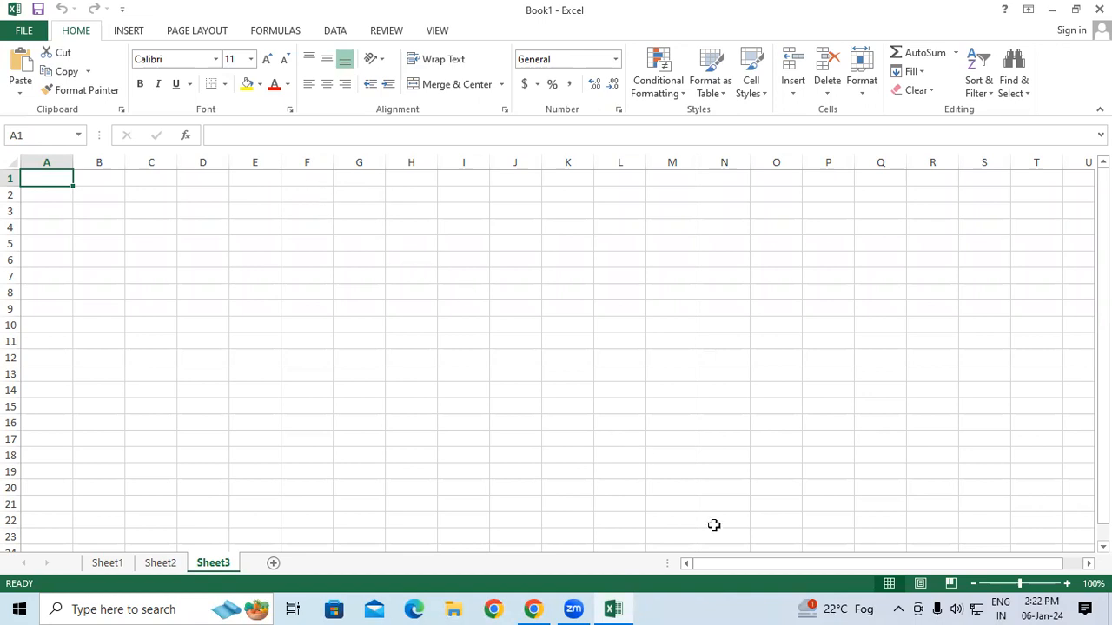
Annotate the screen with handwritten "Pur" 10, "Dis" 15 and "Sale" 20, and erase the annotations.
{"action": "left_click", "coordinate": [313, 237]}
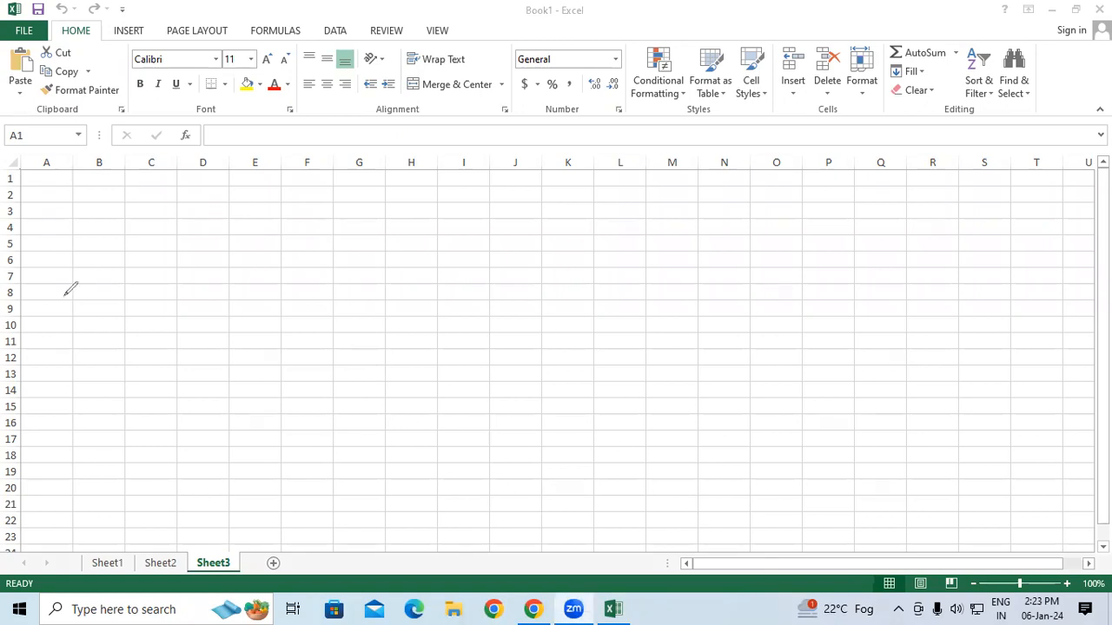
{"action": "mouse_move", "coordinate": [287, 178]}
{"action": "left_mouse_down"}
{"action": "mouse_move", "coordinate": [339, 191]}
{"action": "mouse_move", "coordinate": [346, 207]}
{"action": "left_mouse_up"}
{"action": "left_click_drag", "start_coordinate": [255, 159], "coordinate": [261, 164]}
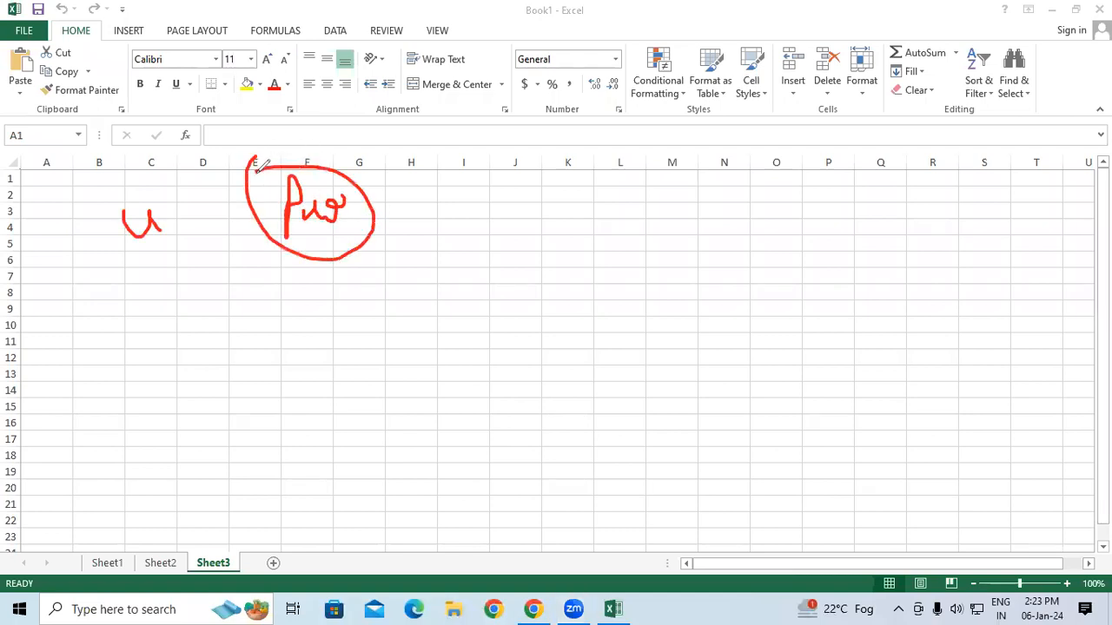
{"action": "mouse_move", "coordinate": [669, 179]}
{"action": "left_mouse_down"}
{"action": "mouse_move", "coordinate": [653, 192]}
{"action": "mouse_move", "coordinate": [658, 216]}
{"action": "mouse_move", "coordinate": [698, 177]}
{"action": "mouse_move", "coordinate": [726, 175]}
{"action": "left_mouse_up"}
{"action": "left_click_drag", "start_coordinate": [685, 223], "coordinate": [737, 196]}
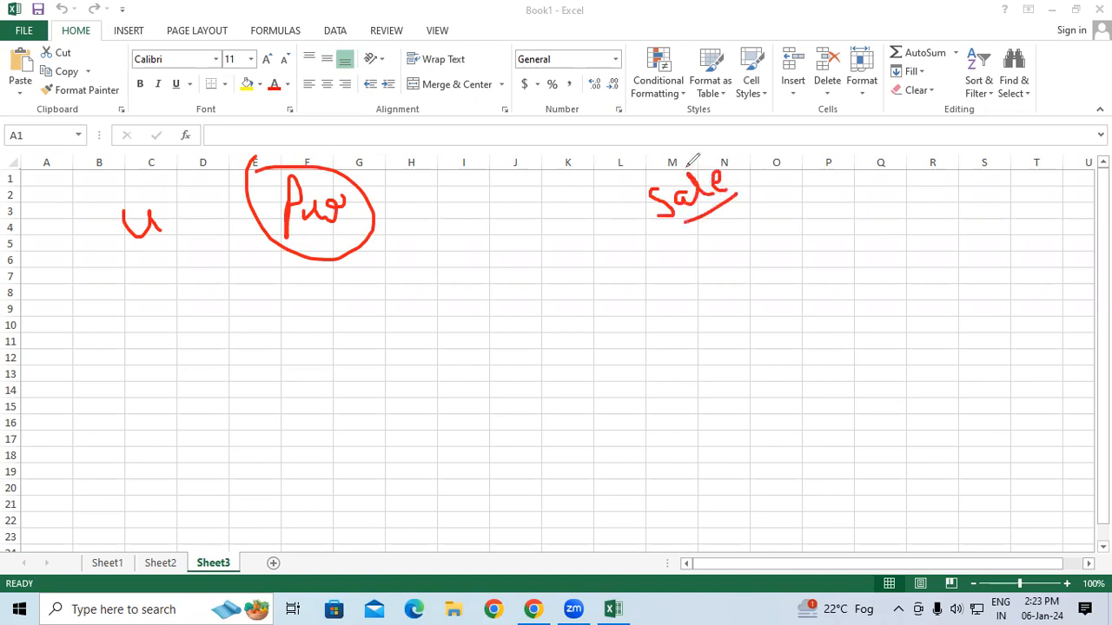
{"action": "mouse_move", "coordinate": [470, 243]}
{"action": "left_mouse_down"}
{"action": "mouse_move", "coordinate": [493, 263]}
{"action": "mouse_move", "coordinate": [501, 245]}
{"action": "mouse_move", "coordinate": [509, 258]}
{"action": "mouse_move", "coordinate": [520, 244]}
{"action": "mouse_move", "coordinate": [529, 256]}
{"action": "left_mouse_up"}
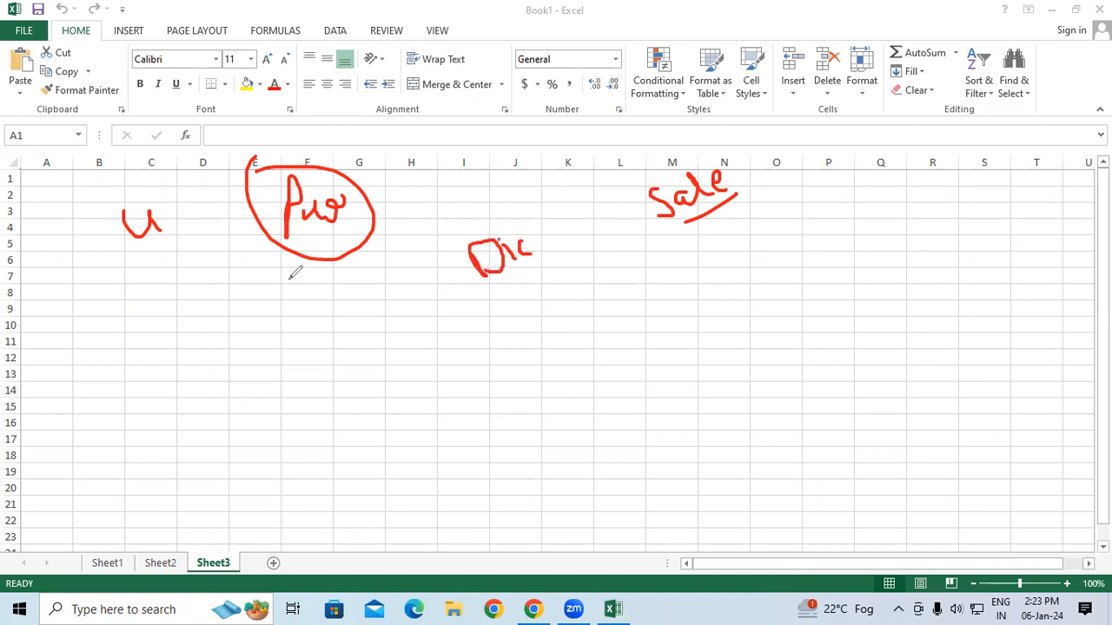
{"action": "mouse_move", "coordinate": [262, 317]}
{"action": "left_mouse_down"}
{"action": "mouse_move", "coordinate": [267, 358]}
{"action": "mouse_move", "coordinate": [304, 323]}
{"action": "mouse_move", "coordinate": [290, 318]}
{"action": "left_mouse_up"}
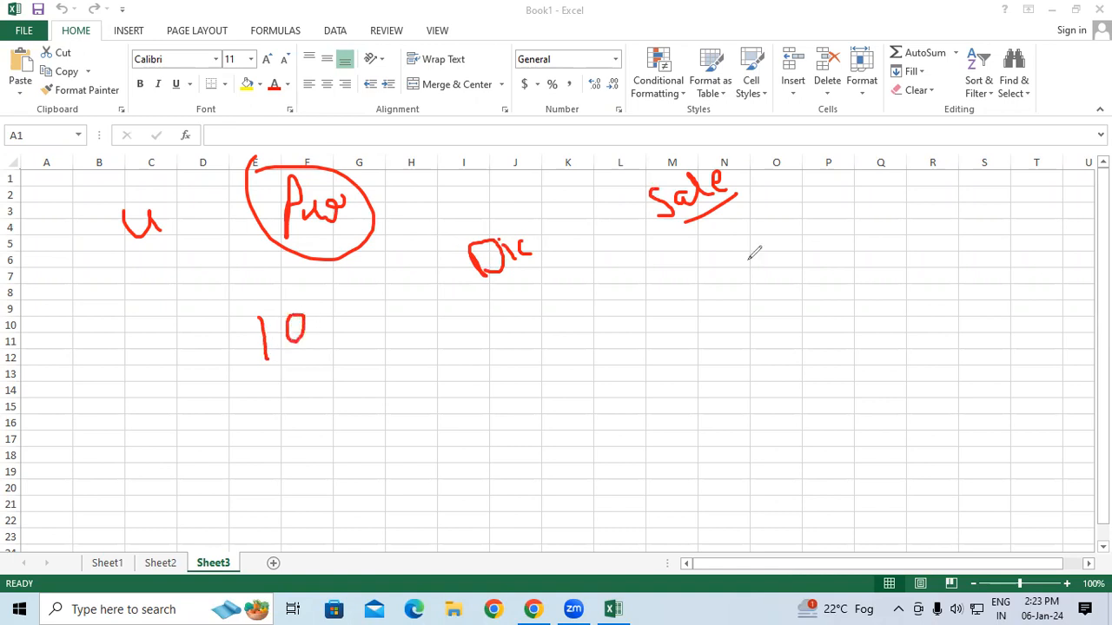
{"action": "mouse_move", "coordinate": [723, 243]}
{"action": "left_mouse_down"}
{"action": "mouse_move", "coordinate": [740, 237]}
{"action": "mouse_move", "coordinate": [763, 249]}
{"action": "mouse_move", "coordinate": [782, 224]}
{"action": "left_mouse_up"}
{"action": "left_click_drag", "start_coordinate": [752, 261], "coordinate": [791, 231]}
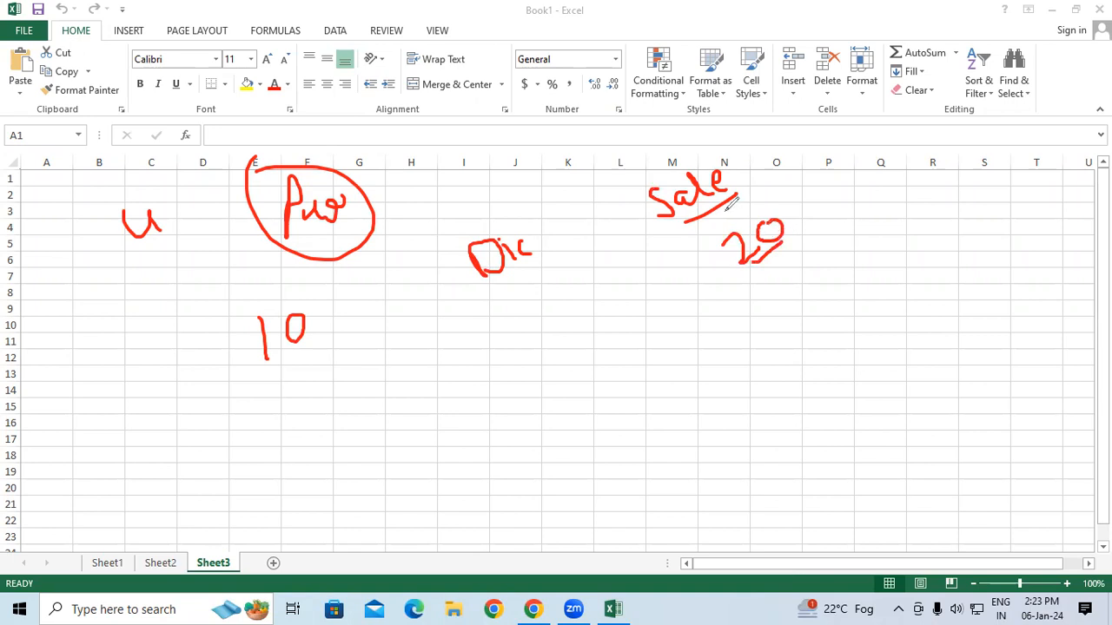
{"action": "mouse_move", "coordinate": [497, 294]}
{"action": "left_mouse_down"}
{"action": "mouse_move", "coordinate": [507, 320]}
{"action": "mouse_move", "coordinate": [525, 302]}
{"action": "mouse_move", "coordinate": [512, 312]}
{"action": "mouse_move", "coordinate": [485, 304]}
{"action": "mouse_move", "coordinate": [531, 328]}
{"action": "mouse_move", "coordinate": [543, 285]}
{"action": "mouse_move", "coordinate": [523, 272]}
{"action": "left_mouse_up"}
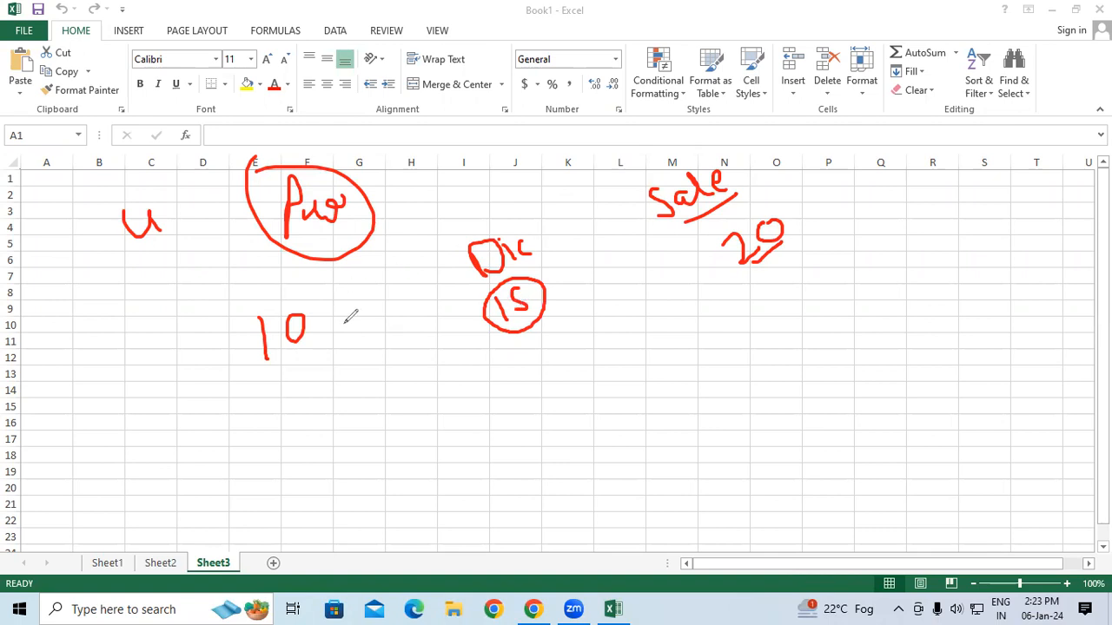
{"action": "mouse_move", "coordinate": [284, 293]}
{"action": "left_mouse_down"}
{"action": "mouse_move", "coordinate": [248, 311]}
{"action": "mouse_move", "coordinate": [281, 353]}
{"action": "mouse_move", "coordinate": [315, 299]}
{"action": "mouse_move", "coordinate": [290, 294]}
{"action": "left_mouse_up"}
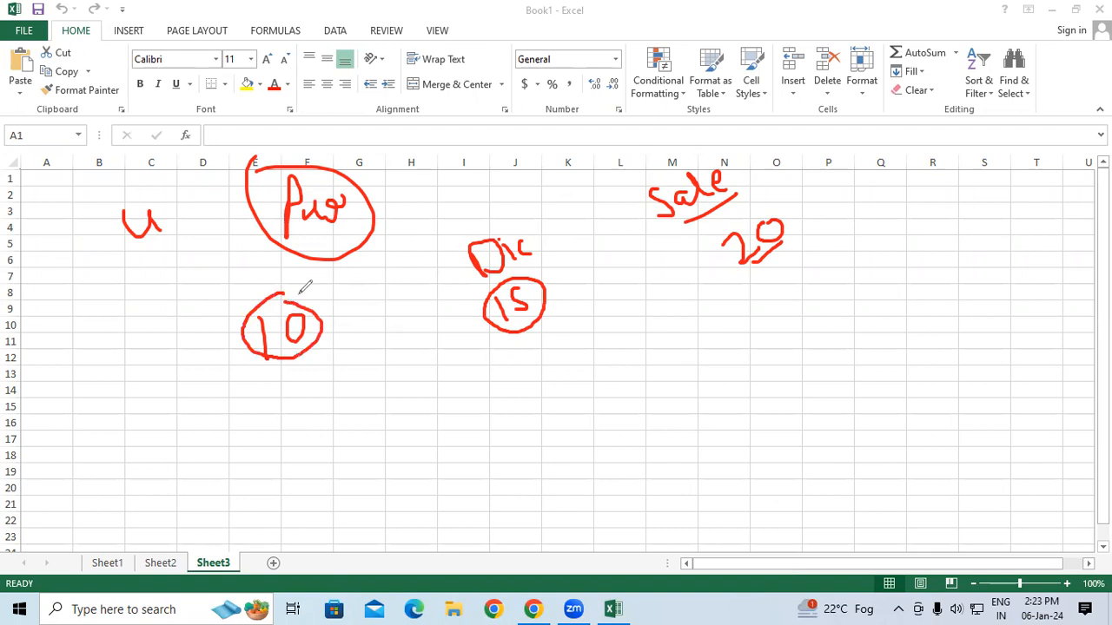
{"action": "left_click", "coordinate": [61, 300]}
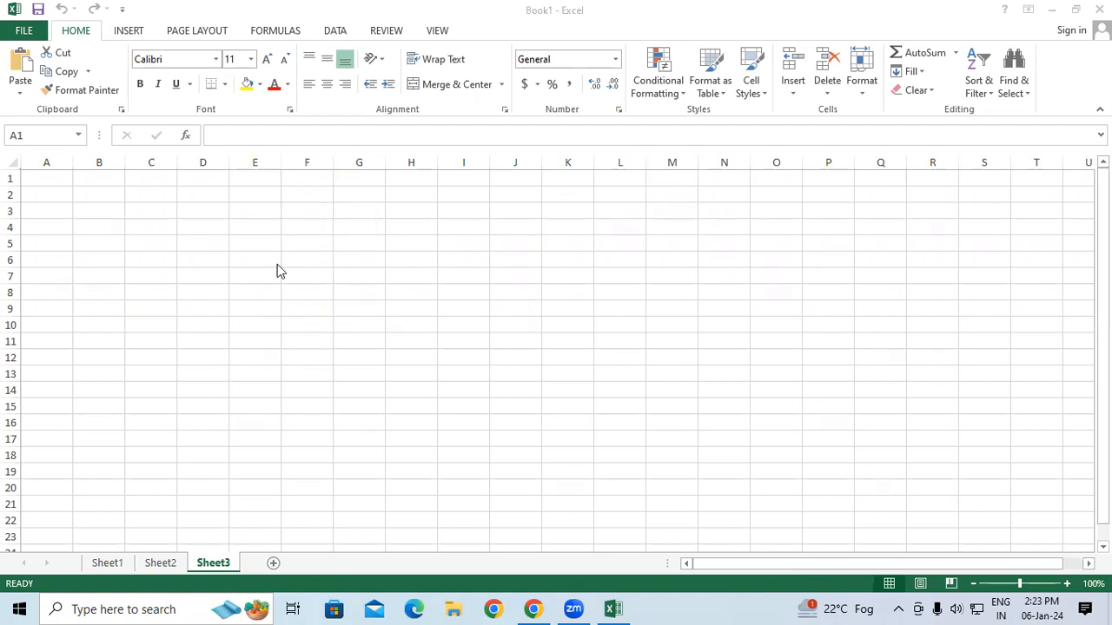
{"action": "left_click", "coordinate": [314, 258]}
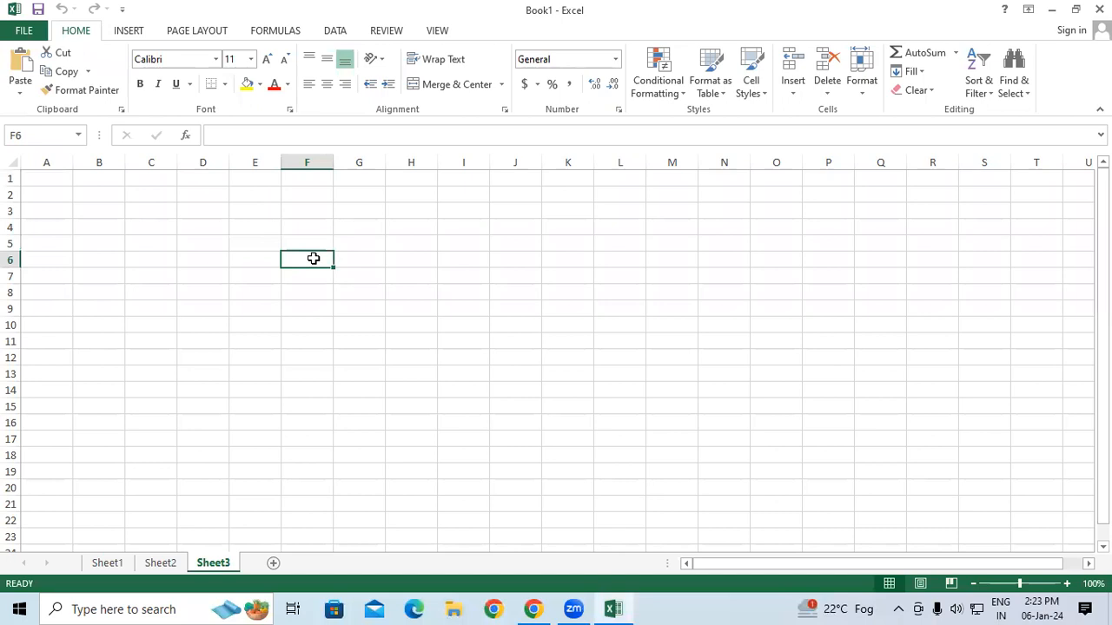
{"action": "left_click", "coordinate": [372, 255]}
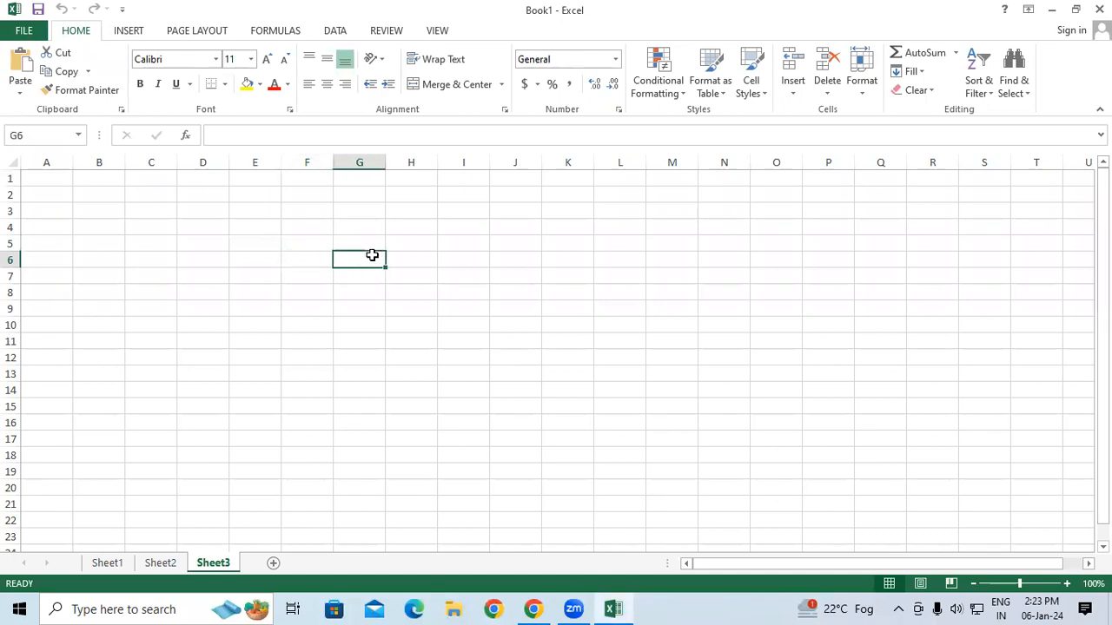
{"action": "left_click", "coordinate": [406, 254]}
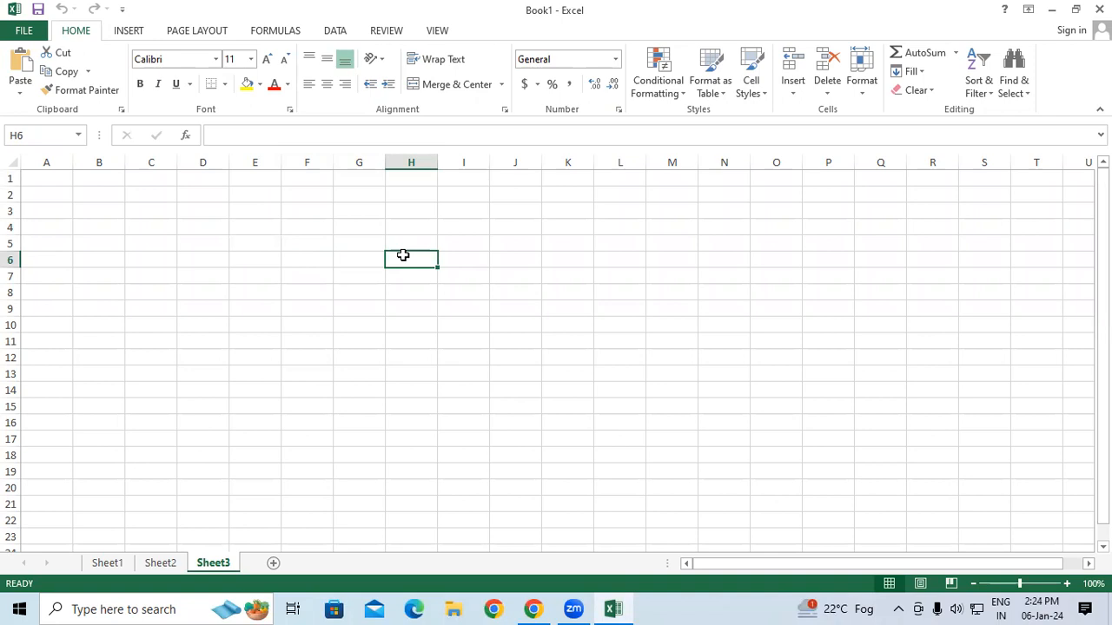
{"action": "left_click", "coordinate": [364, 242]}
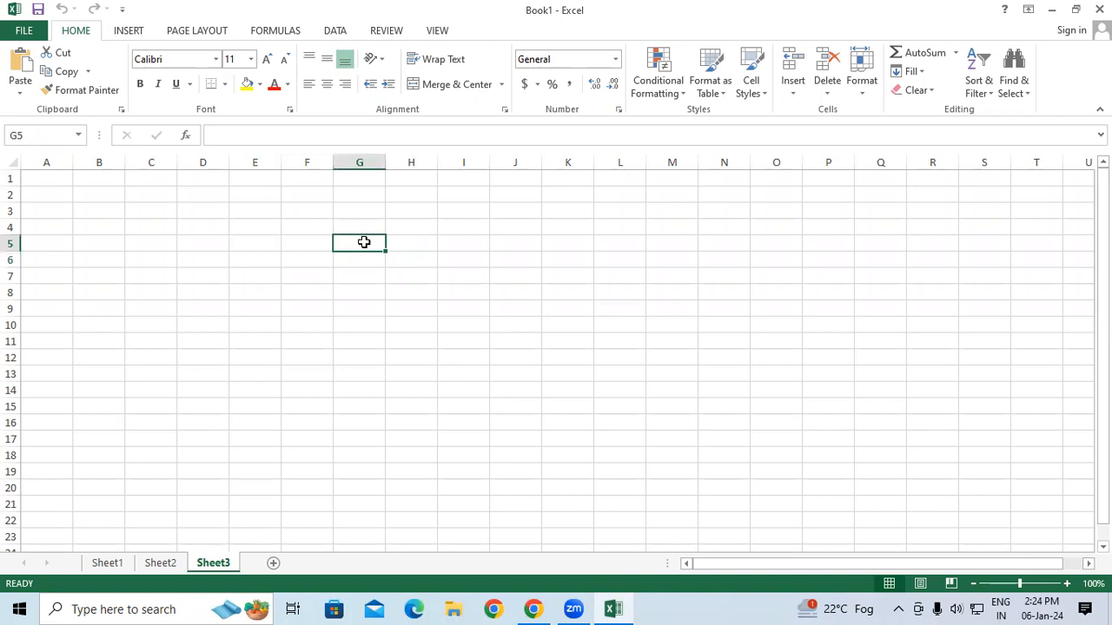
Show the available What-If Analysis options, including Scenario Manager, and close the list.
{"action": "left_click", "coordinate": [273, 31]}
{"action": "left_click", "coordinate": [335, 33]}
{"action": "left_click", "coordinate": [777, 87]}
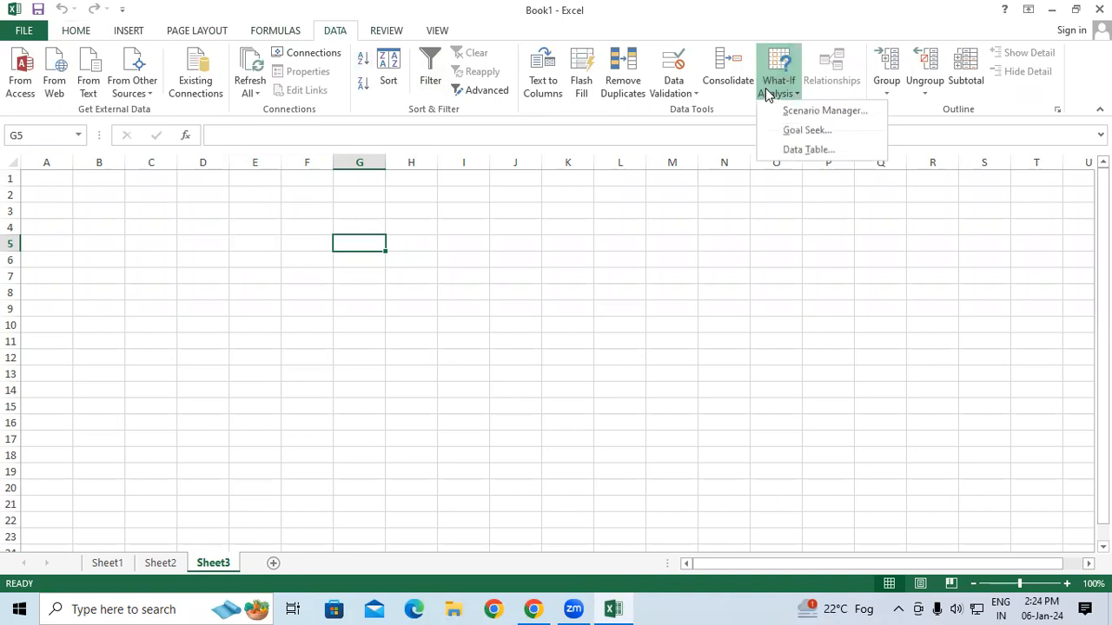
{"action": "left_click", "coordinate": [303, 211]}
Enter the title "Sceniro Manager" in cell F1 of Sheet3.
{"action": "left_click_drag", "start_coordinate": [295, 176], "coordinate": [839, 246]}
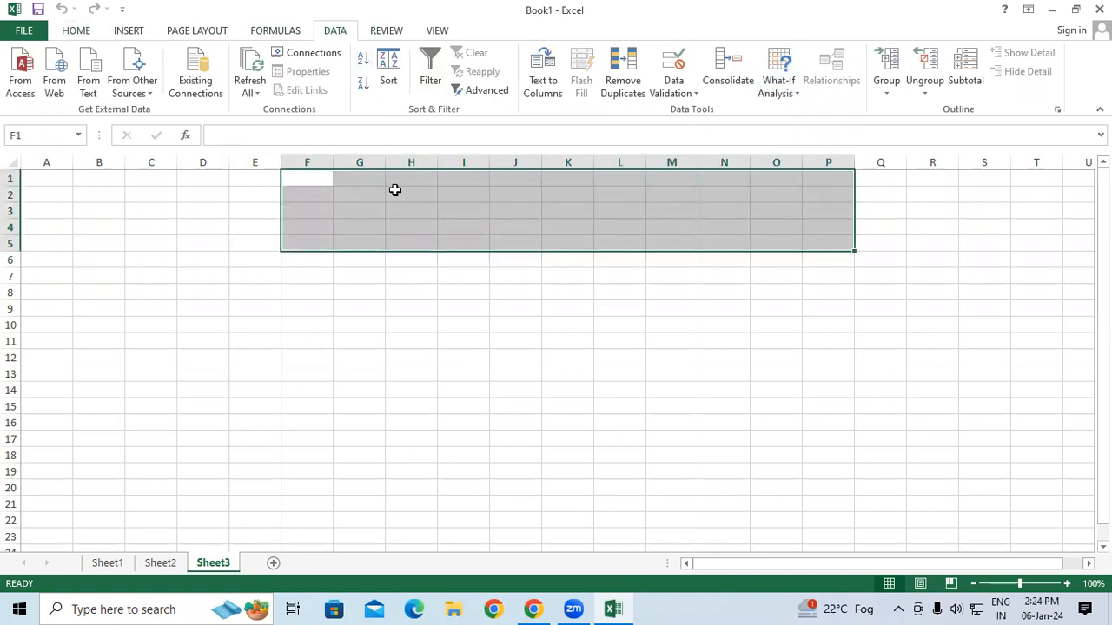
{"action": "type", "text": "S"}
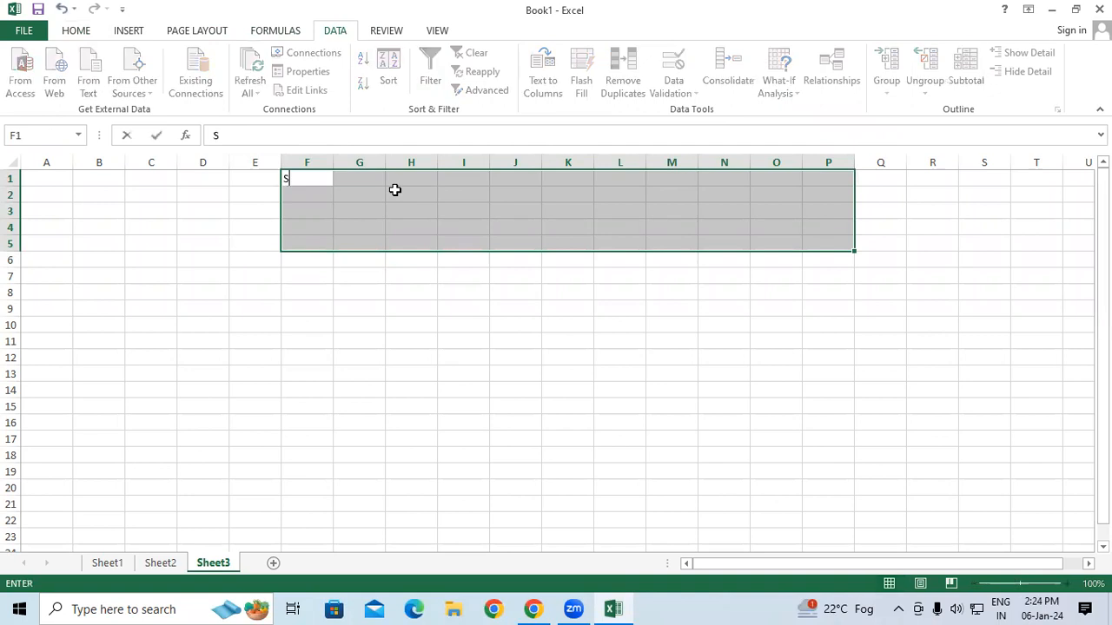
{"action": "type", "text": "ceniro Ma"}
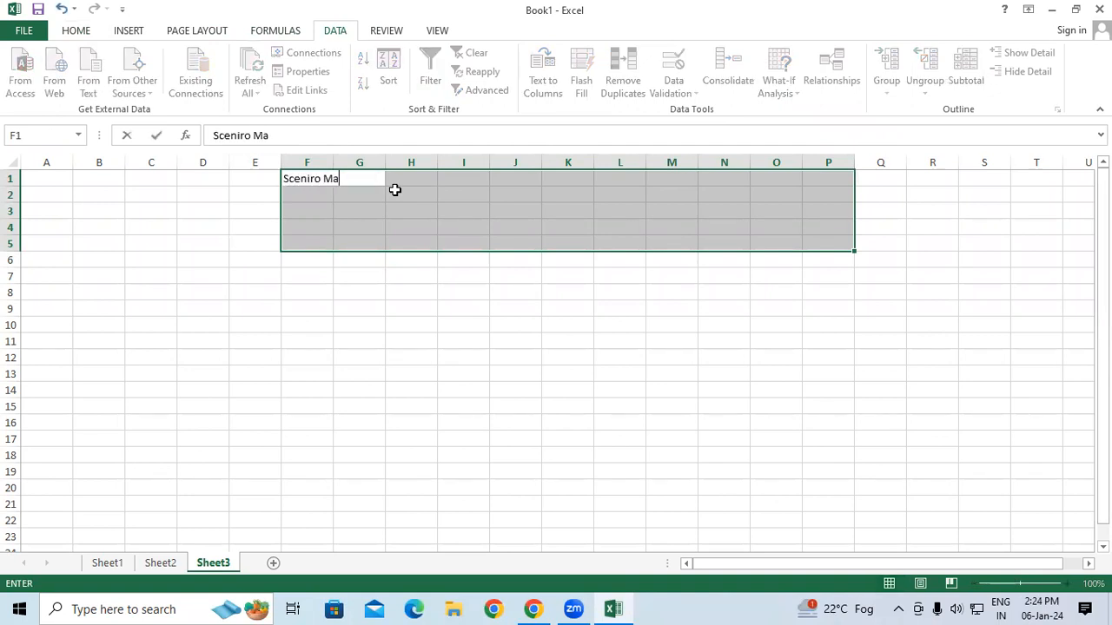
{"action": "type", "text": "nager"}
{"action": "left_click", "coordinate": [352, 304]}
Merge and center the title across F1:O4 and set its font size to 36.
{"action": "left_click_drag", "start_coordinate": [317, 178], "coordinate": [764, 229]}
{"action": "left_click", "coordinate": [77, 31]}
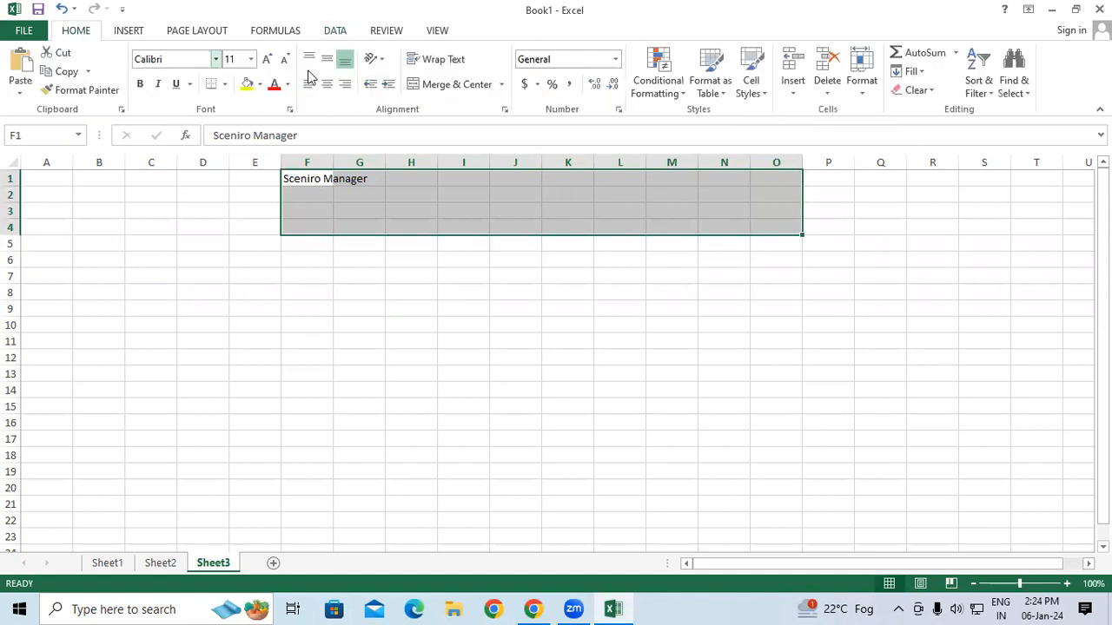
{"action": "left_click", "coordinate": [427, 84]}
{"action": "left_click", "coordinate": [250, 59]}
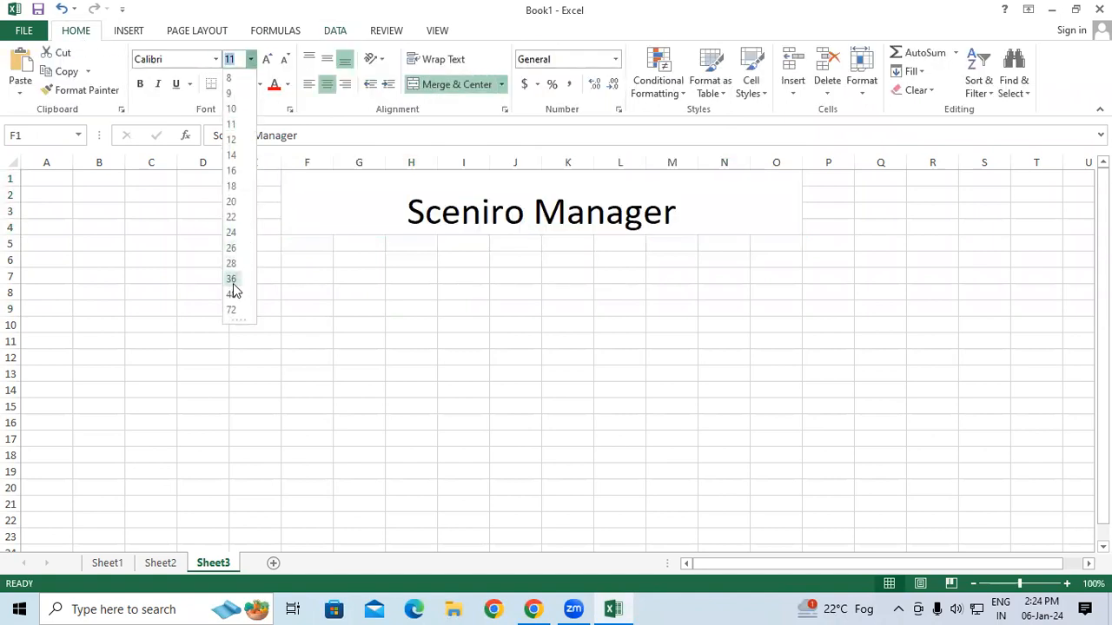
{"action": "left_click", "coordinate": [233, 279]}
Give the merged title cell red text, a yellow fill and all borders.
{"action": "left_click", "coordinate": [274, 84]}
{"action": "left_click", "coordinate": [247, 85]}
{"action": "left_click", "coordinate": [225, 84]}
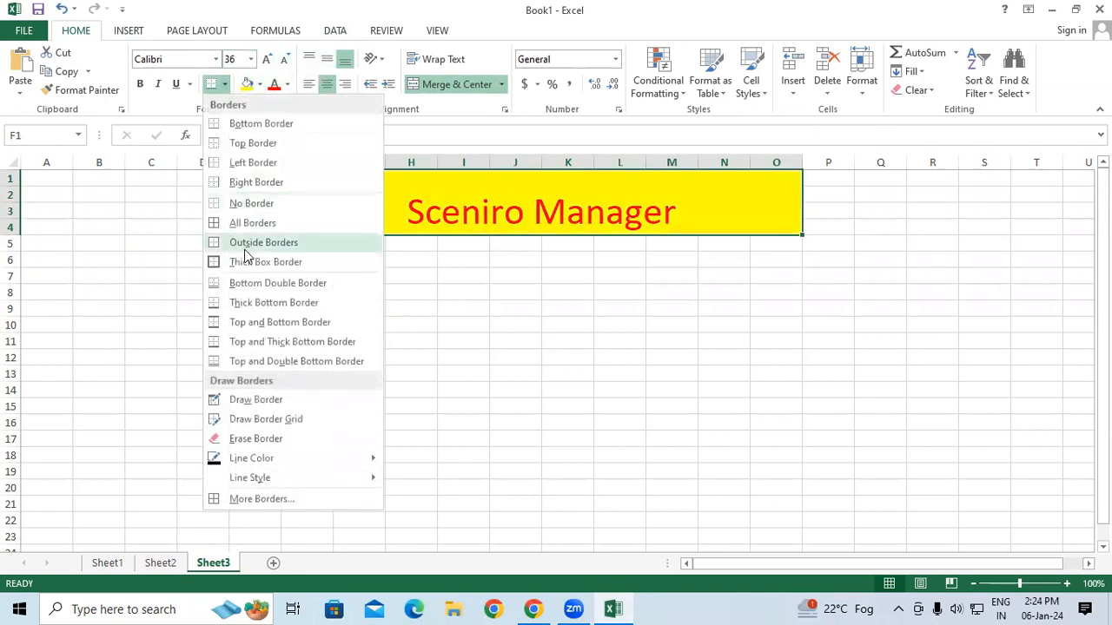
{"action": "left_click", "coordinate": [228, 224]}
Change the title's font color to white and its fill color to green.
{"action": "left_click", "coordinate": [288, 84]}
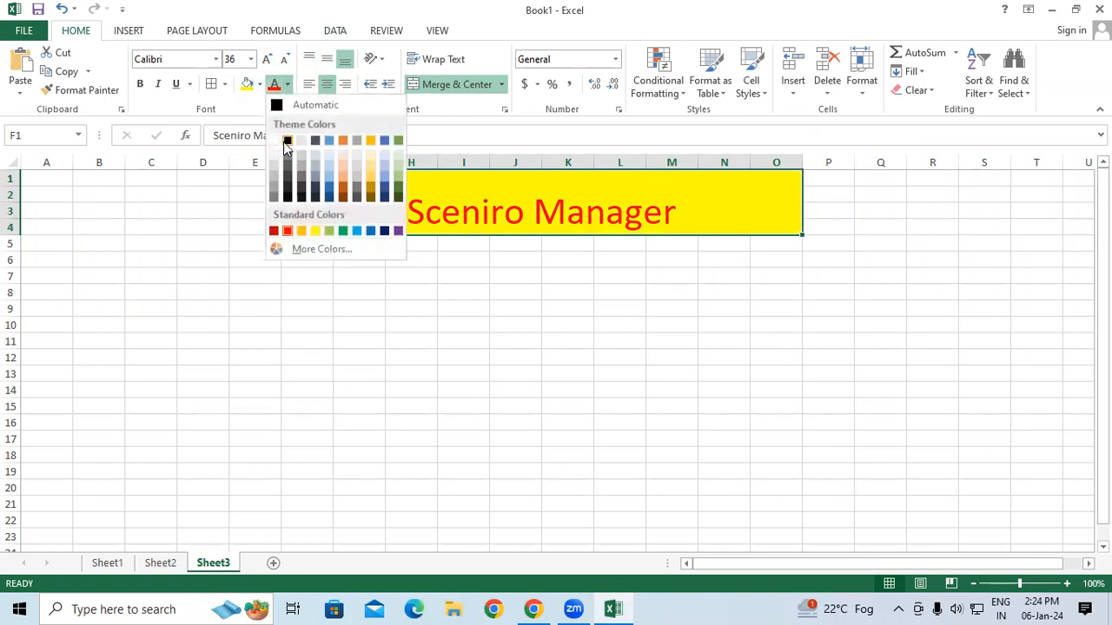
{"action": "left_click", "coordinate": [276, 141]}
{"action": "left_click", "coordinate": [260, 84]}
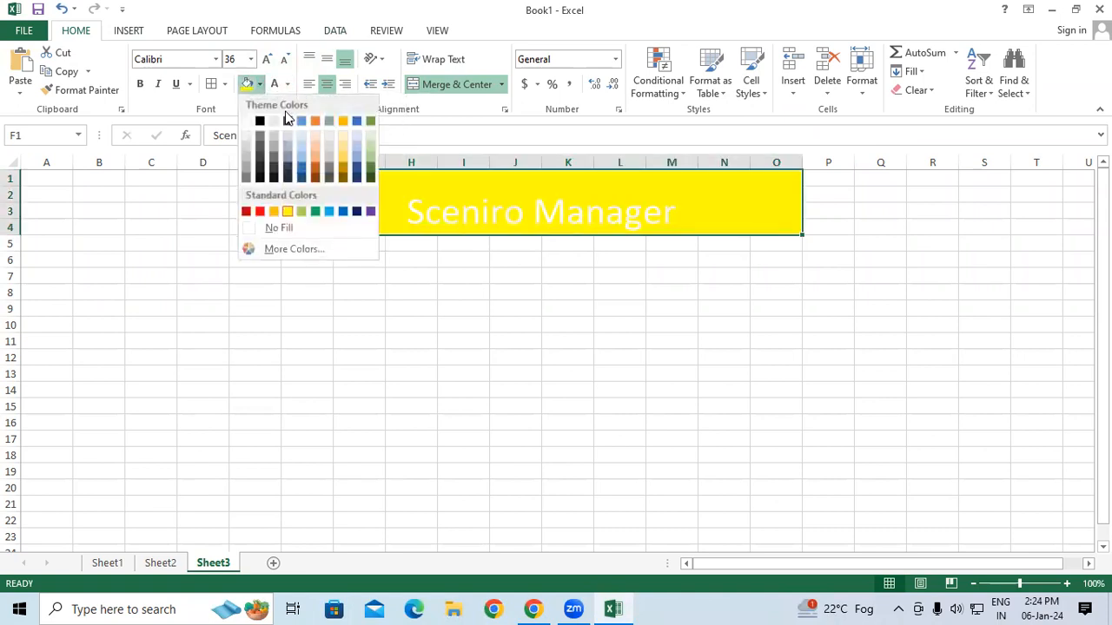
{"action": "left_click", "coordinate": [316, 211]}
Vertically middle-align the title and enlarge its font size to 48.
{"action": "left_click", "coordinate": [315, 300]}
{"action": "left_click", "coordinate": [319, 243]}
{"action": "left_click", "coordinate": [344, 190]}
{"action": "left_click", "coordinate": [325, 60]}
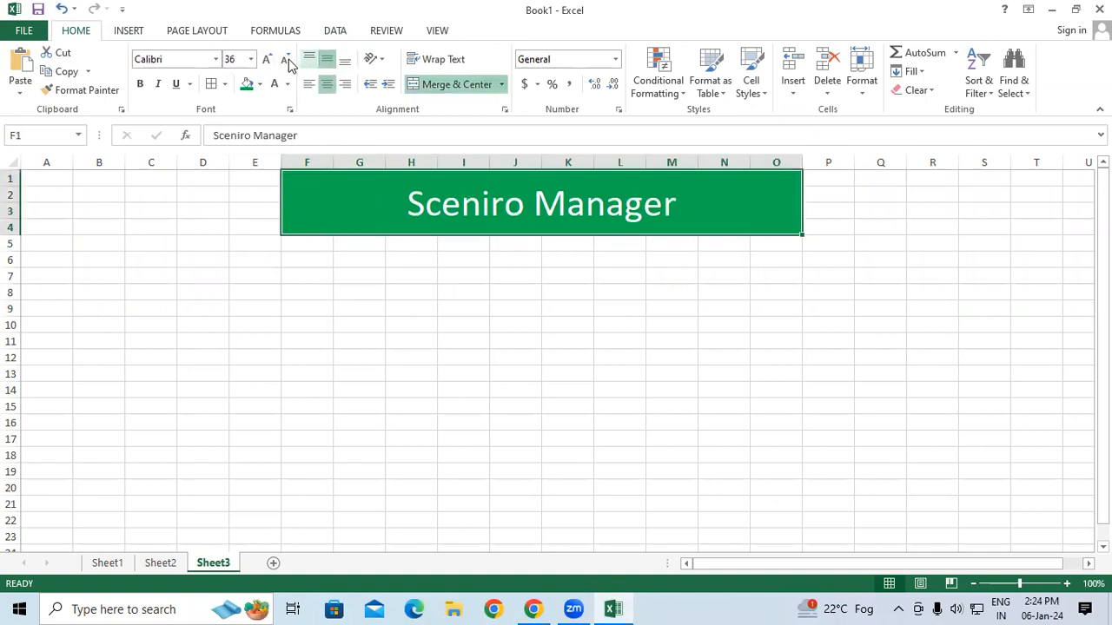
{"action": "left_click", "coordinate": [266, 59]}
{"action": "left_click", "coordinate": [296, 245]}
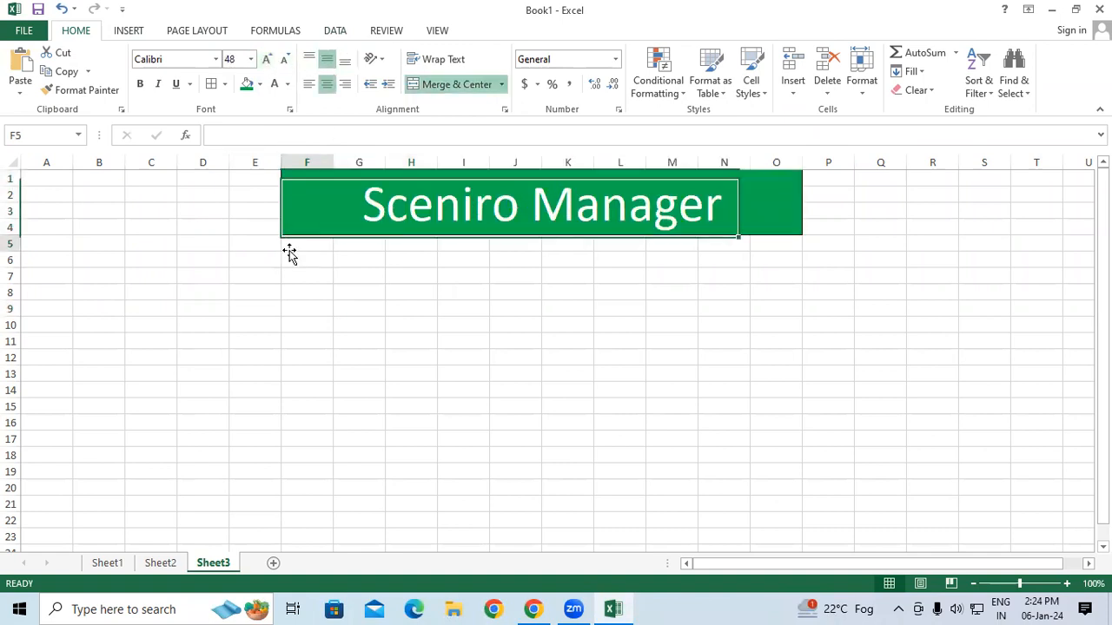
Enter the header "Product Name" in cell F7 and autofit column F to it.
{"action": "left_click", "coordinate": [316, 287]}
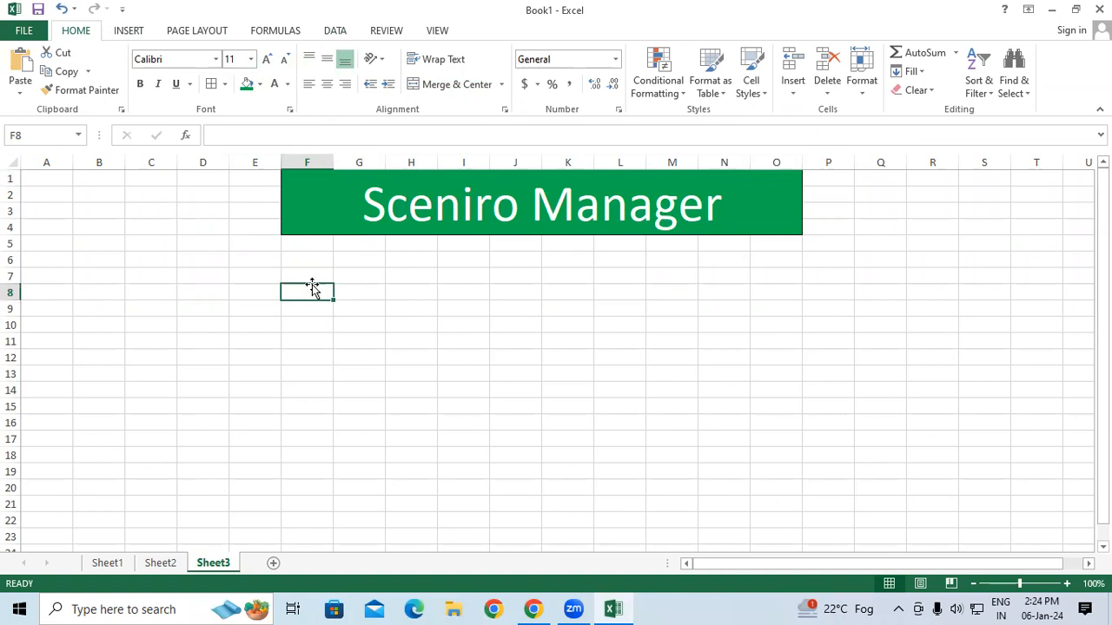
{"action": "left_click", "coordinate": [310, 278]}
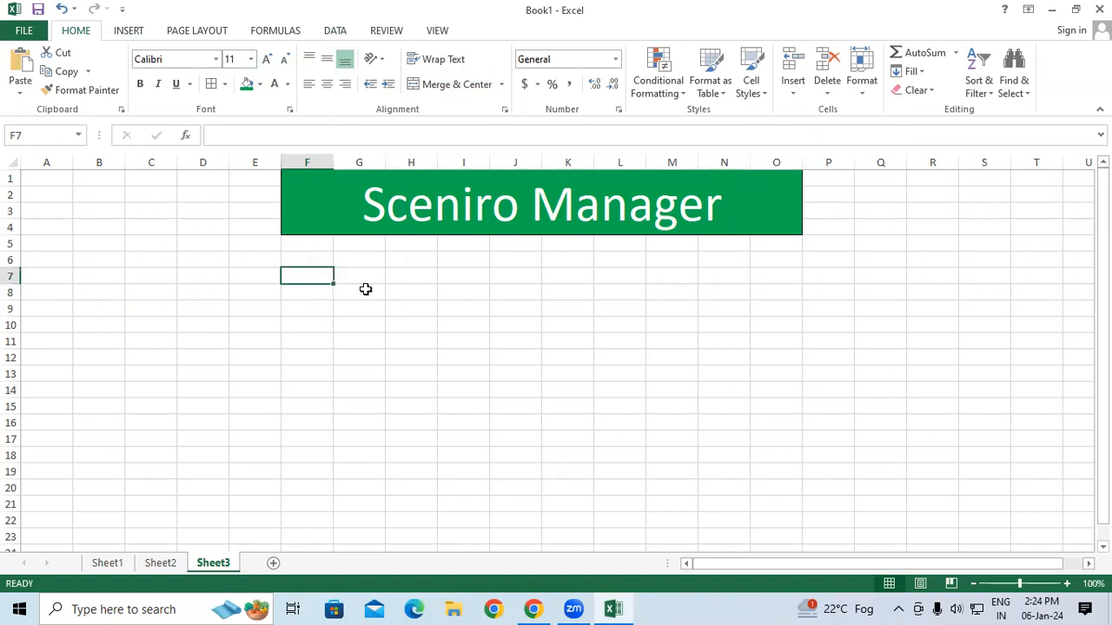
{"action": "type", "text": "Prod"}
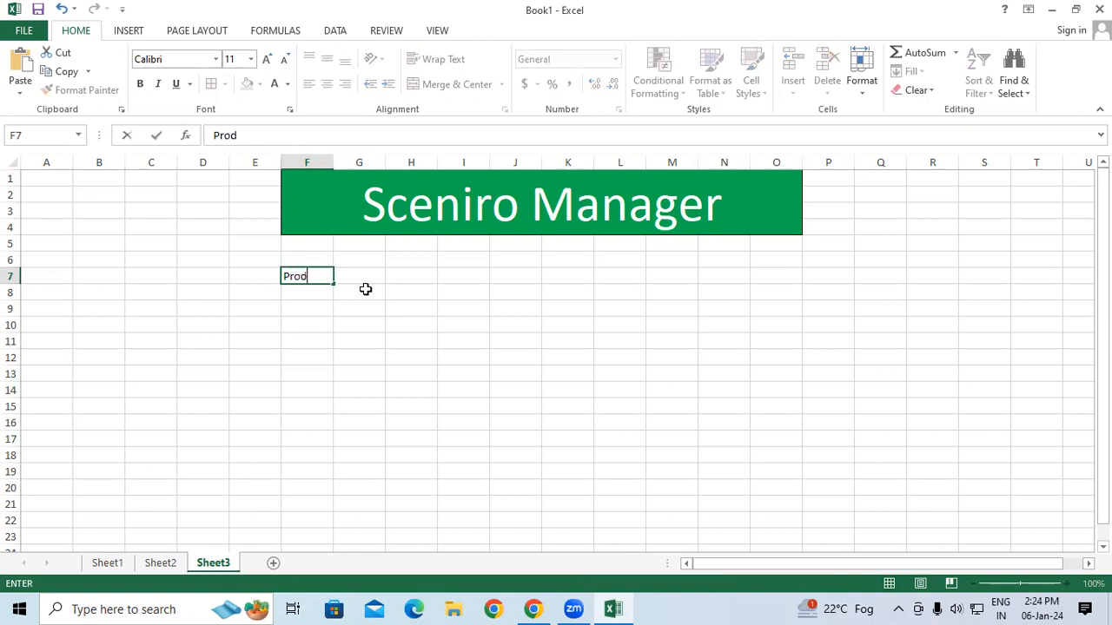
{"action": "type", "text": "uct"}
{"action": "key", "text": "Tab"}
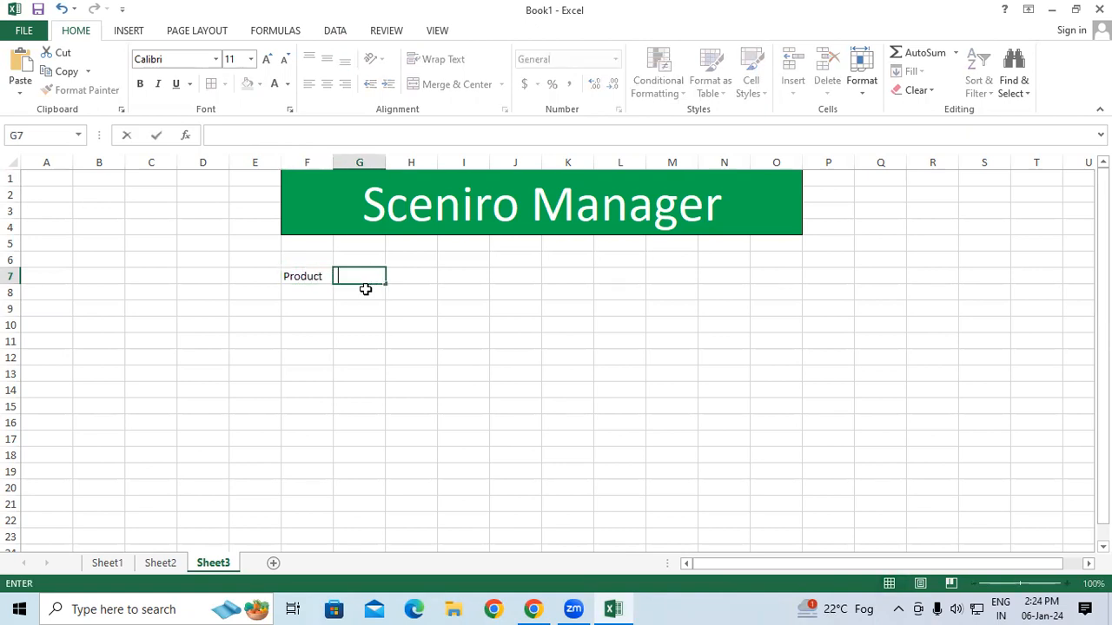
{"action": "double_click", "coordinate": [323, 277]}
{"action": "type", "text": "Name"}
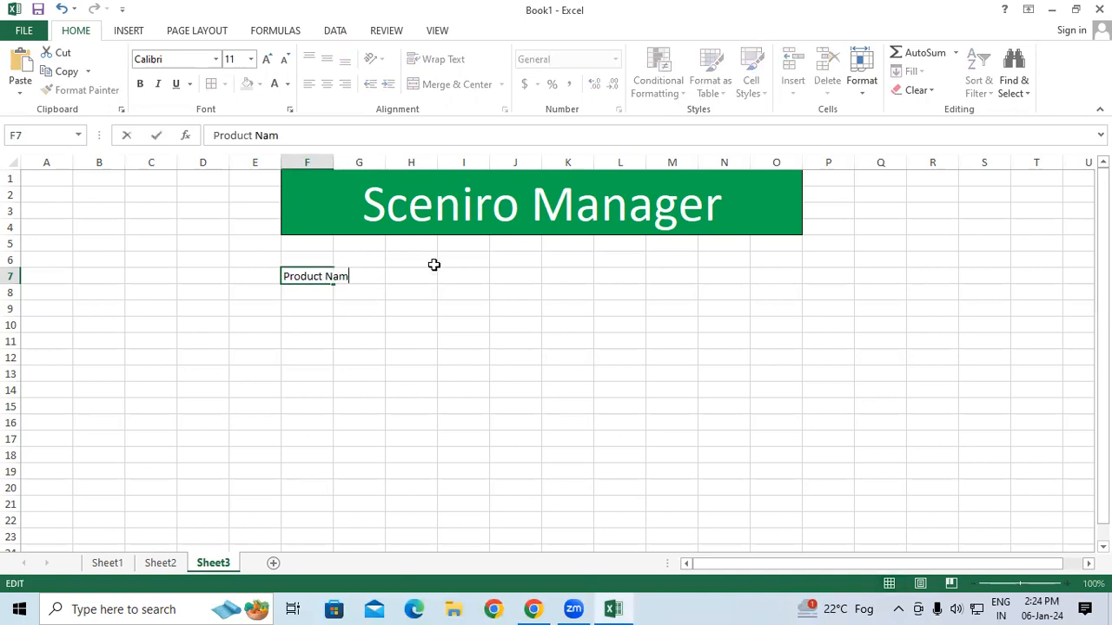
{"action": "key", "text": "Tab"}
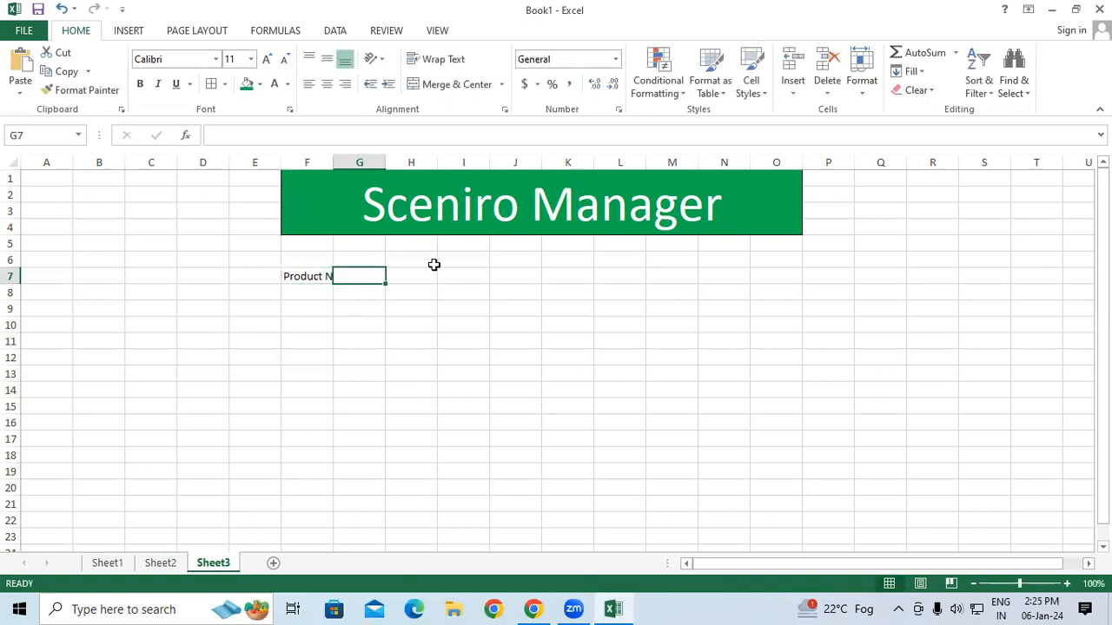
{"action": "double_click", "coordinate": [333, 160]}
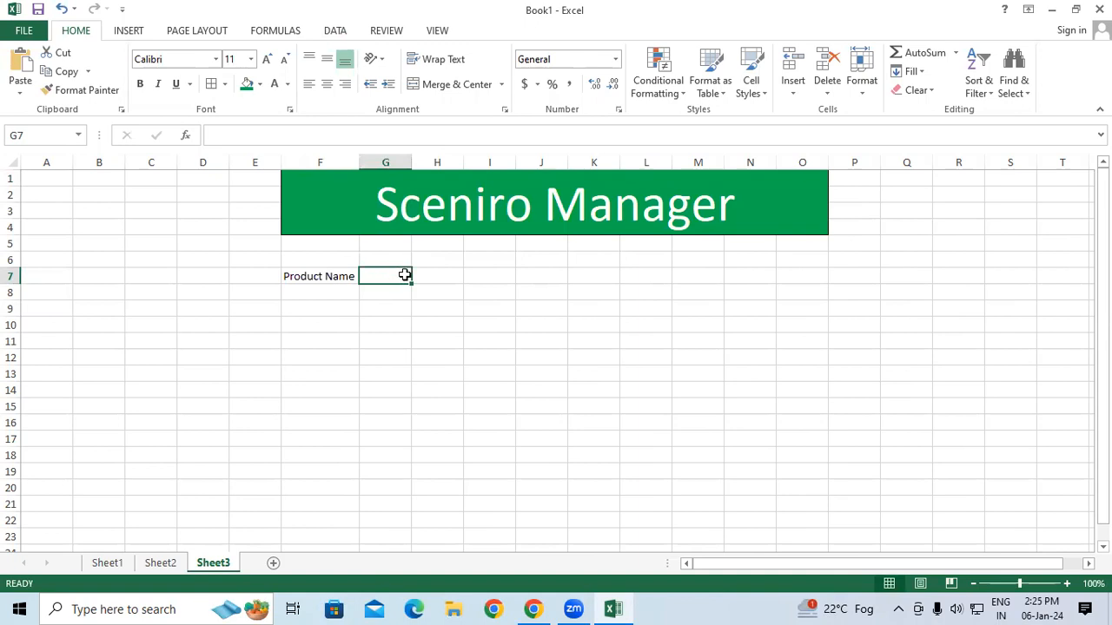
Enter the header "Purchase Rate" in cell G7 and autofit column G to it.
{"action": "type", "text": "Pu"}
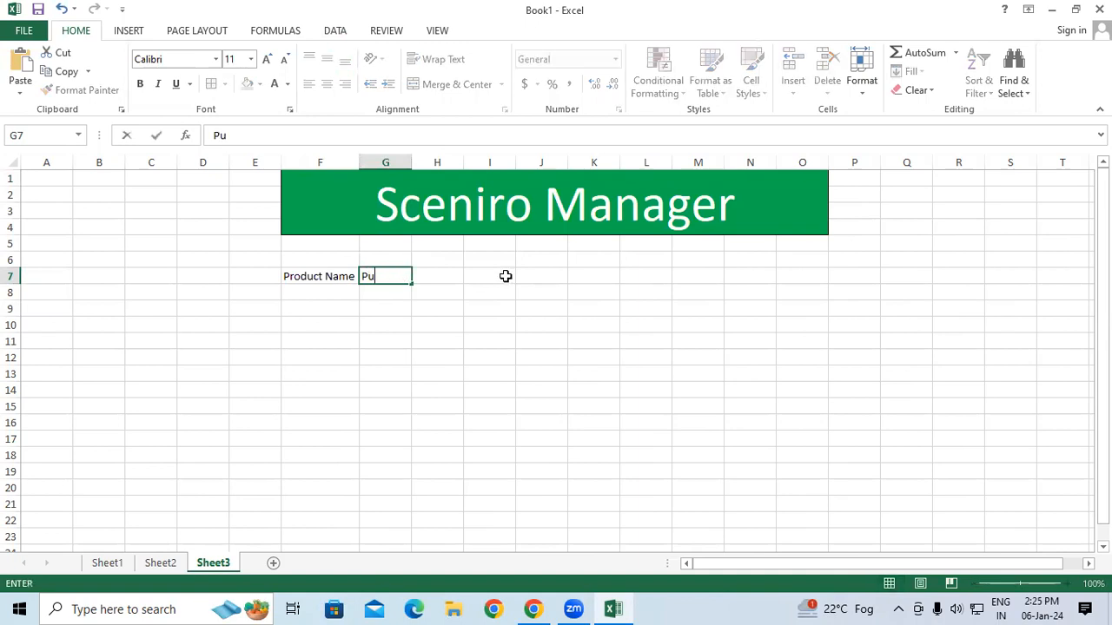
{"action": "type", "text": "rchase"}
{"action": "type", "text": "Rate"}
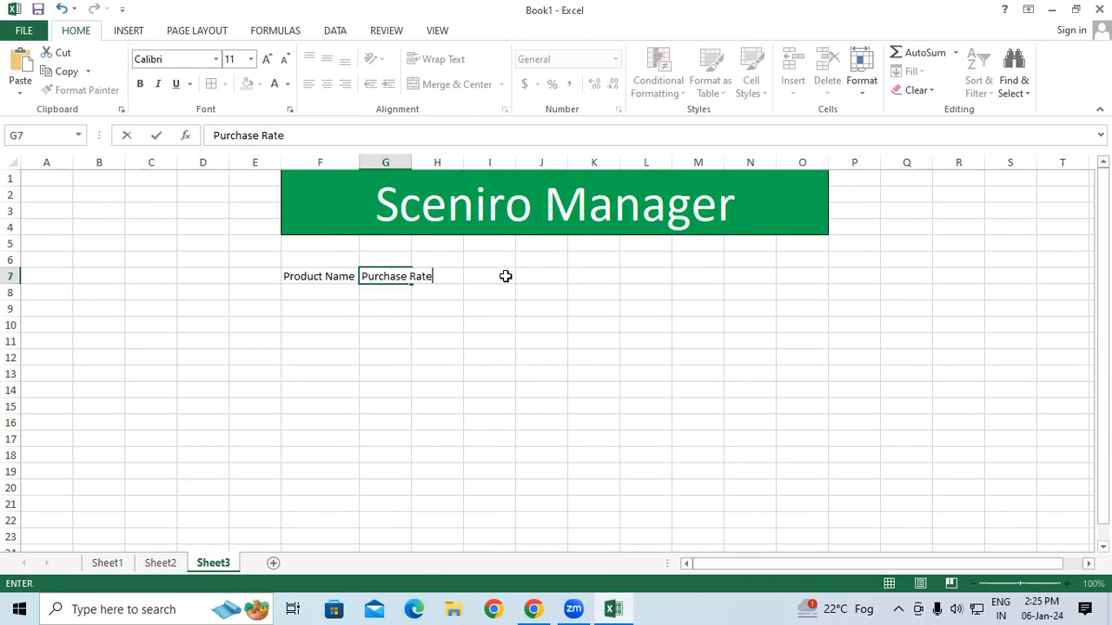
{"action": "left_click", "coordinate": [301, 352]}
{"action": "double_click", "coordinate": [410, 162]}
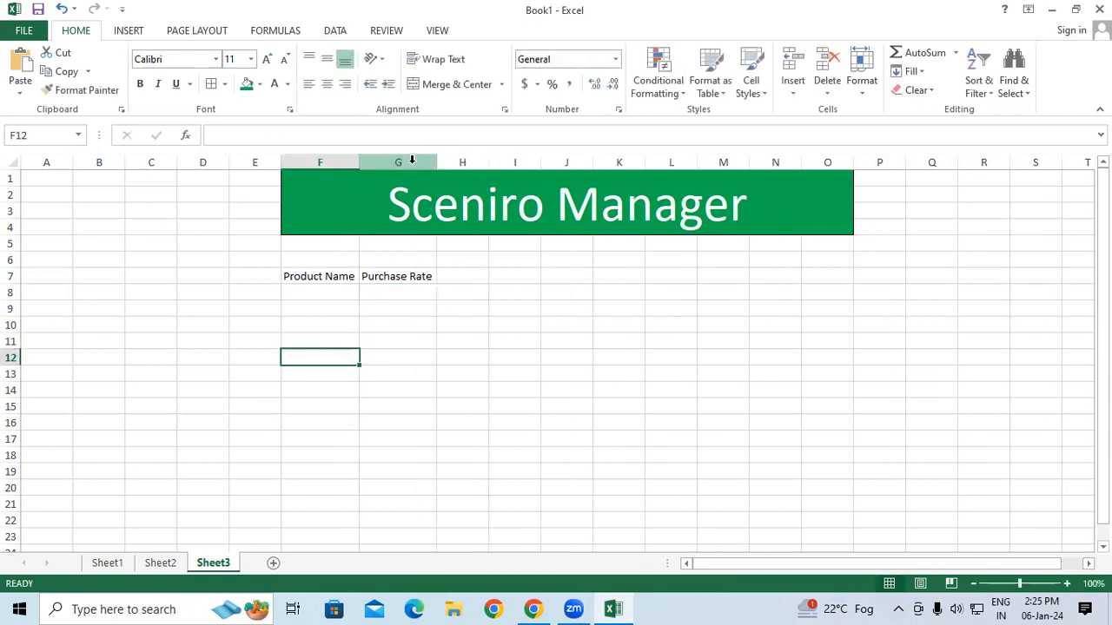
{"action": "left_click", "coordinate": [335, 292]}
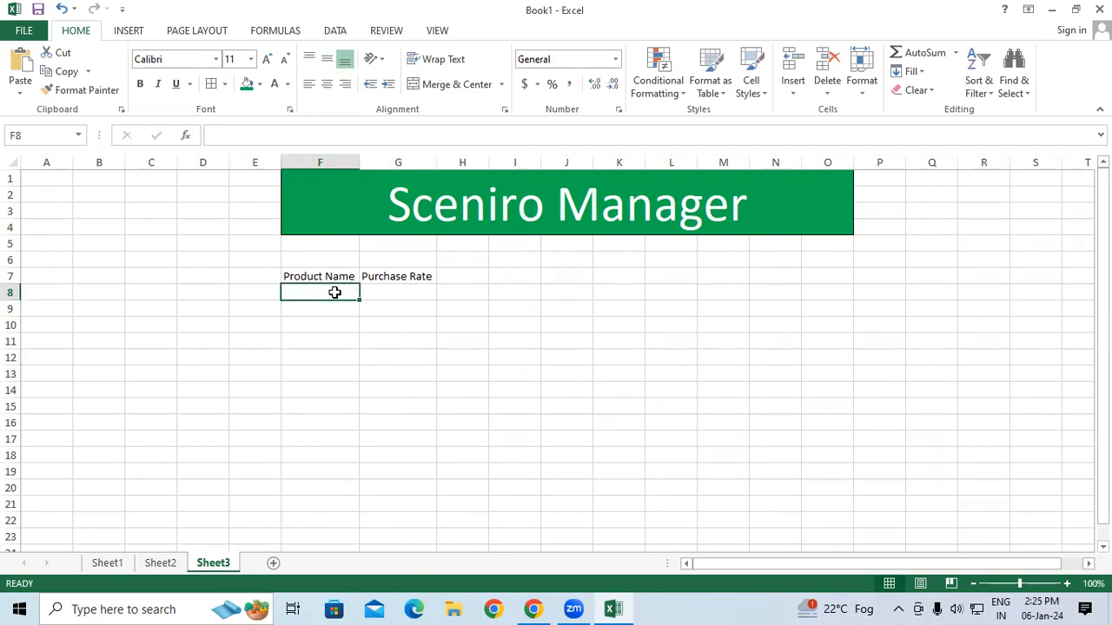
Enter the product names SSD, HDD, LCD and TV in cells F8 to F11.
{"action": "type", "text": "SSD"}
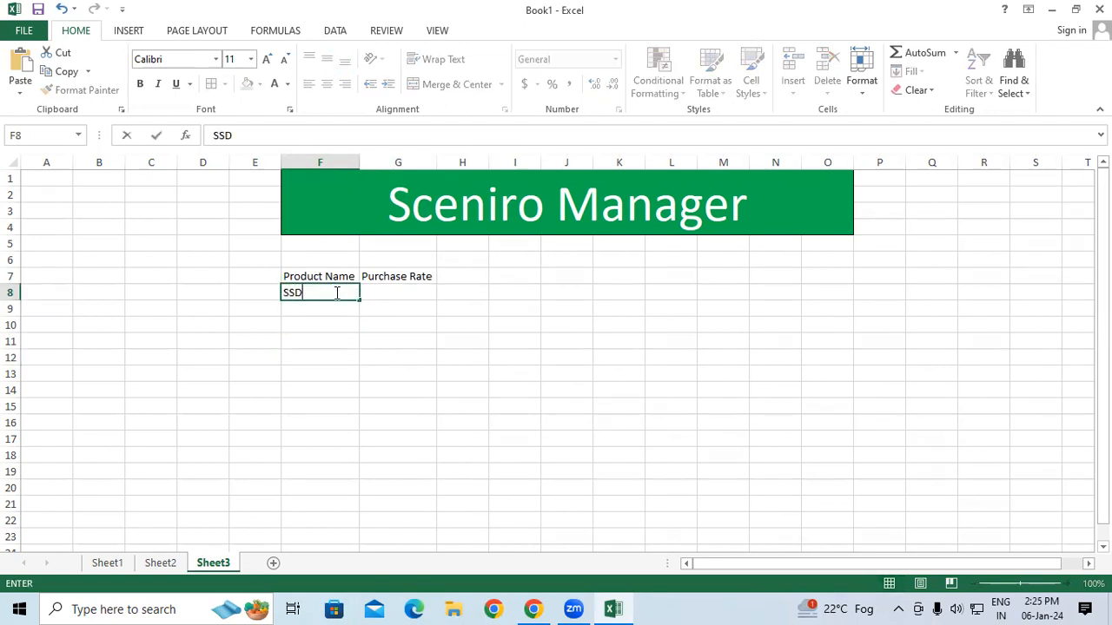
{"action": "key", "text": "Return"}
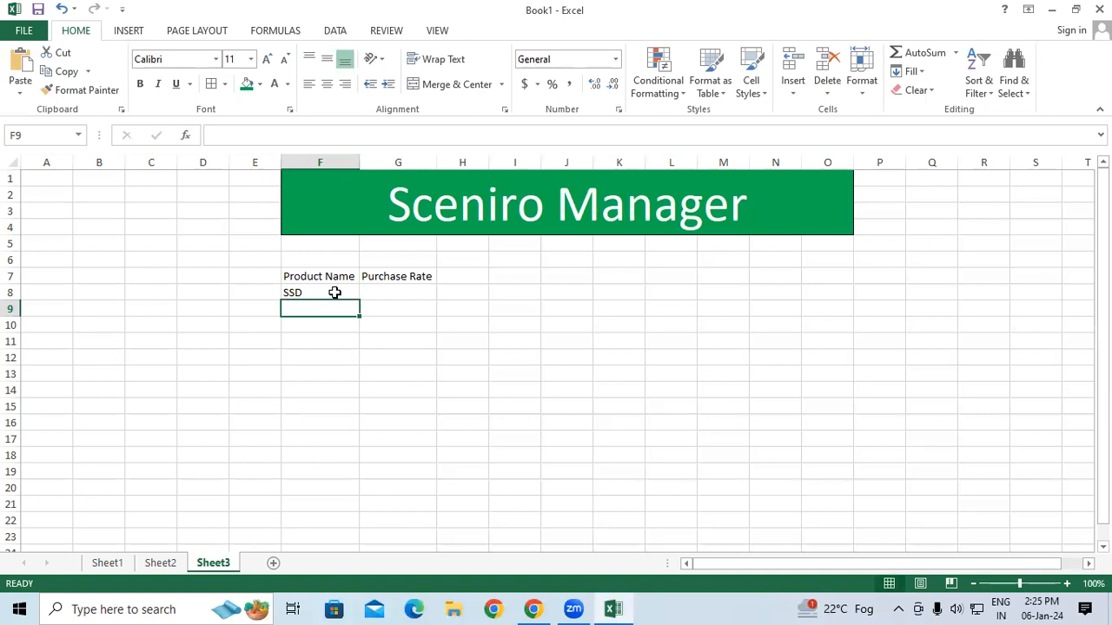
{"action": "type", "text": "HDD"}
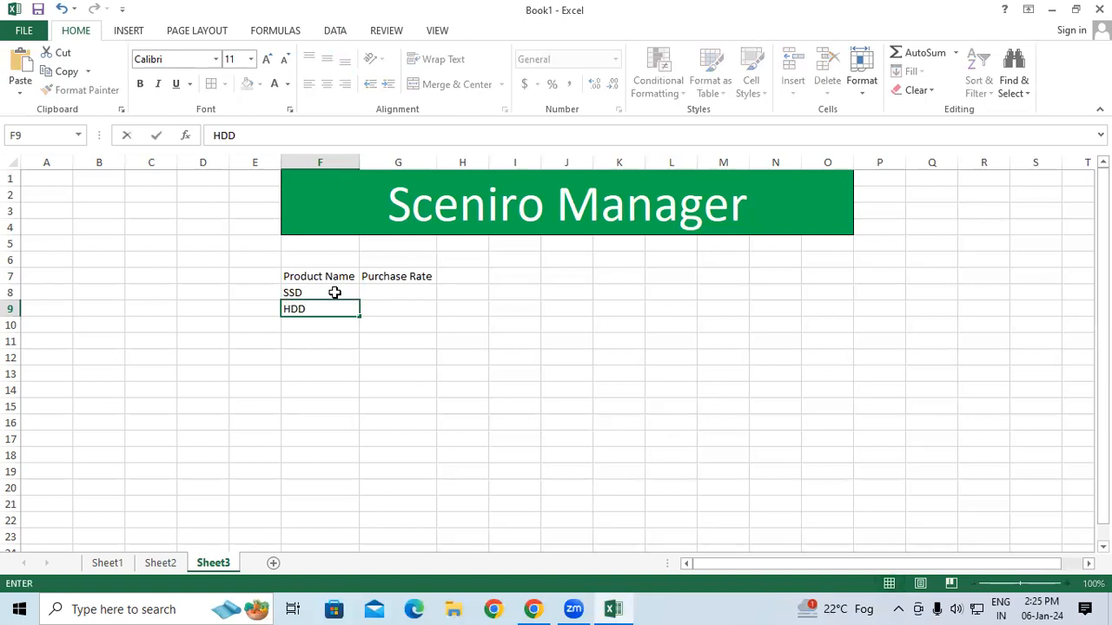
{"action": "key", "text": "Return"}
{"action": "type", "text": "LCD"}
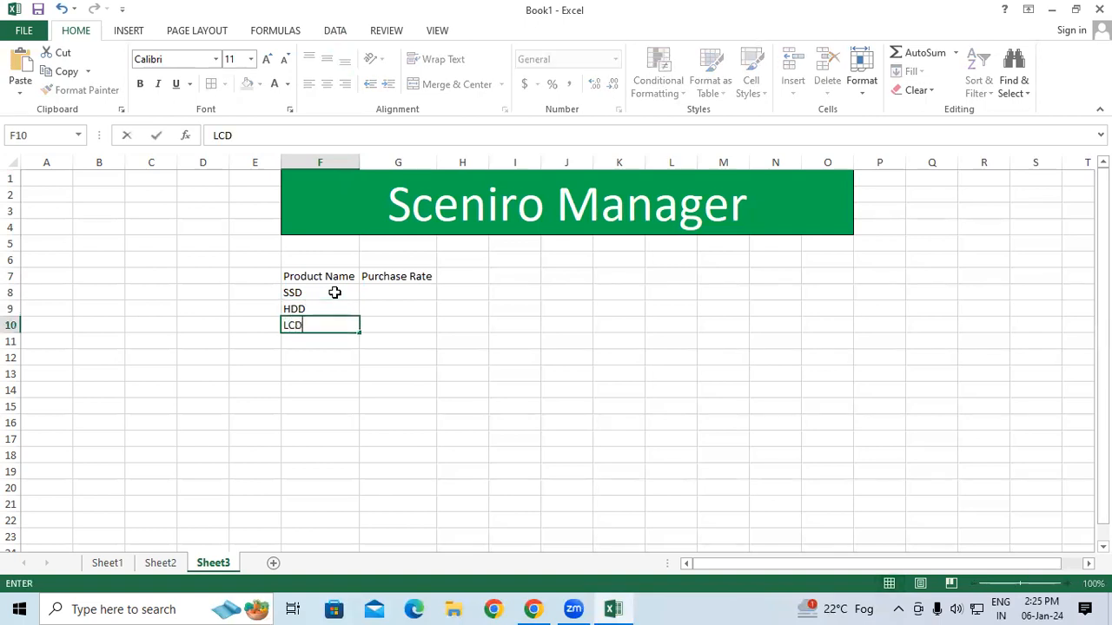
{"action": "key", "text": "Return"}
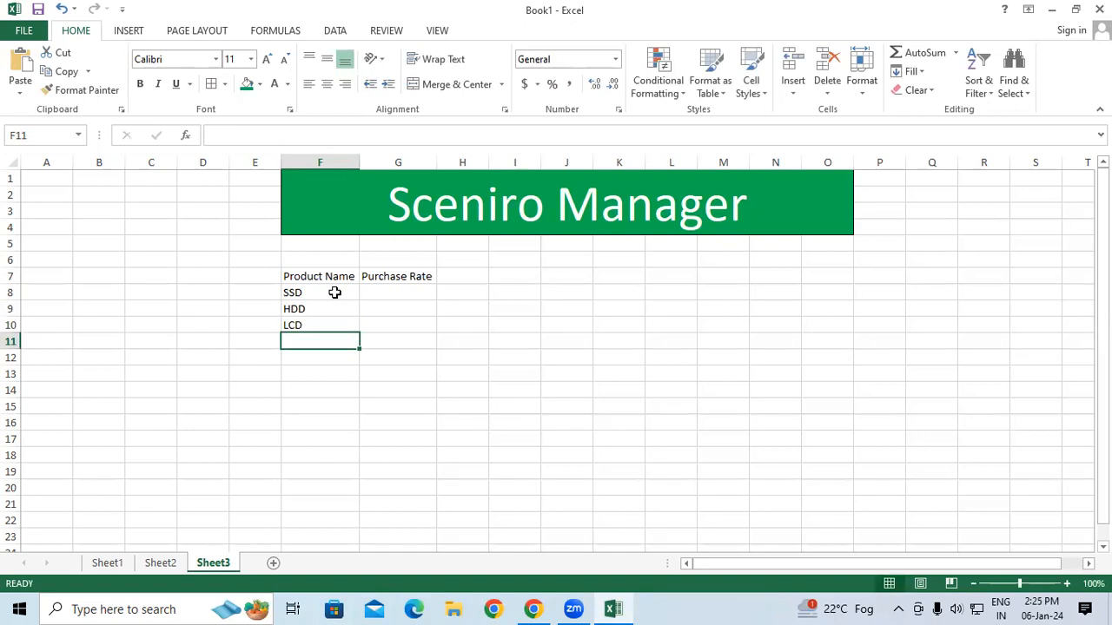
{"action": "type", "text": "TV"}
{"action": "key", "text": "Return"}
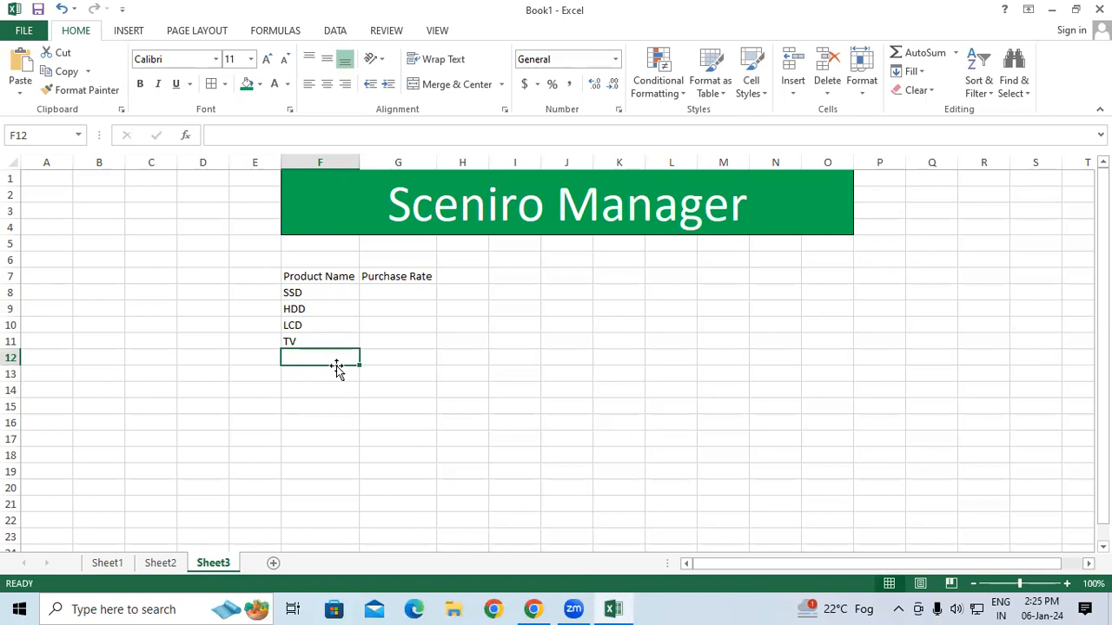
Enter the purchase rates 1500, 1000, 3000 and 2000 in cells G8 to G11.
{"action": "left_click", "coordinate": [394, 294]}
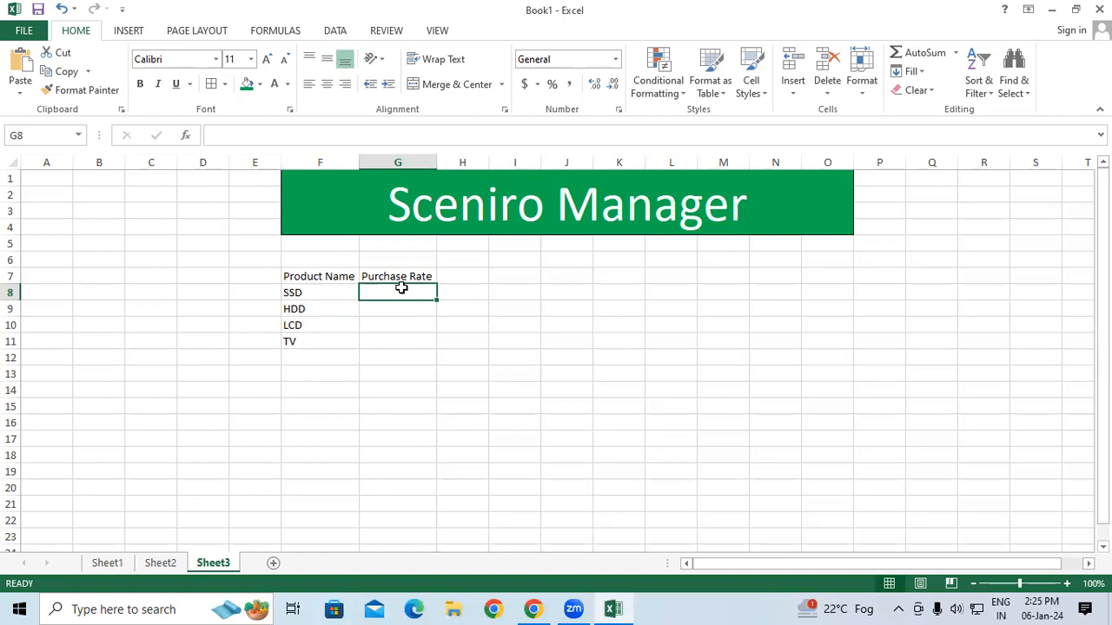
{"action": "type", "text": "1500"}
{"action": "key", "text": "Return"}
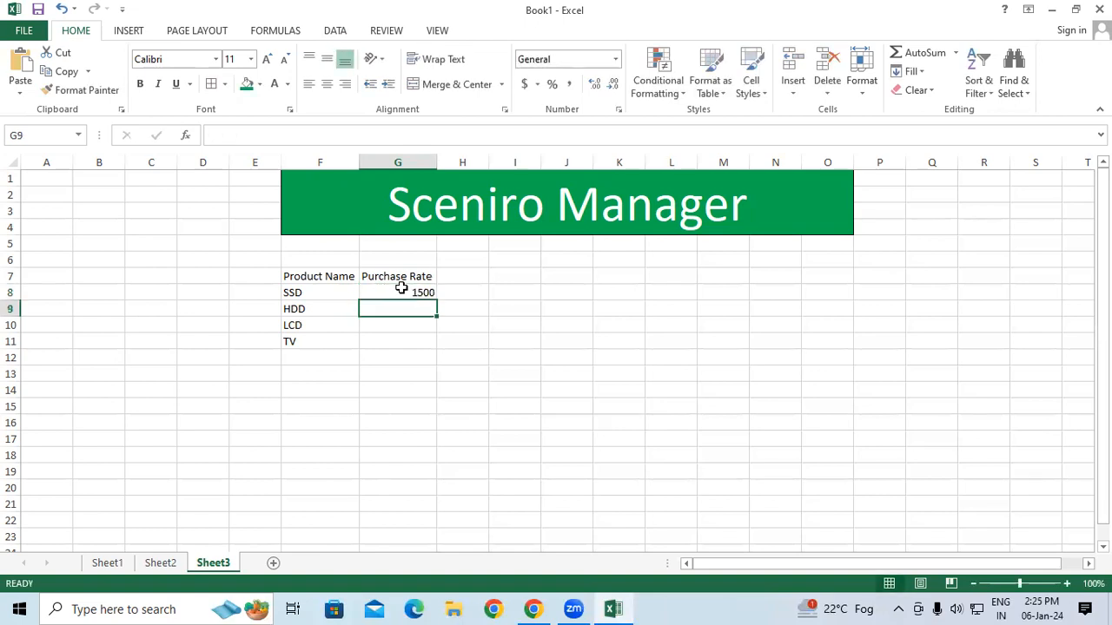
{"action": "type", "text": "1000"}
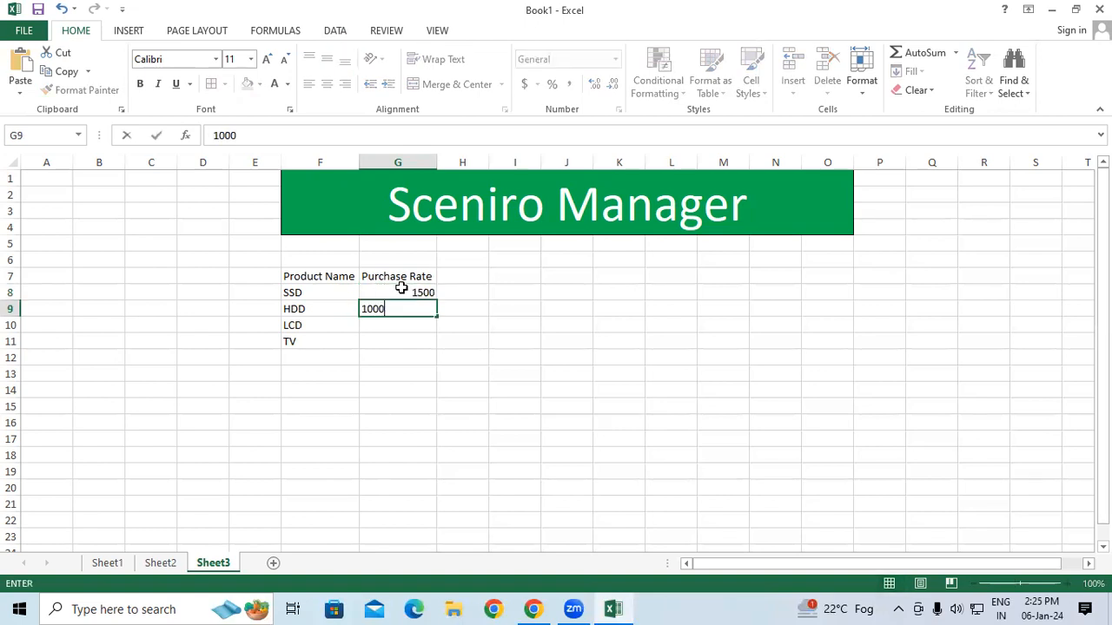
{"action": "key", "text": "Return"}
{"action": "type", "text": "3000"}
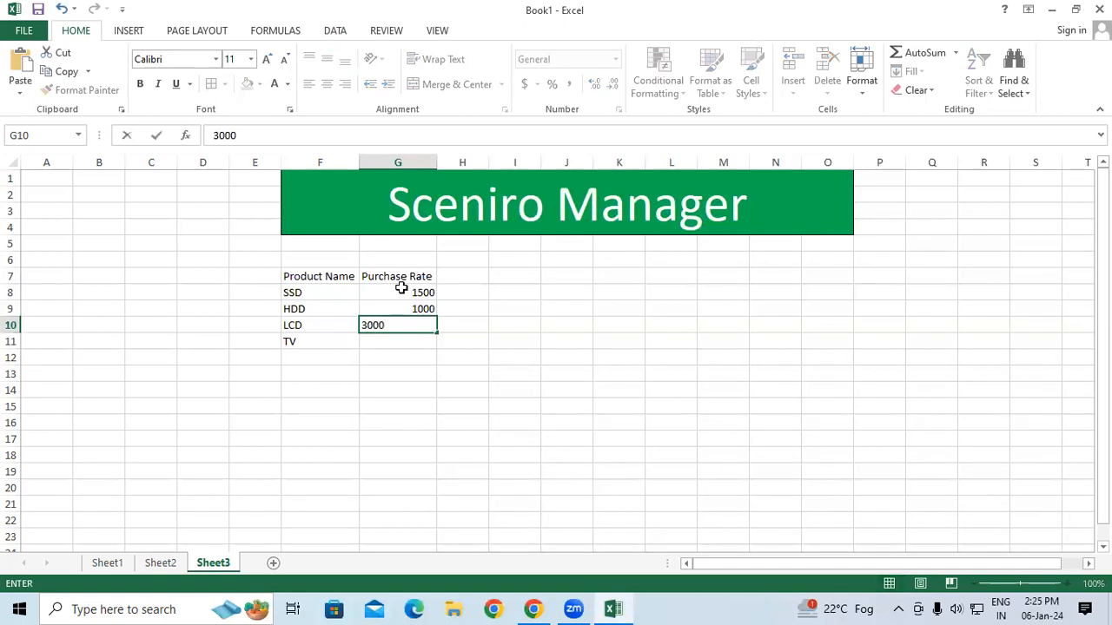
{"action": "key", "text": "Return"}
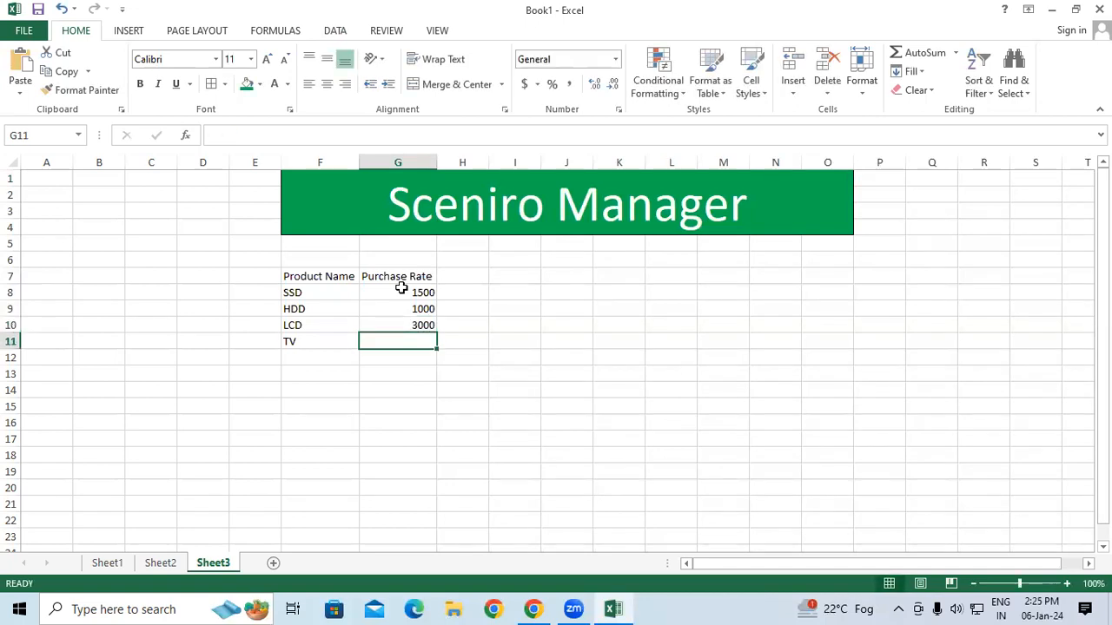
{"action": "type", "text": "2000"}
{"action": "key", "text": "Return"}
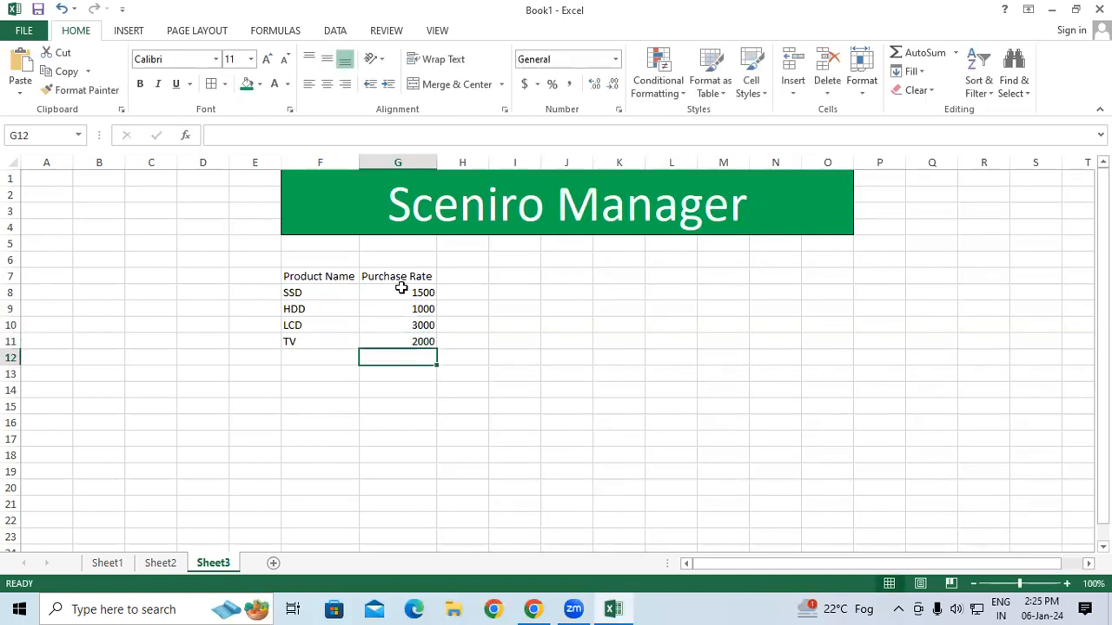
Apply all borders to the product table in F7:G11.
{"action": "left_click_drag", "start_coordinate": [332, 276], "coordinate": [400, 341]}
{"action": "left_click", "coordinate": [211, 83]}
{"action": "left_click", "coordinate": [484, 308]}
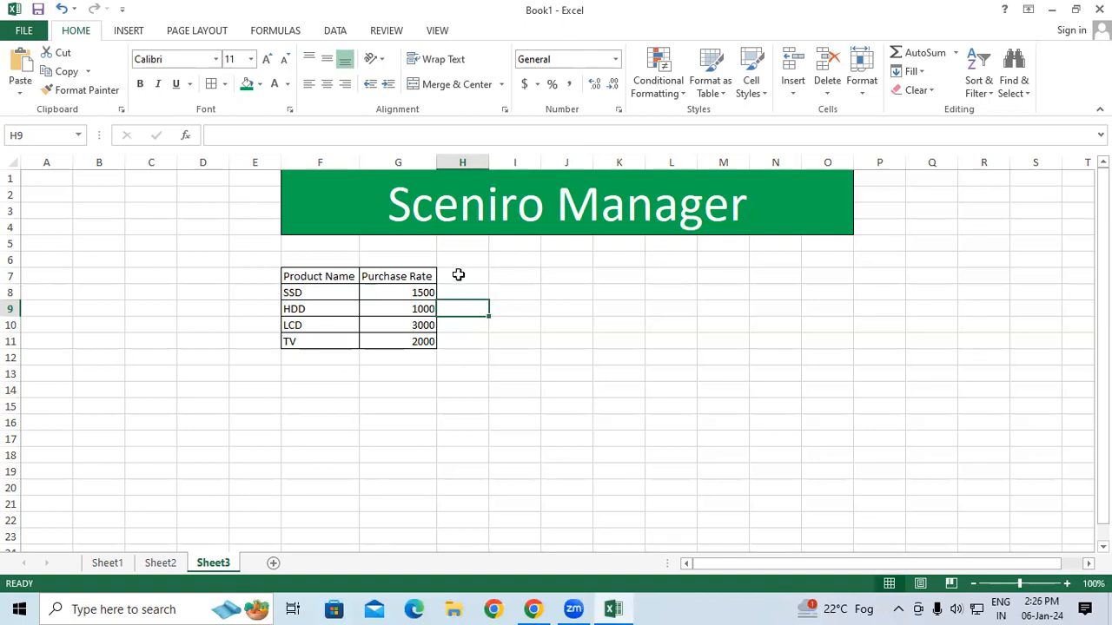
{"action": "left_click", "coordinate": [459, 275]}
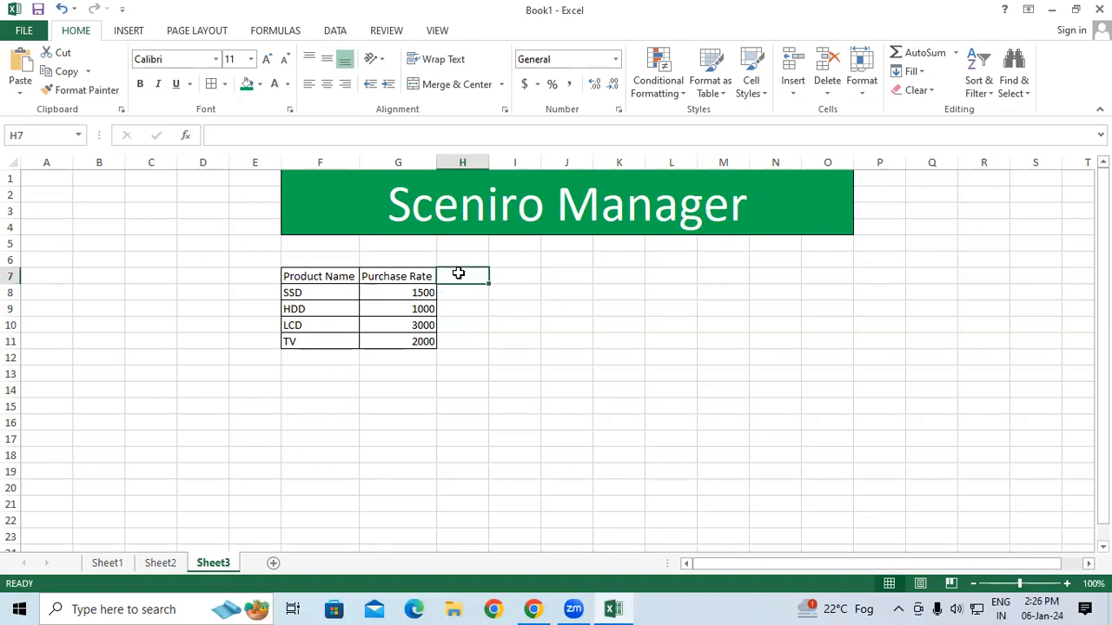
{"action": "left_click", "coordinate": [519, 275]}
{"action": "left_click_drag", "start_coordinate": [479, 272], "coordinate": [503, 273]}
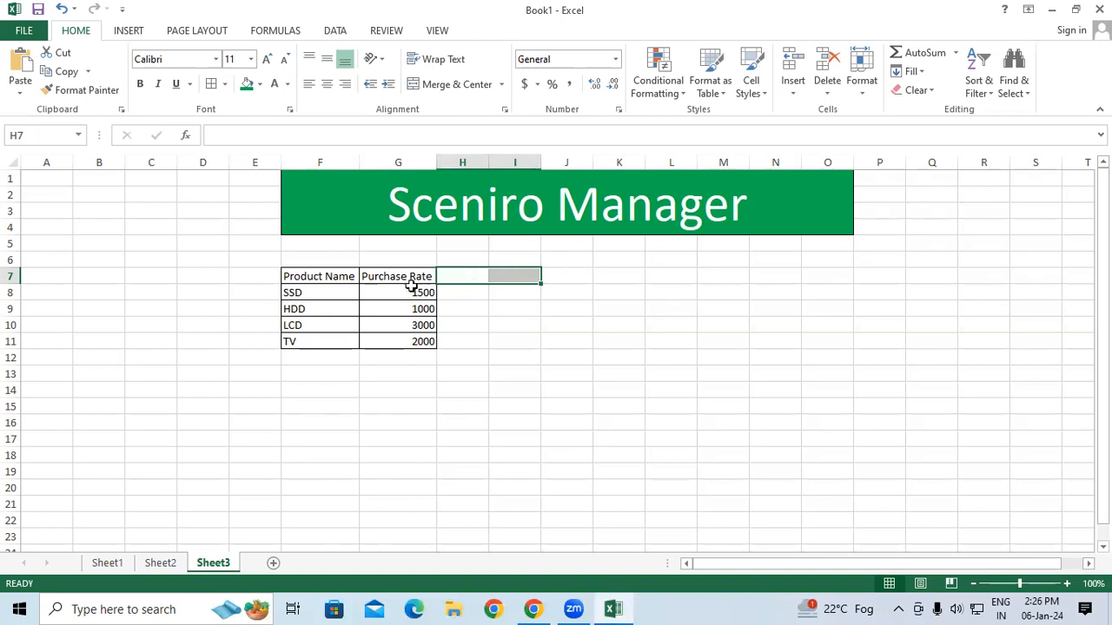
{"action": "left_click_drag", "start_coordinate": [311, 279], "coordinate": [391, 341]}
Add a "Total" label in F12 with the formula =SUM(G8:G11) in G12, and apply all borders to both cells.
{"action": "left_click", "coordinate": [308, 356]}
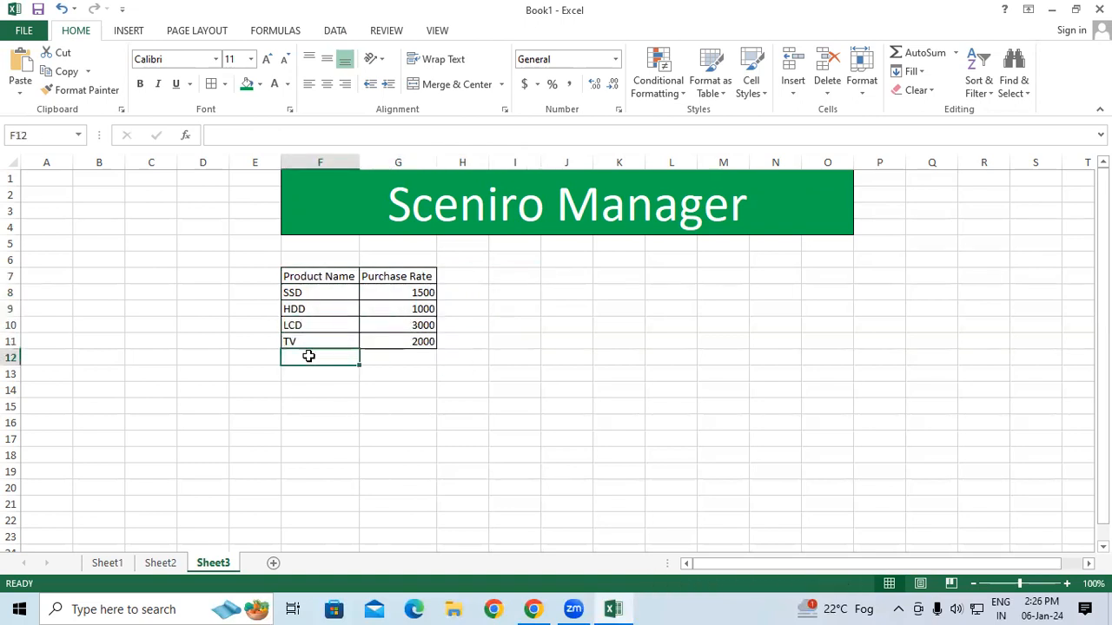
{"action": "type", "text": "Total"}
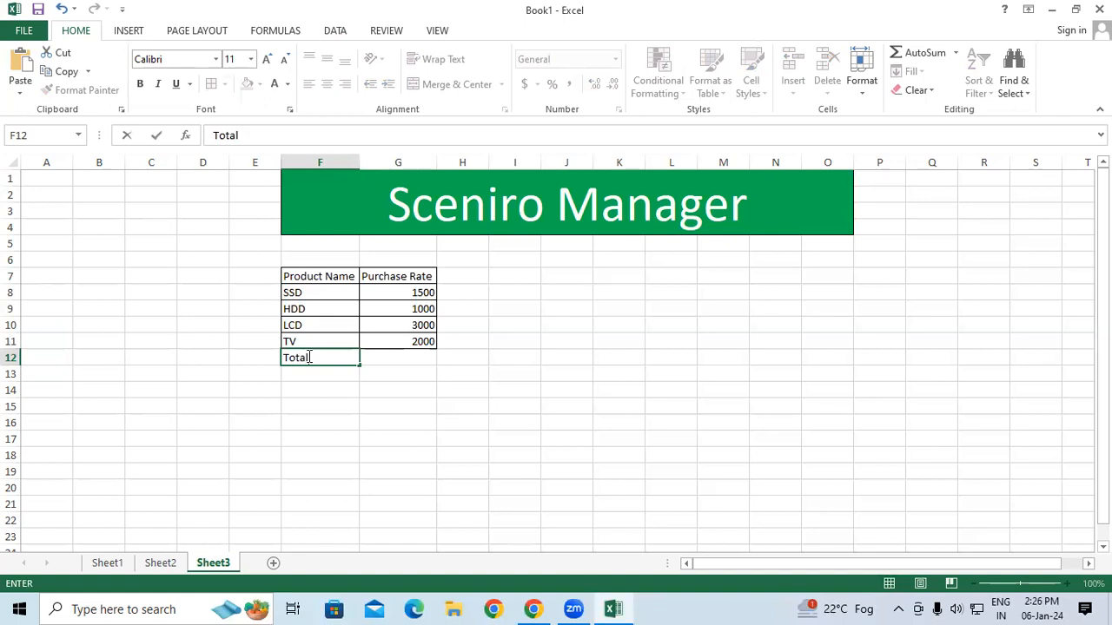
{"action": "key", "text": "Tab"}
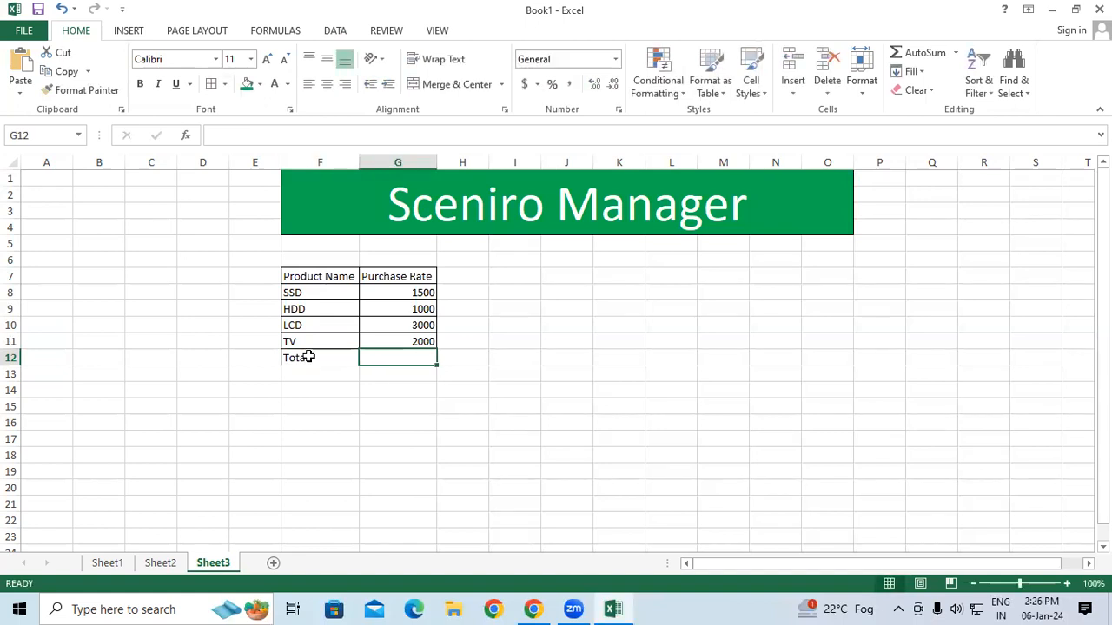
{"action": "type", "text": "=sum"}
{"action": "key", "text": "Tab"}
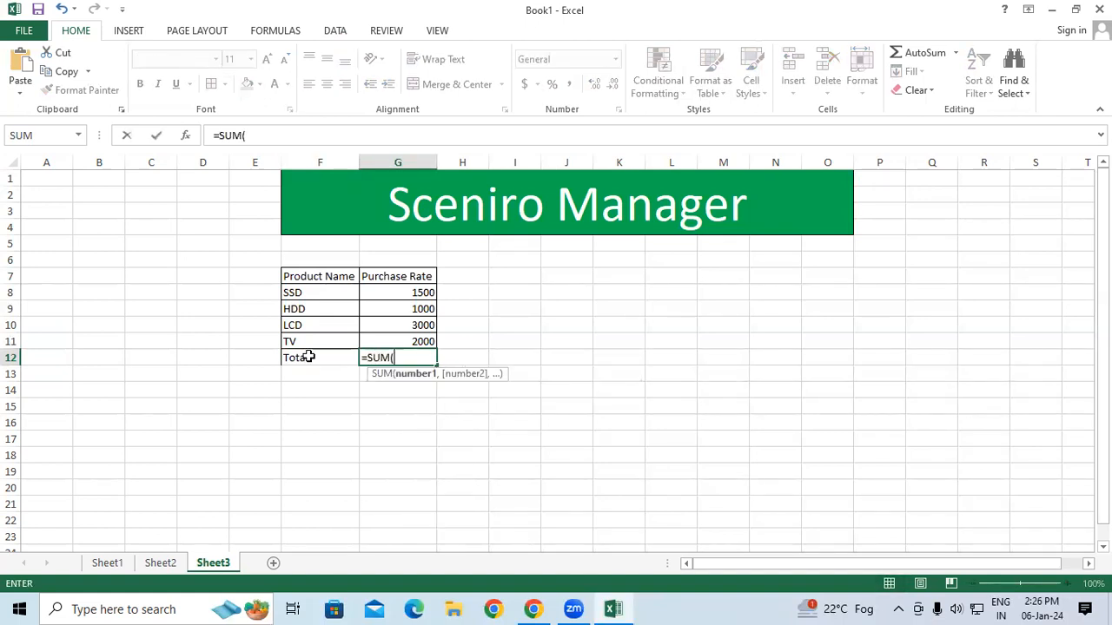
{"action": "left_click_drag", "start_coordinate": [391, 298], "coordinate": [409, 337]}
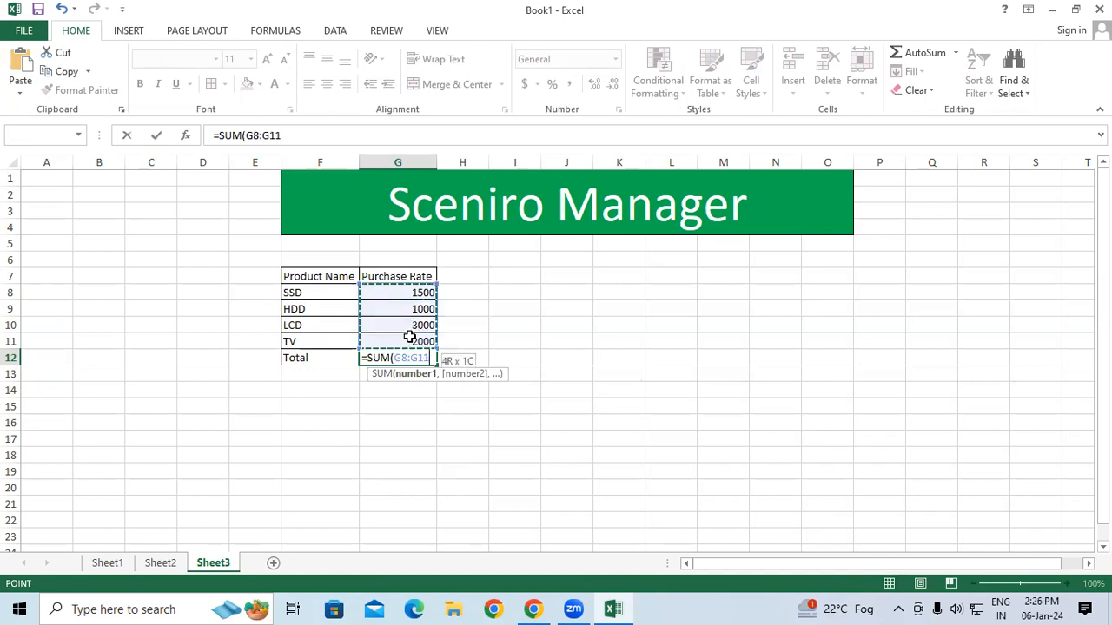
{"action": "type", "text": ")"}
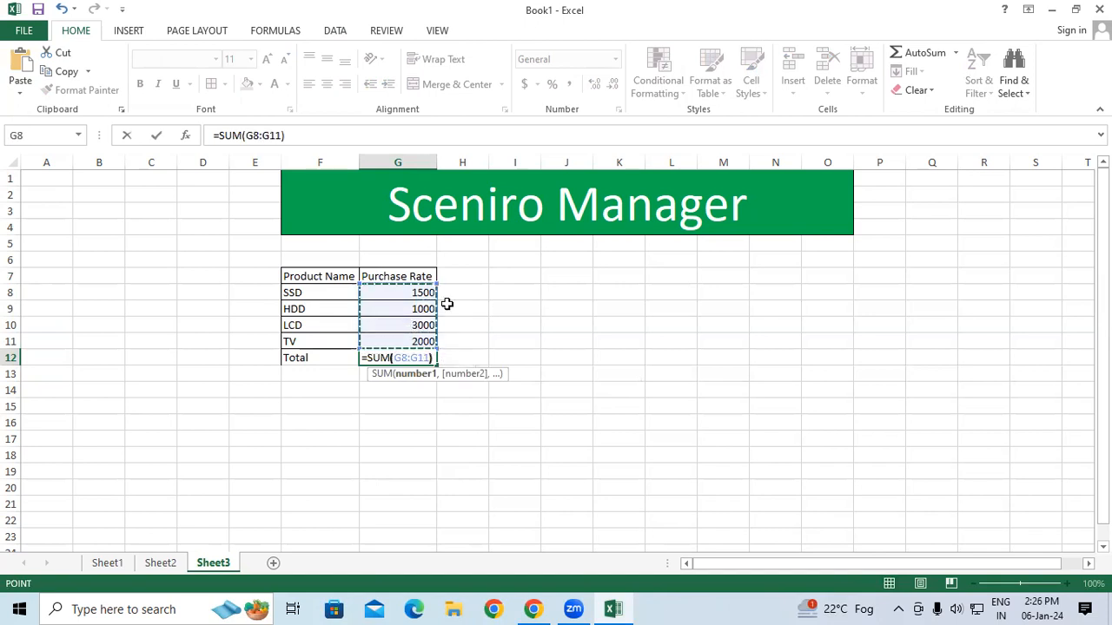
{"action": "key", "text": "Return"}
{"action": "left_click_drag", "start_coordinate": [339, 350], "coordinate": [397, 355]}
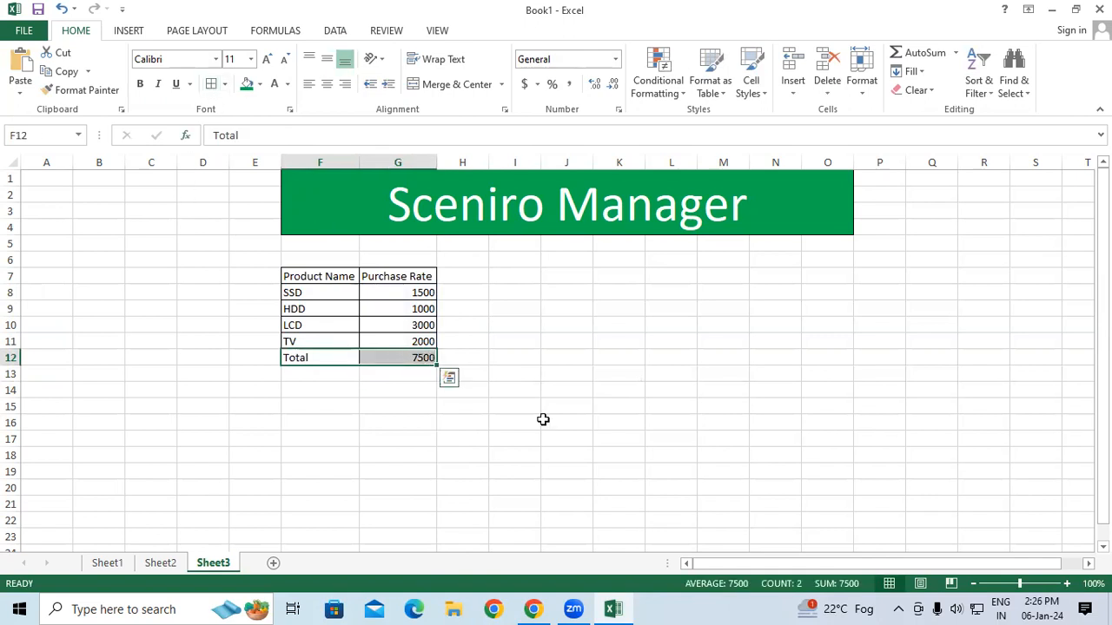
{"action": "left_click", "coordinate": [493, 374]}
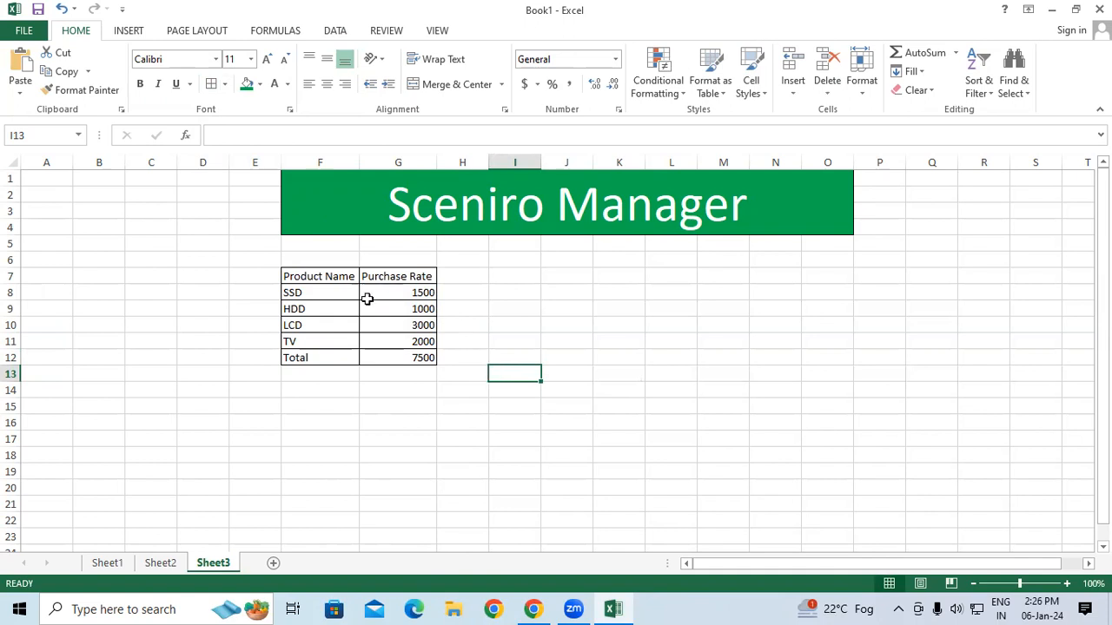
{"action": "left_click", "coordinate": [308, 294]}
{"action": "left_click_drag", "start_coordinate": [310, 294], "coordinate": [379, 342]}
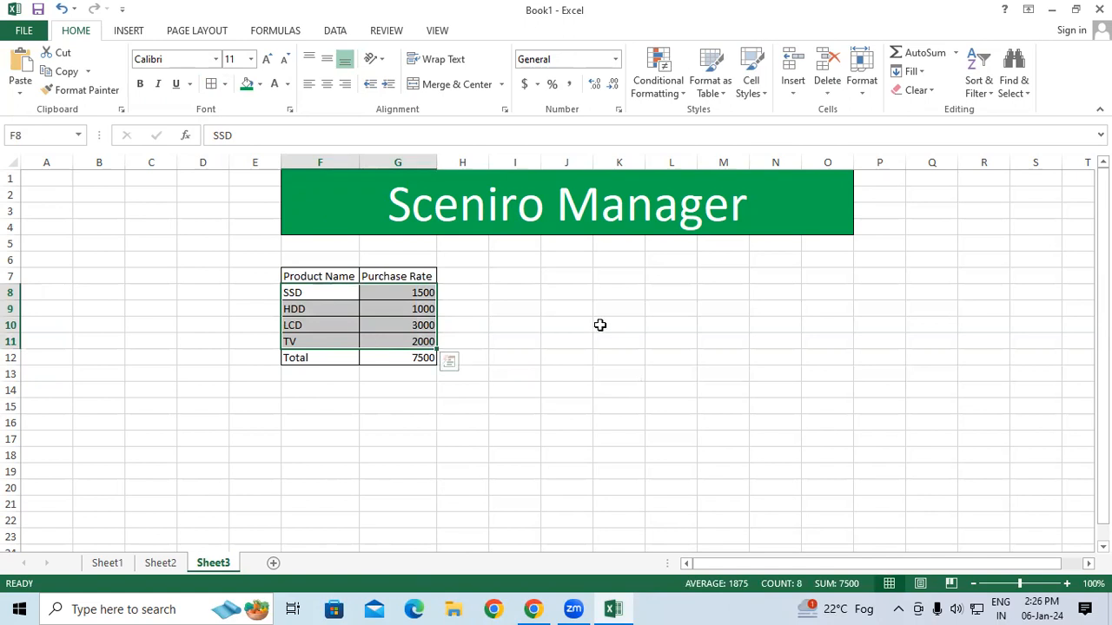
{"action": "left_click", "coordinate": [599, 324]}
{"action": "left_click_drag", "start_coordinate": [422, 293], "coordinate": [421, 341]}
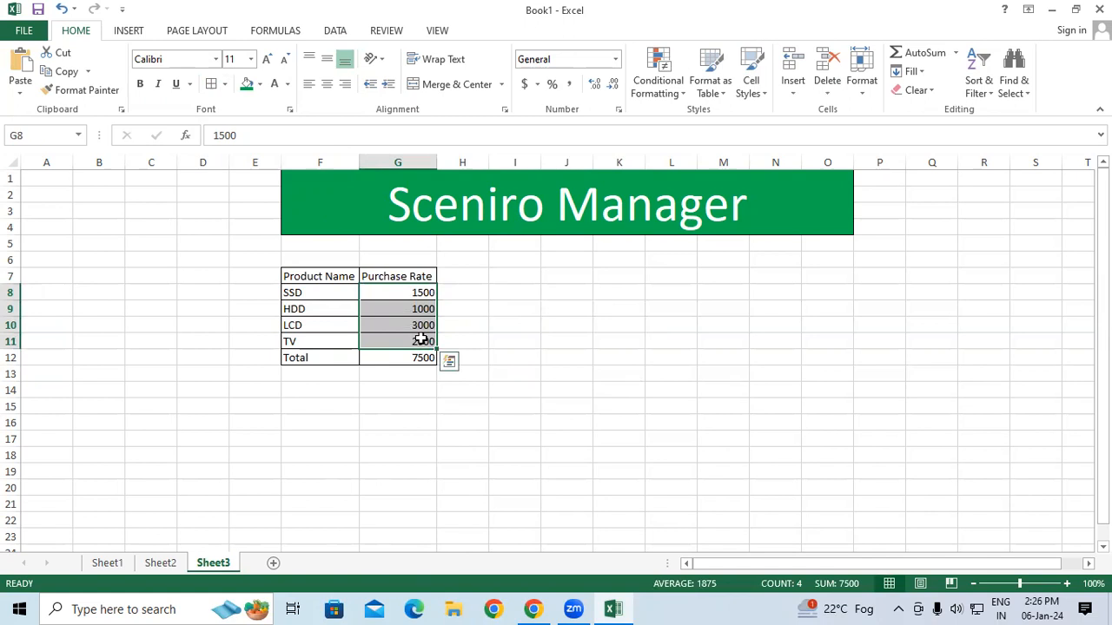
{"action": "left_click", "coordinate": [401, 290]}
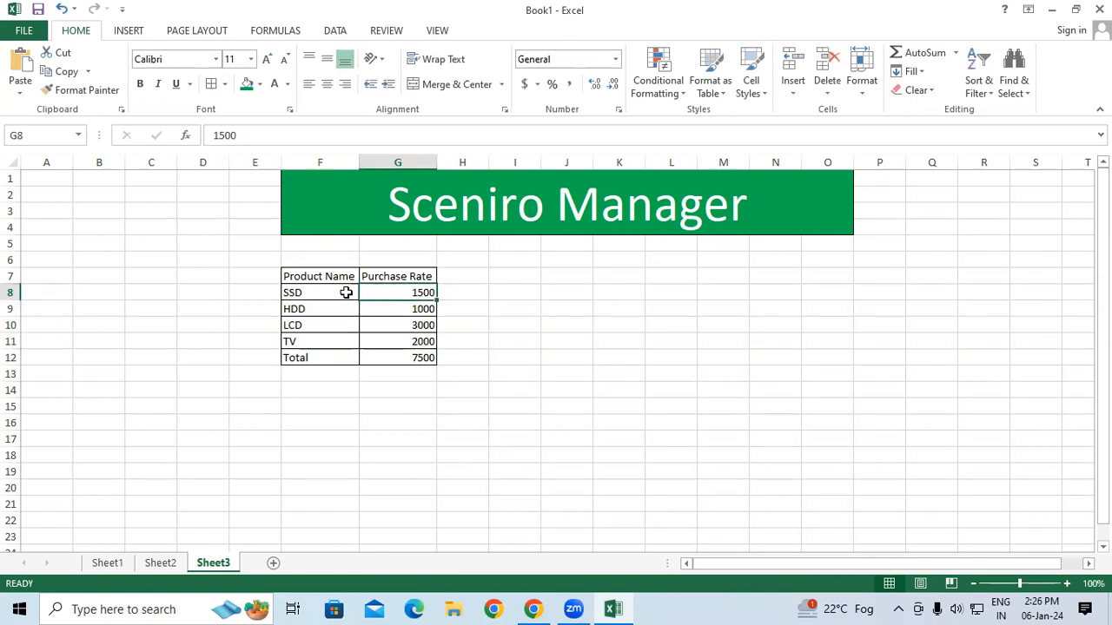
{"action": "left_click_drag", "start_coordinate": [315, 293], "coordinate": [379, 341]}
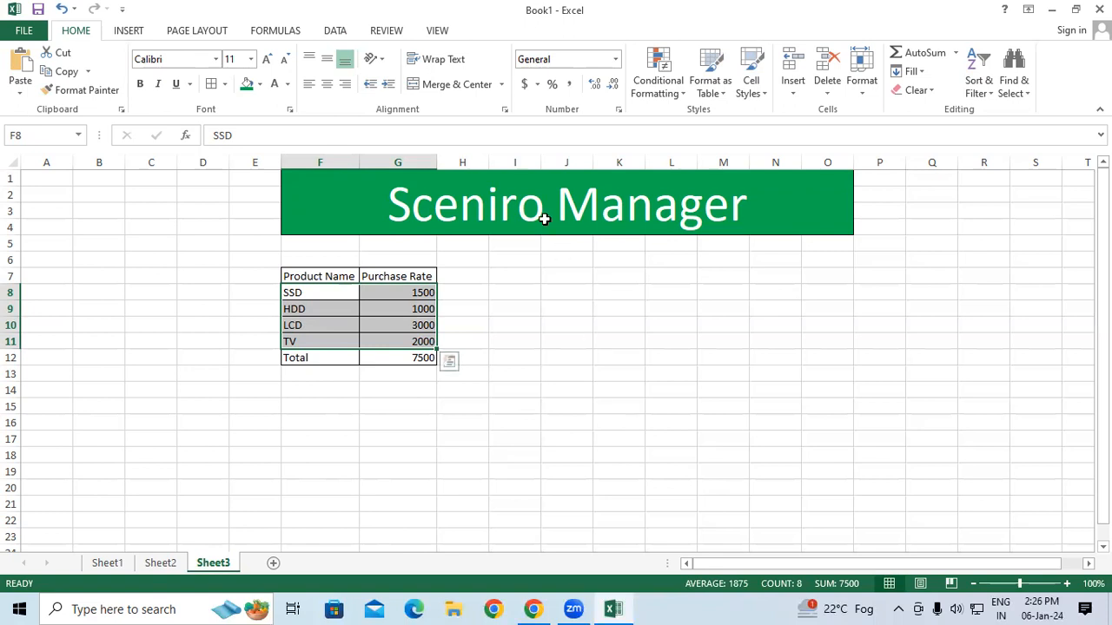
{"action": "left_click", "coordinate": [336, 35]}
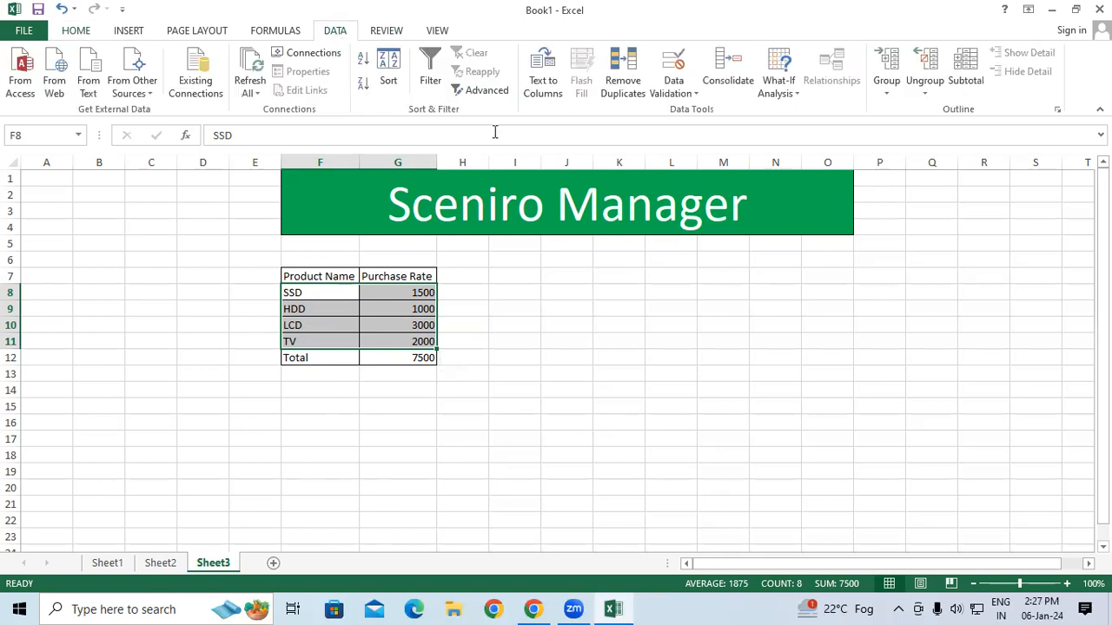
{"action": "left_click", "coordinate": [773, 95]}
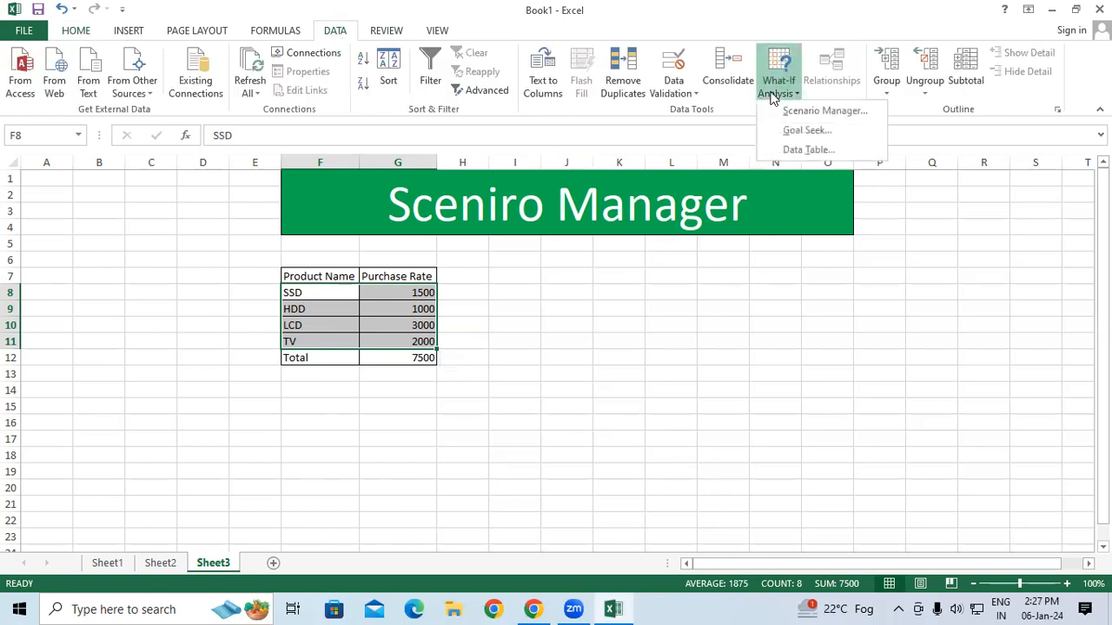
{"action": "left_click", "coordinate": [544, 301]}
{"action": "left_click", "coordinate": [768, 92]}
{"action": "left_click", "coordinate": [613, 264]}
Change the merged title's text to "Scenairo Manager".
{"action": "double_click", "coordinate": [484, 207]}
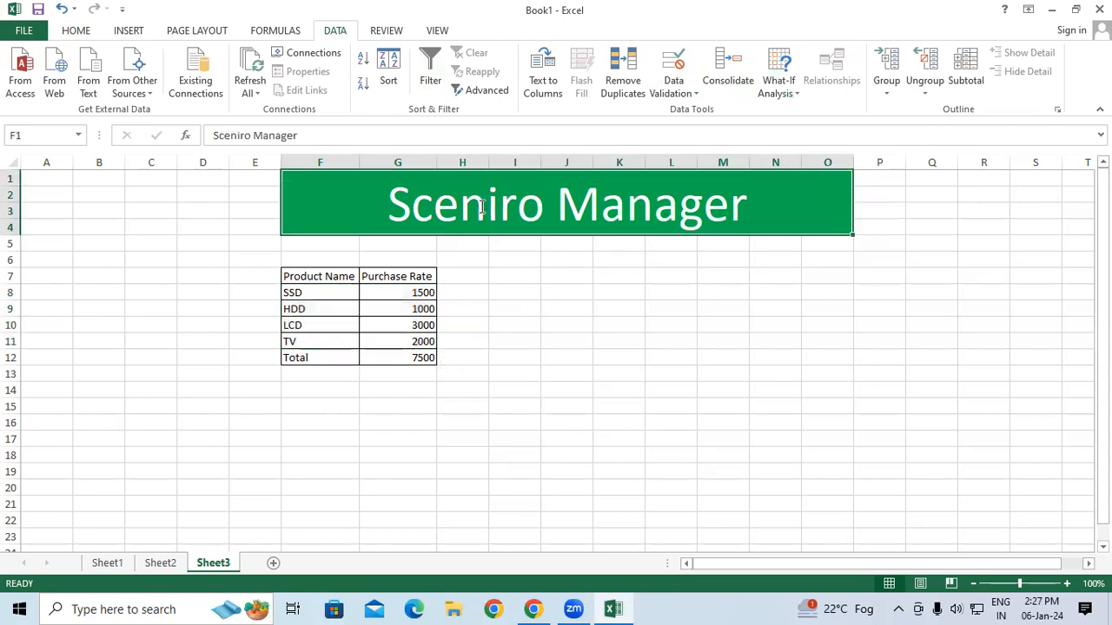
{"action": "type", "text": "a"}
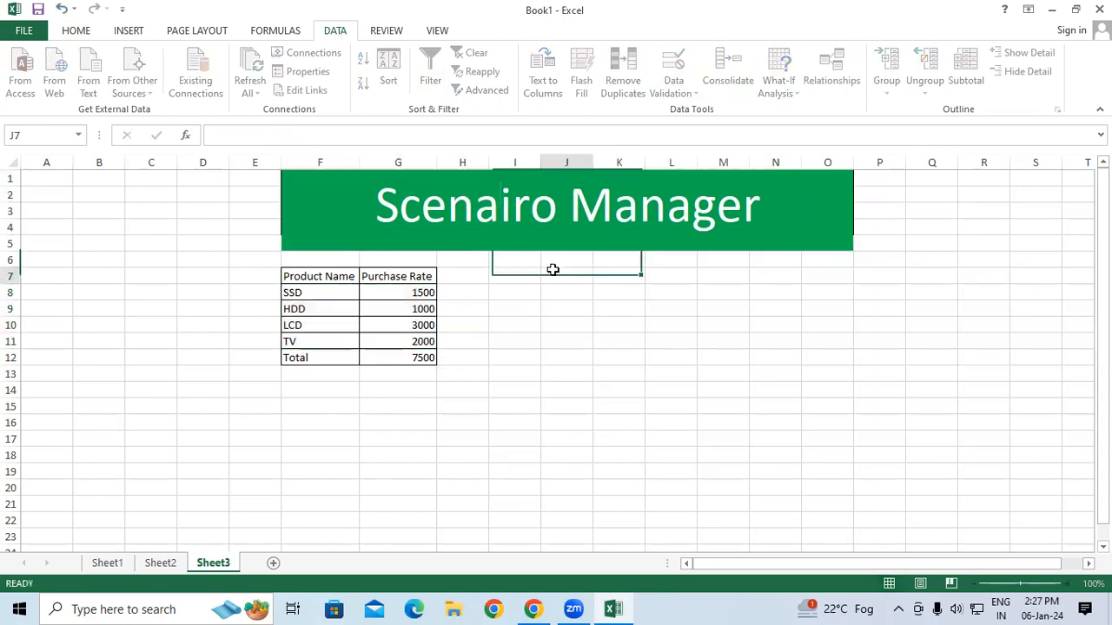
{"action": "left_click", "coordinate": [550, 271]}
Add a scenario named "Sale With Dic" in Scenario Manager with F8:G11 as the changing cells.
{"action": "left_click_drag", "start_coordinate": [293, 300], "coordinate": [369, 340]}
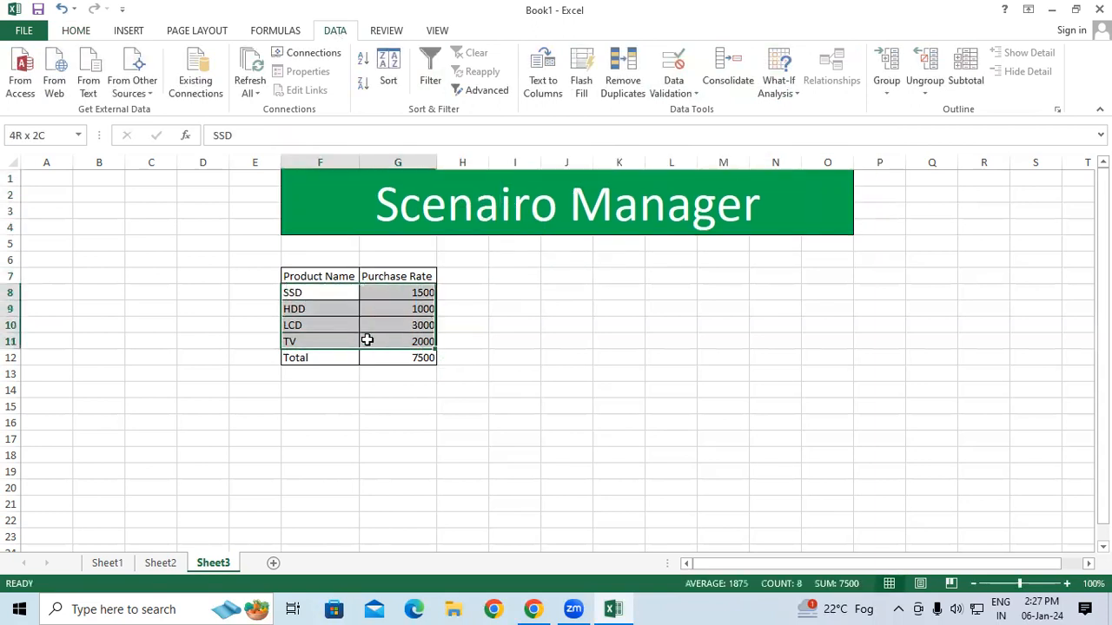
{"action": "left_click", "coordinate": [779, 91]}
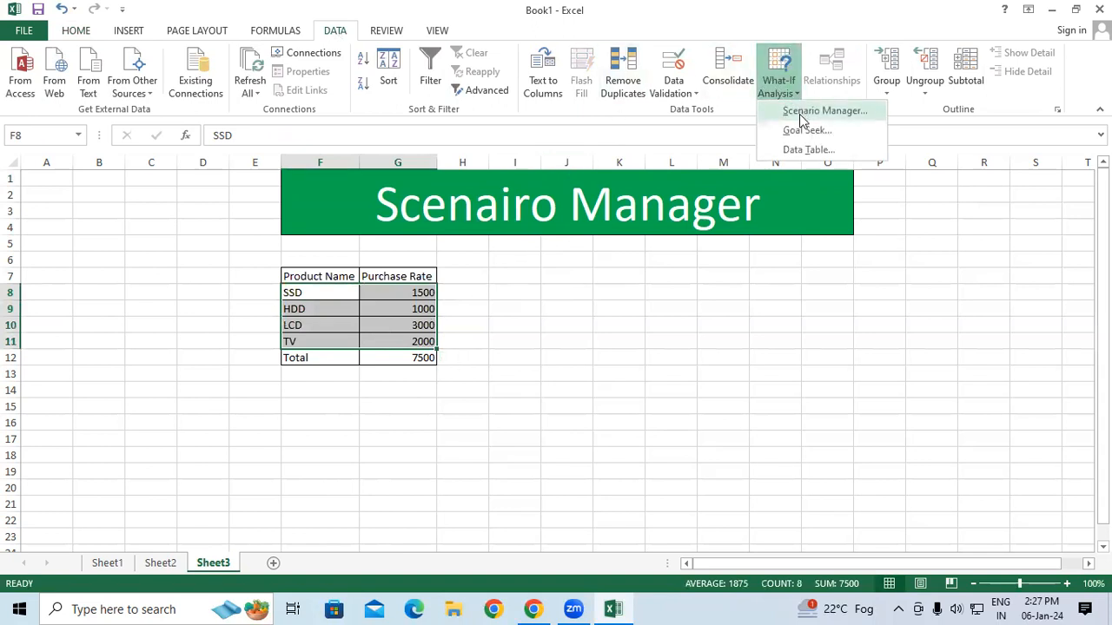
{"action": "left_click", "coordinate": [799, 114]}
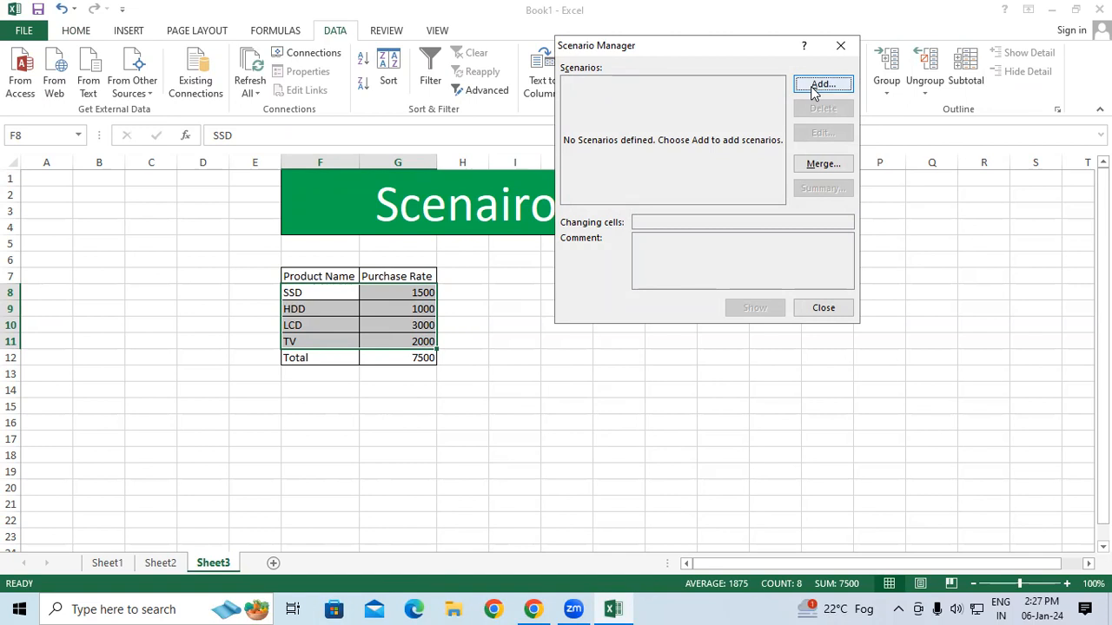
{"action": "left_click", "coordinate": [815, 87]}
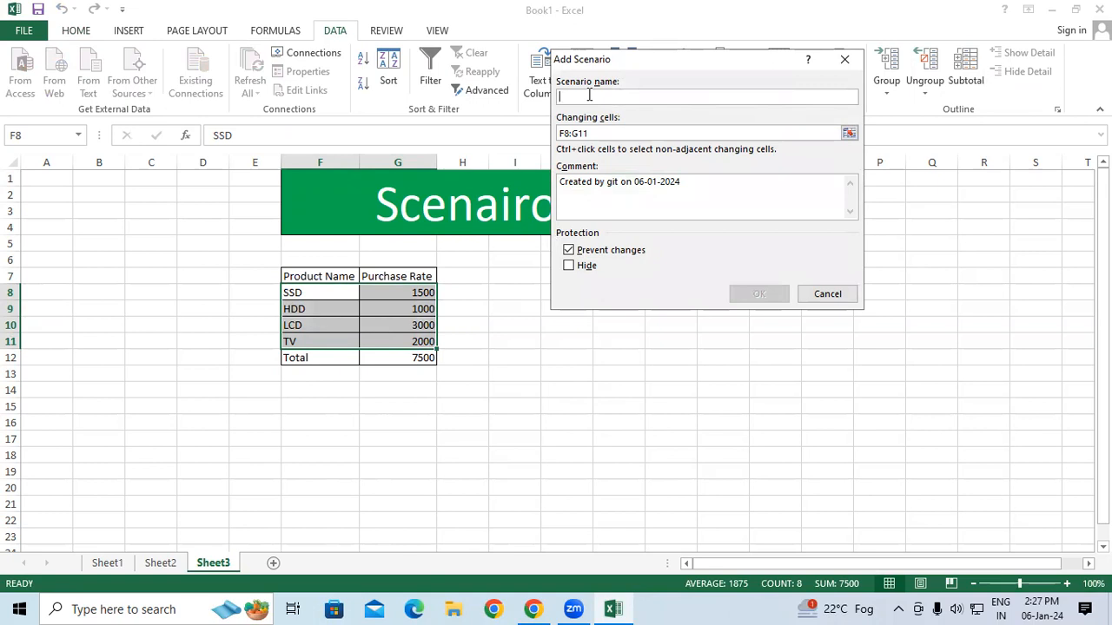
{"action": "type", "text": "Sale"}
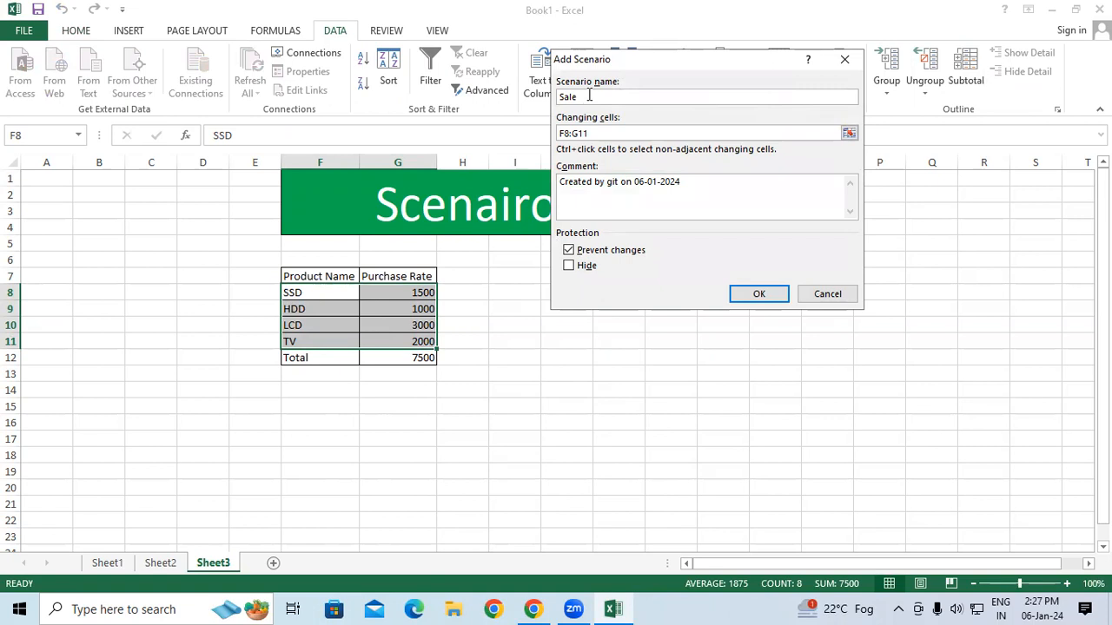
{"action": "type", "text": " With Dic"}
{"action": "left_click", "coordinate": [758, 294]}
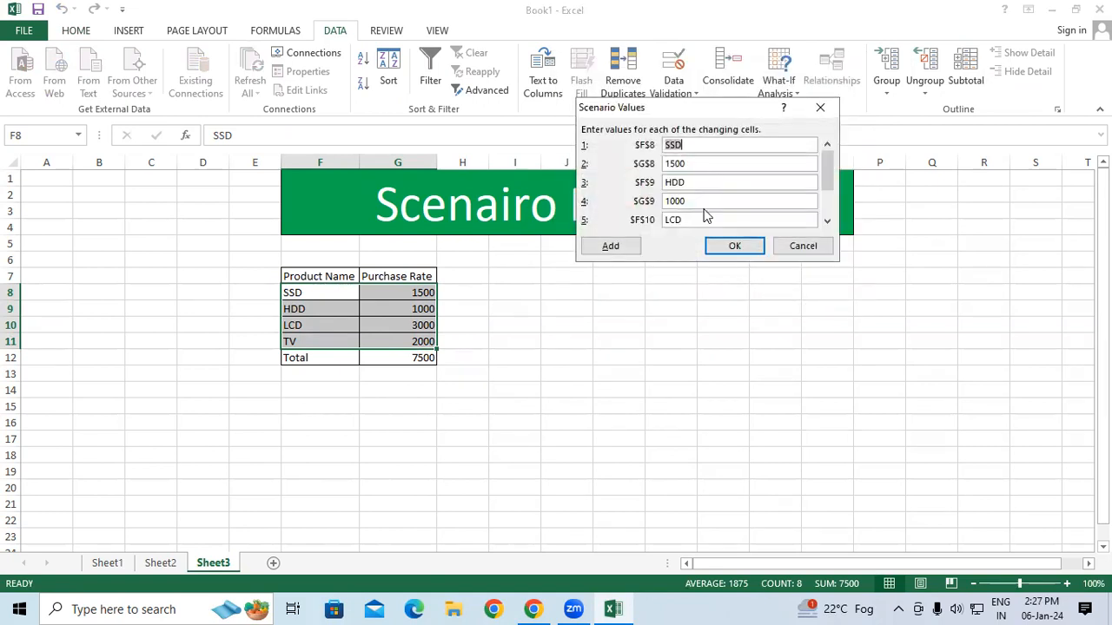
Set the "Sale With Dic" scenario values to 2000 for G8, 1500 for G9, 3500 for G10 and 2500 for G11.
{"action": "left_click_drag", "start_coordinate": [681, 167], "coordinate": [647, 166]}
{"action": "type", "text": "2000"}
{"action": "left_click_drag", "start_coordinate": [697, 200], "coordinate": [648, 201]}
{"action": "type", "text": "1500"}
{"action": "left_click", "coordinate": [826, 221]}
{"action": "left_click", "coordinate": [827, 221]}
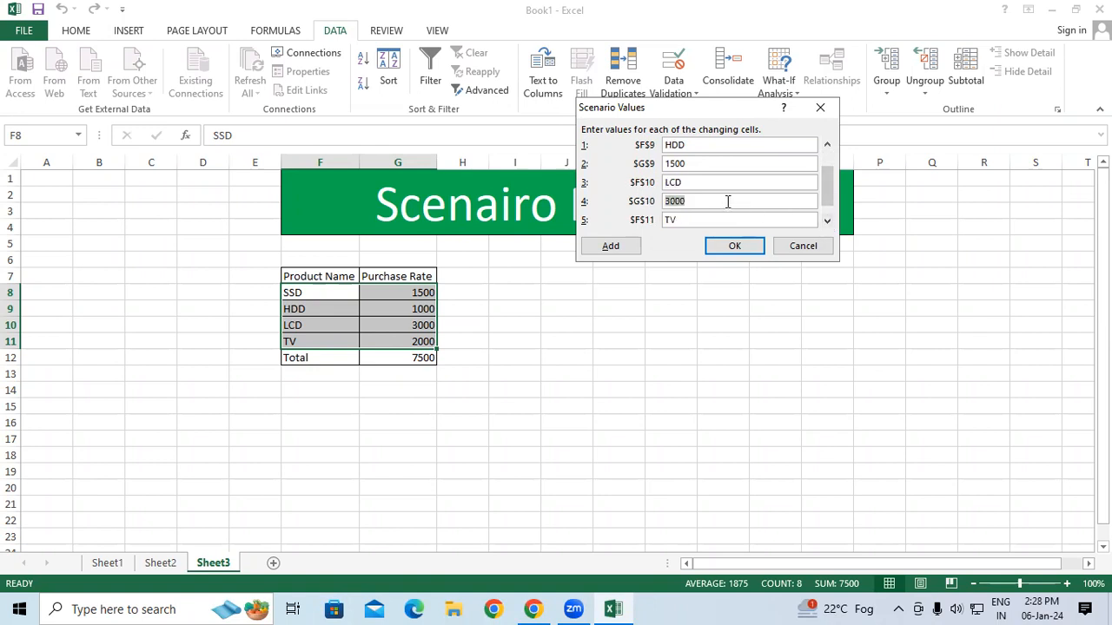
{"action": "type", "text": "3500"}
{"action": "left_click", "coordinate": [827, 221]}
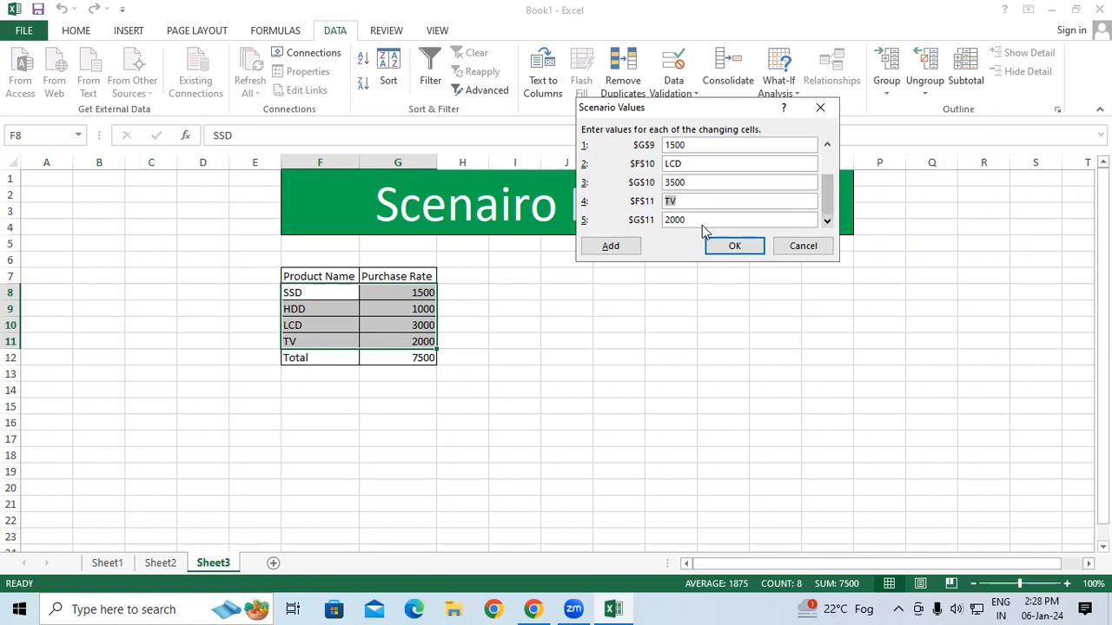
{"action": "left_click_drag", "start_coordinate": [700, 222], "coordinate": [663, 224]}
{"action": "type", "text": "2500"}
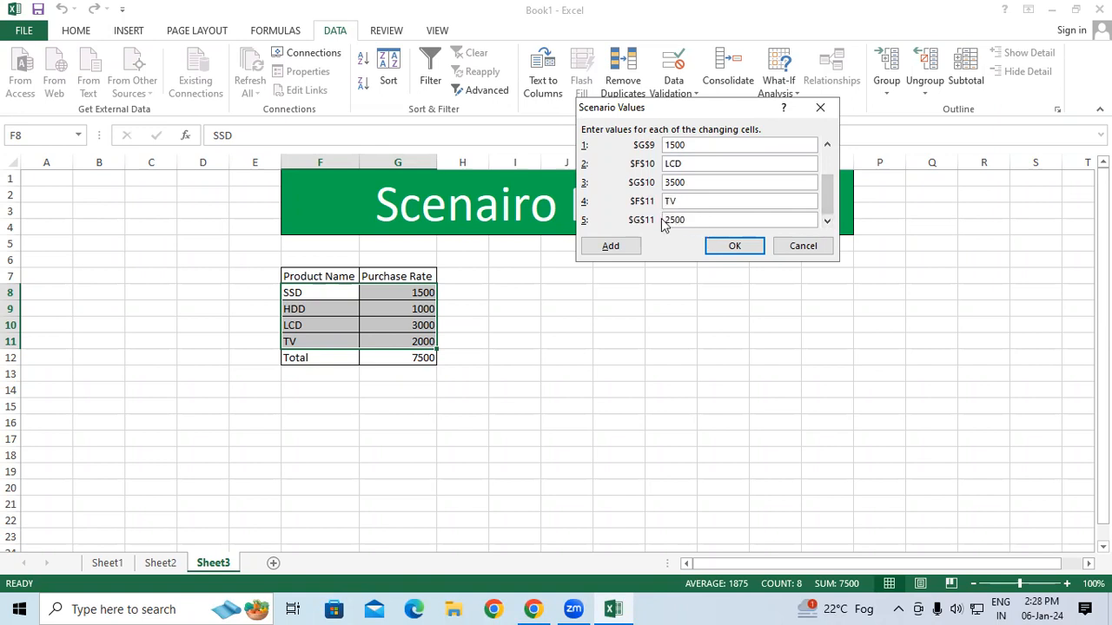
{"action": "left_click", "coordinate": [733, 246]}
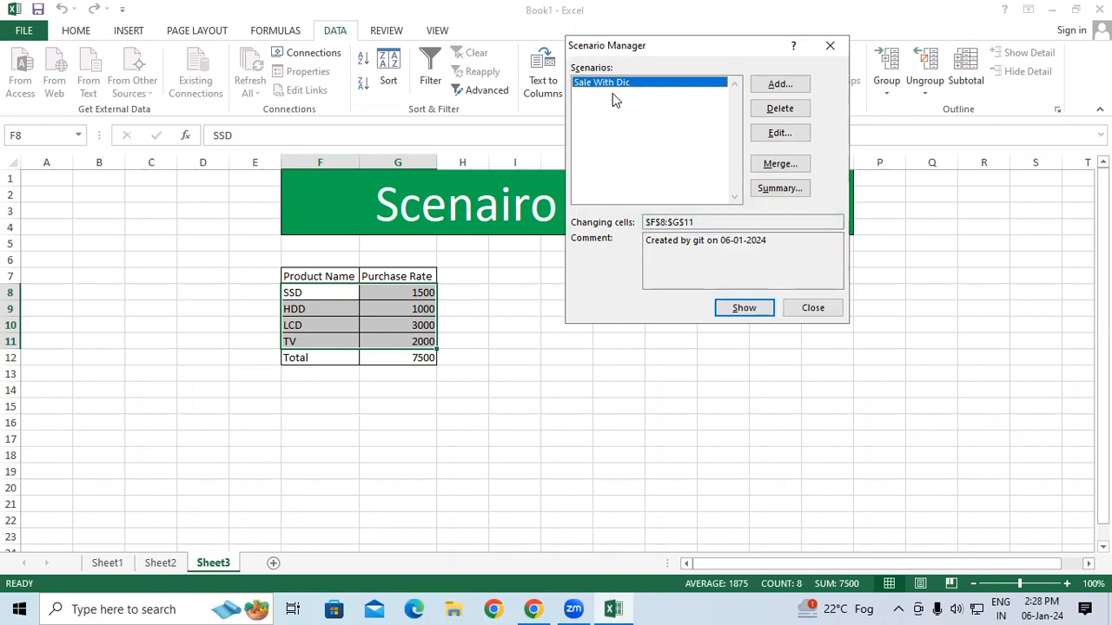
Add a second scenario named "Sale Price" with the same changing cells F8:G11.
{"action": "left_click", "coordinate": [794, 84]}
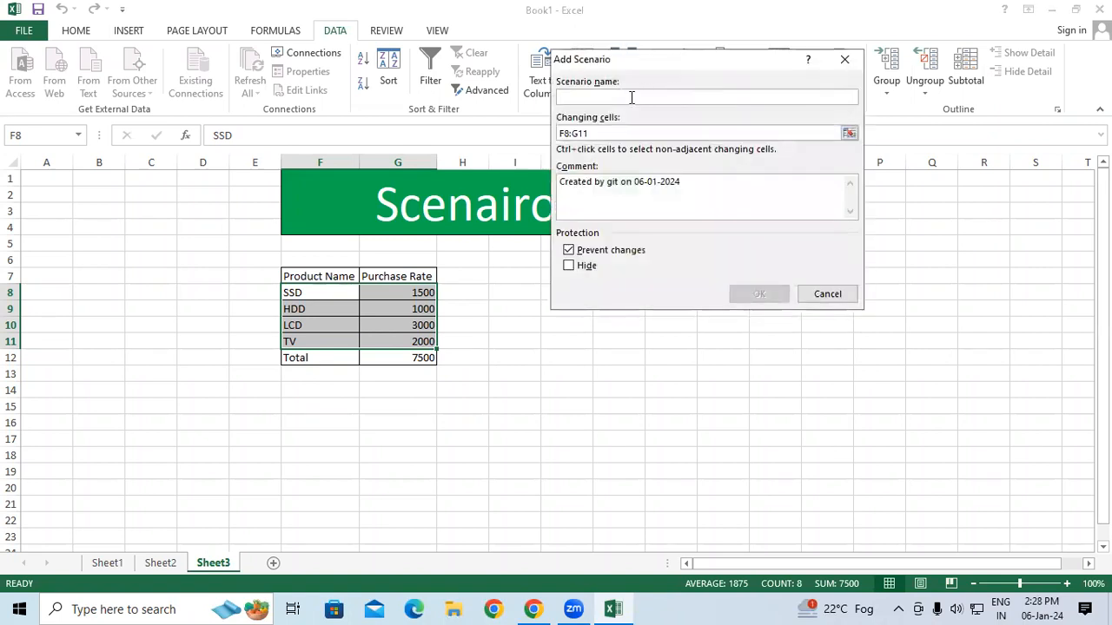
{"action": "type", "text": "Sa"}
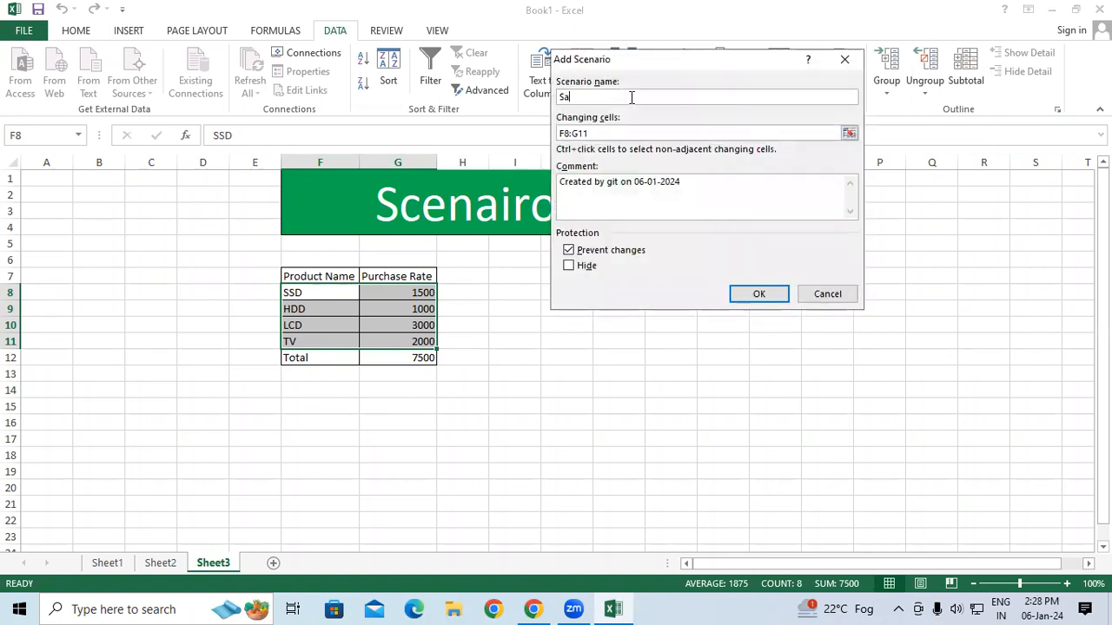
{"action": "type", "text": "le Price"}
{"action": "left_click", "coordinate": [751, 293]}
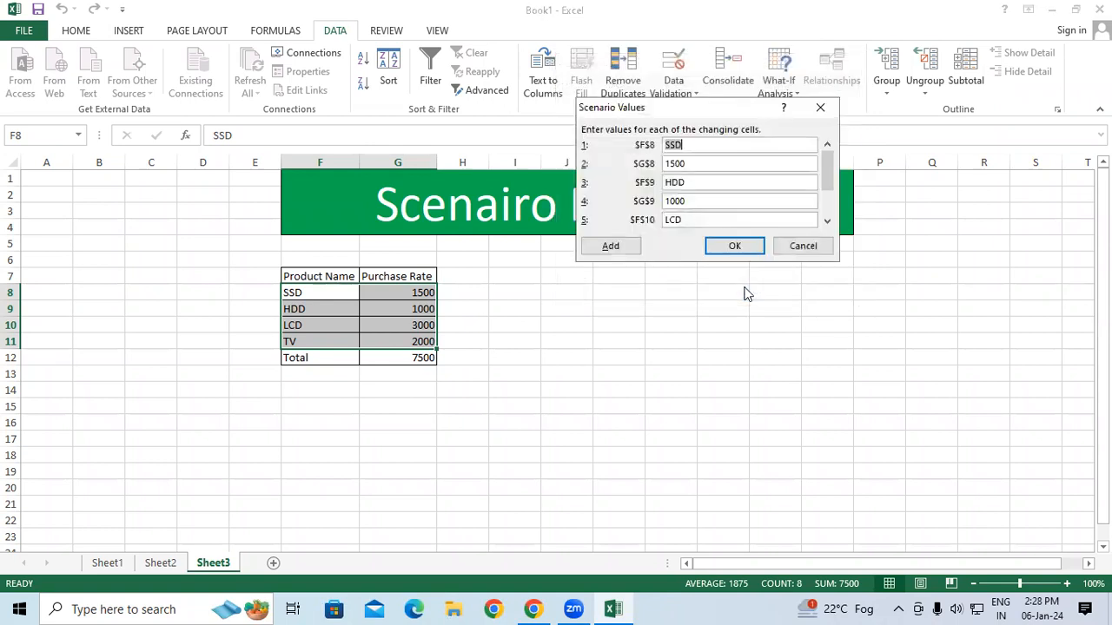
Set the "Sale Price" scenario values to 2500 for G8, 2000 for G9, 4000 for G10 and 3000 for G11.
{"action": "key", "text": "Tab"}
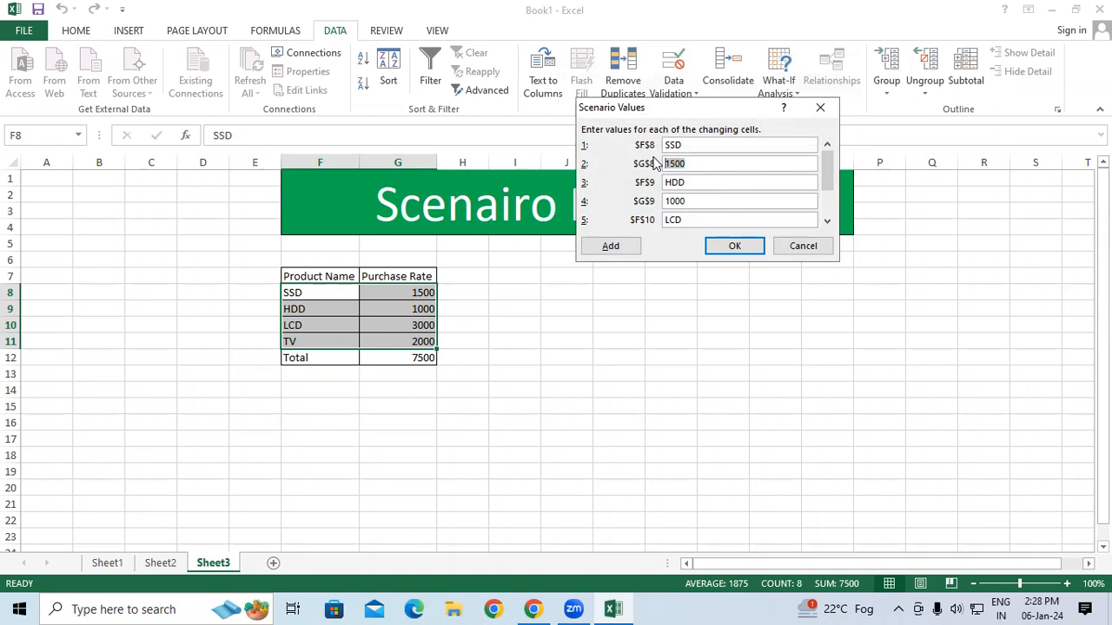
{"action": "type", "text": "2500"}
{"action": "double_click", "coordinate": [686, 201]}
{"action": "type", "text": "2000"}
{"action": "left_click", "coordinate": [827, 220]}
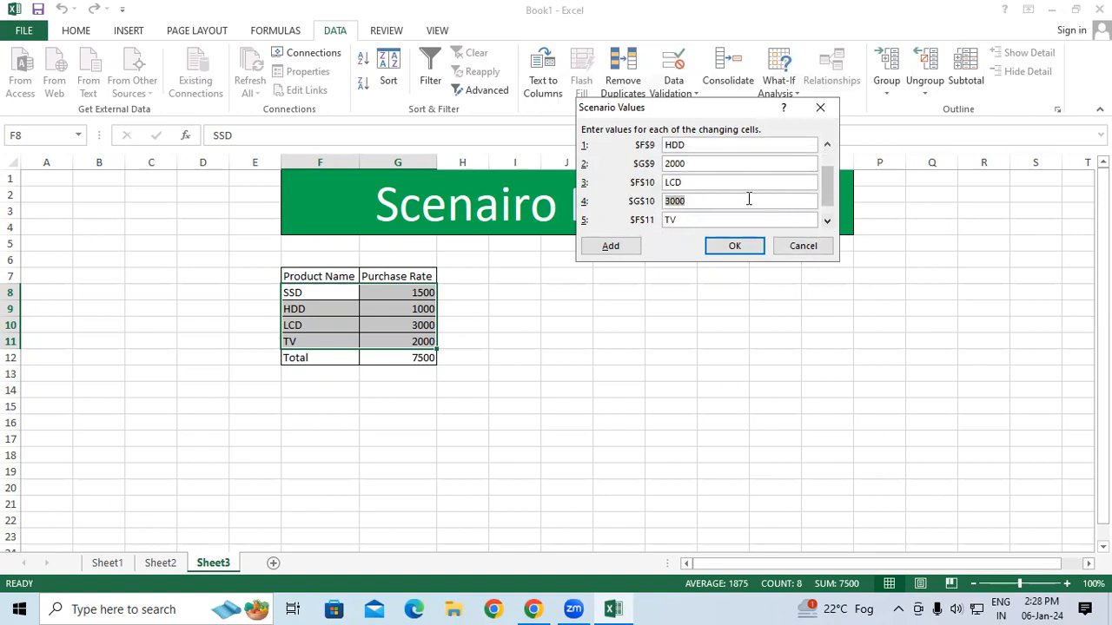
{"action": "type", "text": "4000"}
{"action": "left_click", "coordinate": [827, 221]}
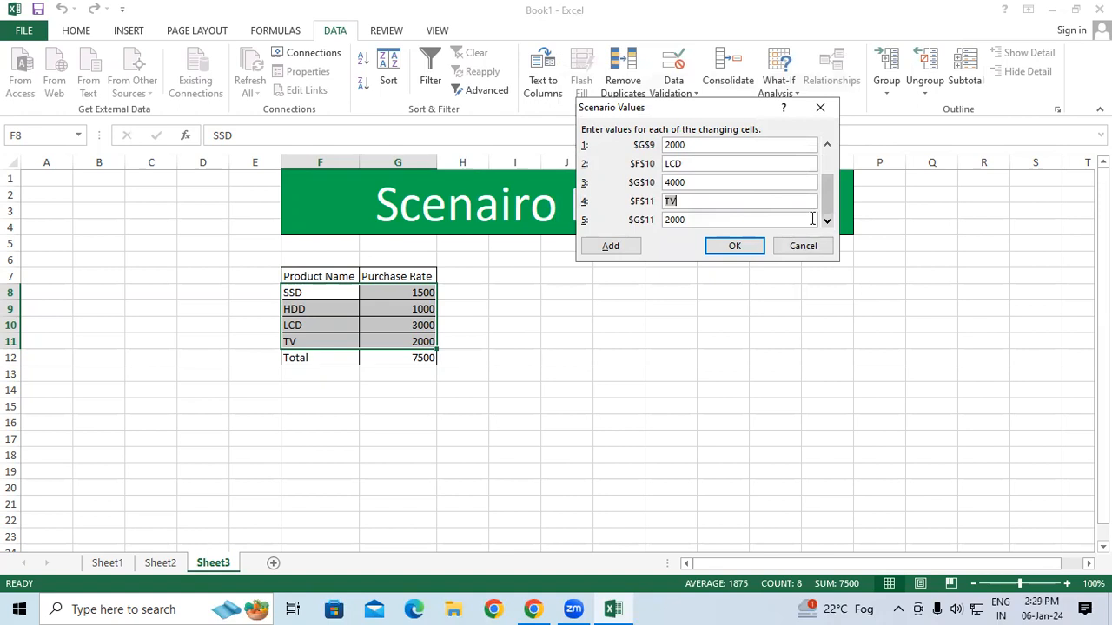
{"action": "left_click_drag", "start_coordinate": [705, 219], "coordinate": [656, 223]}
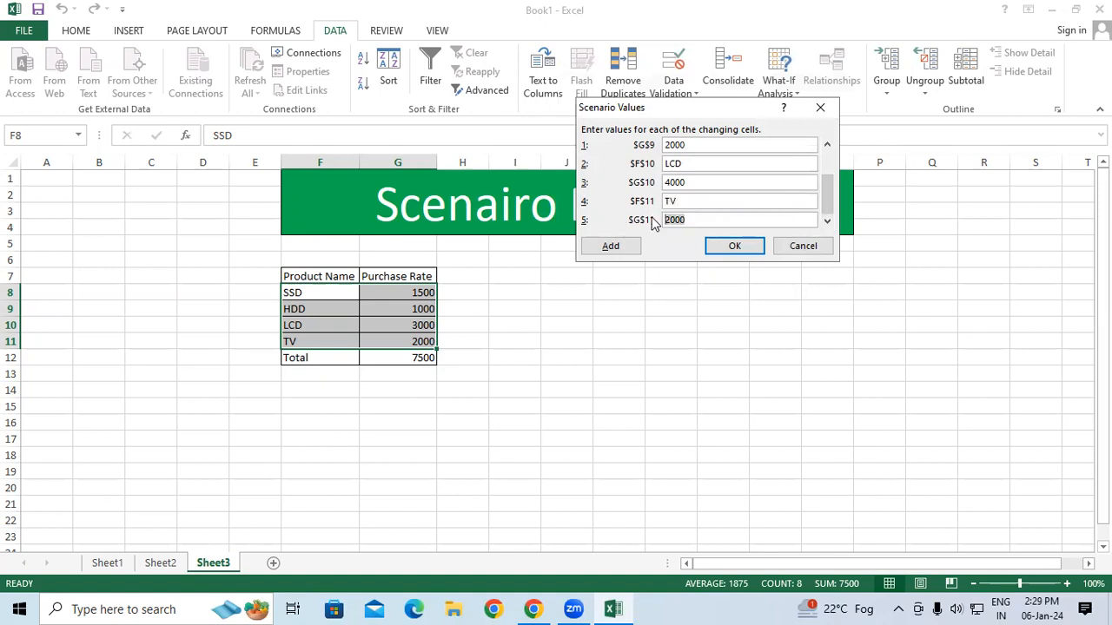
{"action": "type", "text": "3000"}
{"action": "left_click", "coordinate": [733, 247]}
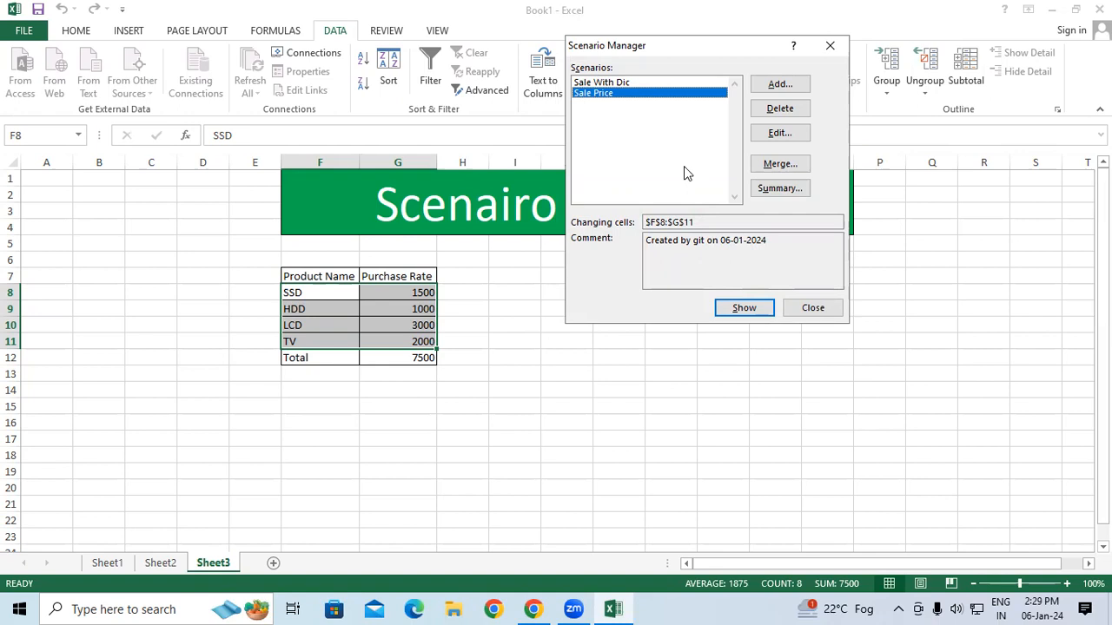
Generate a scenario summary report with the total in G12 as the result cell.
{"action": "left_click", "coordinate": [779, 189]}
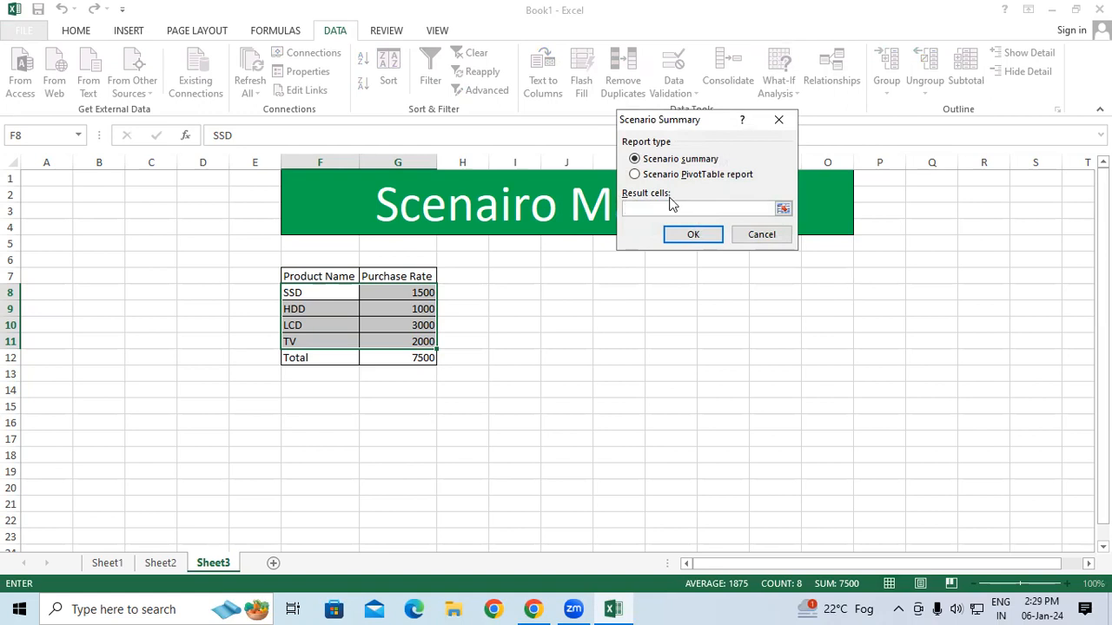
{"action": "left_click", "coordinate": [399, 361]}
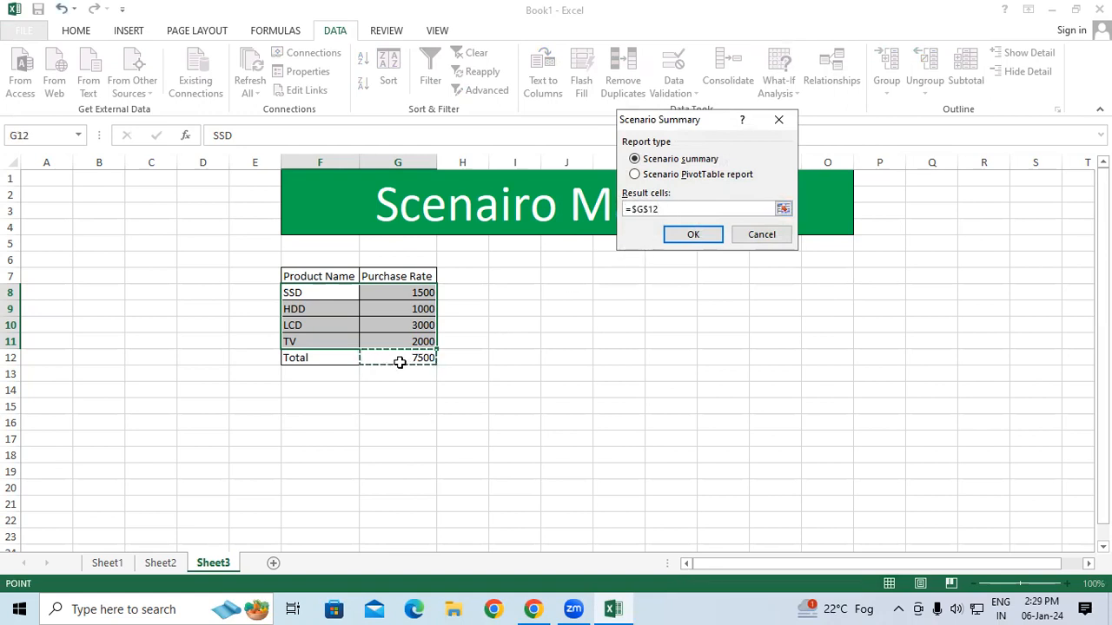
{"action": "left_click", "coordinate": [694, 233]}
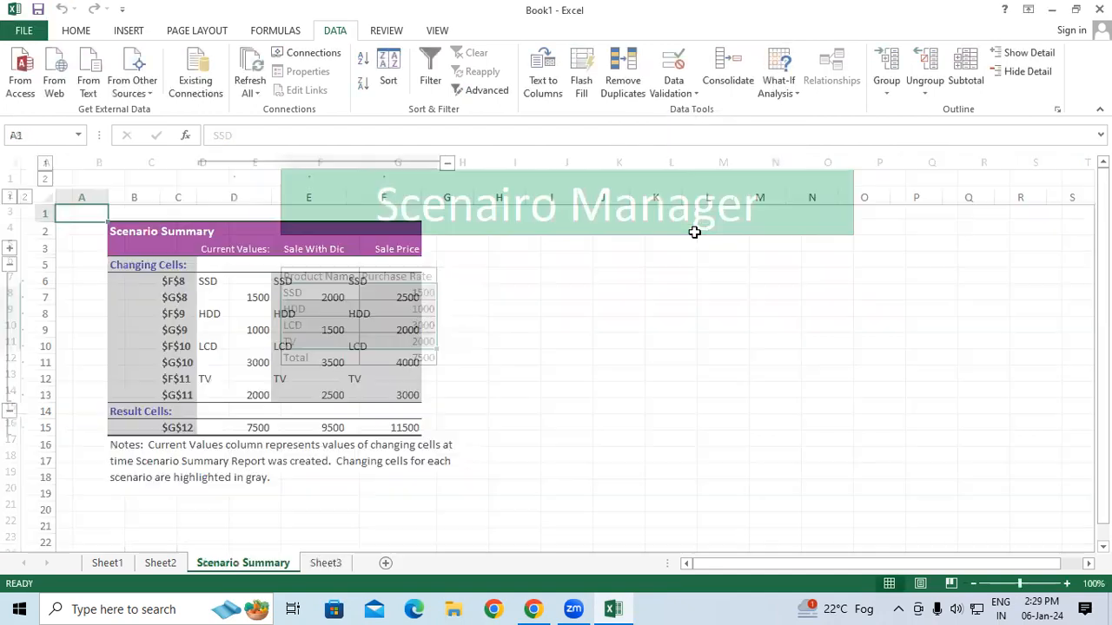
Examine the scenario summary report, comparing the SSD, HDD, LCD and TV rates across the current values and both scenarios.
{"action": "left_click_drag", "start_coordinate": [122, 244], "coordinate": [416, 430]}
{"action": "left_click", "coordinate": [537, 397]}
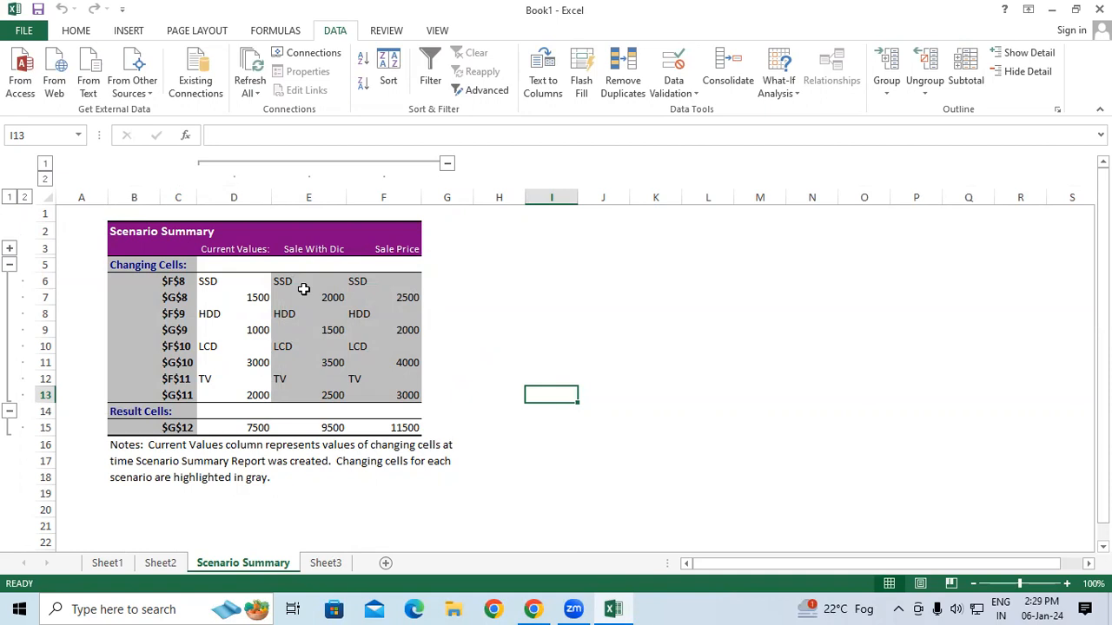
{"action": "left_click", "coordinate": [235, 251]}
{"action": "left_click_drag", "start_coordinate": [234, 248], "coordinate": [259, 299]}
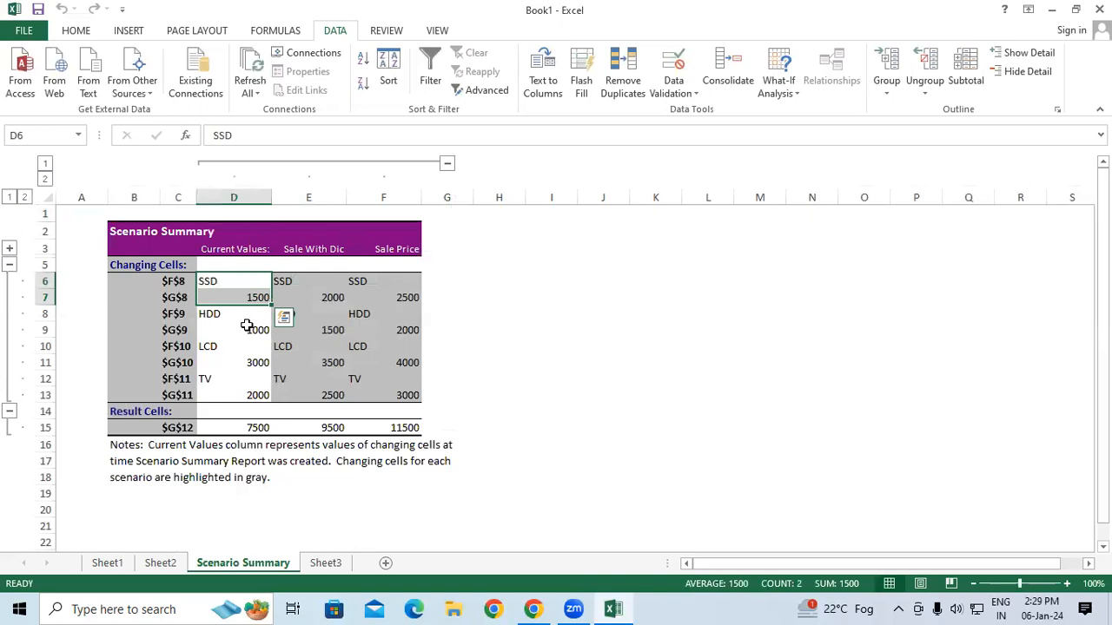
{"action": "left_click", "coordinate": [247, 326]}
{"action": "left_click", "coordinate": [288, 281]}
{"action": "left_click_drag", "start_coordinate": [289, 280], "coordinate": [398, 295]}
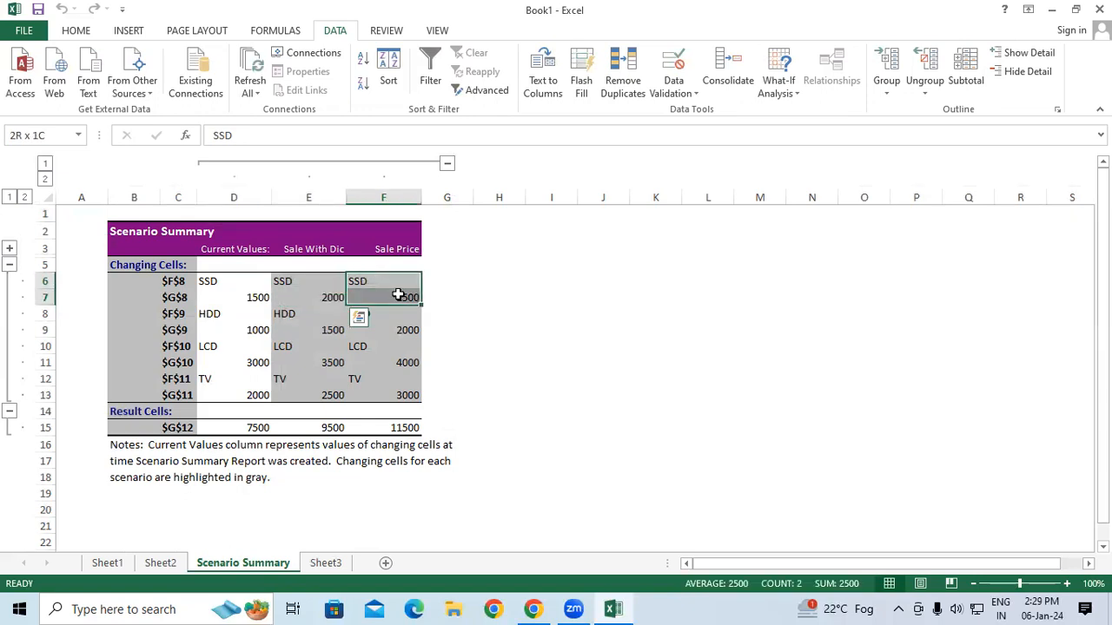
{"action": "left_click", "coordinate": [369, 281]}
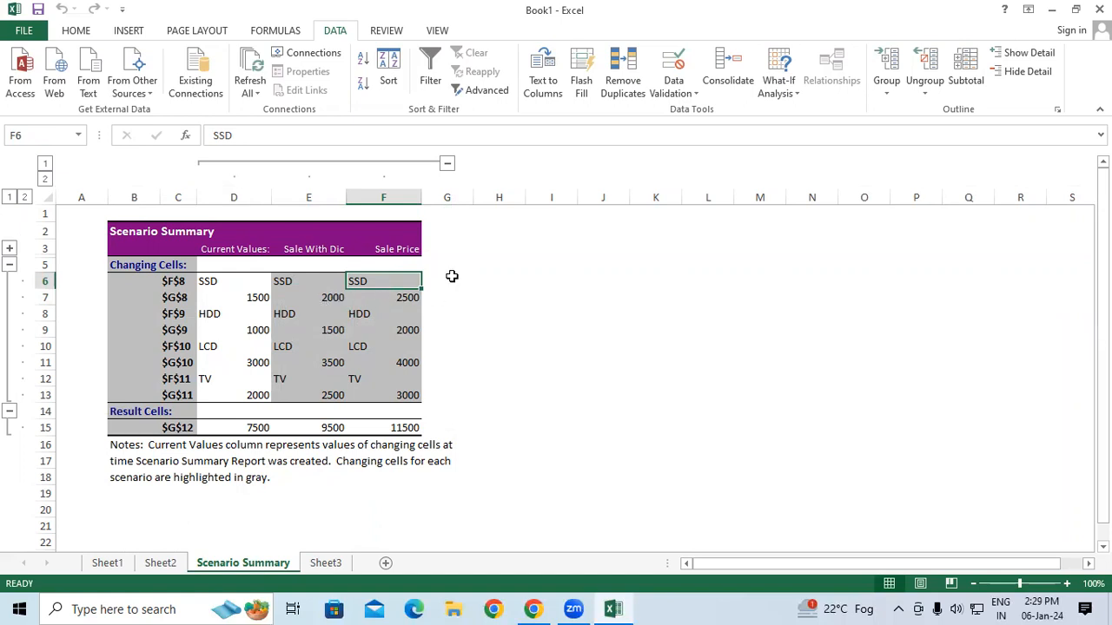
{"action": "left_click_drag", "start_coordinate": [294, 283], "coordinate": [320, 300]}
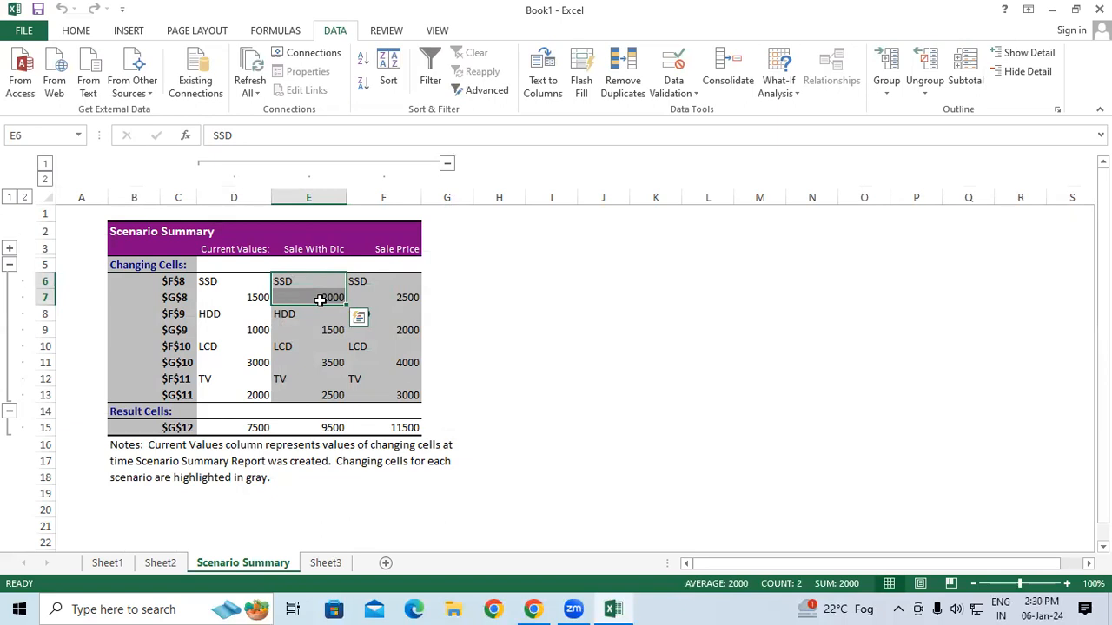
{"action": "left_click_drag", "start_coordinate": [224, 318], "coordinate": [395, 330]}
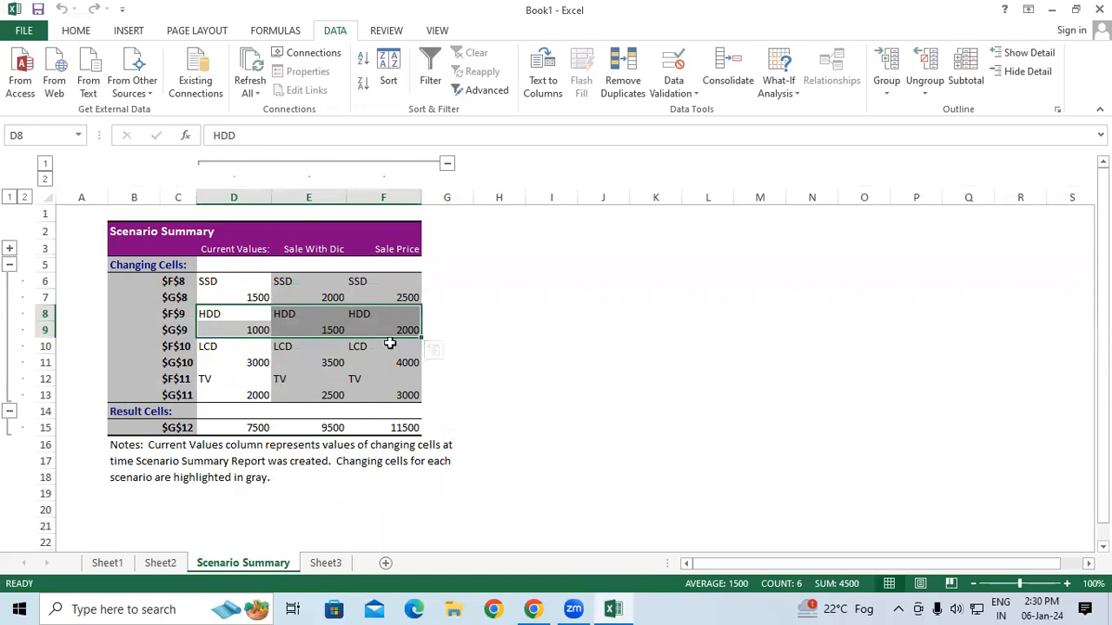
{"action": "left_click_drag", "start_coordinate": [208, 348], "coordinate": [392, 362]}
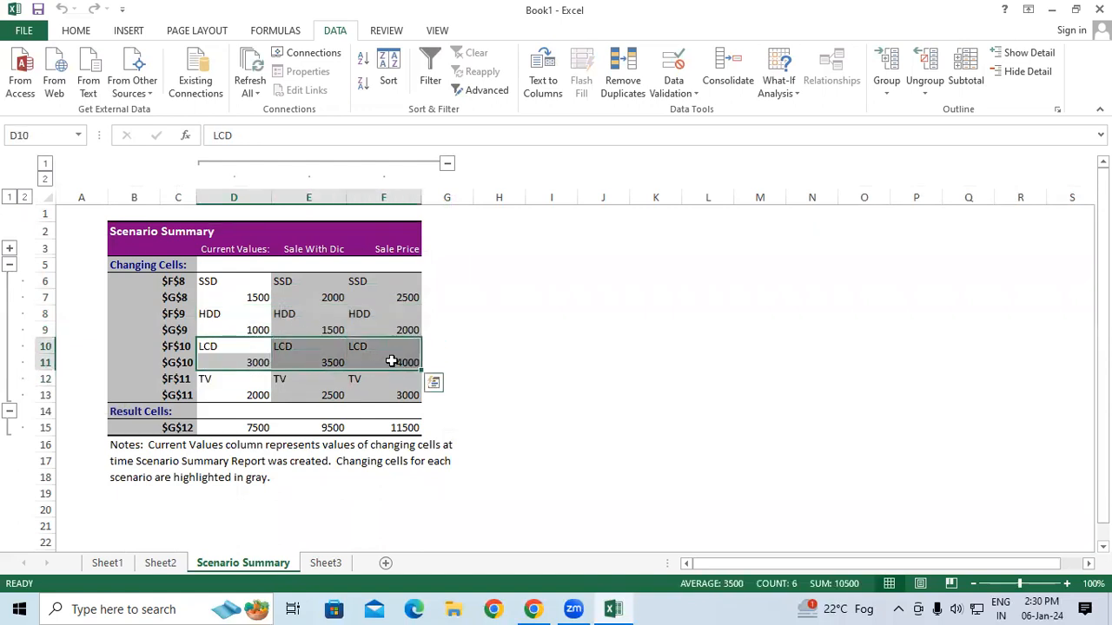
{"action": "left_click_drag", "start_coordinate": [218, 380], "coordinate": [412, 397]}
Compare the rates and result-cell total of each scenario column in the summary, and check them against the product table on Sheet3.
{"action": "left_click_drag", "start_coordinate": [245, 251], "coordinate": [253, 430]}
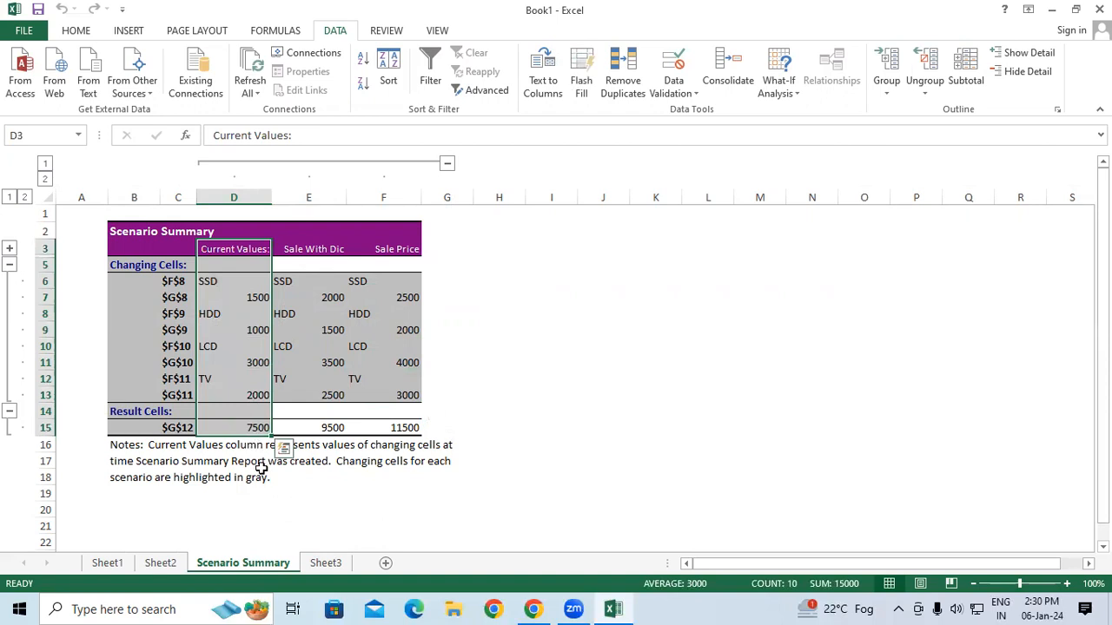
{"action": "left_click", "coordinate": [221, 423]}
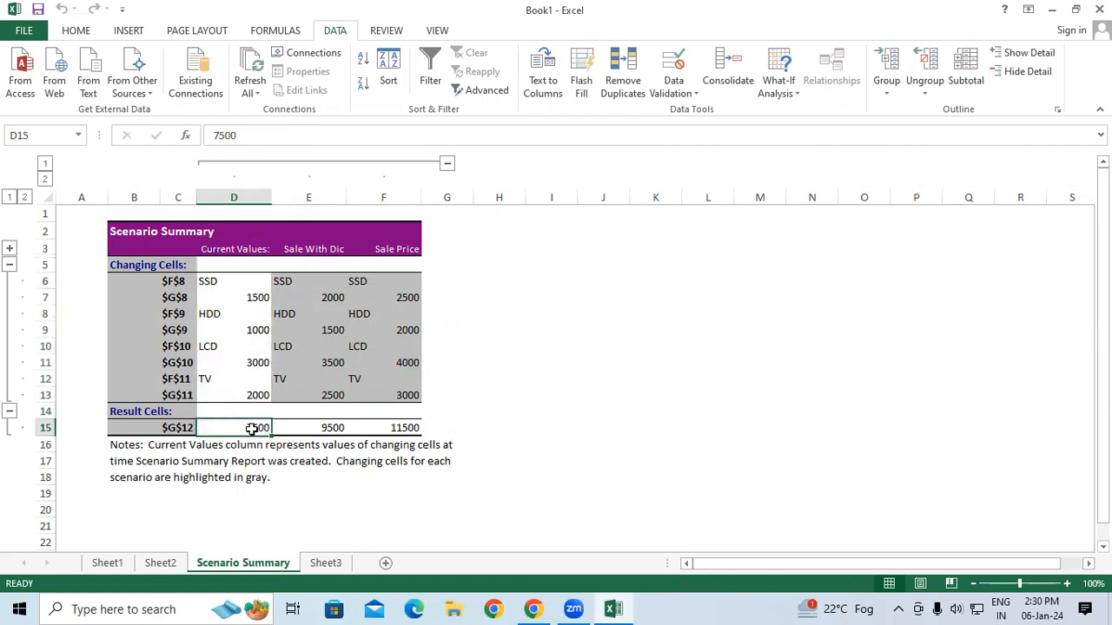
{"action": "left_click", "coordinate": [316, 253]}
{"action": "left_click_drag", "start_coordinate": [316, 253], "coordinate": [318, 401]}
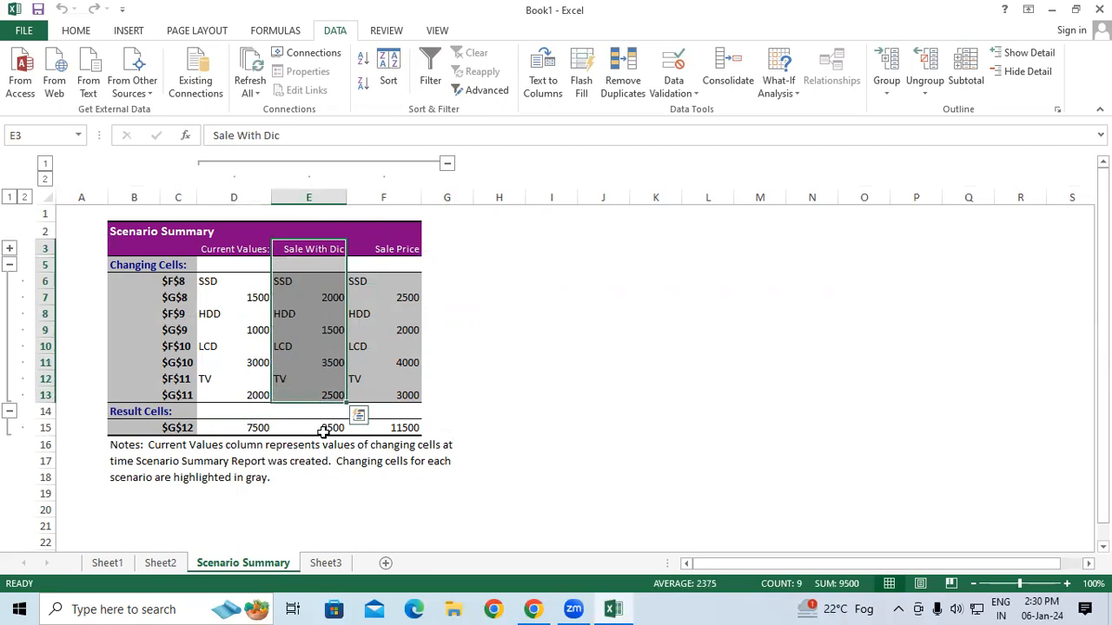
{"action": "left_click", "coordinate": [324, 430]}
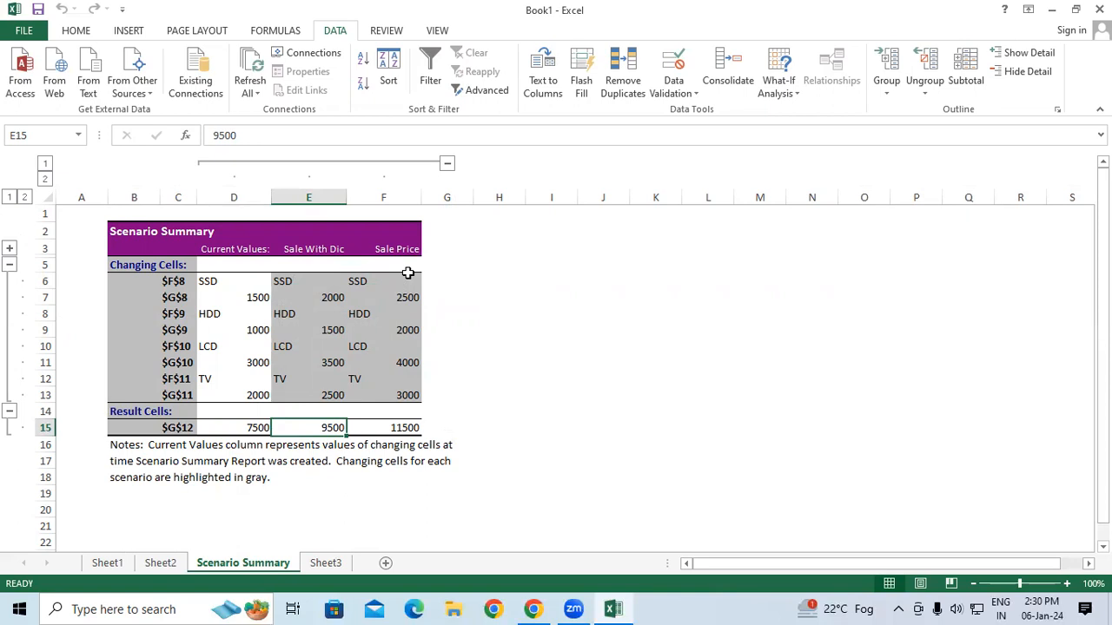
{"action": "left_click_drag", "start_coordinate": [405, 250], "coordinate": [406, 429]}
{"action": "left_click", "coordinate": [401, 429]}
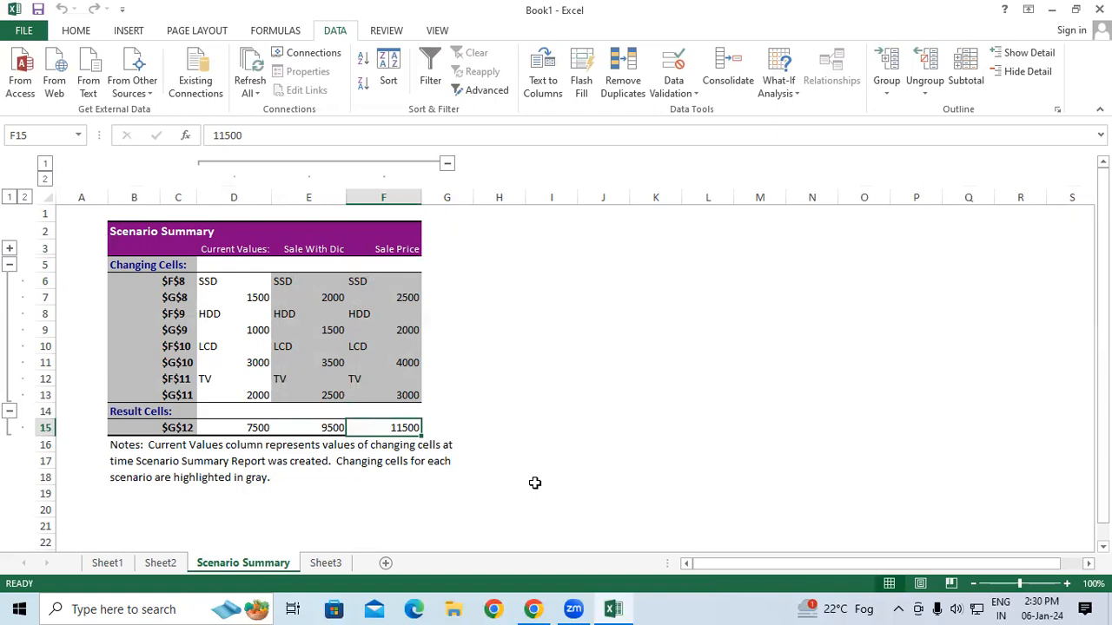
{"action": "left_click", "coordinate": [333, 563]}
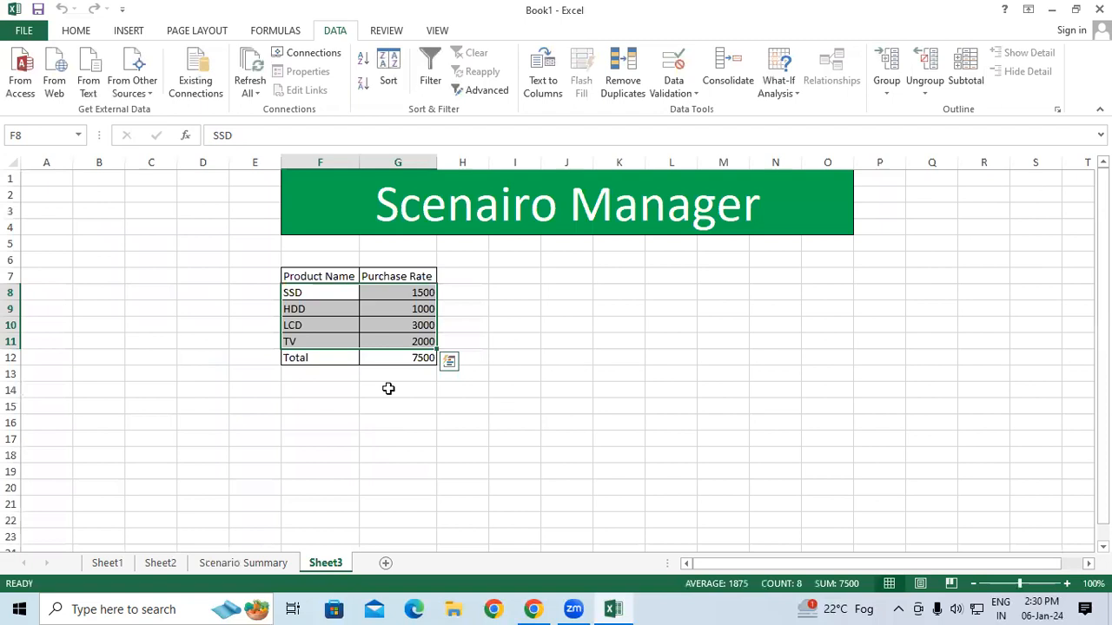
{"action": "left_click", "coordinate": [271, 563]}
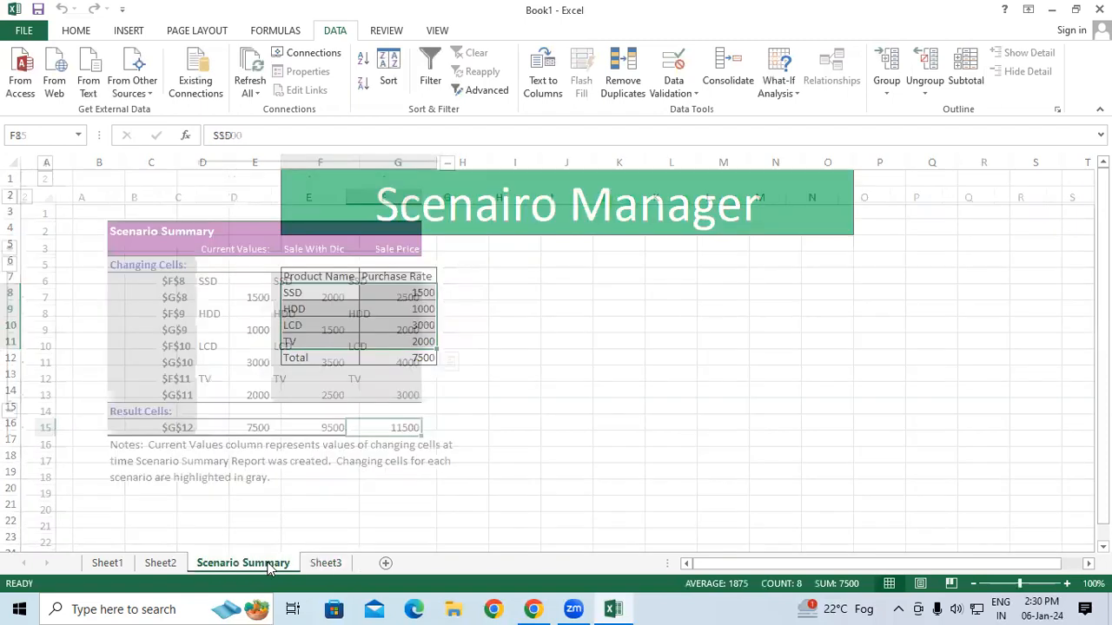
Change the "Purchase Rate" header in G7 of the Sheet3 product table to "Rate".
{"action": "left_click_drag", "start_coordinate": [154, 231], "coordinate": [393, 432]}
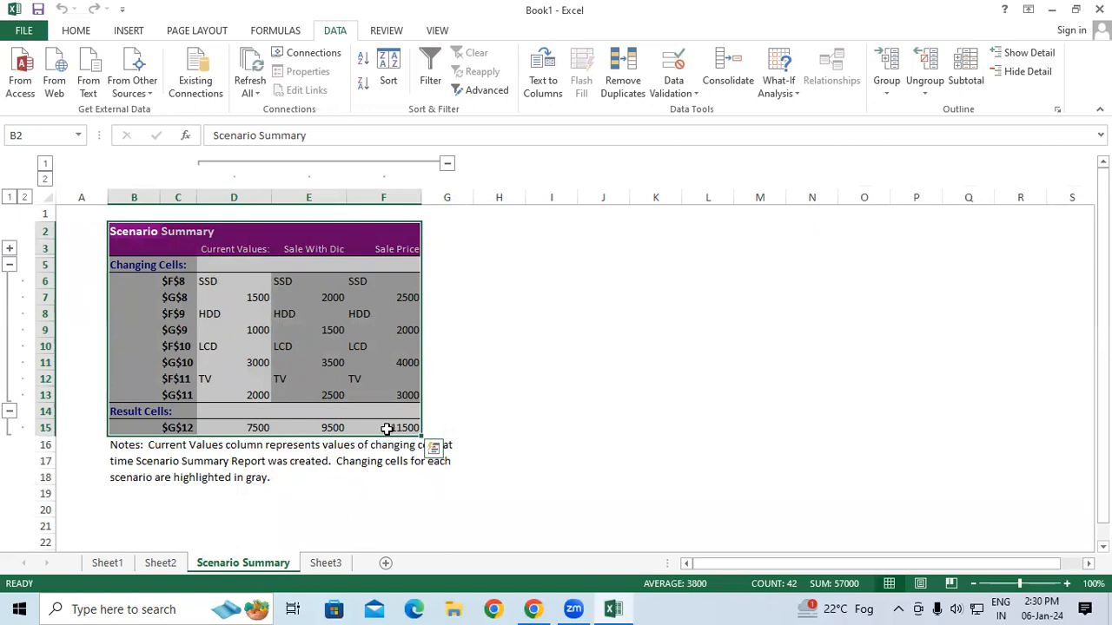
{"action": "left_click", "coordinate": [343, 564]}
{"action": "left_click", "coordinate": [402, 275]}
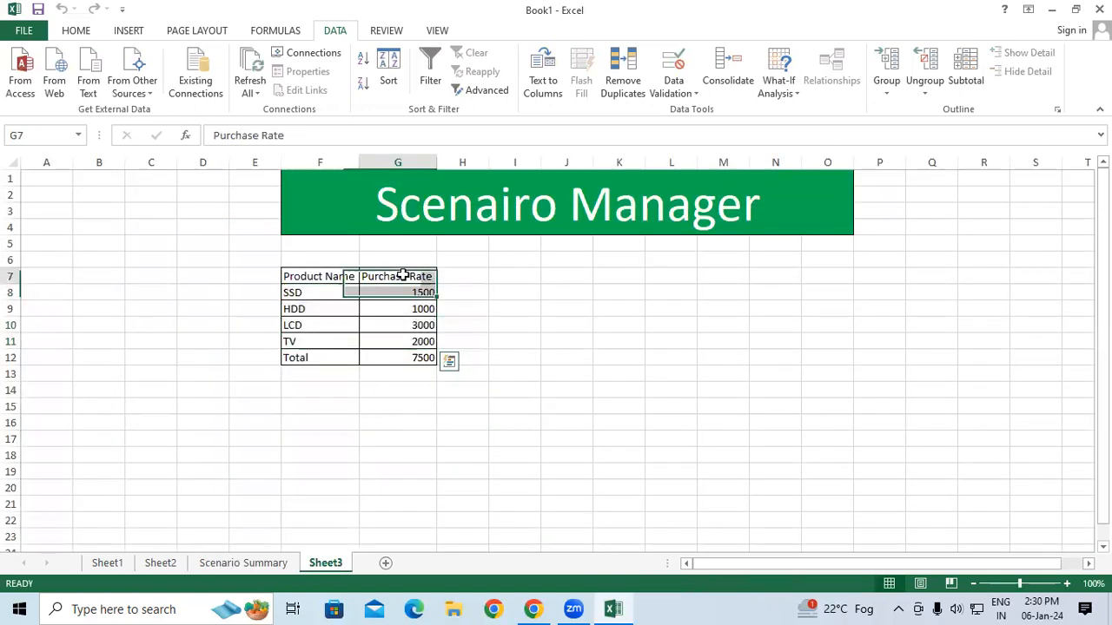
{"action": "left_click", "coordinate": [402, 276]}
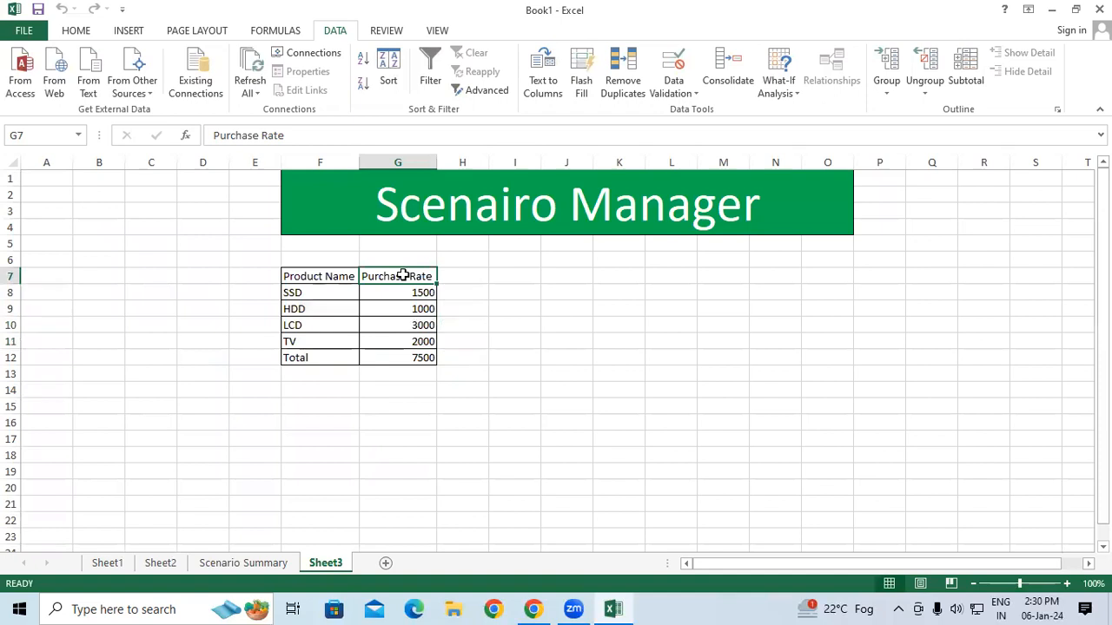
{"action": "left_click", "coordinate": [452, 274]}
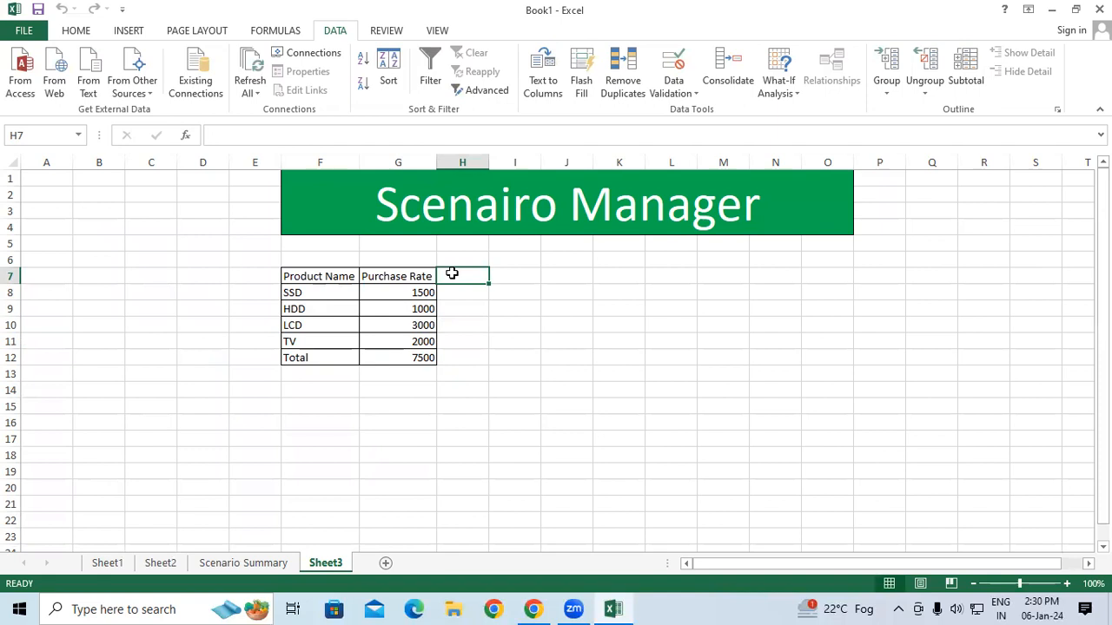
{"action": "left_click", "coordinate": [412, 277]}
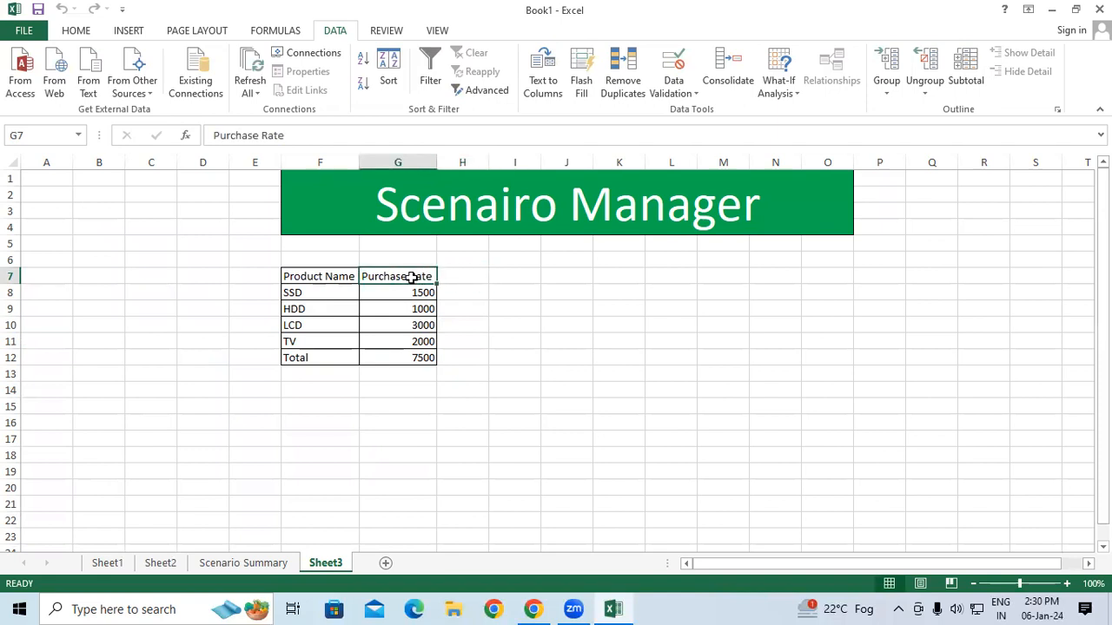
{"action": "type", "text": "Rat"}
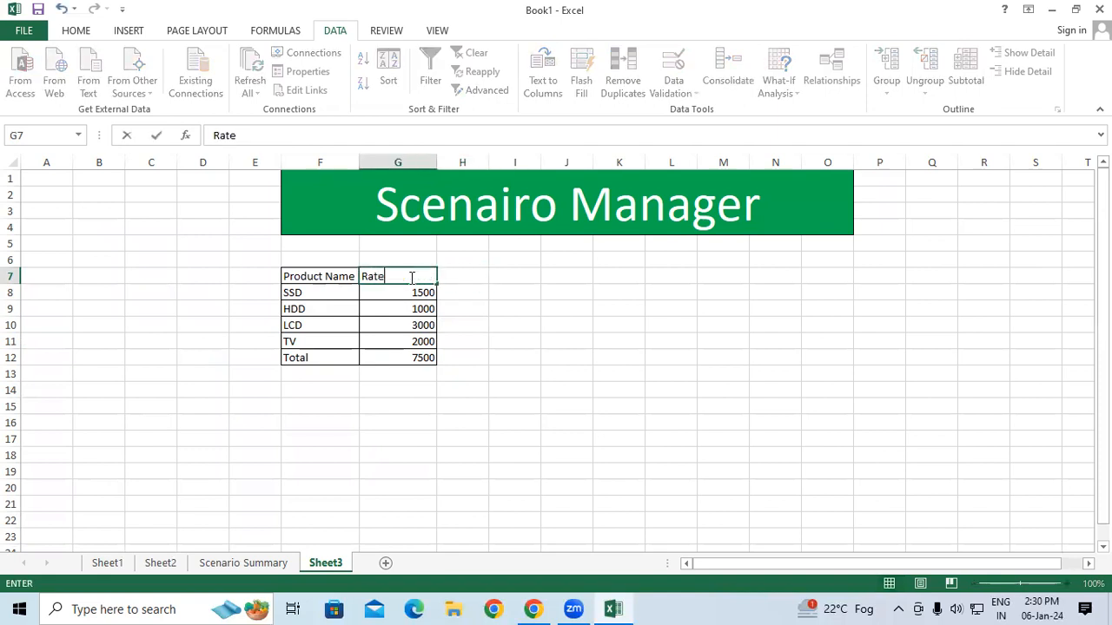
{"action": "type", "text": "e"}
{"action": "left_click", "coordinate": [471, 292]}
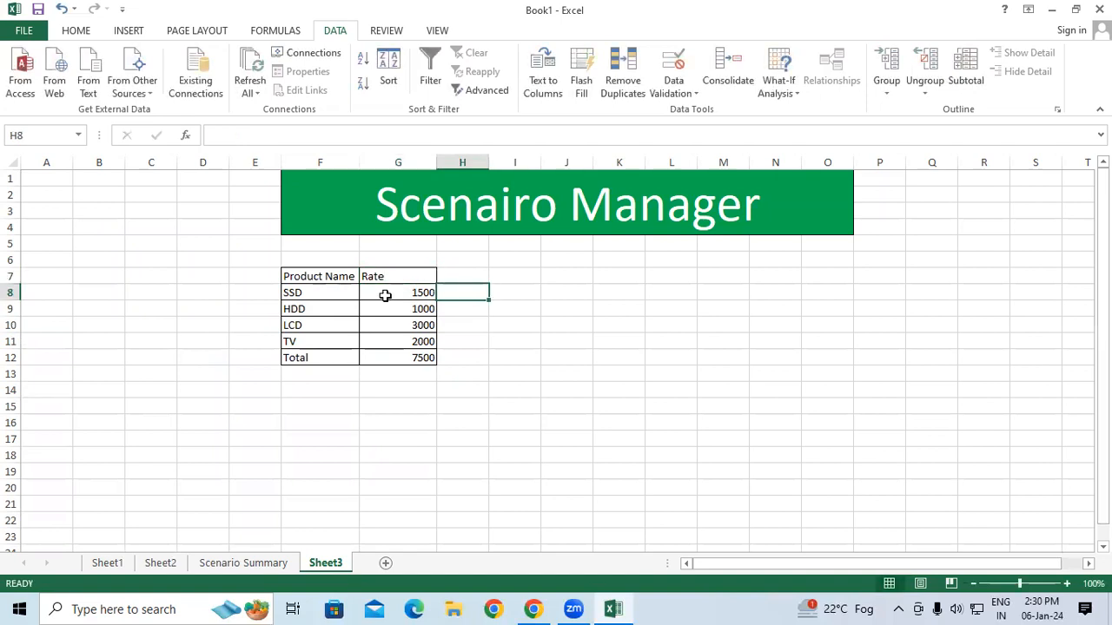
Delete the existing "Sale Price" and "Sale With Dic" scenarios from Scenario Manager, with the product cells F8:G11 selected.
{"action": "left_click_drag", "start_coordinate": [326, 292], "coordinate": [411, 343]}
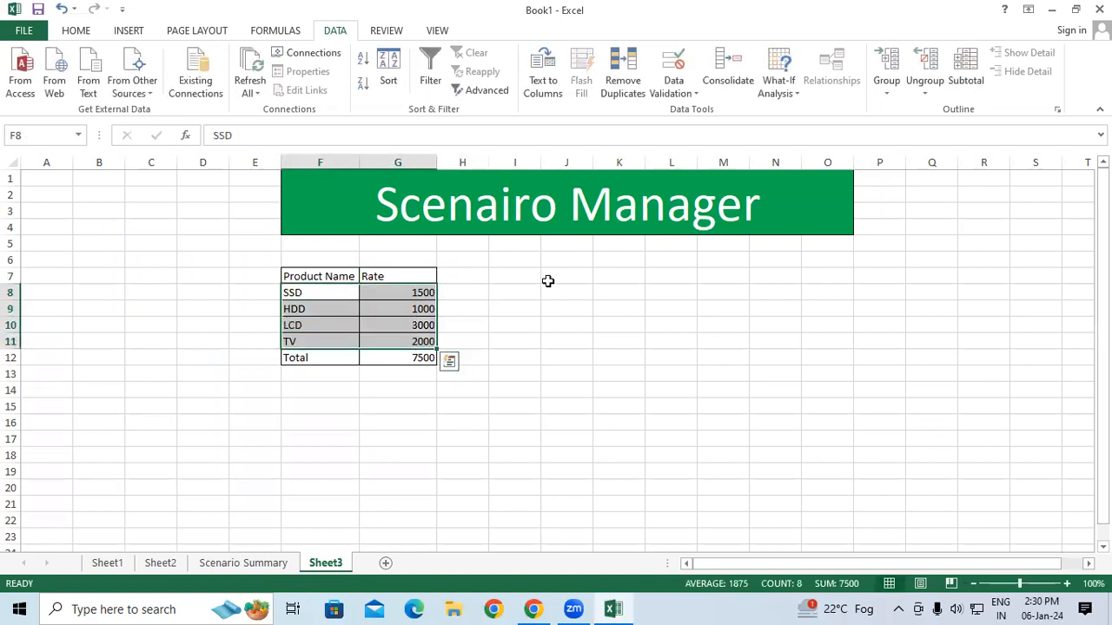
{"action": "left_click", "coordinate": [786, 90]}
{"action": "left_click", "coordinate": [799, 113]}
{"action": "left_click", "coordinate": [780, 108]}
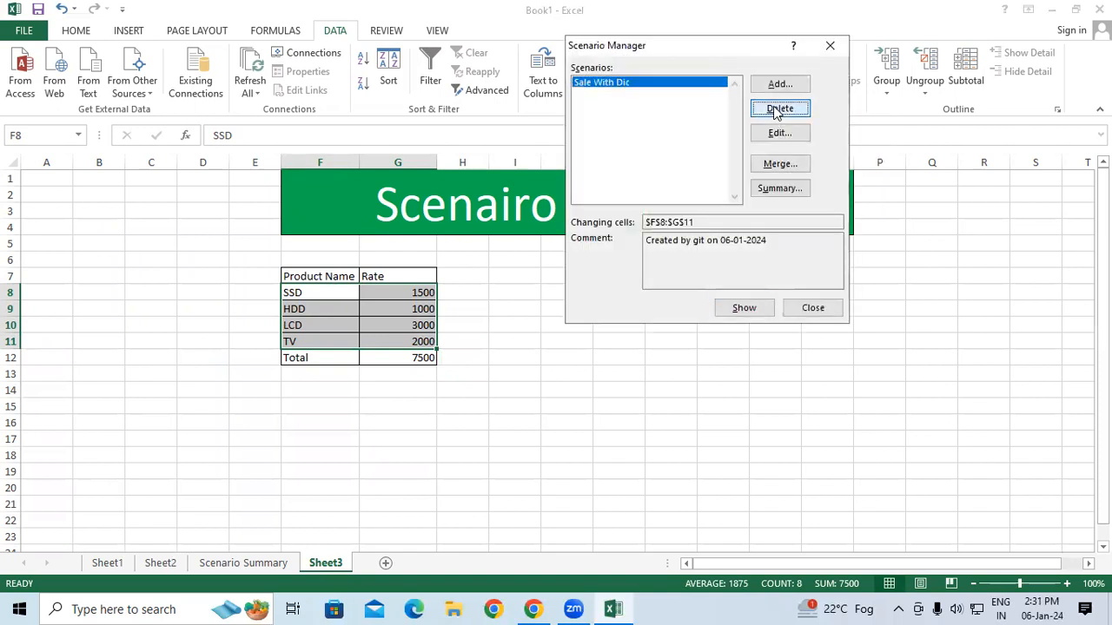
{"action": "left_click", "coordinate": [779, 108]}
Add a scenario named "Max" for cells F8:G11 with the SSD rate in G8 set to 2200.
{"action": "left_click", "coordinate": [780, 83]}
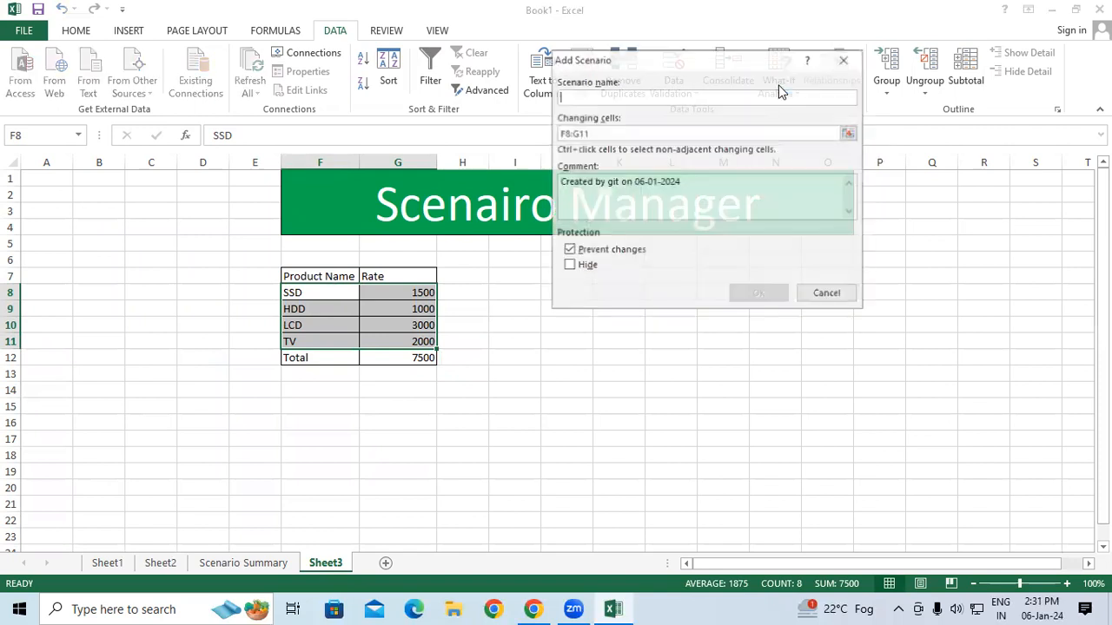
{"action": "type", "text": "Max"}
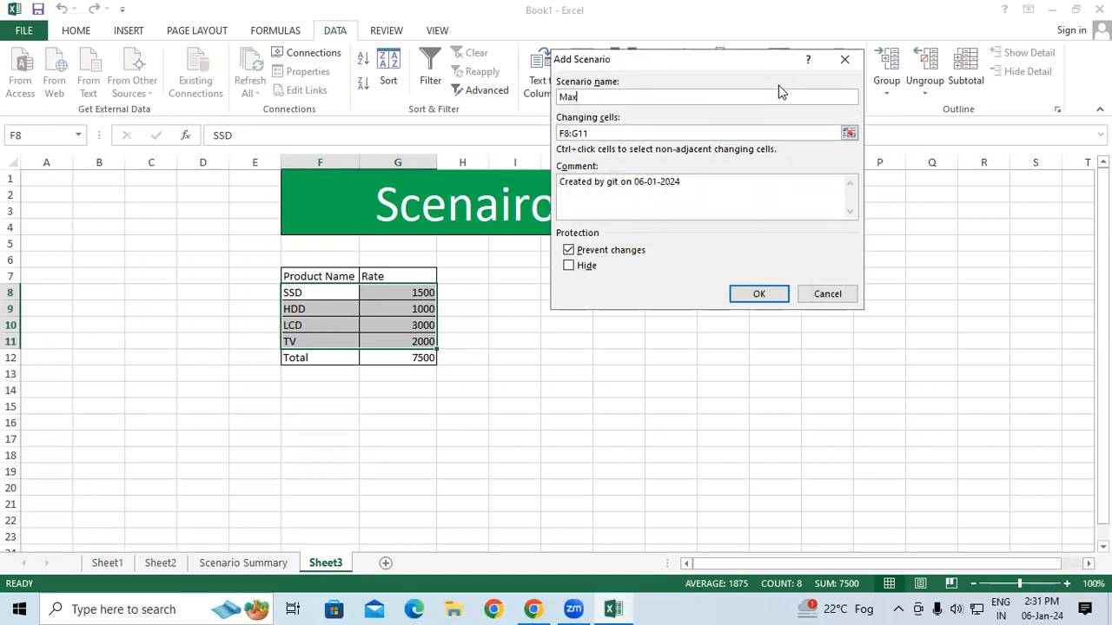
{"action": "left_click", "coordinate": [759, 294]}
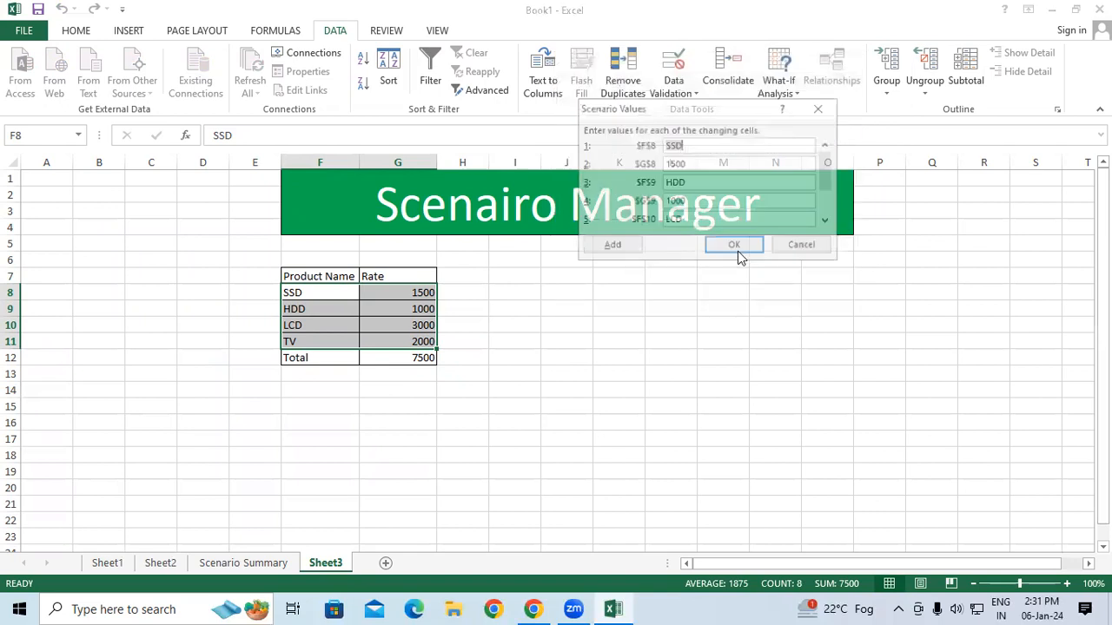
{"action": "key", "text": "Tab"}
{"action": "left_click", "coordinate": [666, 163]}
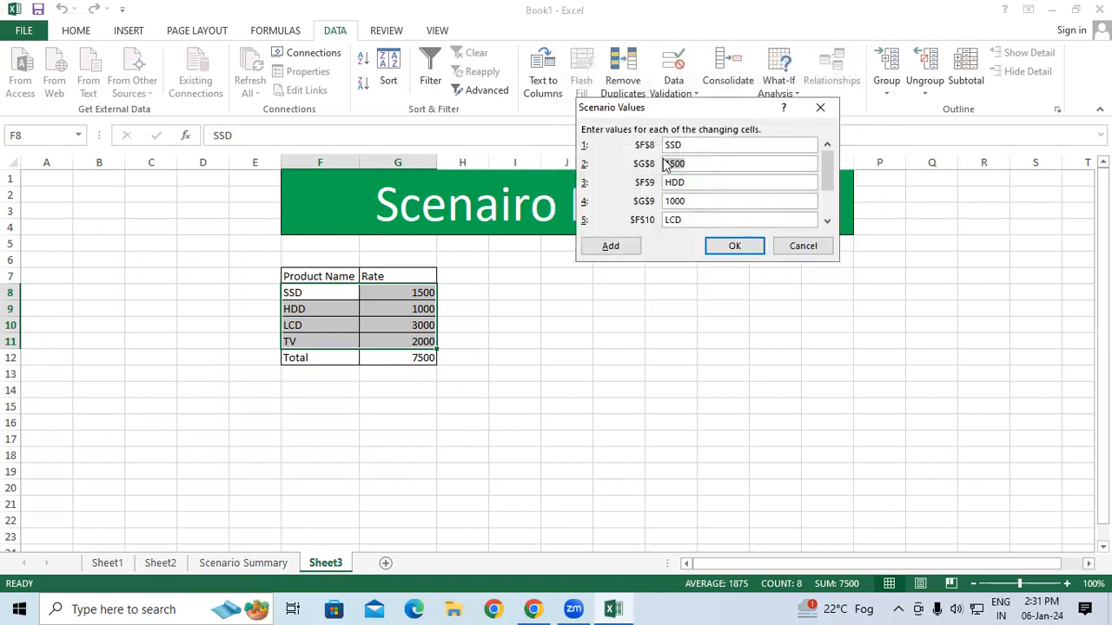
{"action": "double_click", "coordinate": [665, 163]}
{"action": "type", "text": "22"}
{"action": "left_click", "coordinate": [728, 245]}
Add a scenario named "Min" for cells F8:G11 with the SSD rate in G8 set to 1800.
{"action": "left_click", "coordinate": [779, 84]}
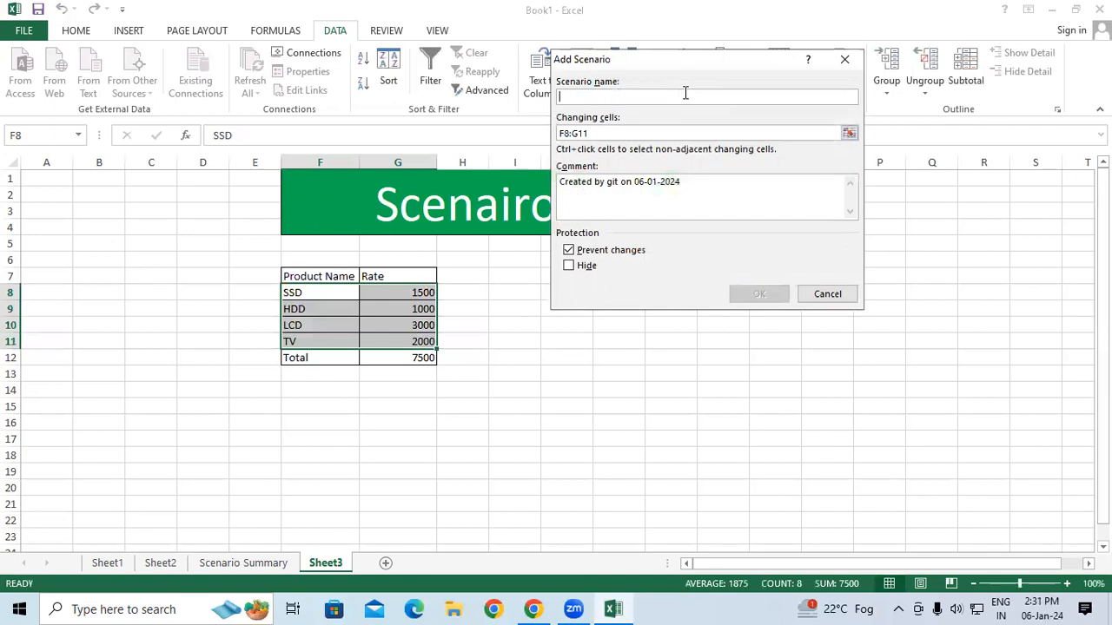
{"action": "type", "text": "Min"}
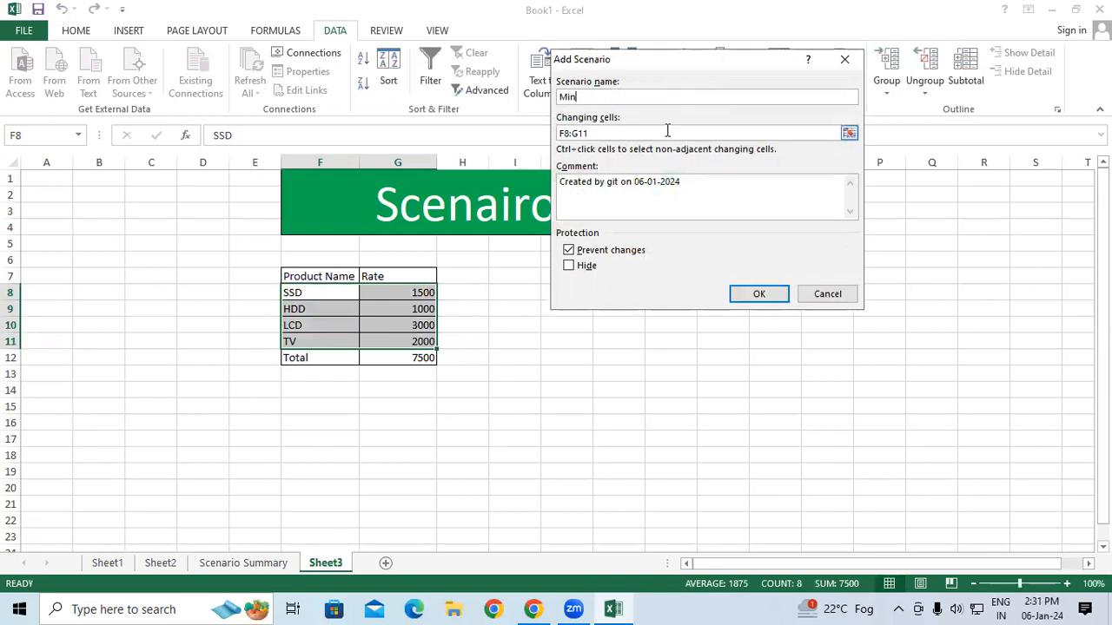
{"action": "left_click", "coordinate": [759, 296]}
{"action": "left_click_drag", "start_coordinate": [714, 165], "coordinate": [656, 170]}
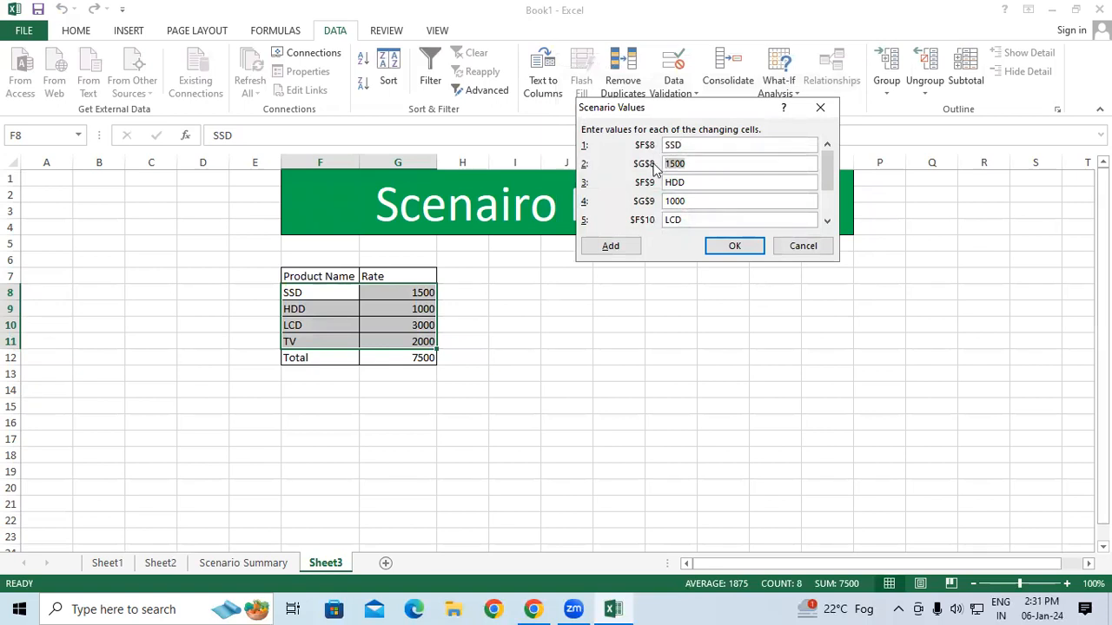
{"action": "type", "text": "1800"}
{"action": "left_click", "coordinate": [734, 246]}
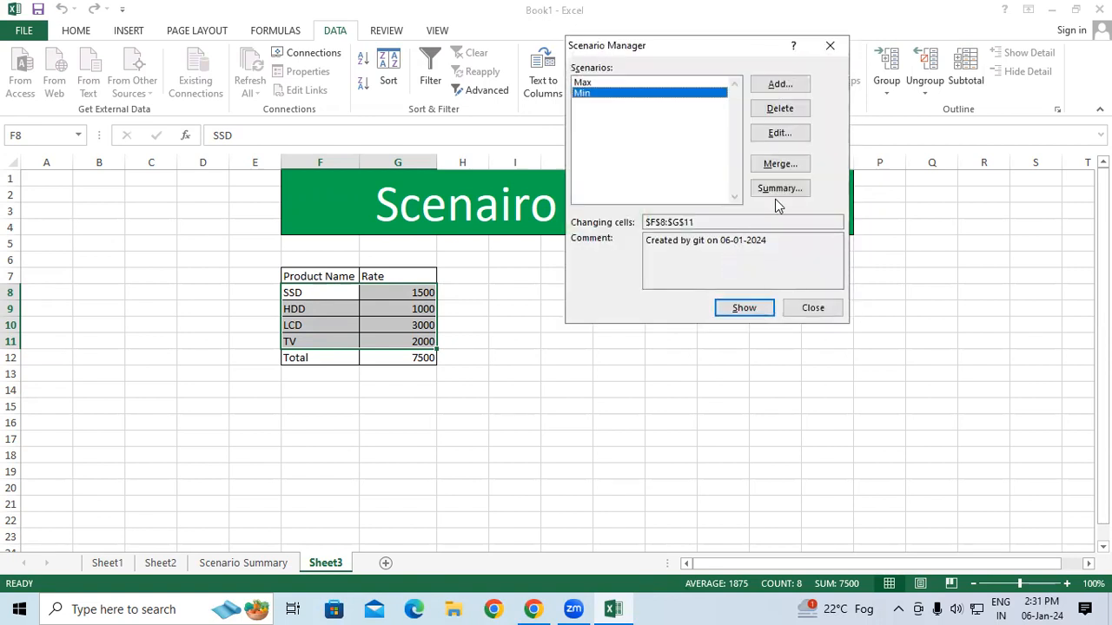
Generate a scenario summary report of the Max and Min scenarios with G12 as the result cell.
{"action": "left_click", "coordinate": [779, 188]}
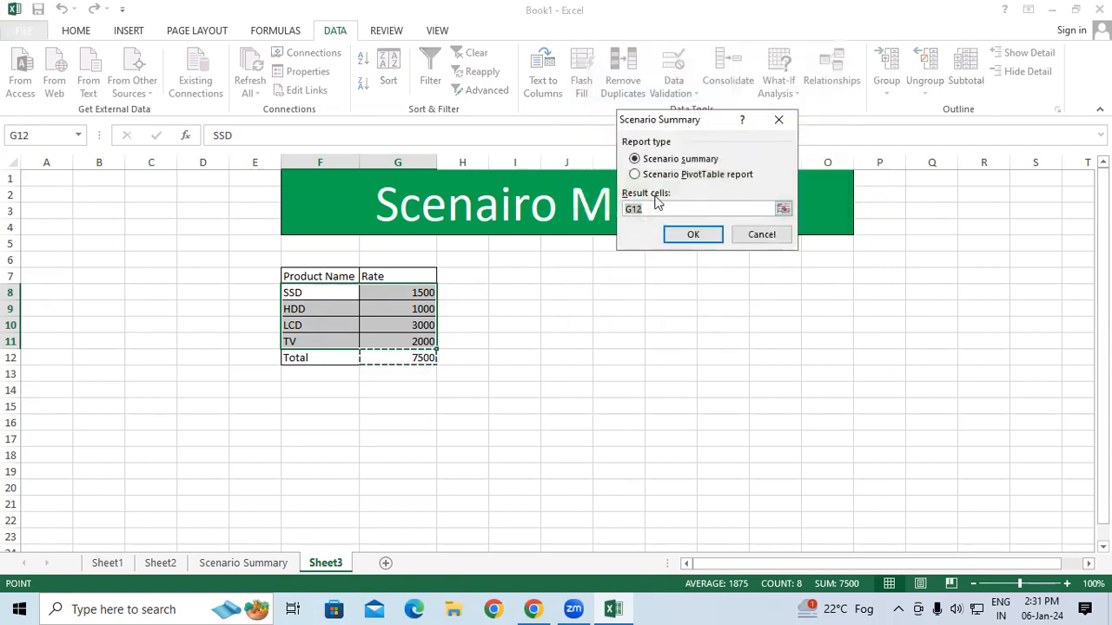
{"action": "left_click", "coordinate": [410, 358]}
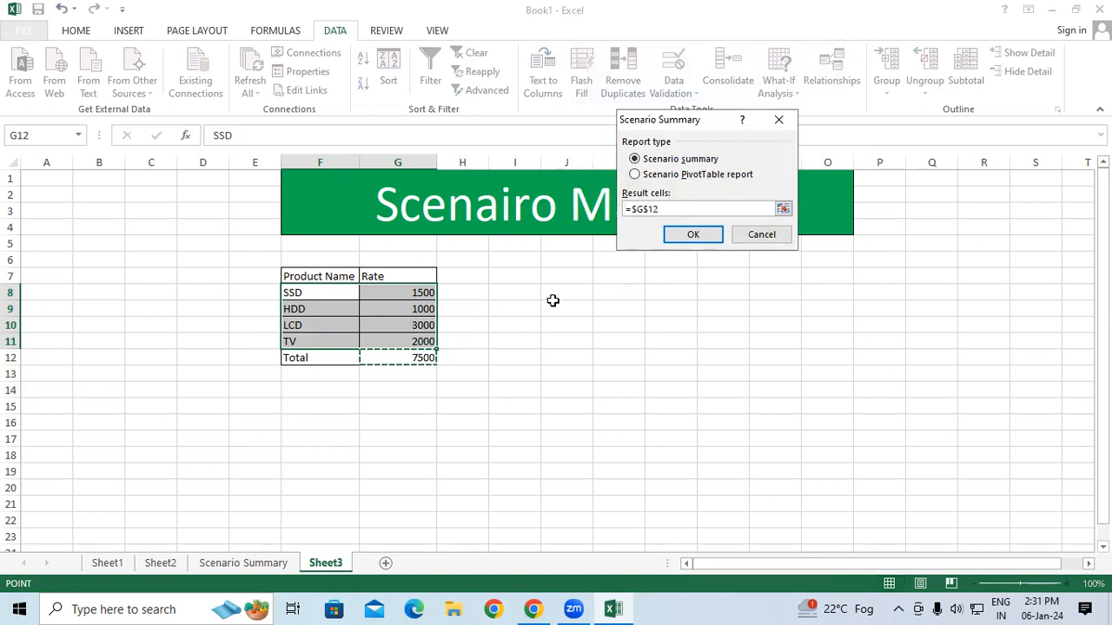
{"action": "left_click", "coordinate": [697, 235]}
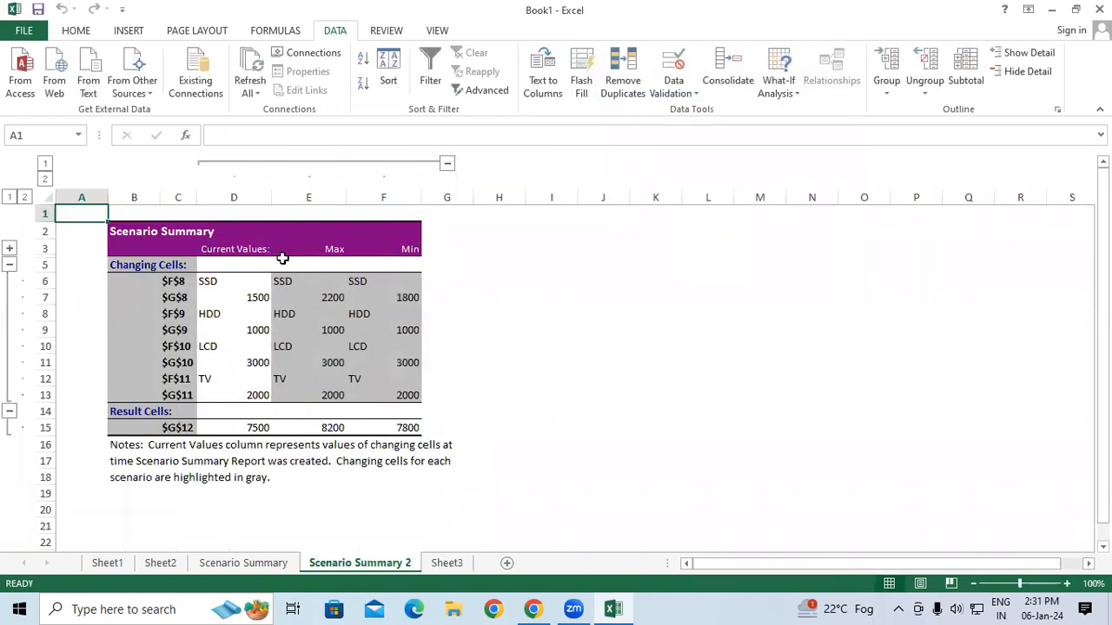
Compare the current, Max and Min columns in the new scenario summary, checking the product rates of both scenarios.
{"action": "left_click", "coordinate": [264, 250]}
{"action": "left_click", "coordinate": [308, 251]}
{"action": "left_click", "coordinate": [398, 248]}
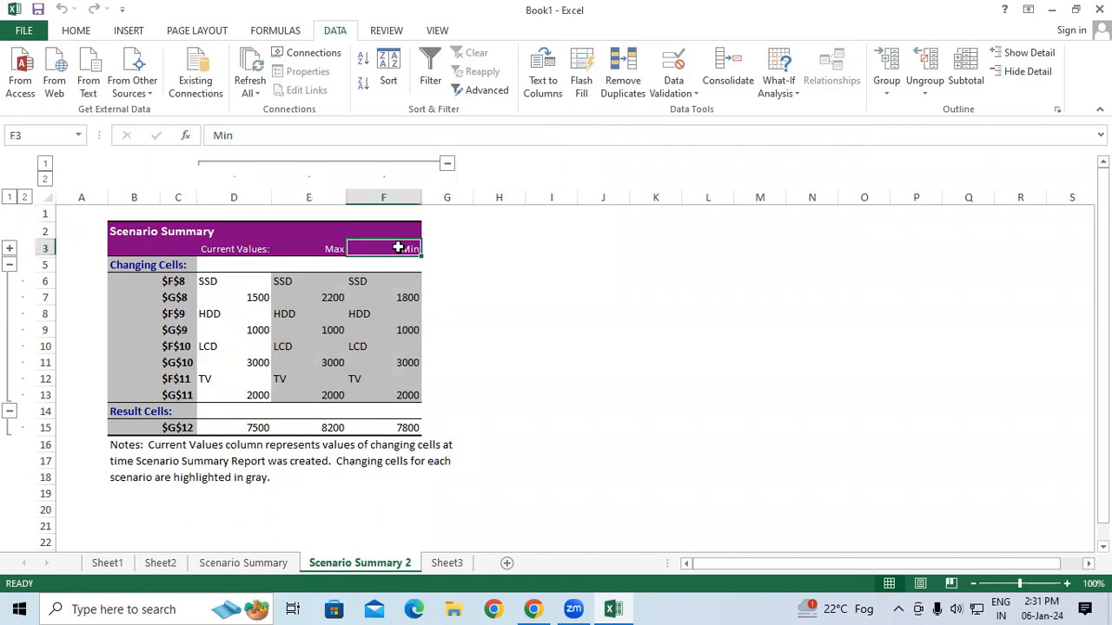
{"action": "left_click_drag", "start_coordinate": [318, 280], "coordinate": [320, 397]}
{"action": "left_click_drag", "start_coordinate": [396, 281], "coordinate": [404, 397]}
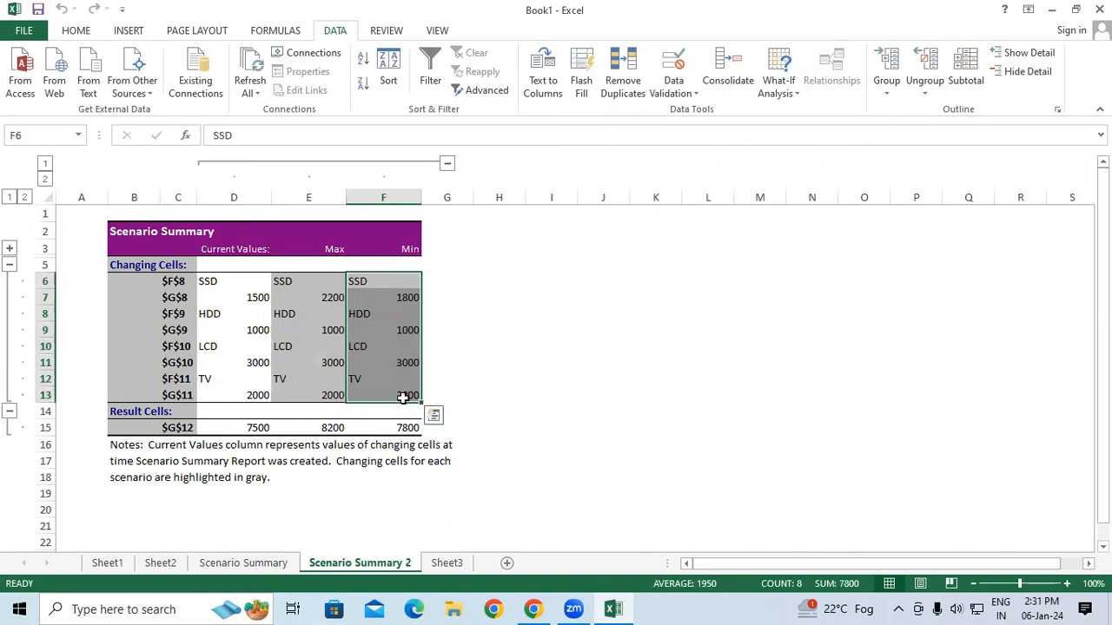
{"action": "left_click", "coordinate": [542, 405]}
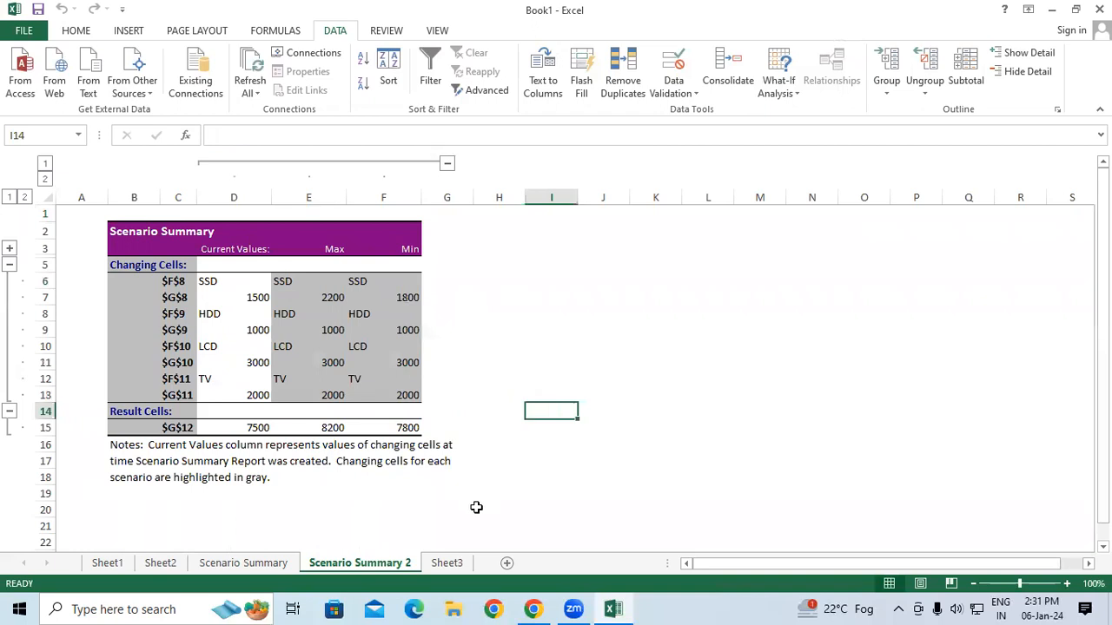
Return to Sheet3 and select the product names and rates in F8:G11, leaving out the total row.
{"action": "left_click", "coordinate": [447, 562]}
{"action": "left_click_drag", "start_coordinate": [301, 276], "coordinate": [383, 329]}
{"action": "left_click", "coordinate": [397, 385]}
{"action": "left_click_drag", "start_coordinate": [307, 296], "coordinate": [336, 449]}
{"action": "left_click", "coordinate": [458, 408]}
{"action": "left_click_drag", "start_coordinate": [354, 298], "coordinate": [404, 341]}
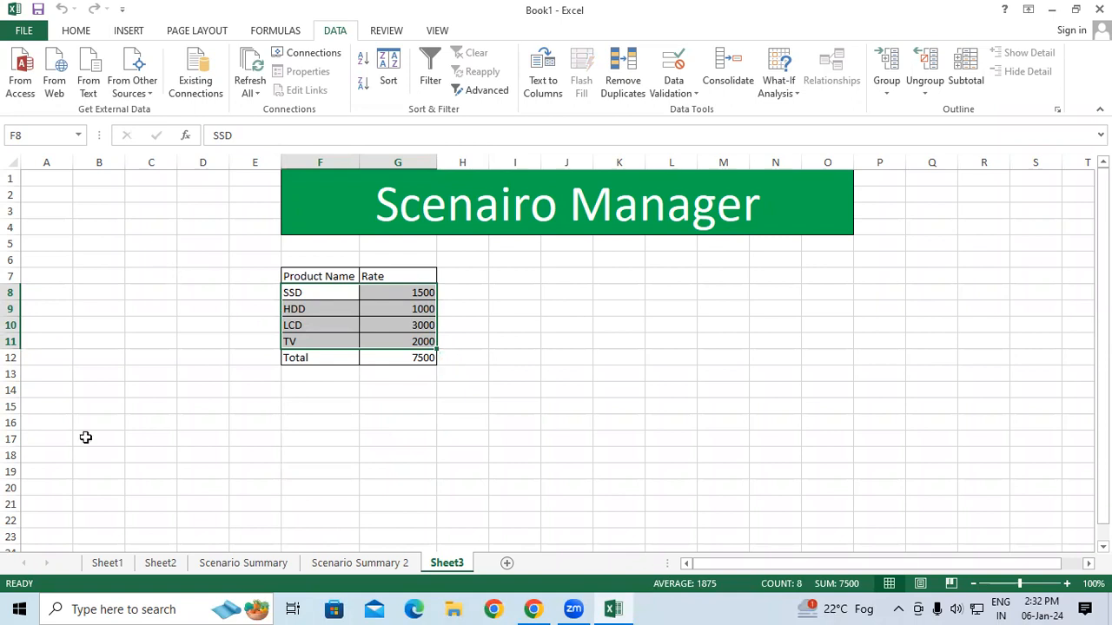
{"action": "left_click", "coordinate": [515, 356]}
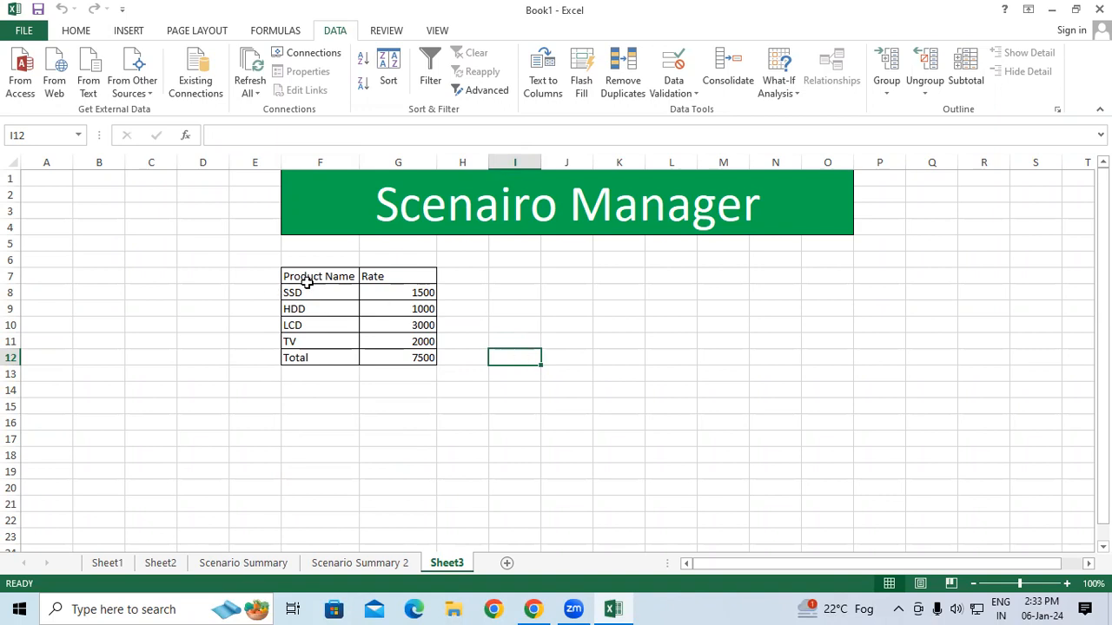
{"action": "left_click_drag", "start_coordinate": [317, 293], "coordinate": [422, 343]}
{"action": "left_click", "coordinate": [595, 373]}
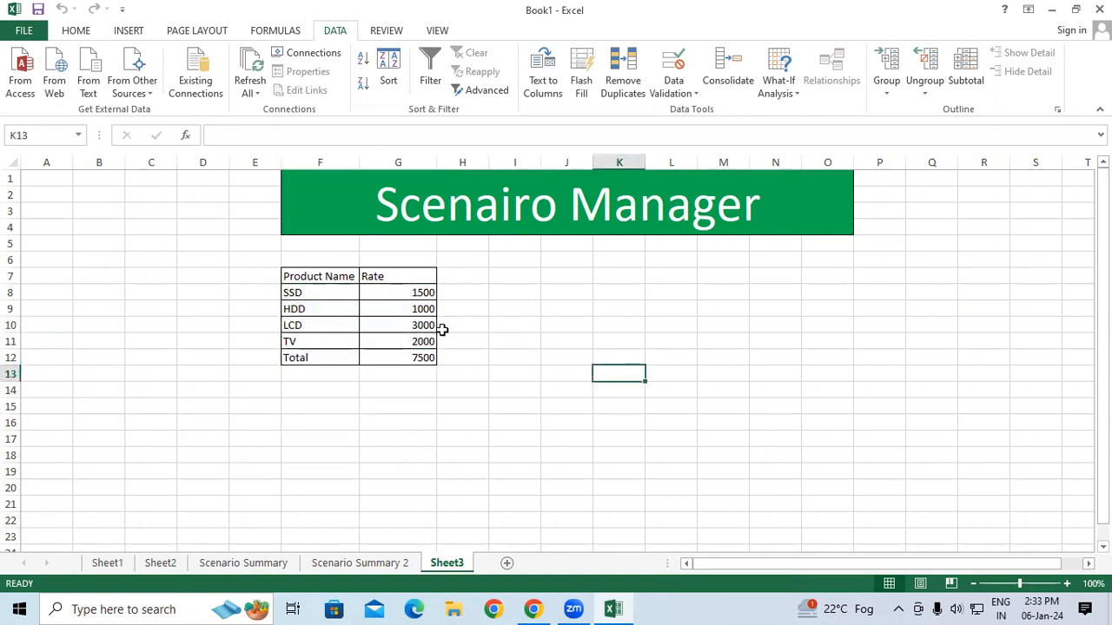
{"action": "left_click", "coordinate": [298, 294]}
{"action": "left_click_drag", "start_coordinate": [298, 293], "coordinate": [407, 339]}
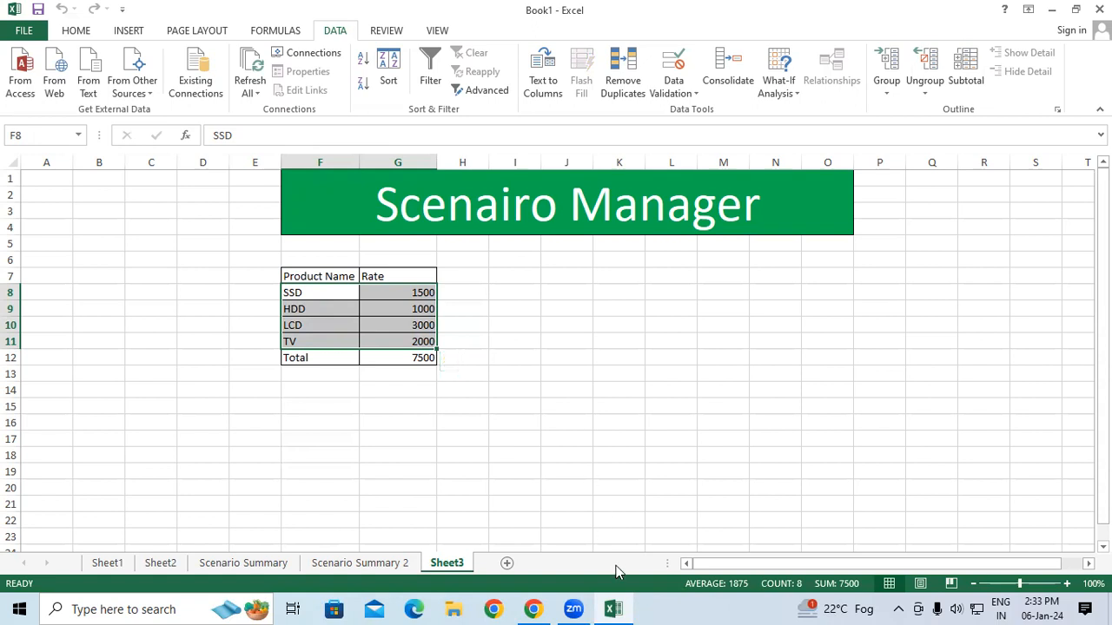
{"action": "left_click_drag", "start_coordinate": [397, 340], "coordinate": [308, 292]}
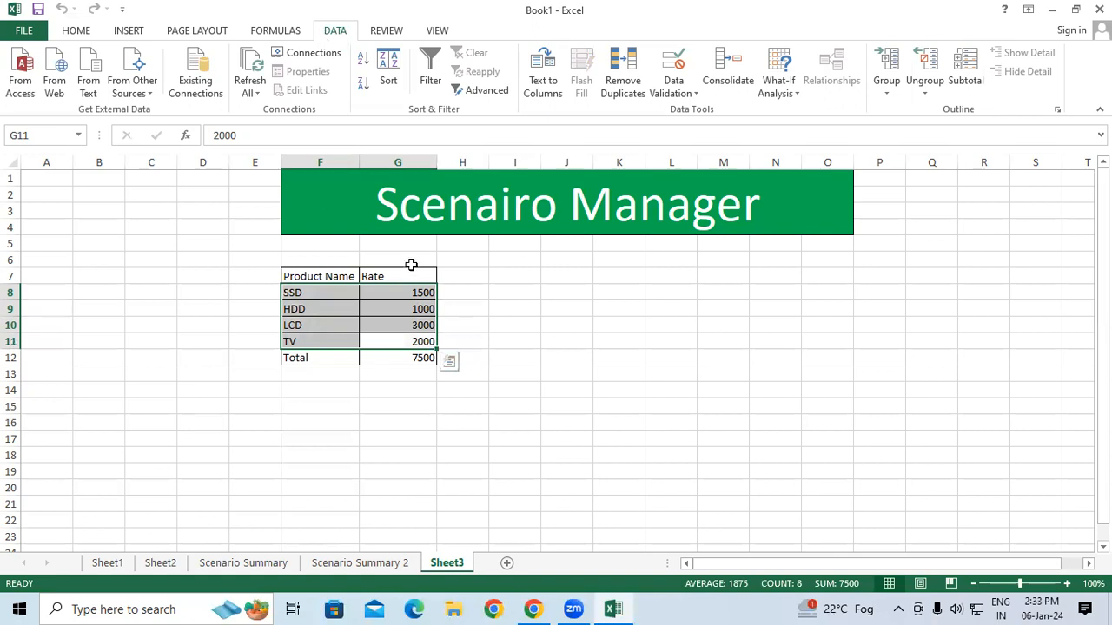
{"action": "left_click", "coordinate": [776, 91]}
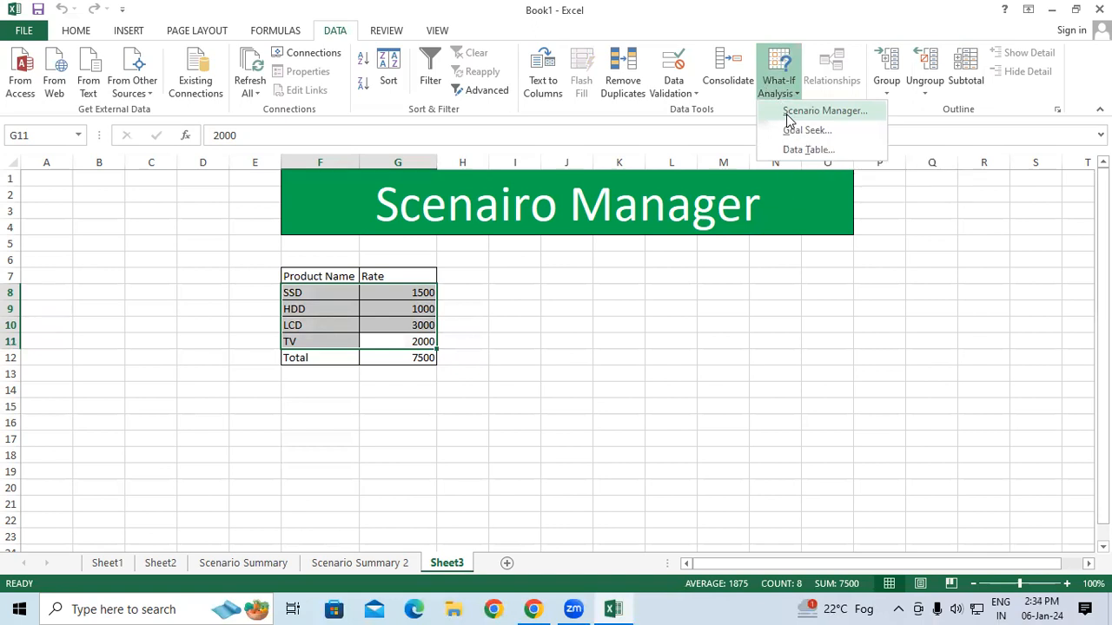
{"action": "left_click", "coordinate": [787, 114]}
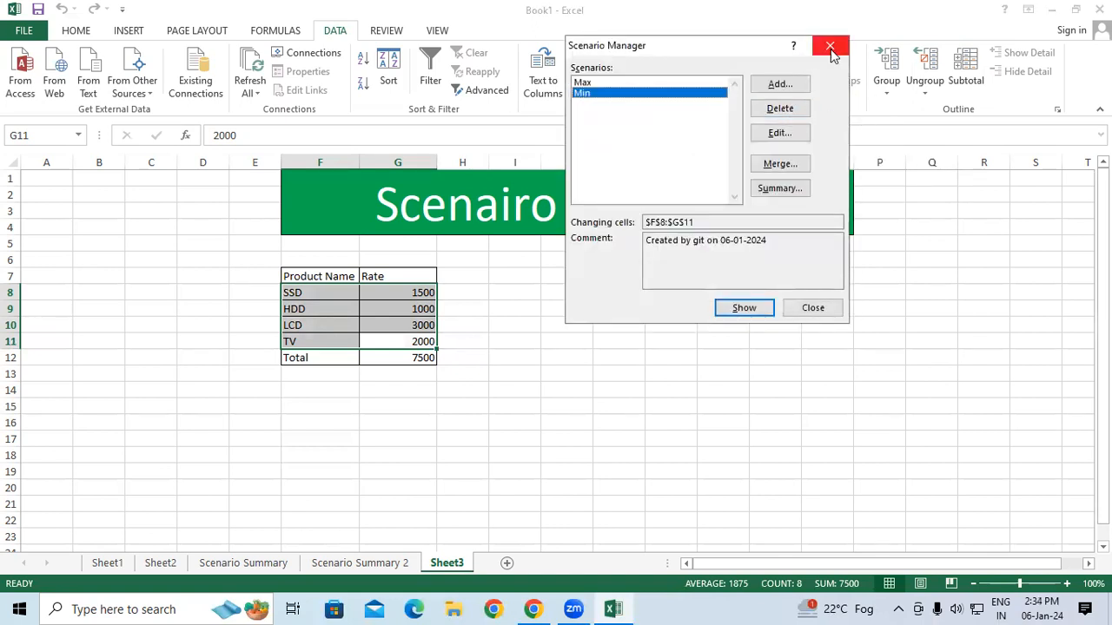
{"action": "left_click", "coordinate": [830, 45]}
Delete the Min and Max scenarios from Scenario Manager.
{"action": "left_click", "coordinate": [779, 85]}
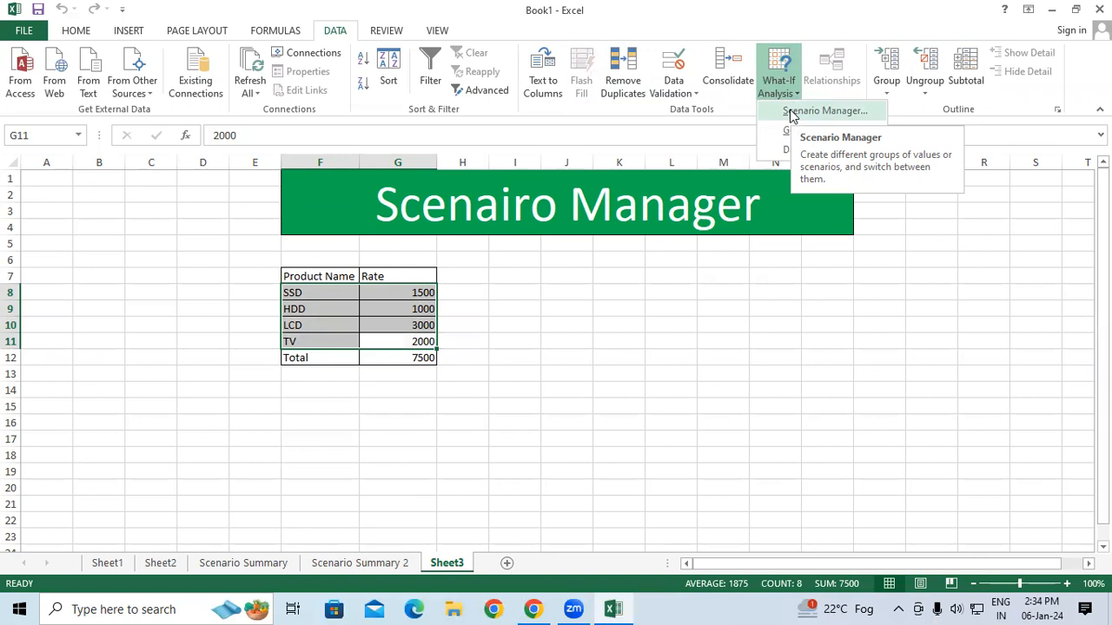
{"action": "left_click", "coordinate": [790, 112]}
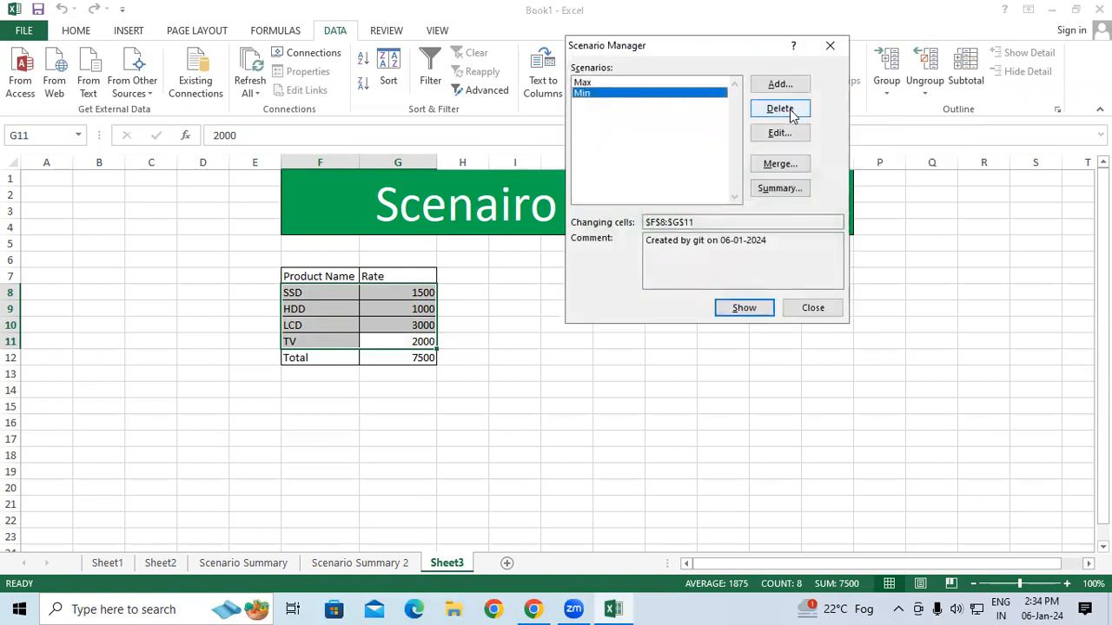
{"action": "left_click", "coordinate": [792, 114]}
{"action": "left_click", "coordinate": [792, 113]}
Add a scenario named Max with changing cells F8:G11, keeping the current product names and rates as its values.
{"action": "left_click", "coordinate": [780, 85]}
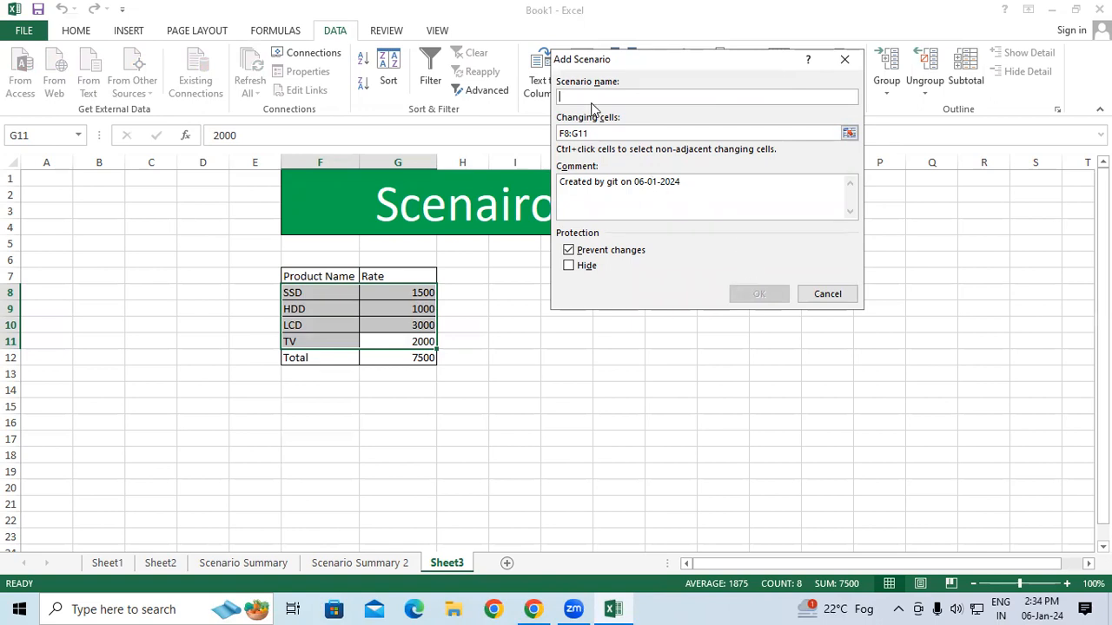
{"action": "type", "text": "Max"}
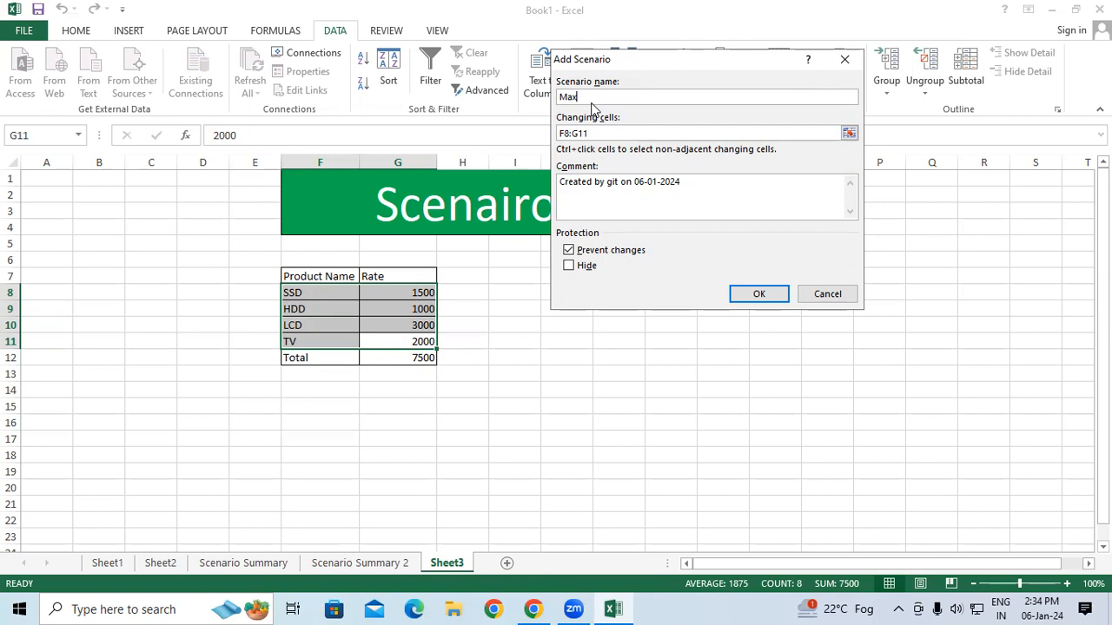
{"action": "left_click", "coordinate": [760, 295]}
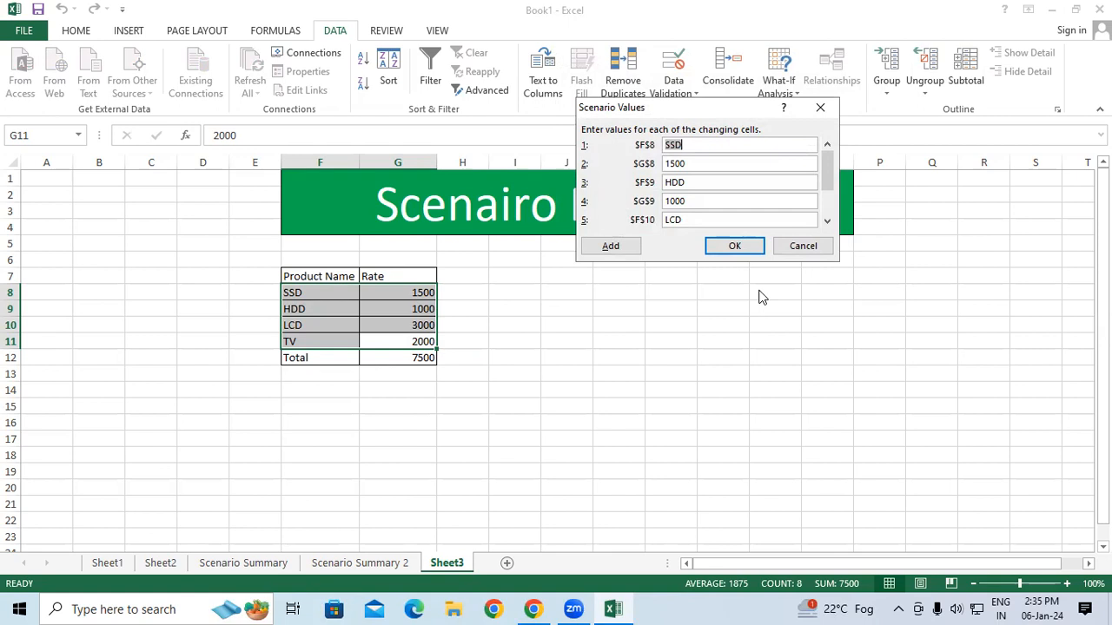
{"action": "left_click", "coordinate": [738, 247]}
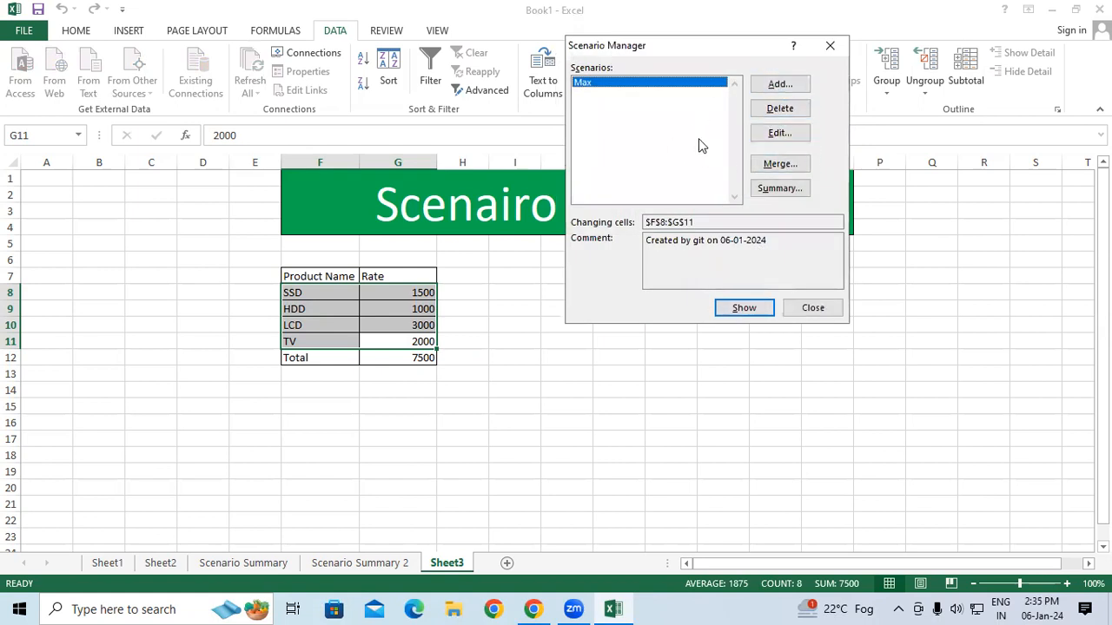
Add a second scenario named Min for F8:G11, keeping the current product names and rates as its values.
{"action": "left_click", "coordinate": [775, 87]}
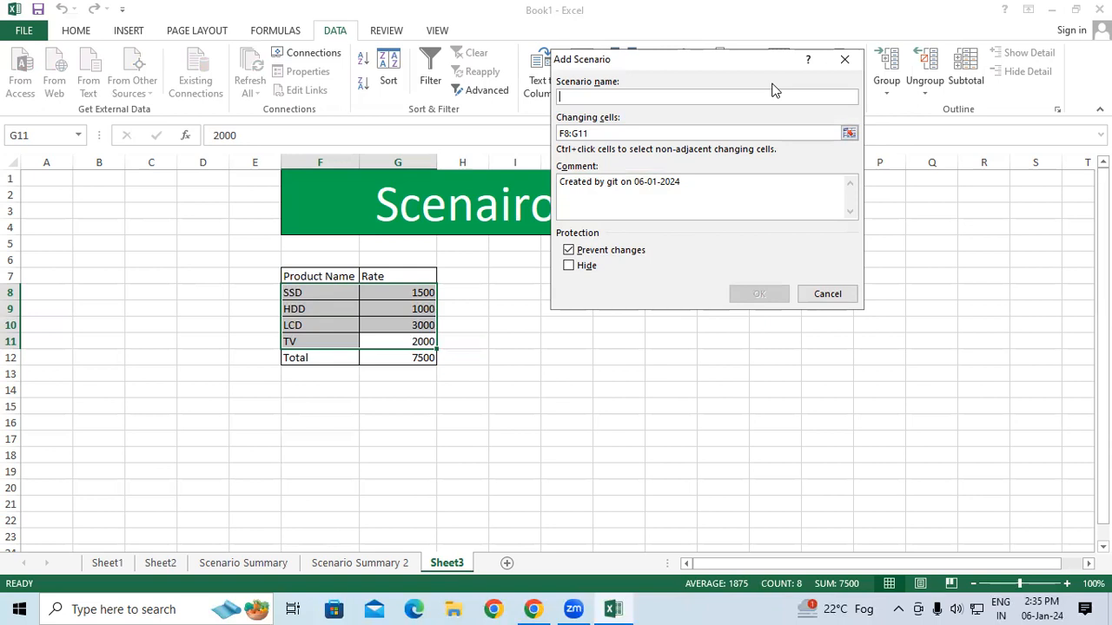
{"action": "type", "text": "Min"}
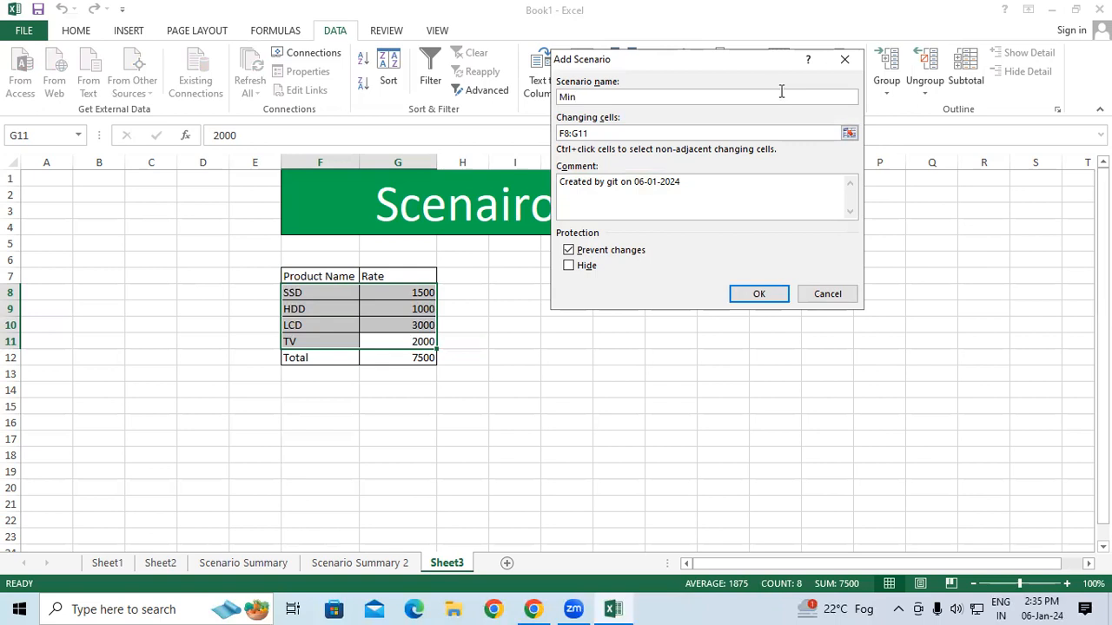
{"action": "left_click", "coordinate": [765, 298]}
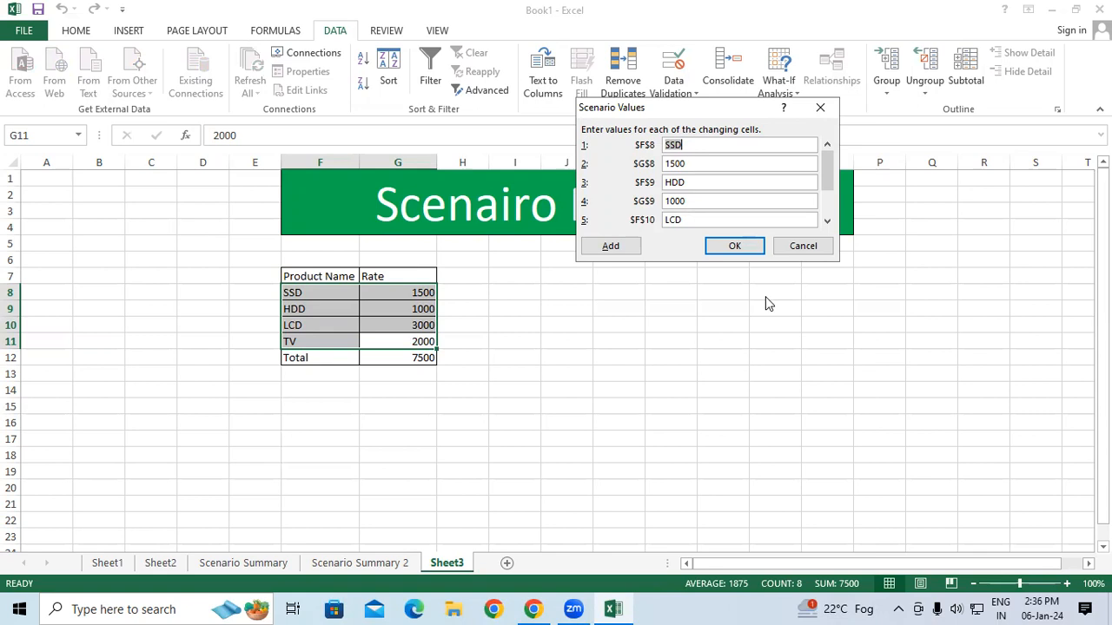
{"action": "left_click", "coordinate": [734, 246]}
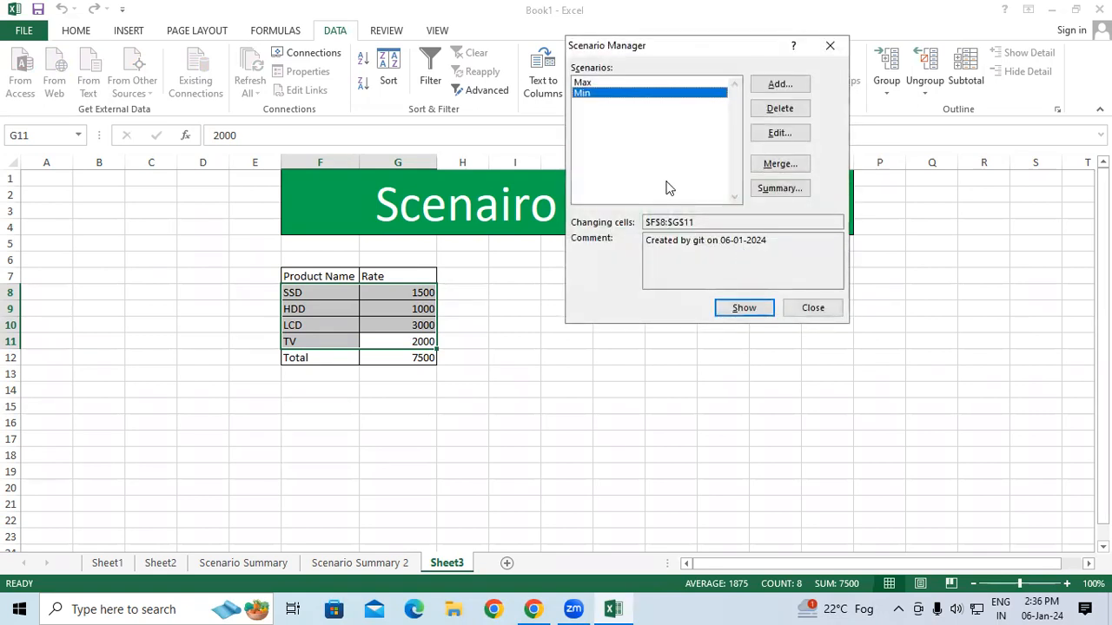
Generate a scenario summary report of the two scenarios with the total cell $G$12 as the result cell.
{"action": "left_click", "coordinate": [779, 189]}
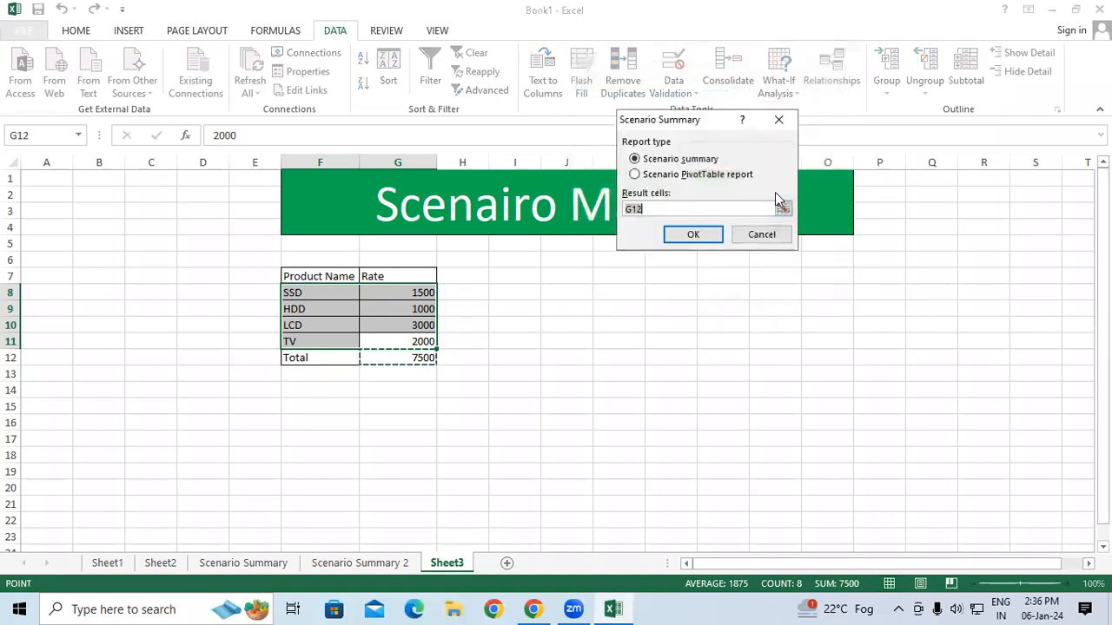
{"action": "left_click", "coordinate": [680, 209]}
{"action": "type", "text": "+"}
{"action": "left_click", "coordinate": [385, 359]}
{"action": "left_click", "coordinate": [686, 209]}
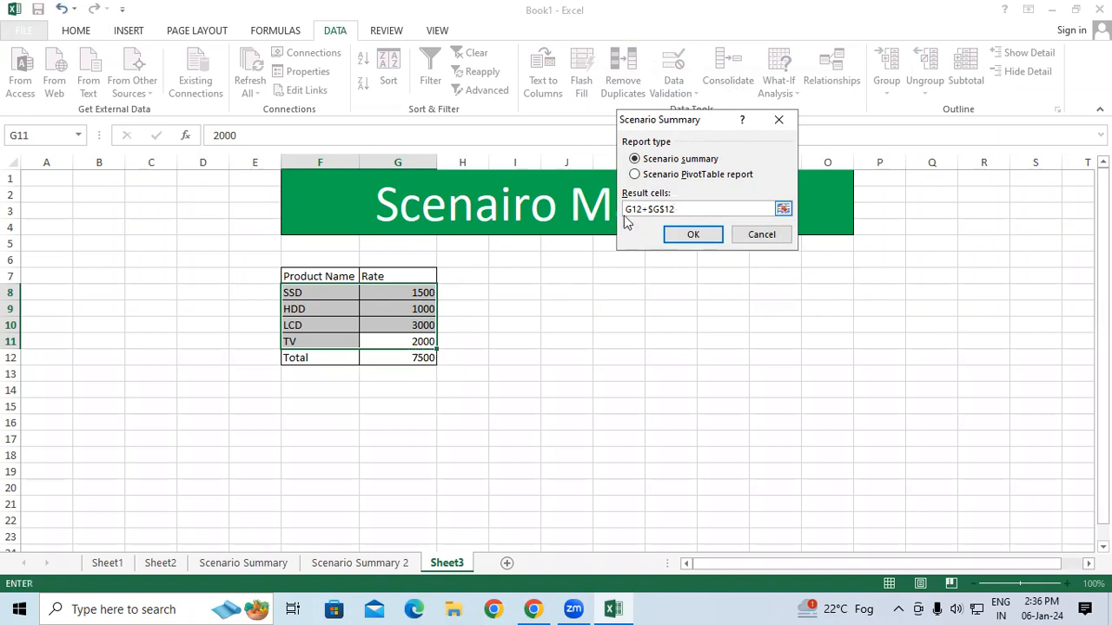
{"action": "left_click_drag", "start_coordinate": [661, 209], "coordinate": [586, 208]}
{"action": "left_click", "coordinate": [414, 359]}
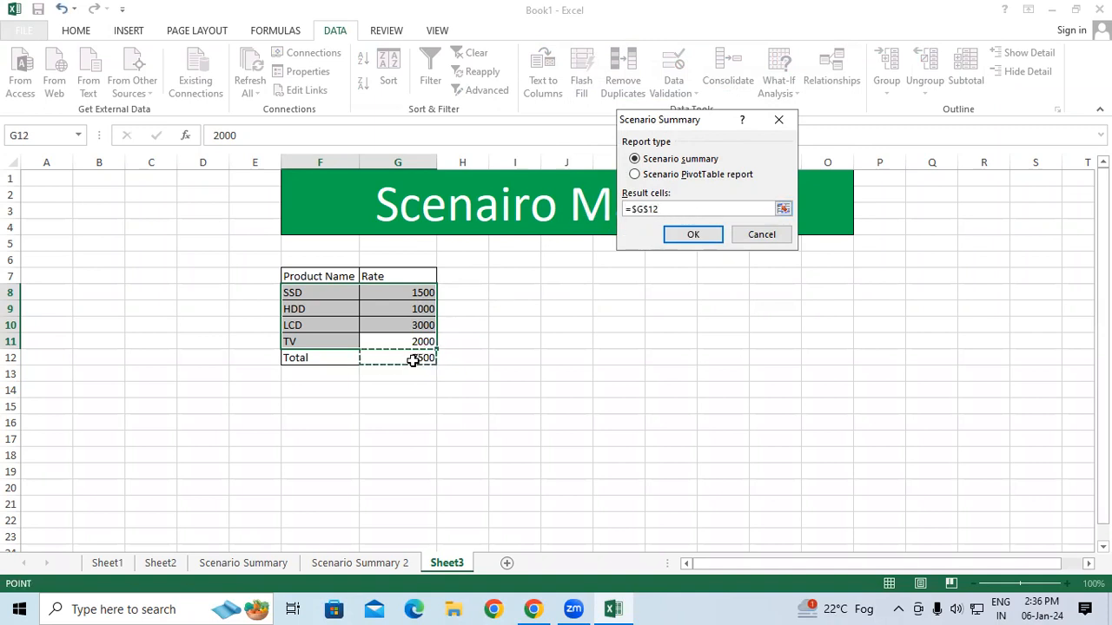
{"action": "left_click", "coordinate": [686, 237]}
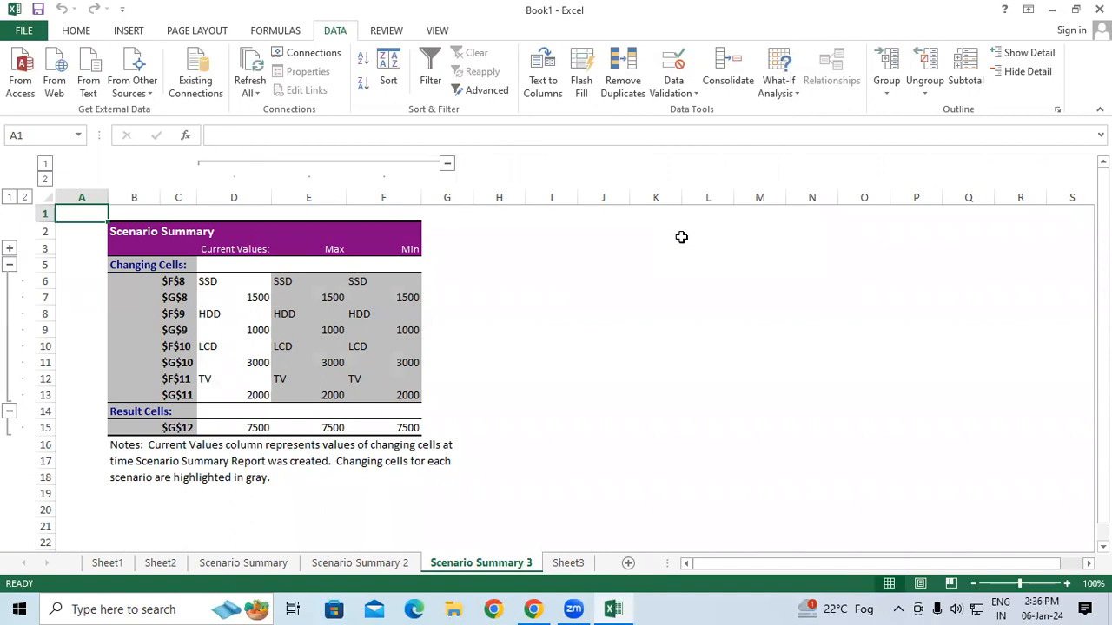
Collapse and re-expand the new summary's scenario columns, and compare the current, Sale With Dic and Sale Price rates in the first Scenario Summary.
{"action": "left_click", "coordinate": [447, 163]}
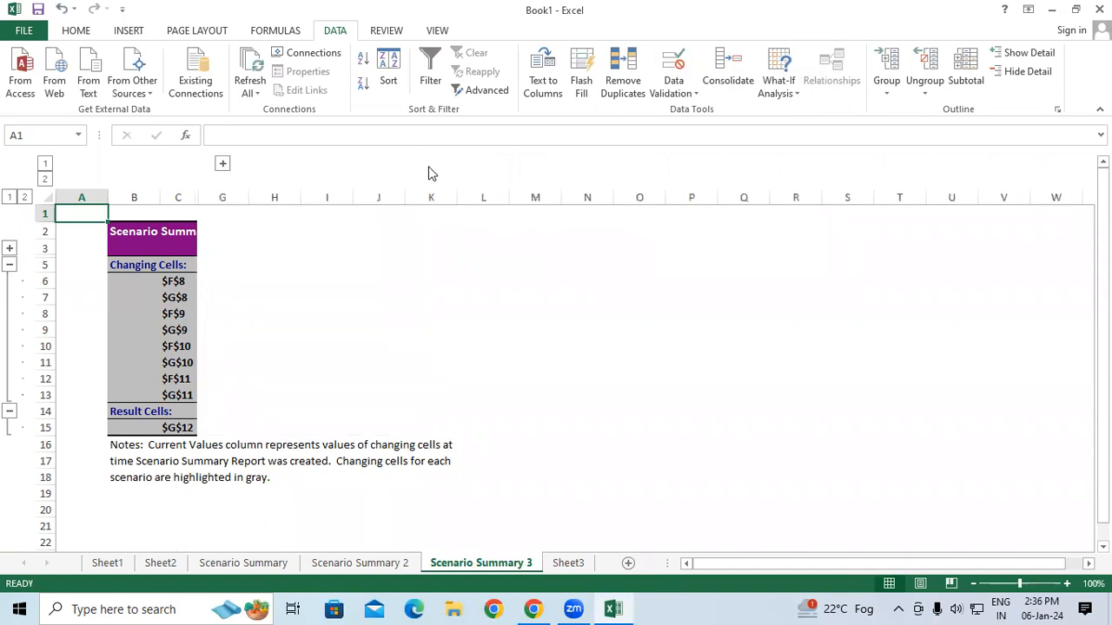
{"action": "left_click", "coordinate": [222, 163]}
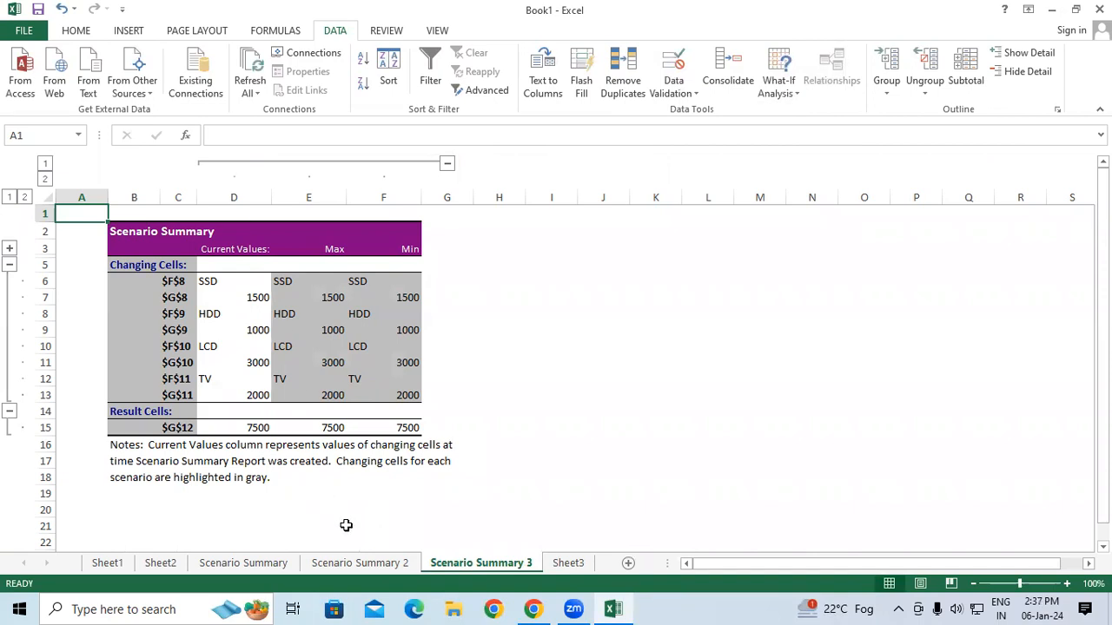
{"action": "left_click", "coordinate": [351, 558]}
{"action": "left_click", "coordinate": [261, 563]}
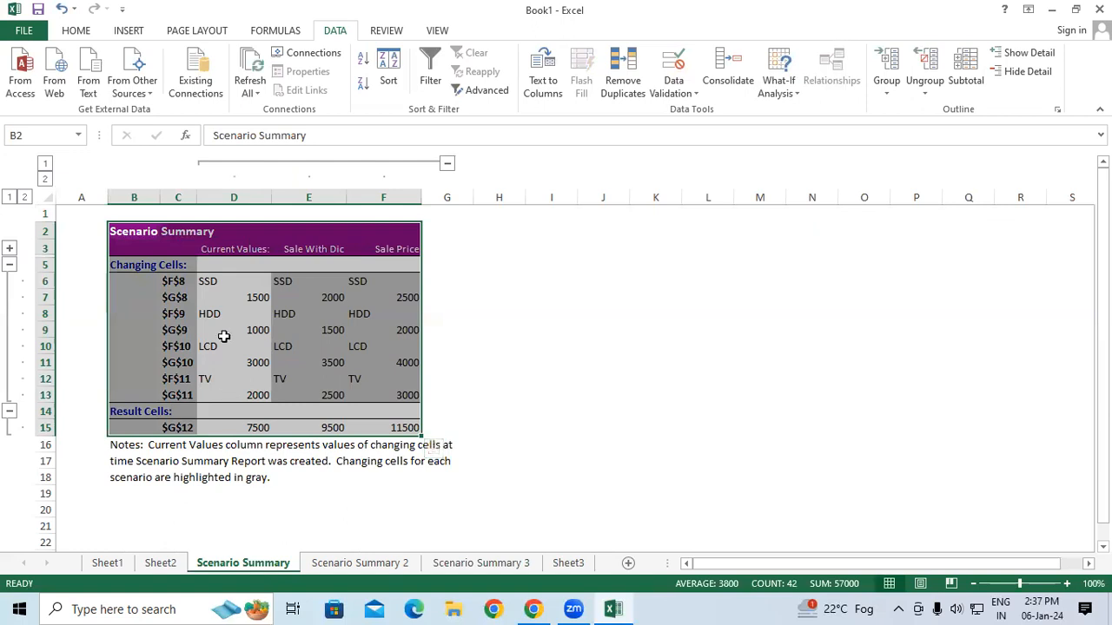
{"action": "left_click", "coordinate": [231, 295]}
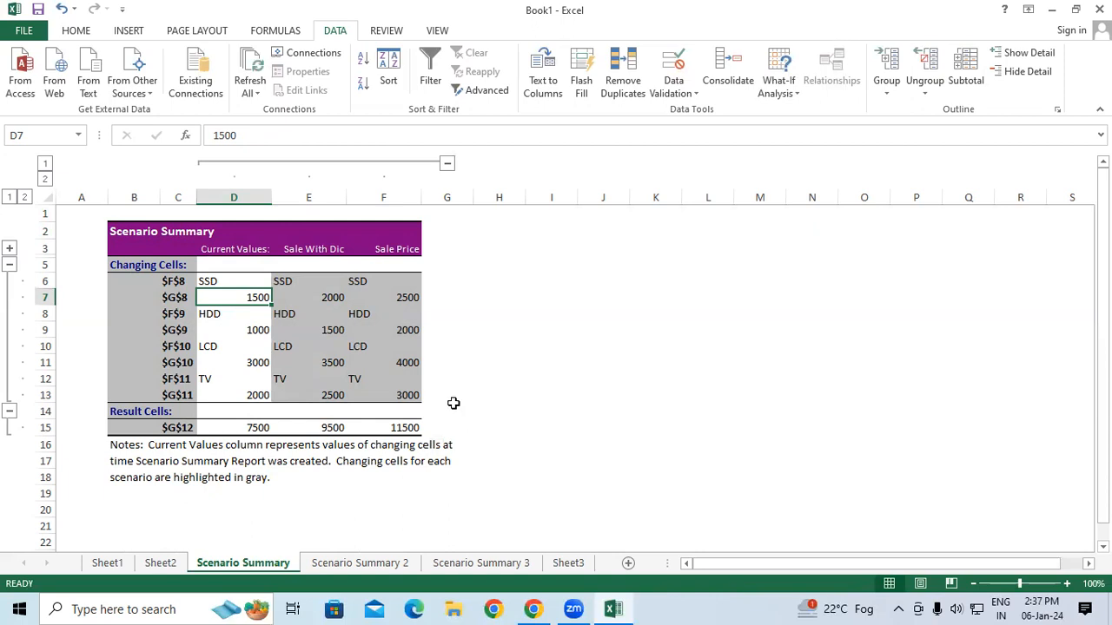
{"action": "left_click", "coordinate": [402, 296]}
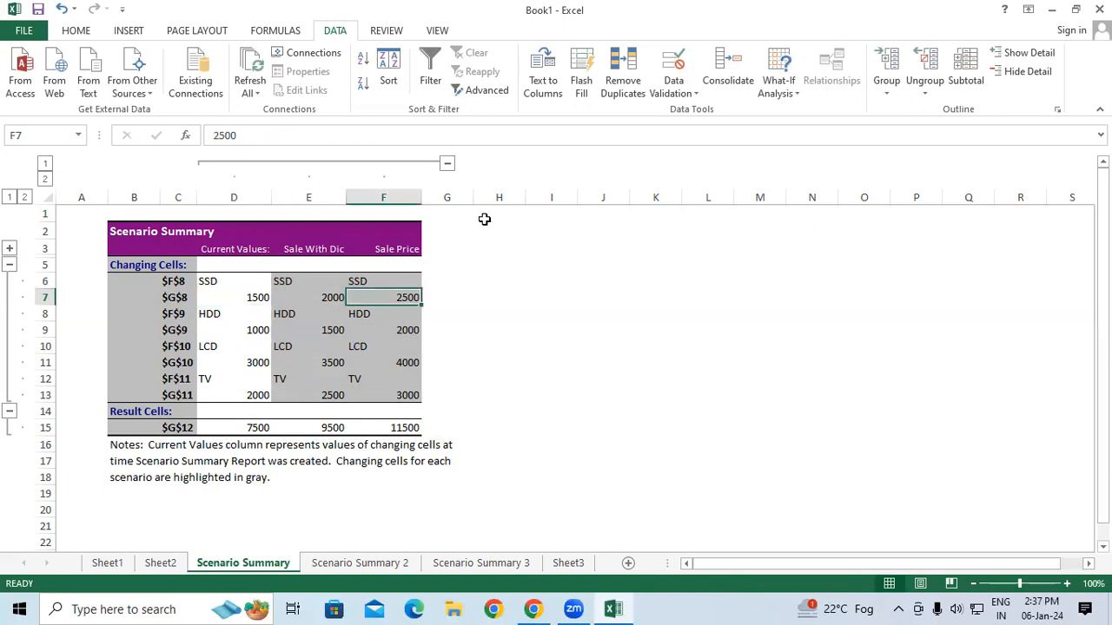
{"action": "left_click", "coordinate": [309, 298]}
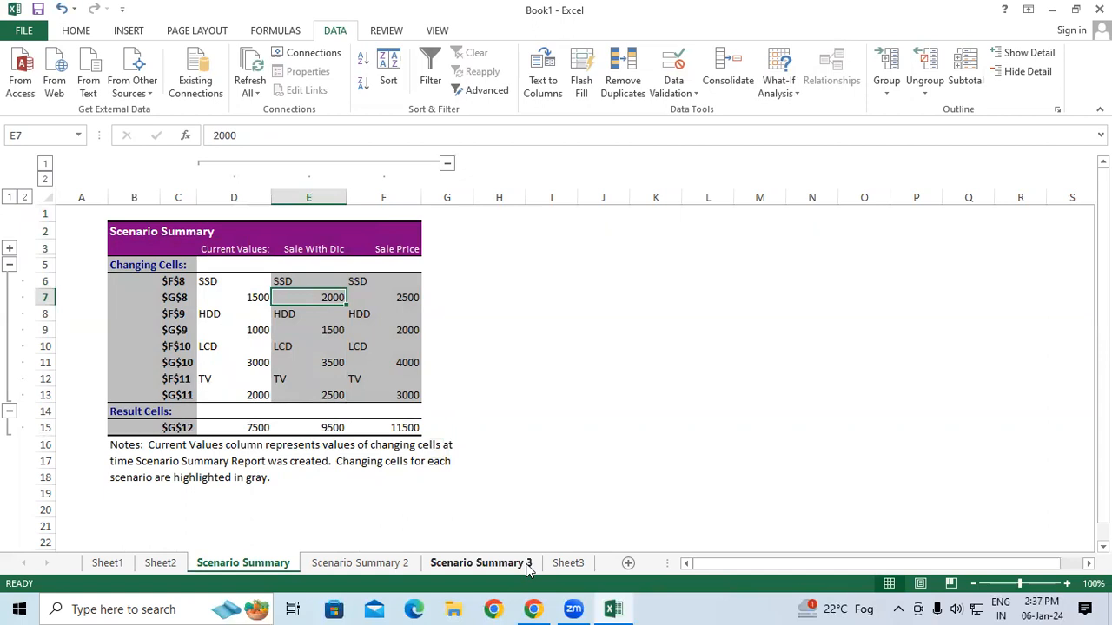
{"action": "left_click", "coordinate": [385, 300]}
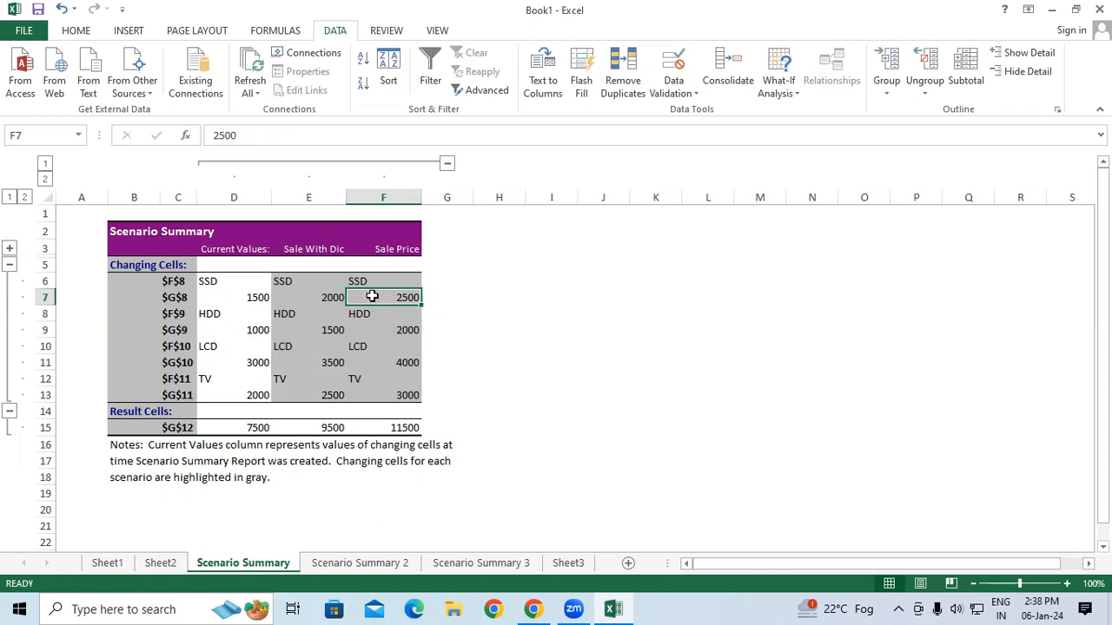
{"action": "left_click", "coordinate": [290, 295]}
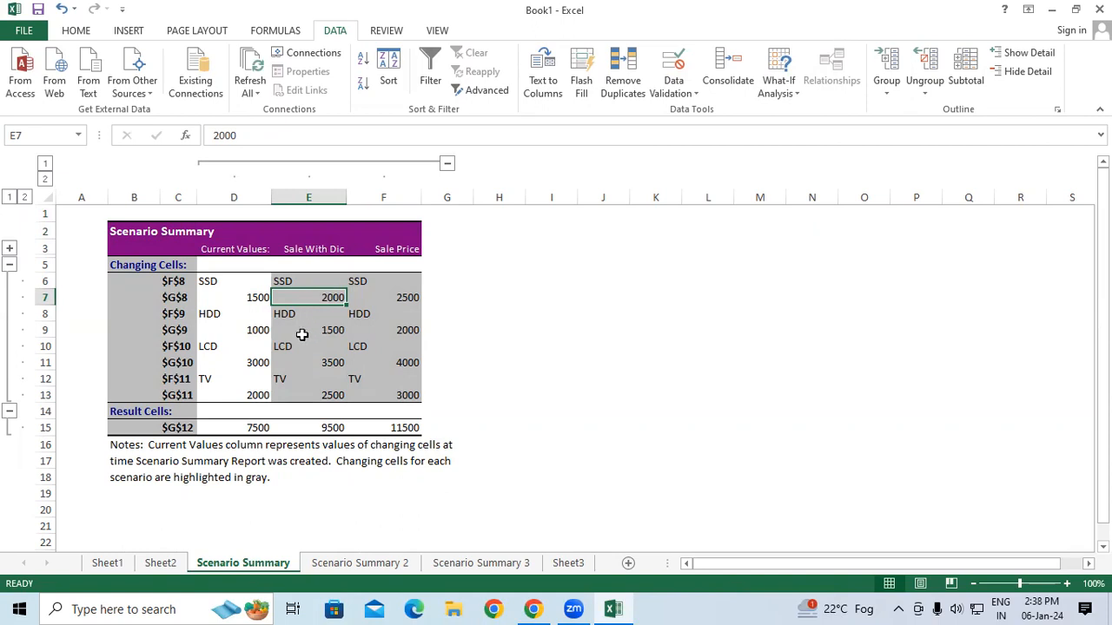
{"action": "left_click", "coordinate": [150, 233]}
{"action": "left_click_drag", "start_coordinate": [149, 233], "coordinate": [395, 431]}
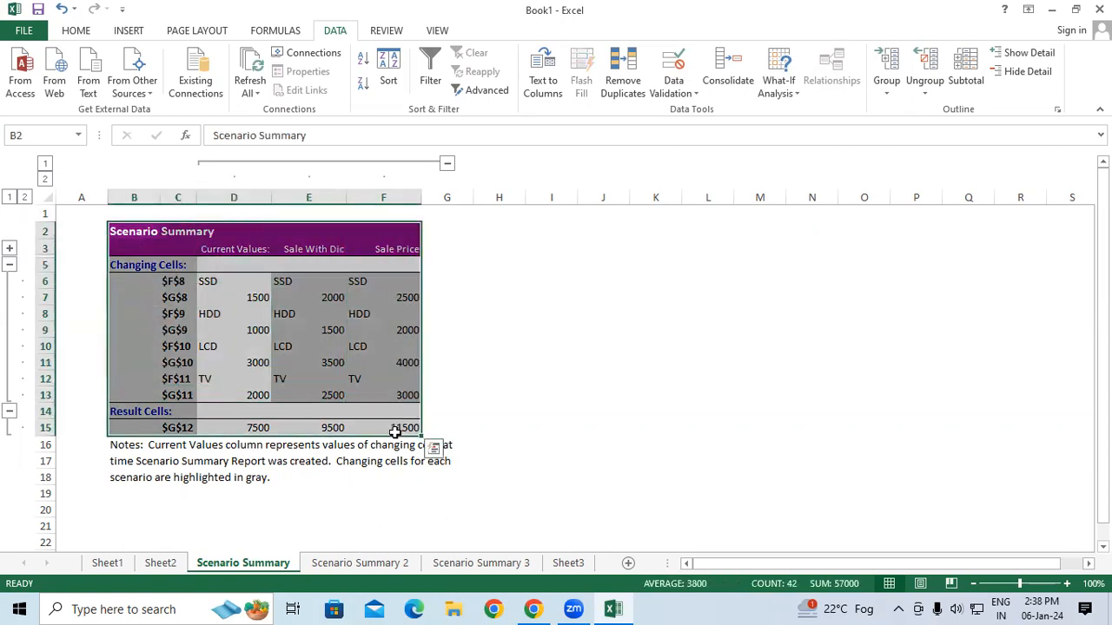
{"action": "left_click", "coordinate": [501, 391]}
Return to the product rate table on Sheet3, with an empty cell beside it selected.
{"action": "left_click", "coordinate": [568, 563]}
{"action": "left_click", "coordinate": [521, 395]}
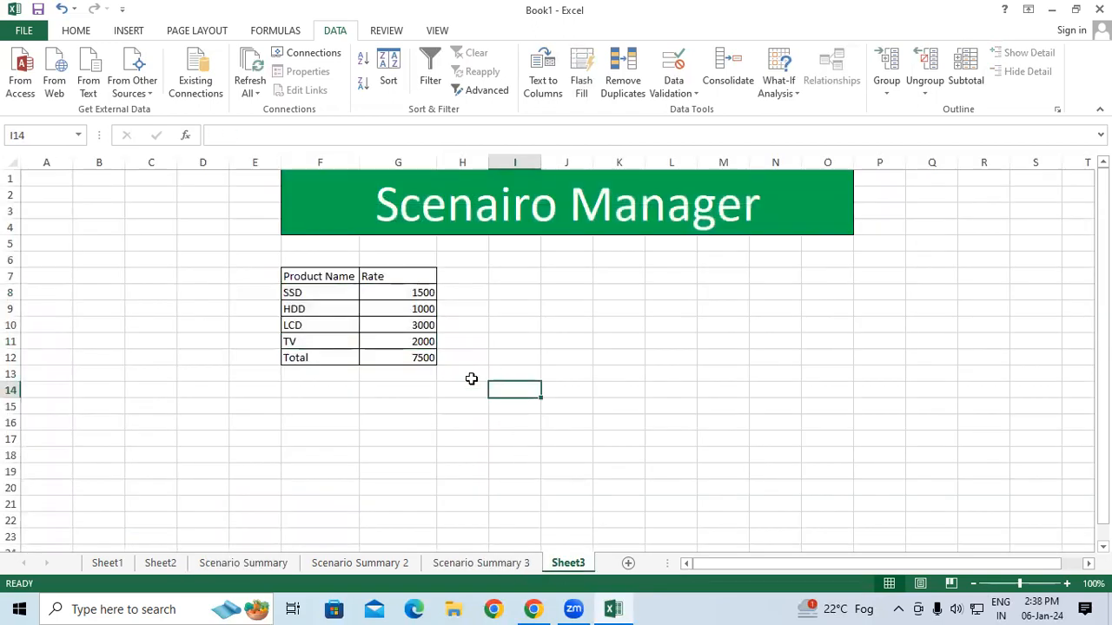
{"action": "left_click", "coordinate": [600, 315]}
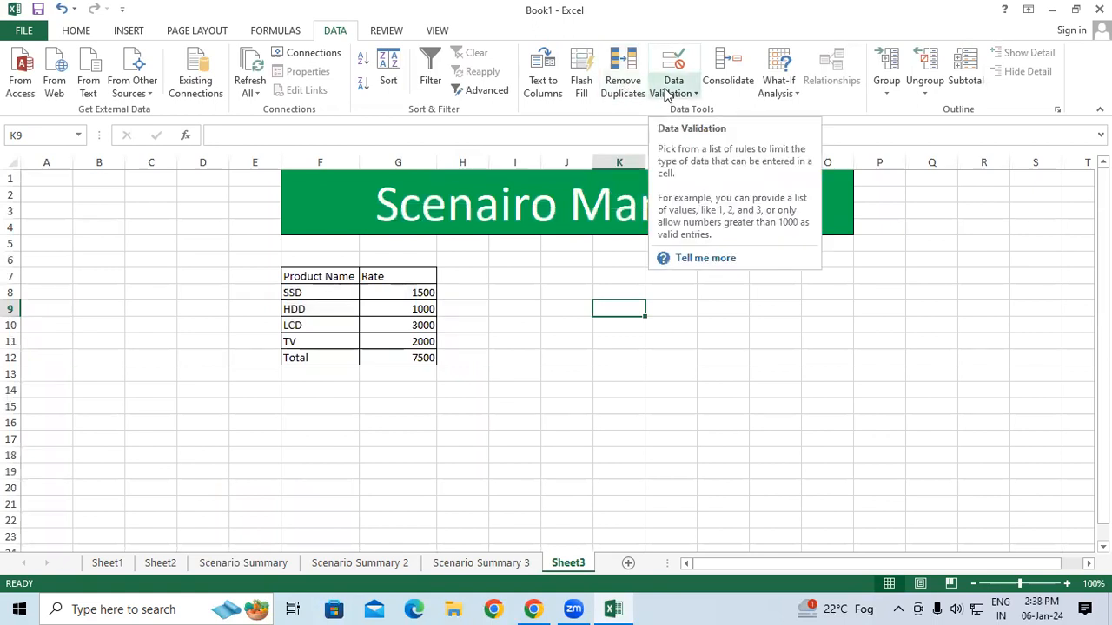
{"action": "left_click", "coordinate": [561, 290]}
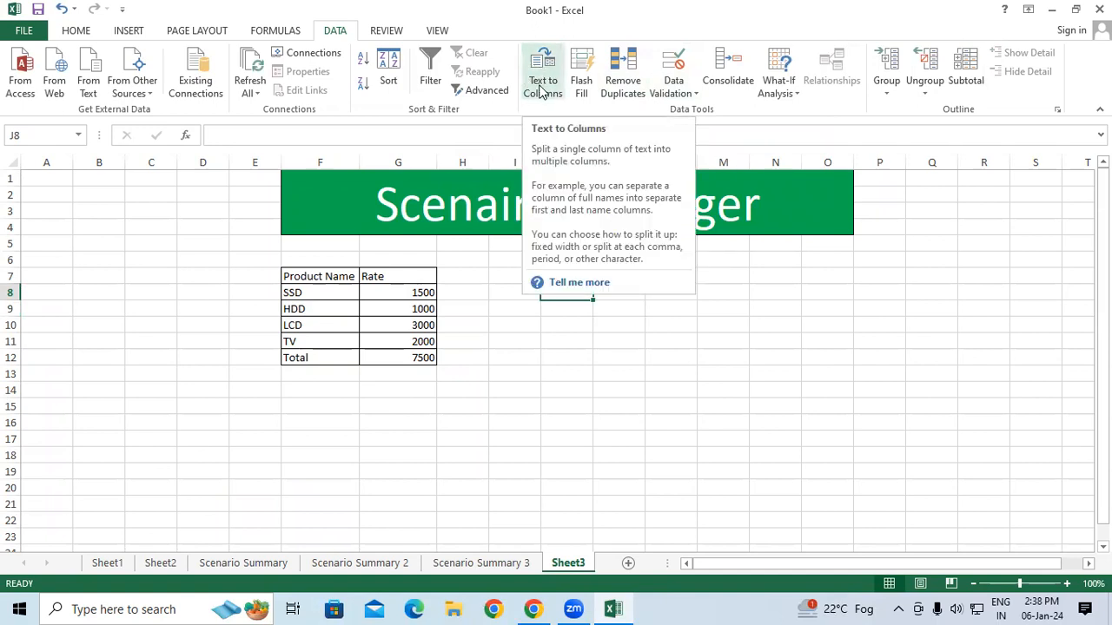
Enter the sample text "Gayatri Institute" in cell J9, correcting the spelling of the first word.
{"action": "left_click", "coordinate": [575, 318]}
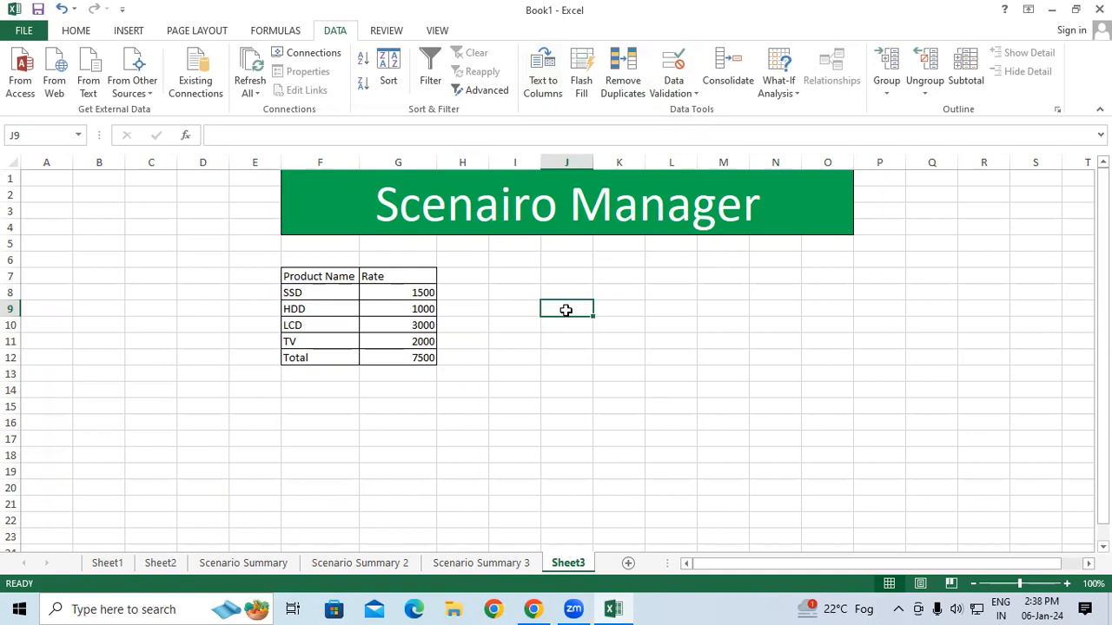
{"action": "type", "text": "Gata"}
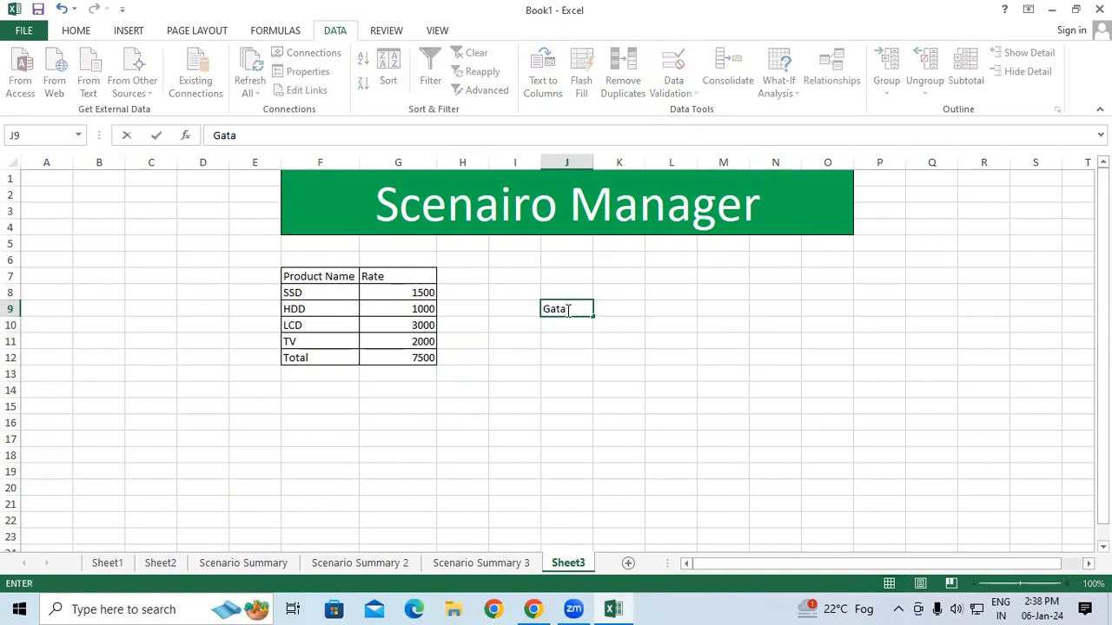
{"action": "type", "text": "tri  Instit"}
{"action": "key", "text": "BackSpace"}
{"action": "key", "text": "BackSpace"}
{"action": "key", "text": "BackSpace"}
{"action": "key", "text": "BackSpace"}
{"action": "key", "text": "BackSpace"}
{"action": "key", "text": "BackSpace"}
{"action": "key", "text": "BackSpace"}
{"action": "key", "text": "BackSpace"}
{"action": "key", "text": "BackSpace"}
{"action": "key", "text": "BackSpace"}
{"action": "key", "text": "BackSpace"}
{"action": "type", "text": "Ya"}
{"action": "left_click", "coordinate": [557, 308]}
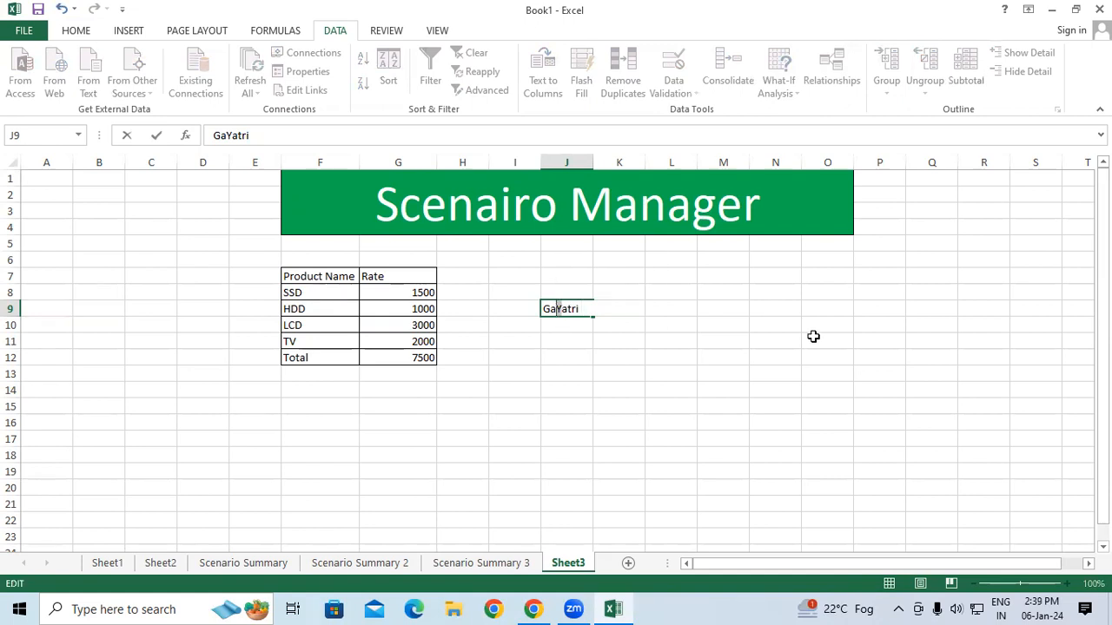
{"action": "key", "text": "Delete"}
{"action": "type", "text": "y"}
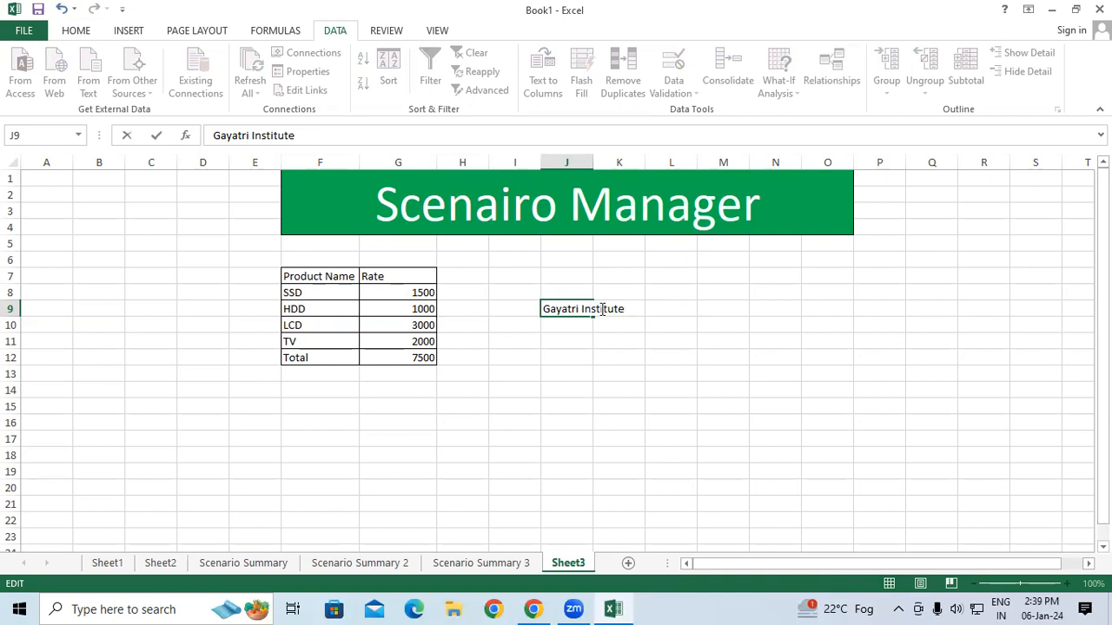
{"action": "left_click", "coordinate": [586, 330]}
Check which of J9 and K9 holds the text, try autofitting column J to it, and undo the width change.
{"action": "left_click", "coordinate": [557, 304]}
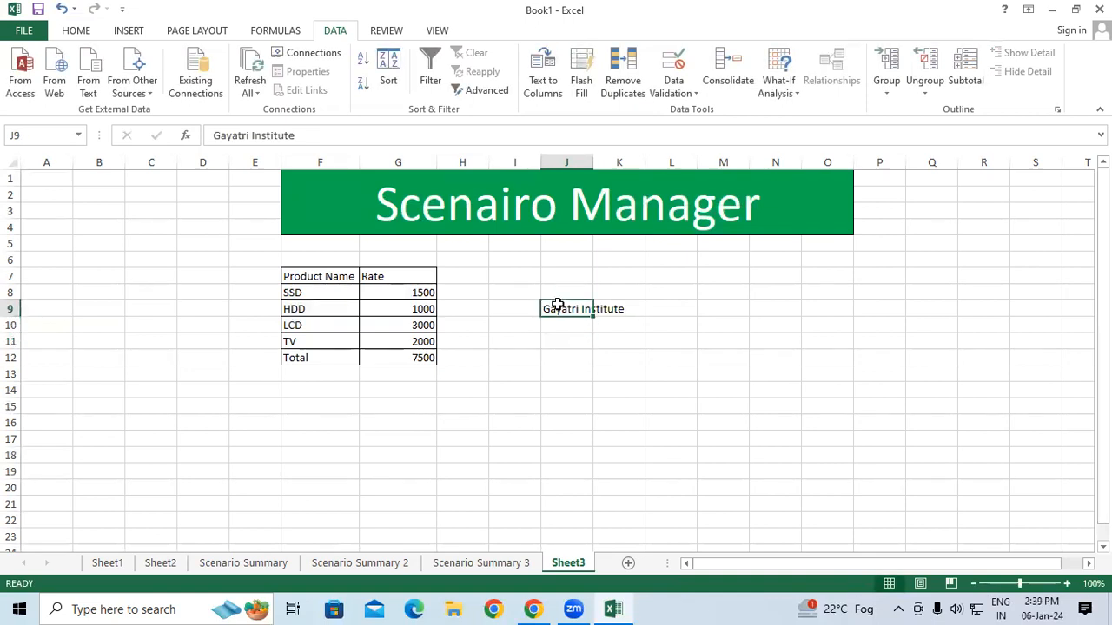
{"action": "left_click", "coordinate": [624, 306]}
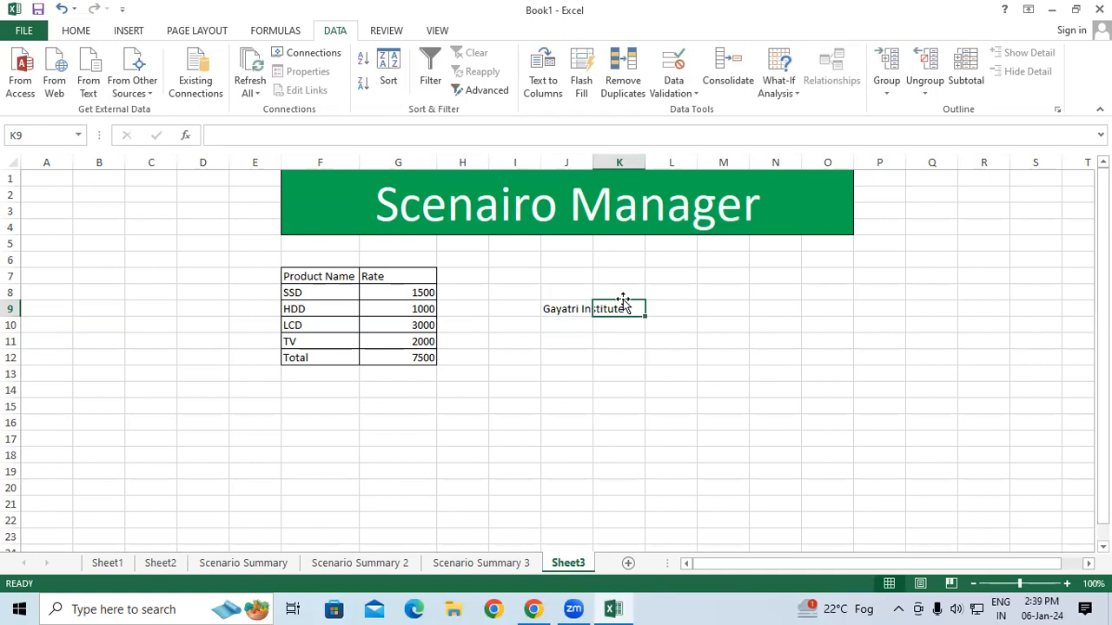
{"action": "left_click", "coordinate": [569, 307]}
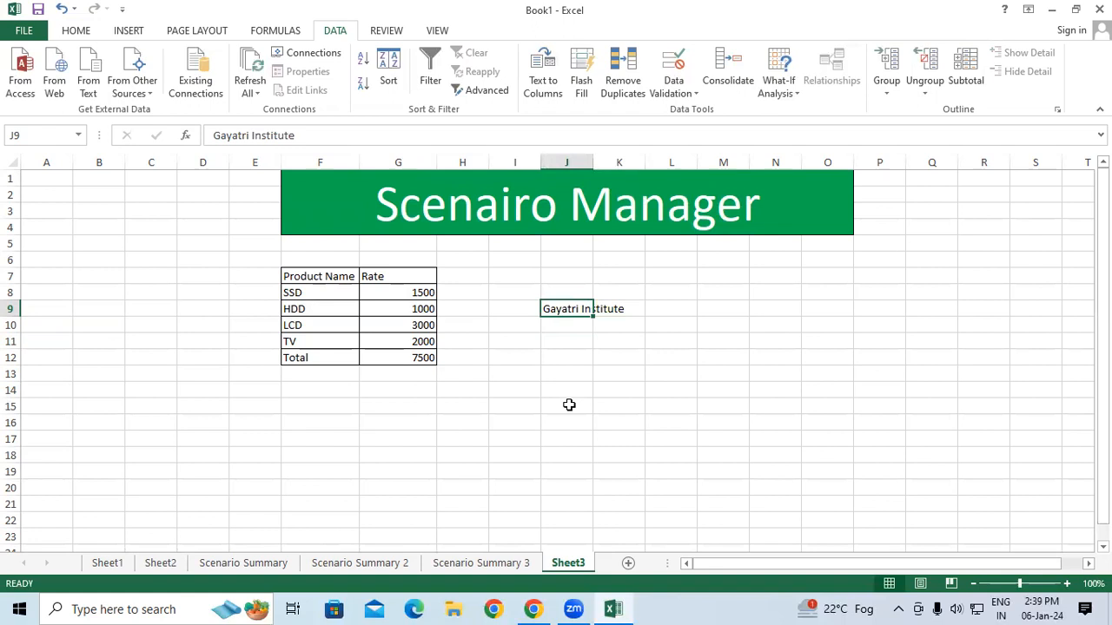
{"action": "double_click", "coordinate": [592, 162]}
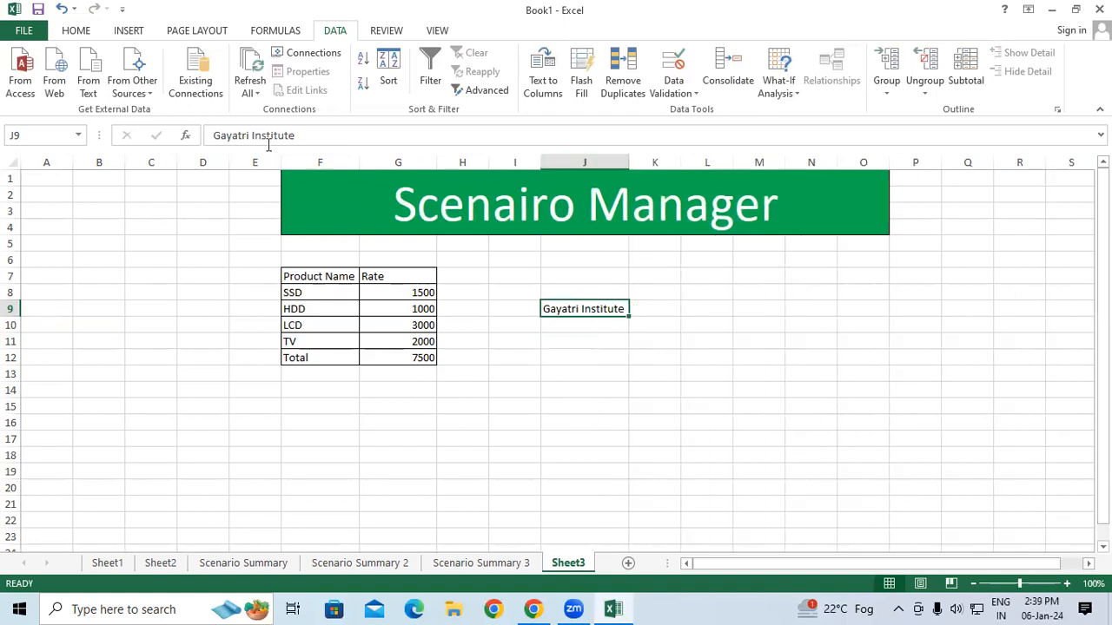
{"action": "left_click", "coordinate": [60, 8]}
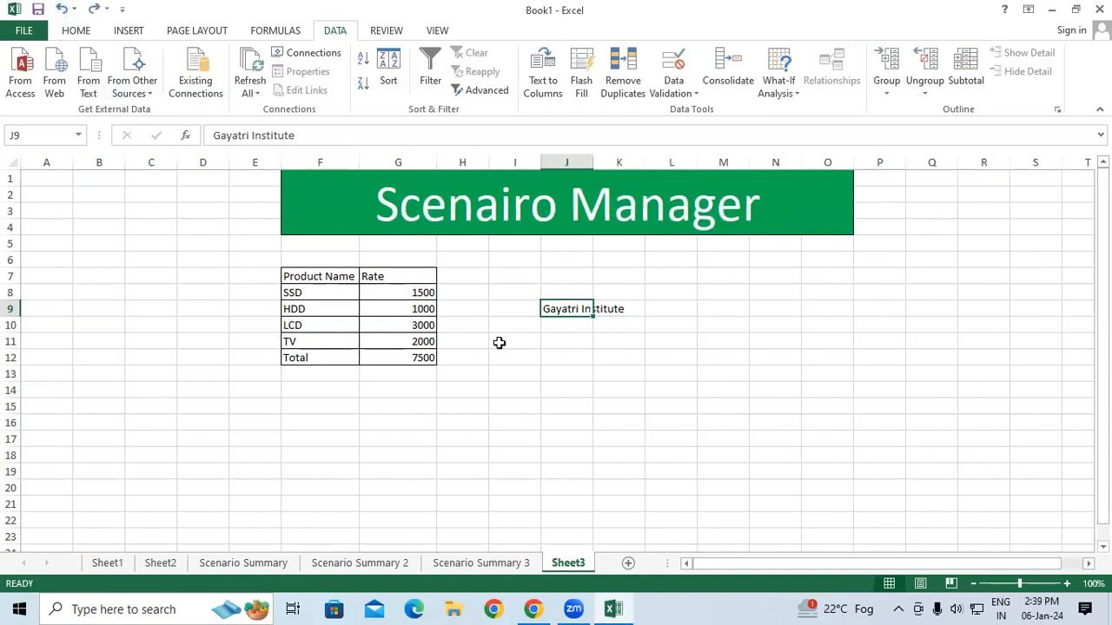
Select column J and column K in turn to examine the two columns the text spans.
{"action": "left_click", "coordinate": [551, 343]}
{"action": "left_click", "coordinate": [556, 157]}
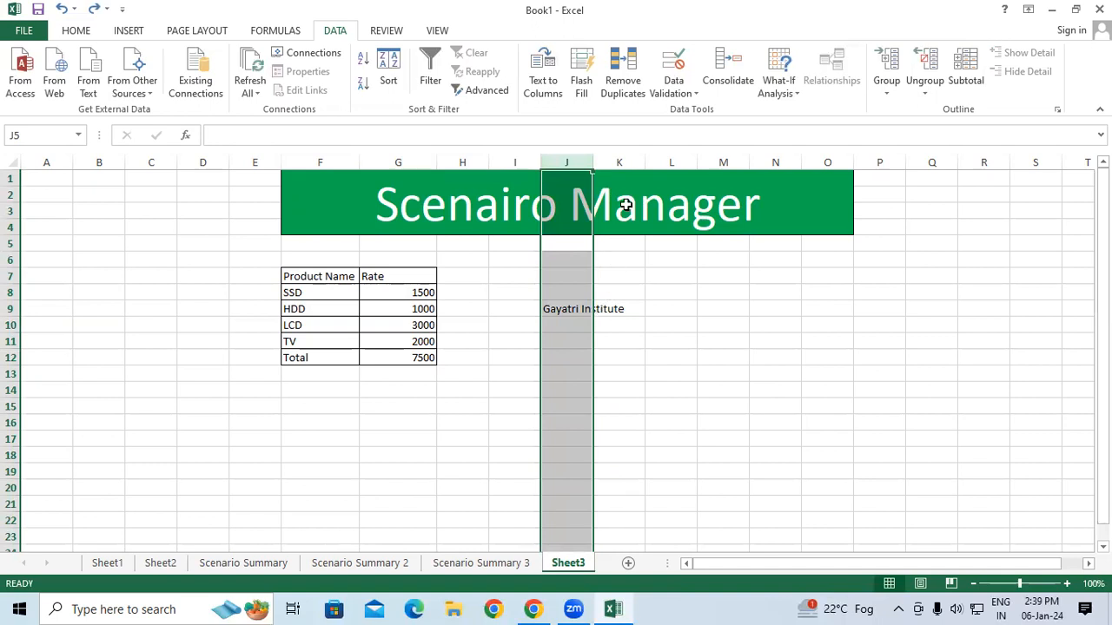
{"action": "left_click", "coordinate": [617, 162]}
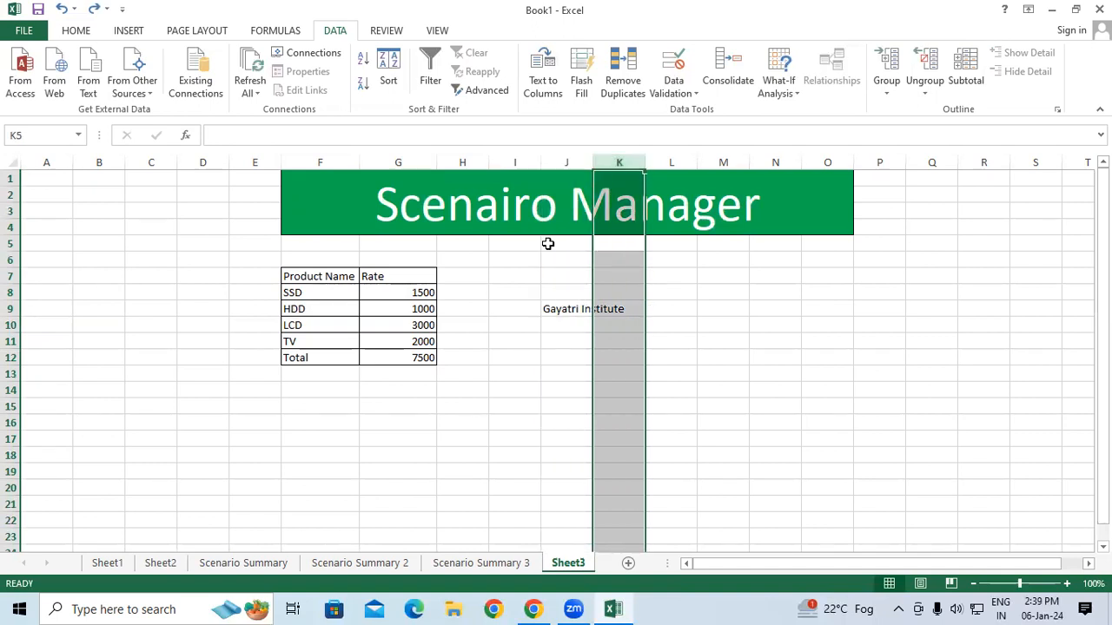
Split the text in J9 across columns J and K with Text to Columns, using the Delimited type with a Space delimiter.
{"action": "left_click", "coordinate": [551, 340]}
{"action": "left_click", "coordinate": [559, 307]}
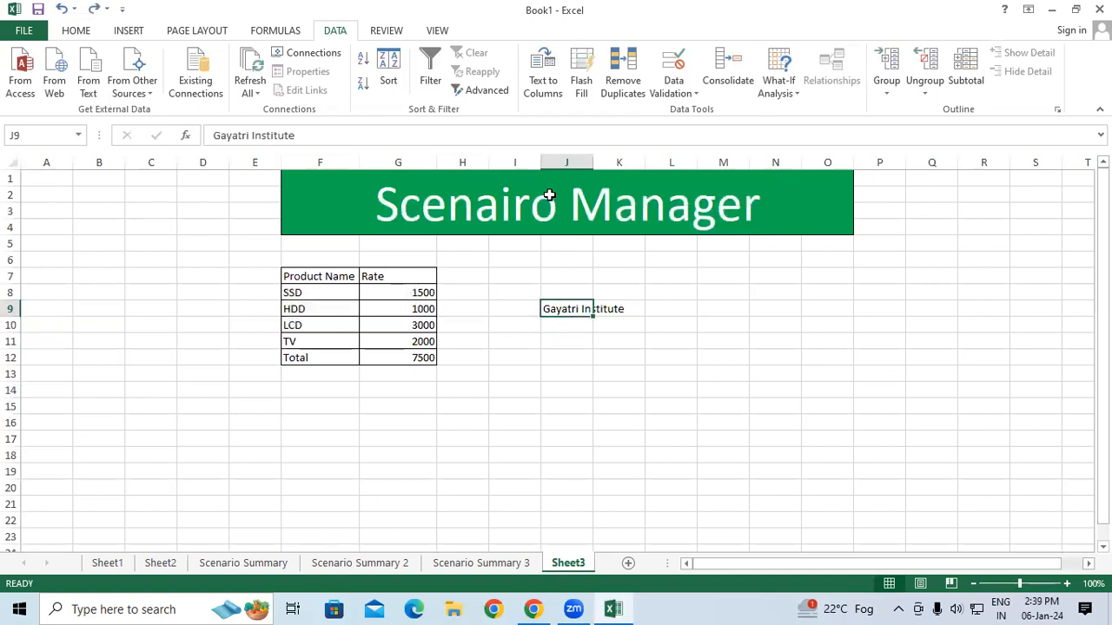
{"action": "left_click", "coordinate": [545, 85]}
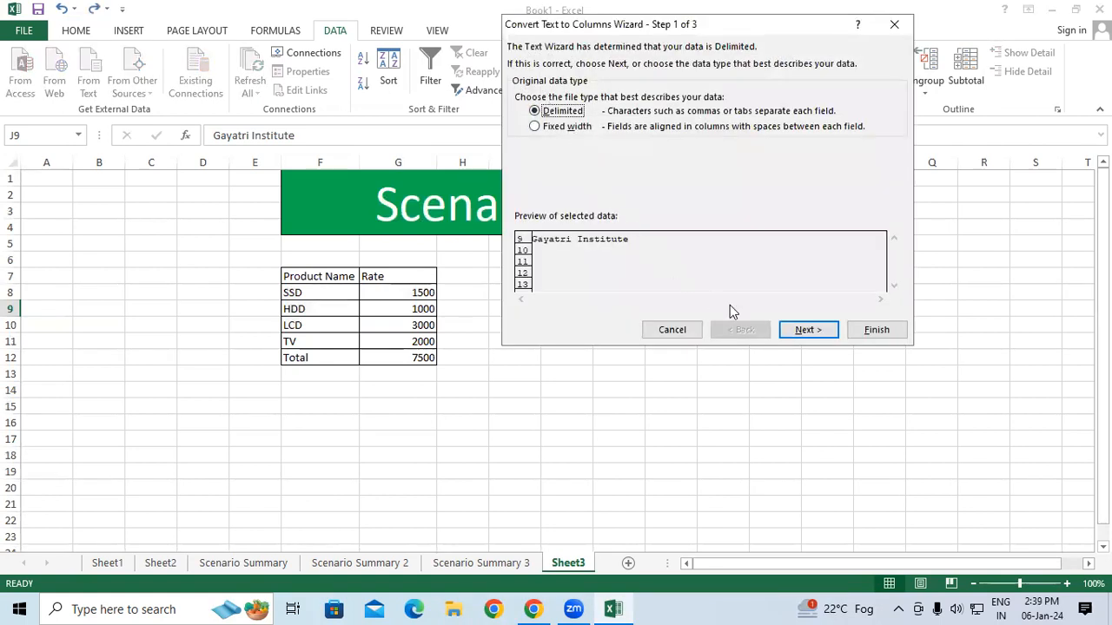
{"action": "left_click", "coordinate": [801, 331]}
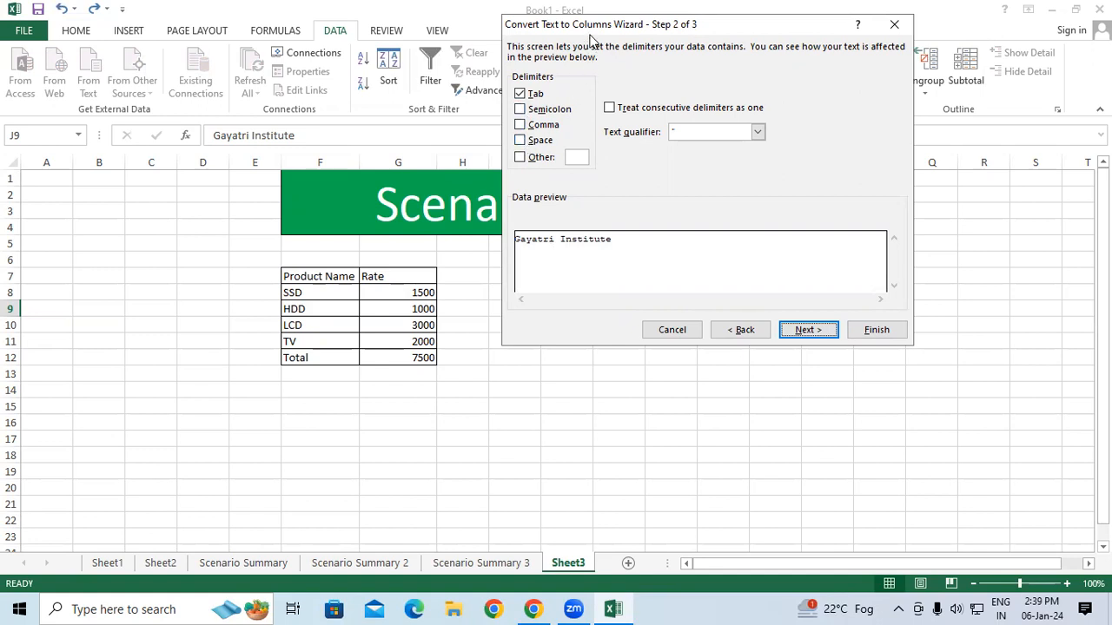
{"action": "left_click_drag", "start_coordinate": [591, 26], "coordinate": [750, 85]}
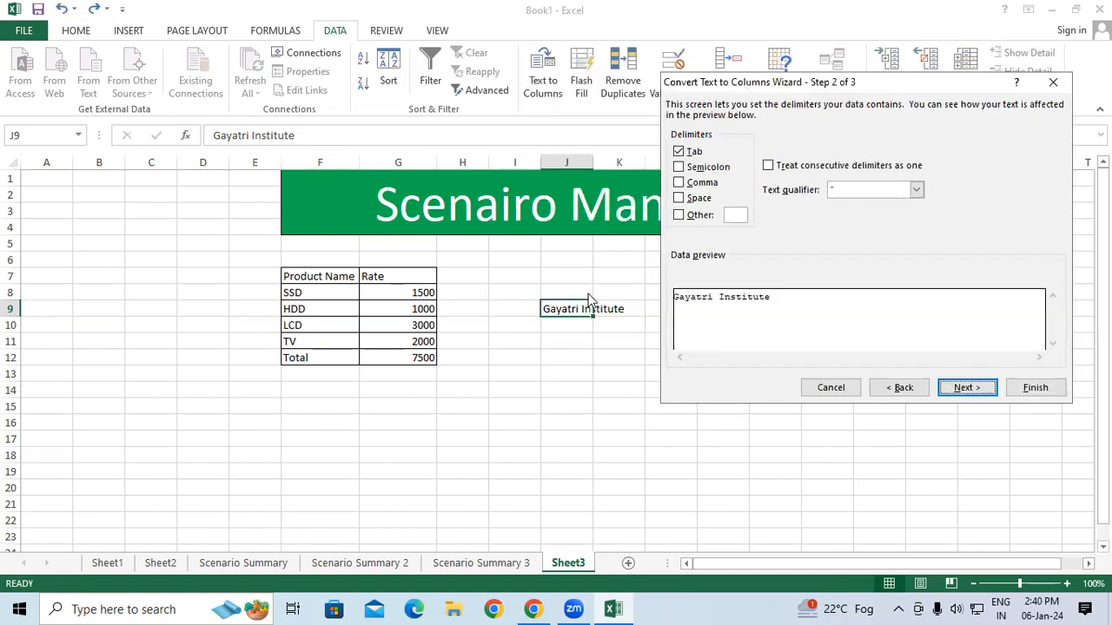
{"action": "left_click", "coordinate": [683, 200]}
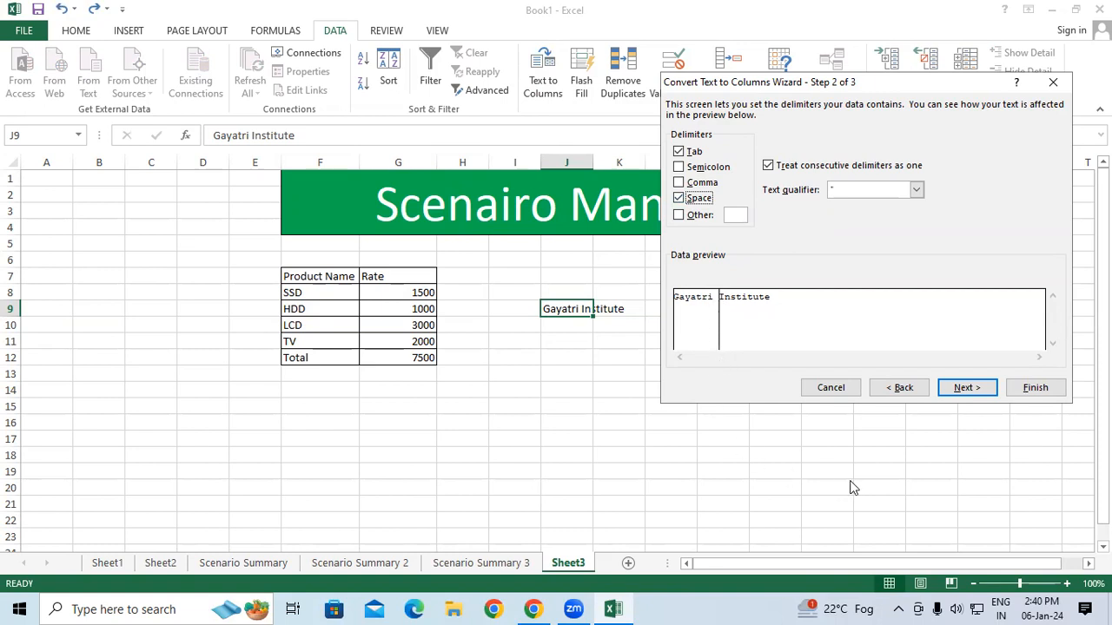
{"action": "left_click", "coordinate": [969, 397]}
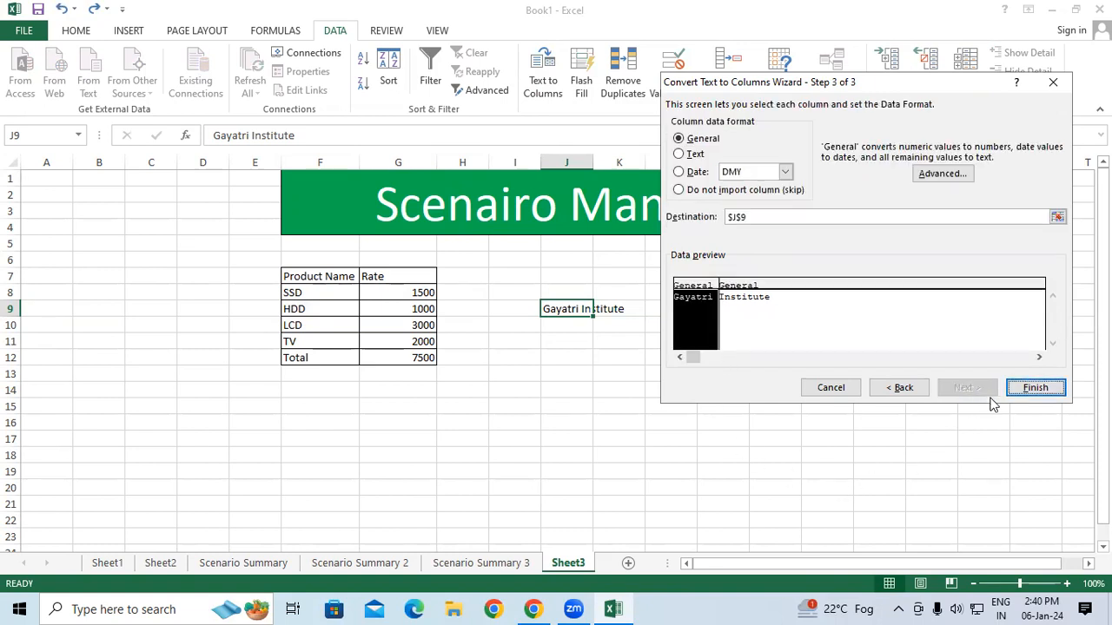
{"action": "left_click", "coordinate": [1034, 387]}
{"action": "left_click", "coordinate": [619, 405]}
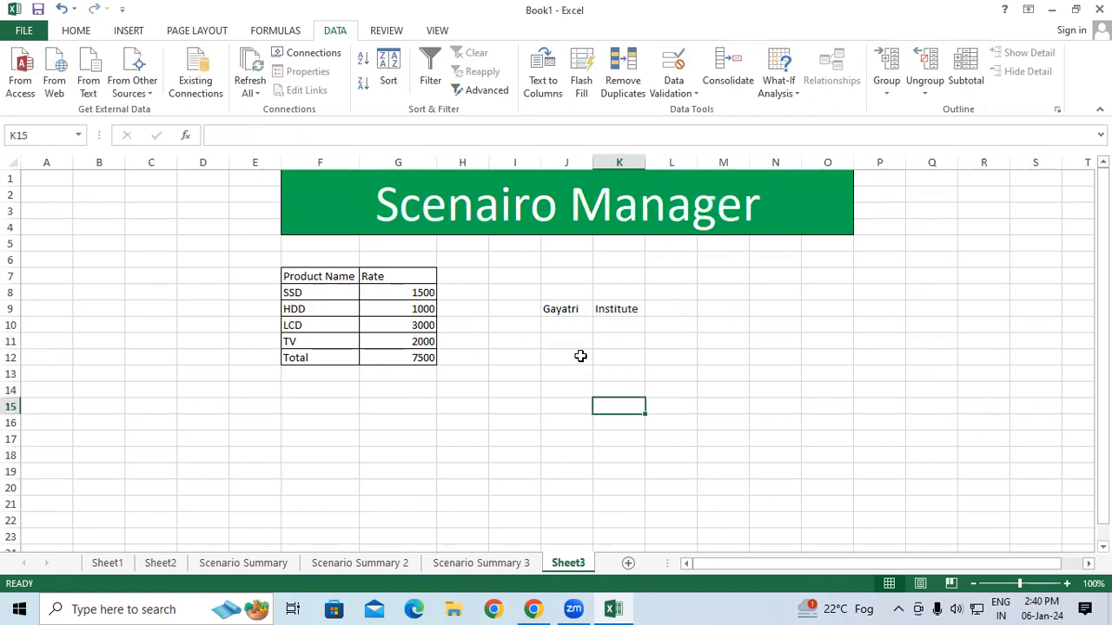
Select column J and column K in turn to examine where the two words of row 9 sit.
{"action": "left_click_drag", "start_coordinate": [568, 310], "coordinate": [573, 244]}
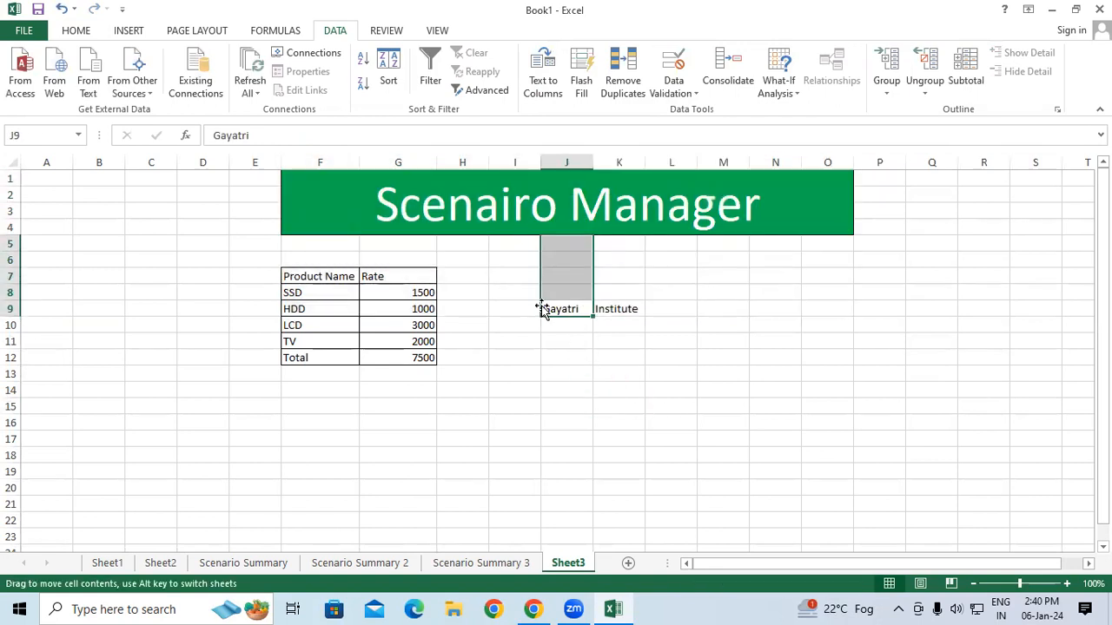
{"action": "left_click", "coordinate": [567, 162]}
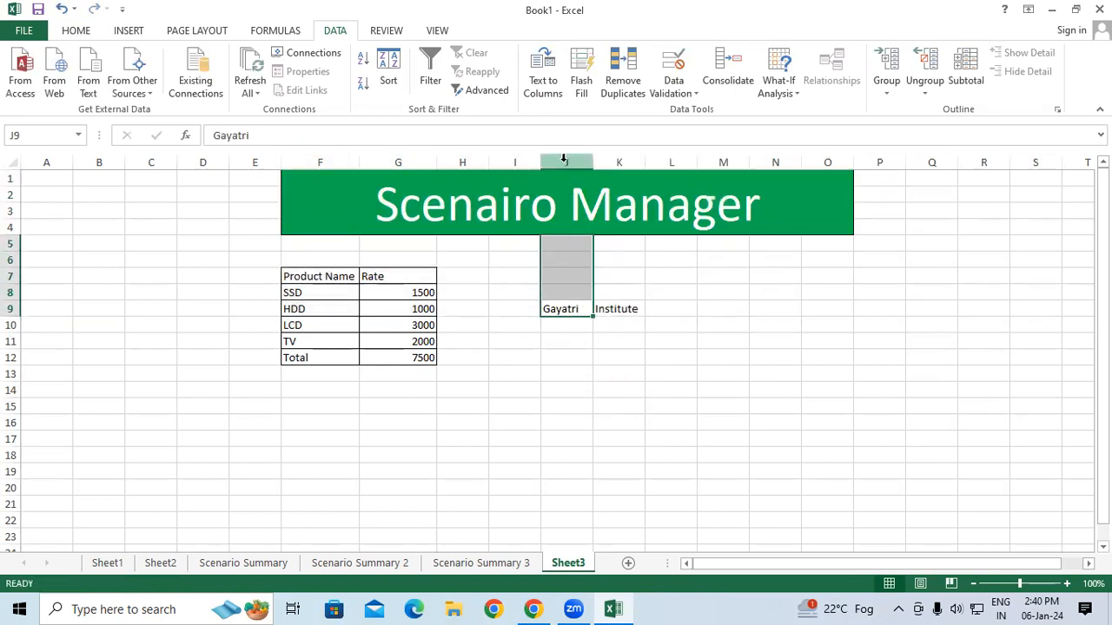
{"action": "left_click", "coordinate": [624, 161]}
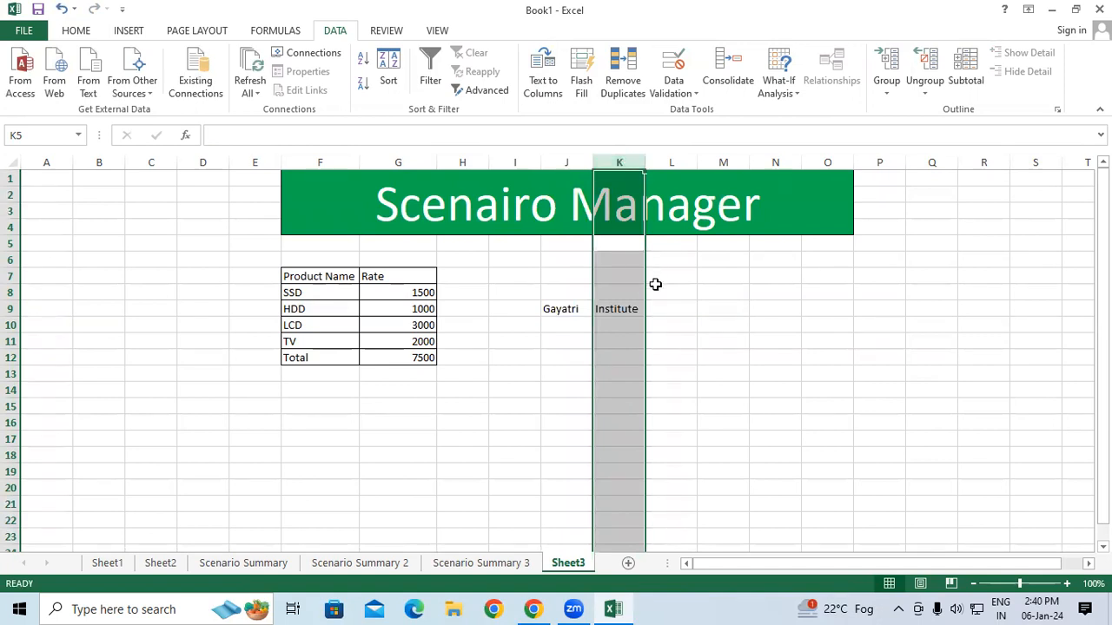
{"action": "left_click", "coordinate": [602, 401]}
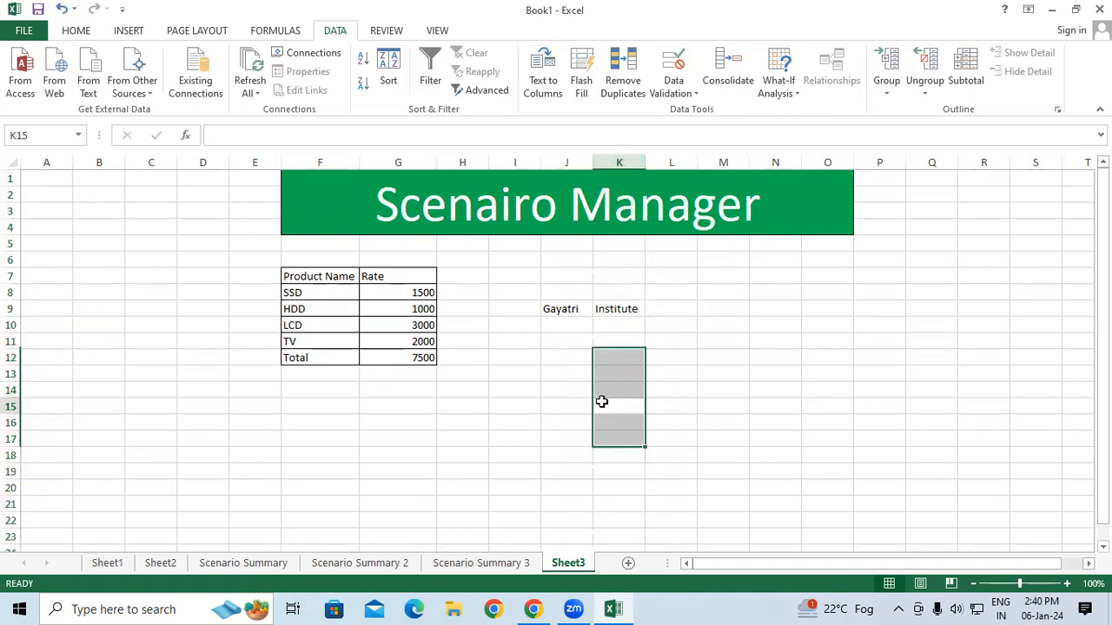
Enter four sample first names separated by spaces in cell J14.
{"action": "left_click", "coordinate": [560, 345]}
{"action": "left_click", "coordinate": [571, 367]}
{"action": "left_click", "coordinate": [572, 397]}
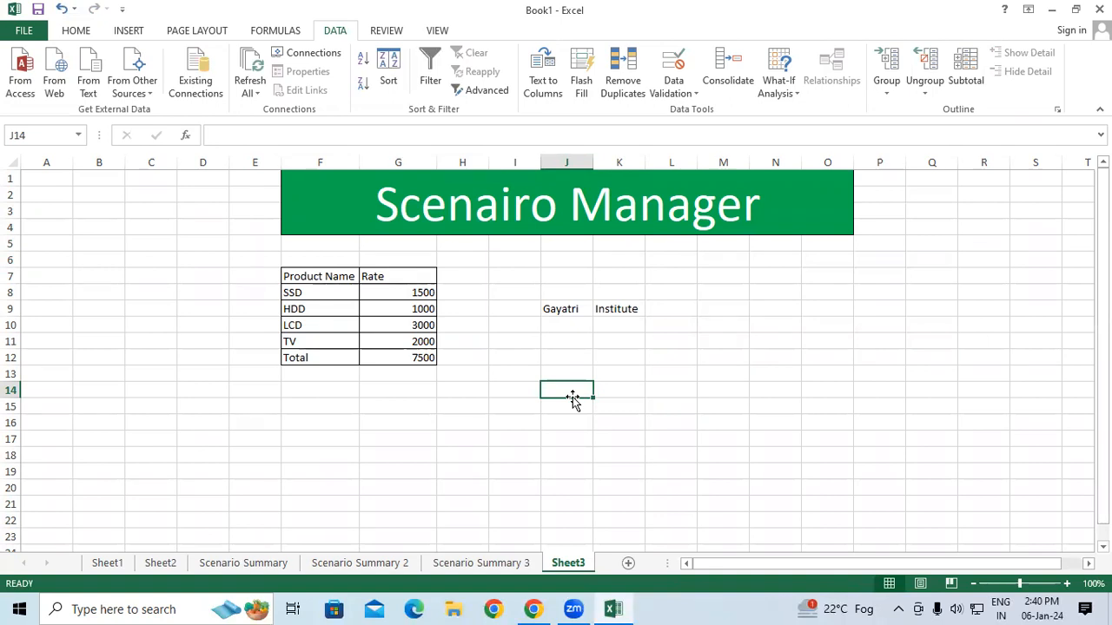
{"action": "type", "text": "Rakesh Su"}
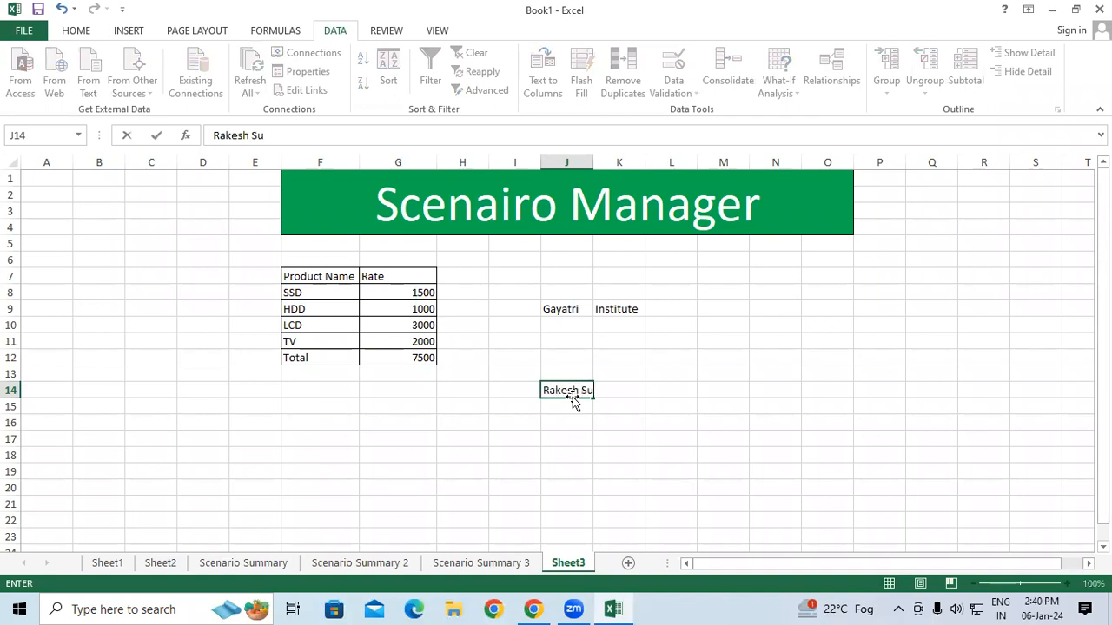
{"action": "type", "text": "resh Mukesh "}
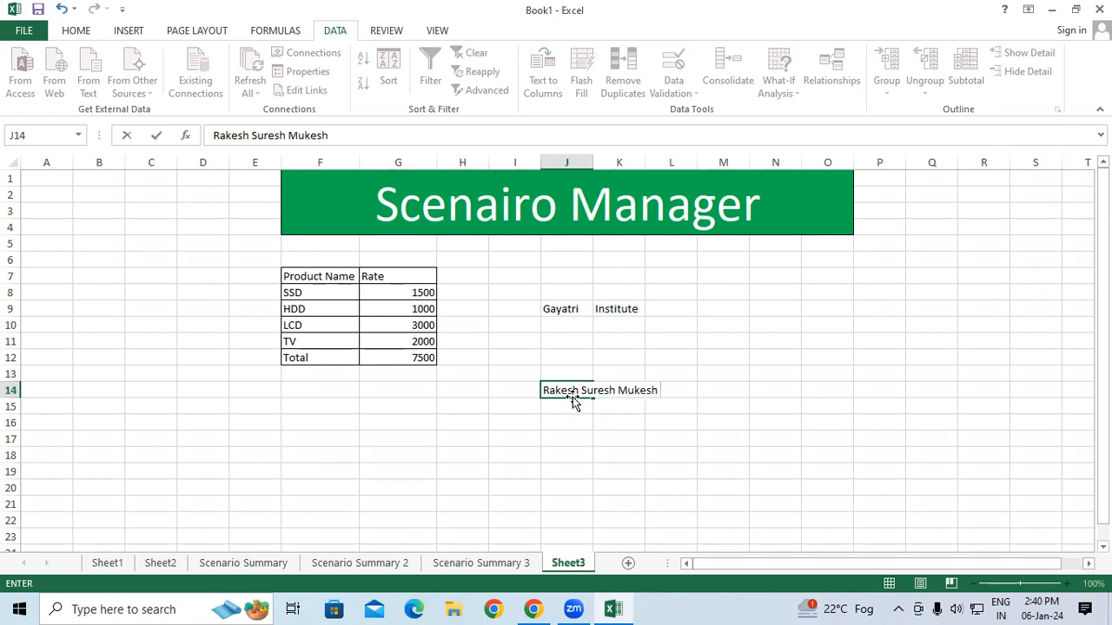
{"action": "type", "text": "Mahesh"}
{"action": "left_click", "coordinate": [600, 445]}
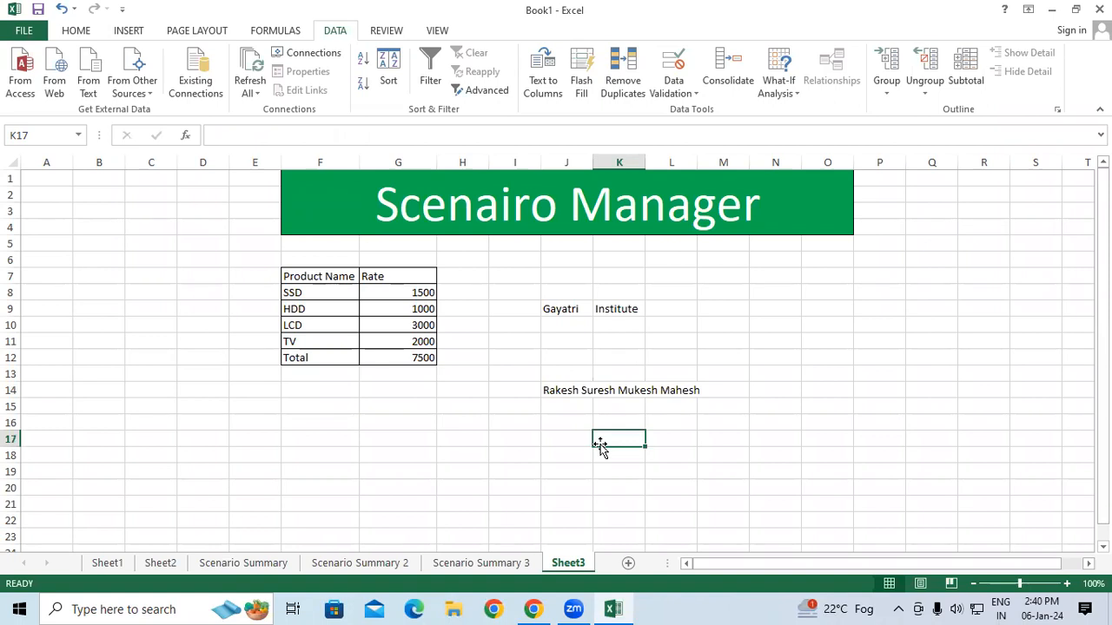
Check cells J14 through M14 one by one for which of them holds the names.
{"action": "left_click", "coordinate": [561, 391]}
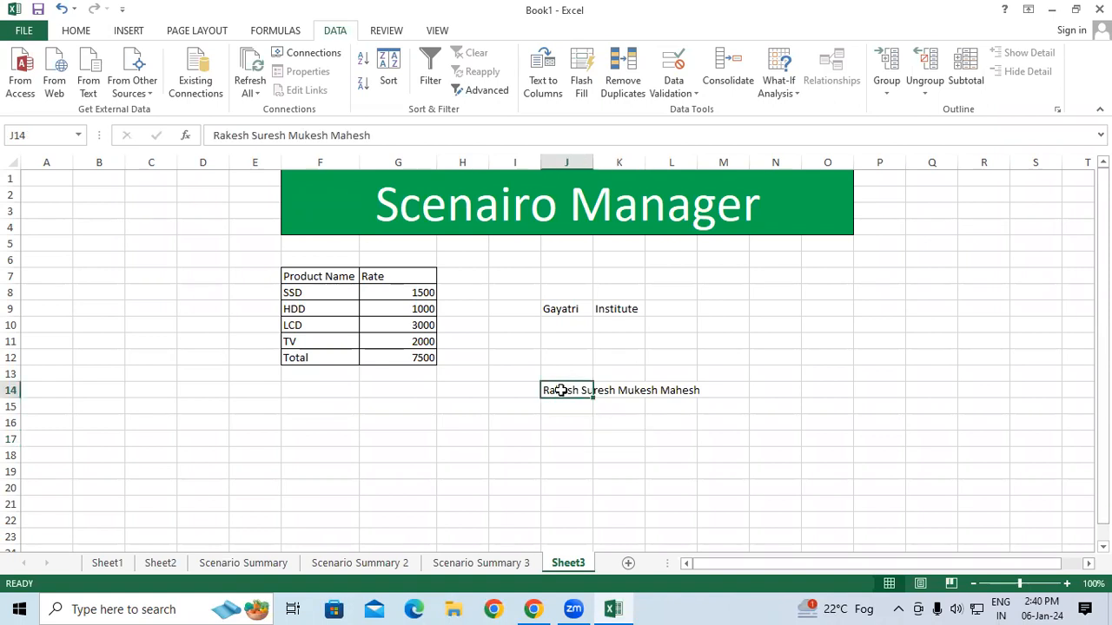
{"action": "key", "text": "Right"}
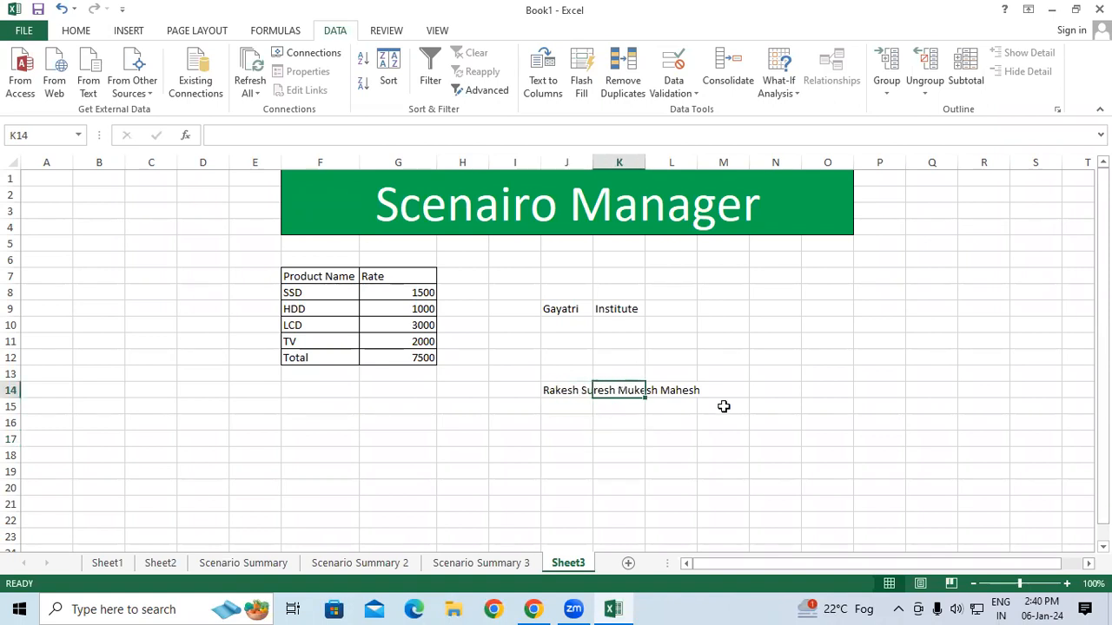
{"action": "key", "text": "Right"}
{"action": "key", "text": "Right"}
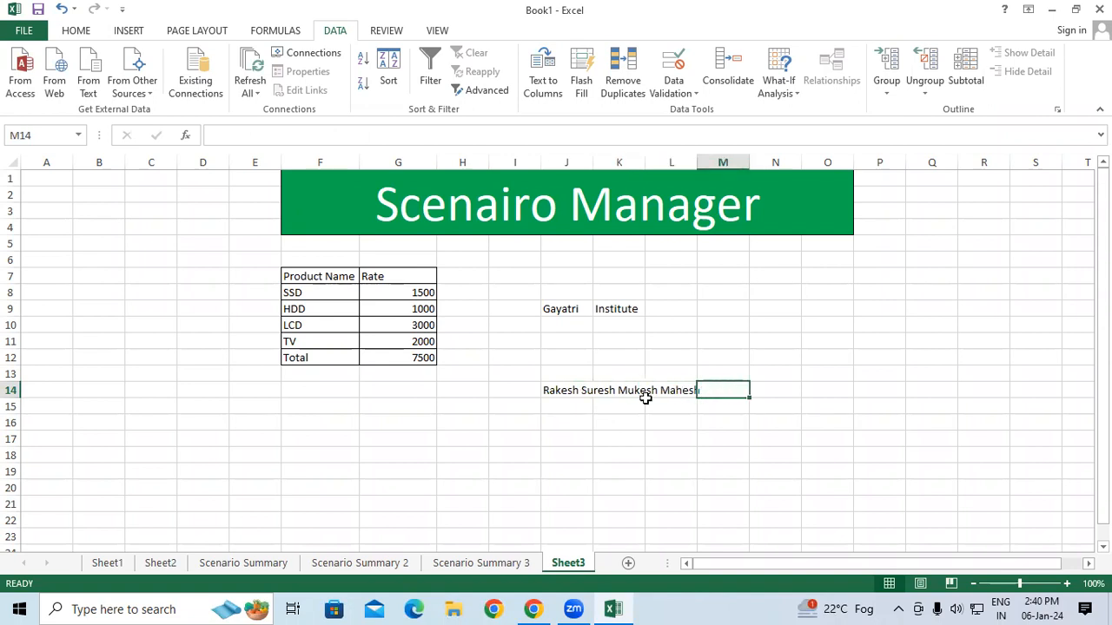
Split the names in J14 across columns with Text to Columns, using the Fixed width type and the General format.
{"action": "left_click", "coordinate": [559, 398]}
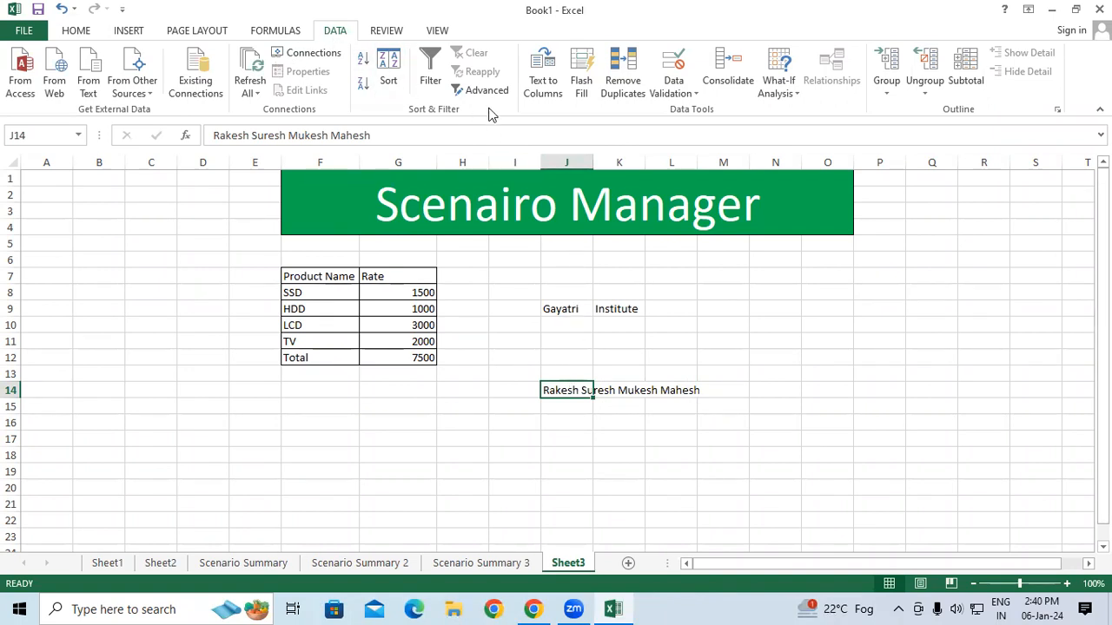
{"action": "left_click", "coordinate": [544, 74]}
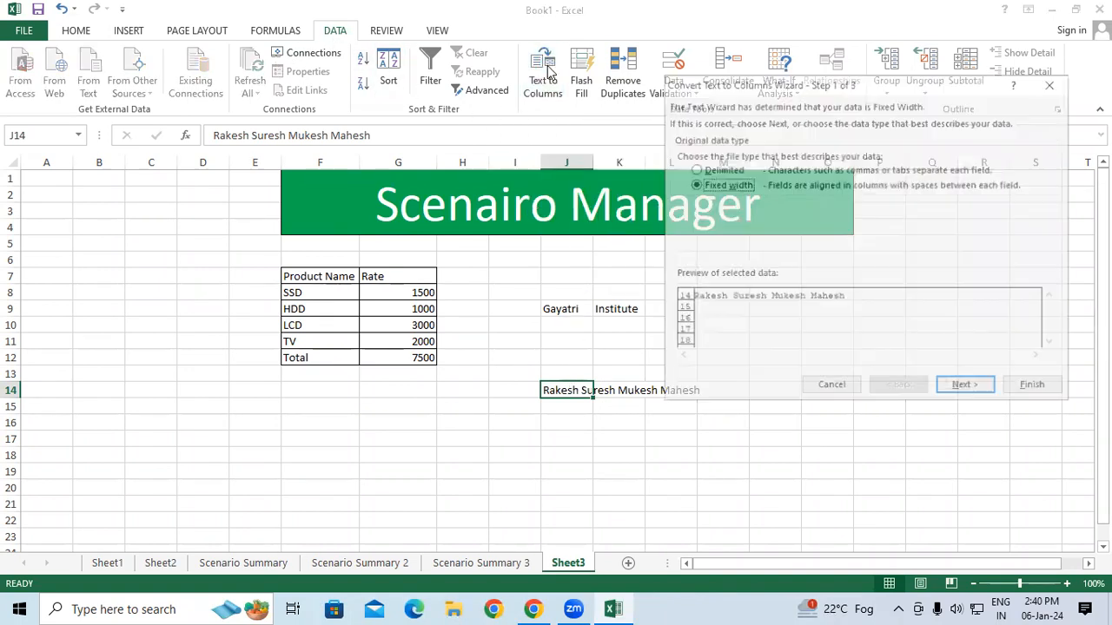
{"action": "left_click", "coordinate": [966, 388]}
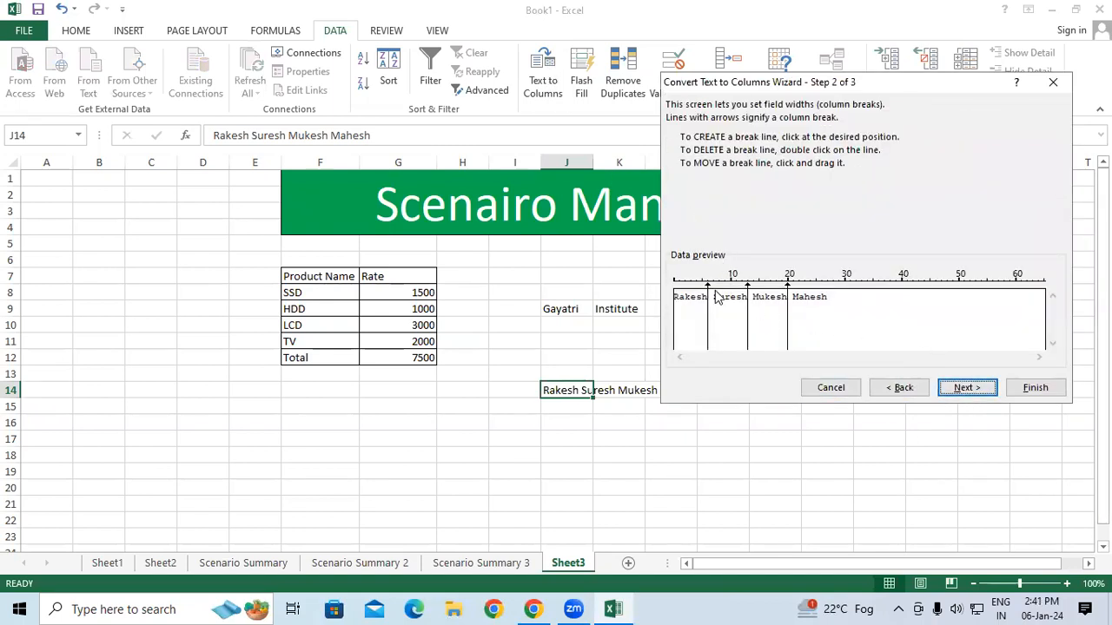
{"action": "left_click", "coordinate": [942, 390]}
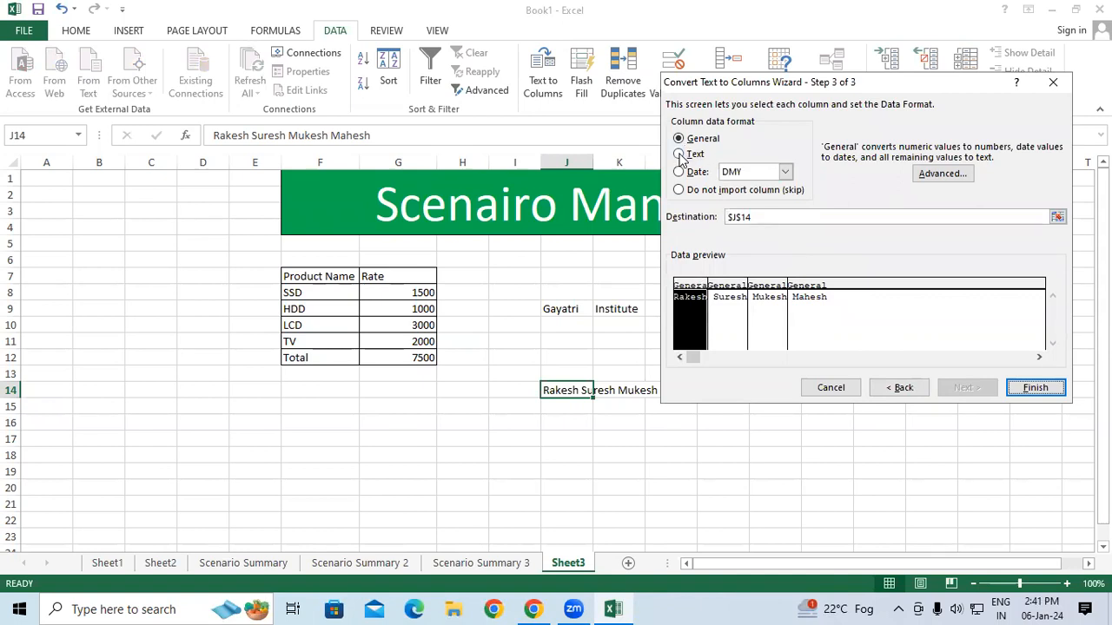
{"action": "left_click", "coordinate": [1032, 389]}
{"action": "left_click", "coordinate": [577, 450]}
Examine the separated names in columns J to M of row 14, and undo the split.
{"action": "left_click", "coordinate": [562, 392]}
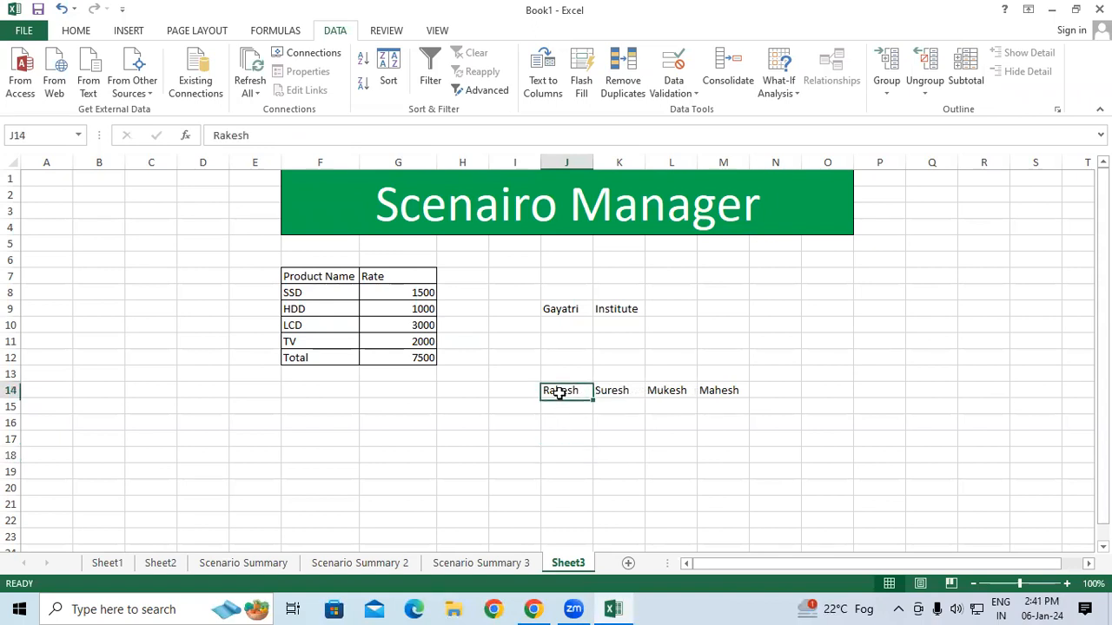
{"action": "left_click_drag", "start_coordinate": [567, 348], "coordinate": [576, 489]}
{"action": "left_click_drag", "start_coordinate": [612, 343], "coordinate": [641, 408]}
{"action": "left_click_drag", "start_coordinate": [658, 355], "coordinate": [676, 441]}
{"action": "left_click_drag", "start_coordinate": [721, 357], "coordinate": [721, 425]}
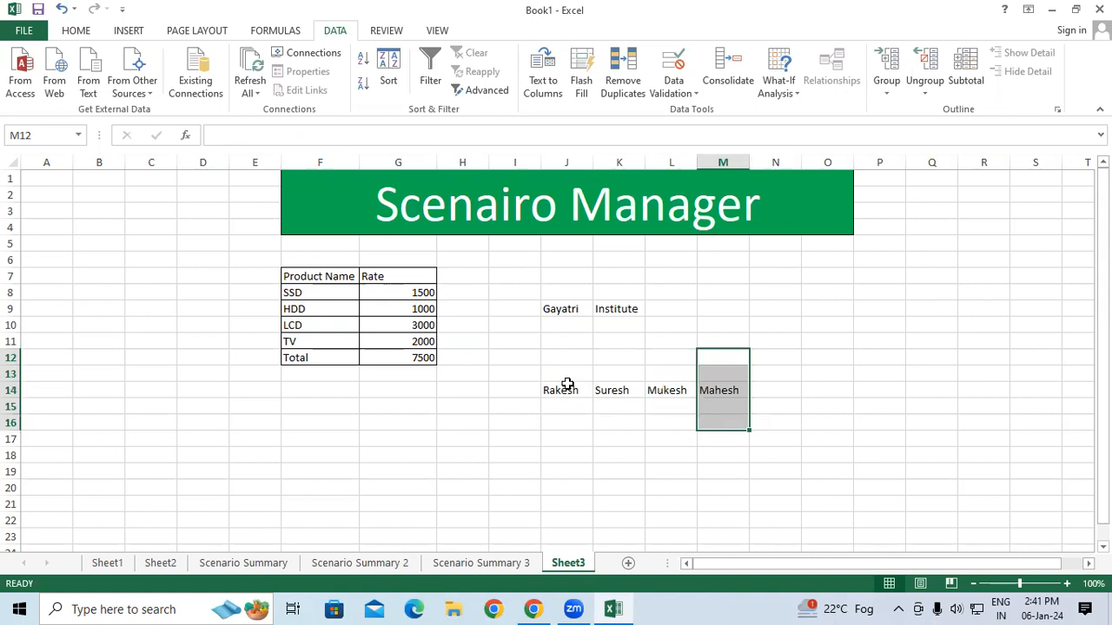
{"action": "left_click", "coordinate": [561, 391]}
{"action": "left_click", "coordinate": [62, 9]}
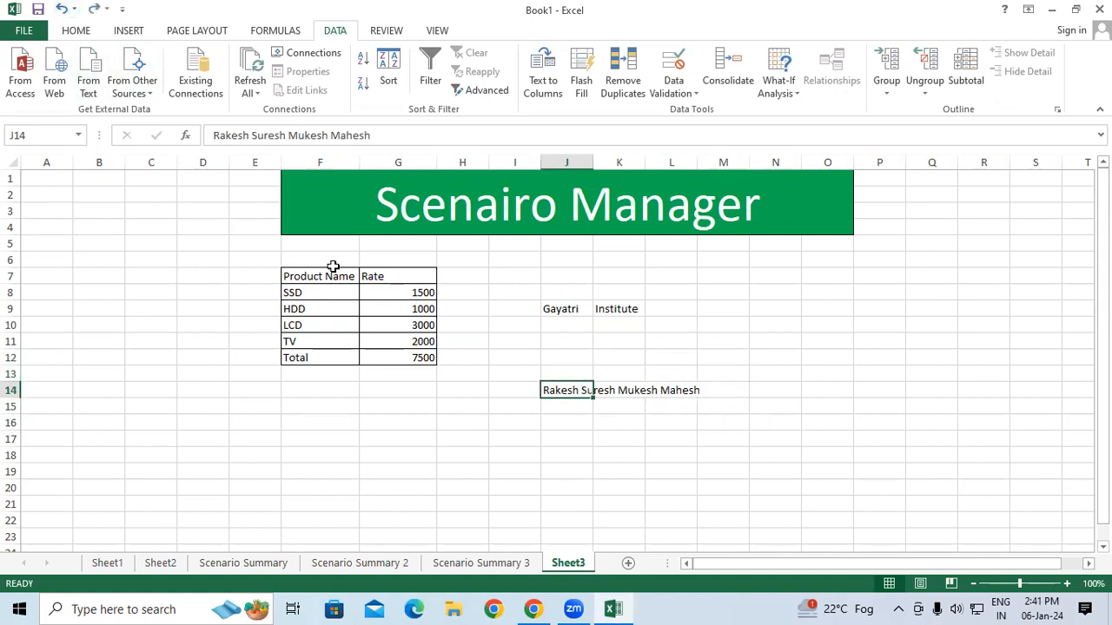
Spread the names in J14 down column J with Fill Justify, allowing the text to extend below the selected range.
{"action": "left_click", "coordinate": [569, 407]}
{"action": "left_click", "coordinate": [569, 422]}
{"action": "left_click", "coordinate": [569, 438]}
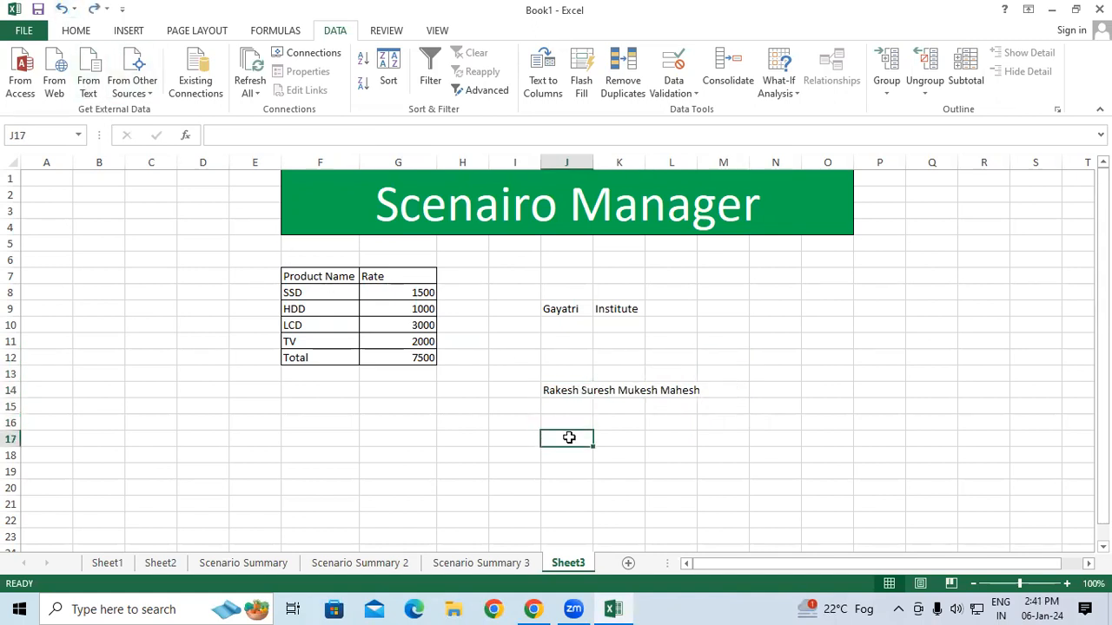
{"action": "left_click", "coordinate": [565, 390]}
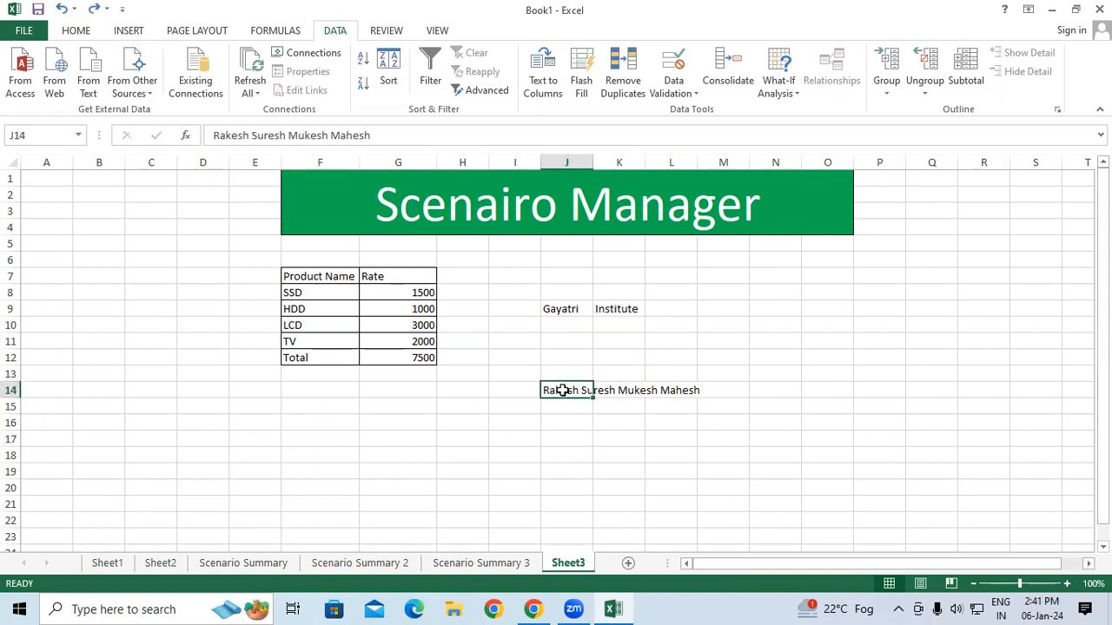
{"action": "left_click", "coordinate": [85, 35]}
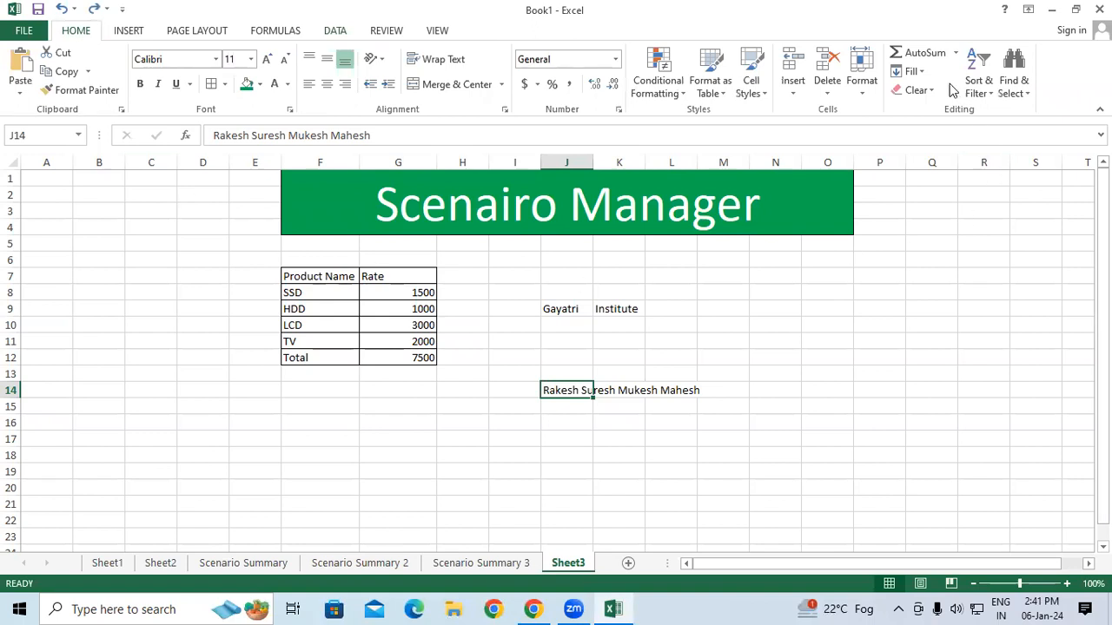
{"action": "left_click", "coordinate": [916, 73]}
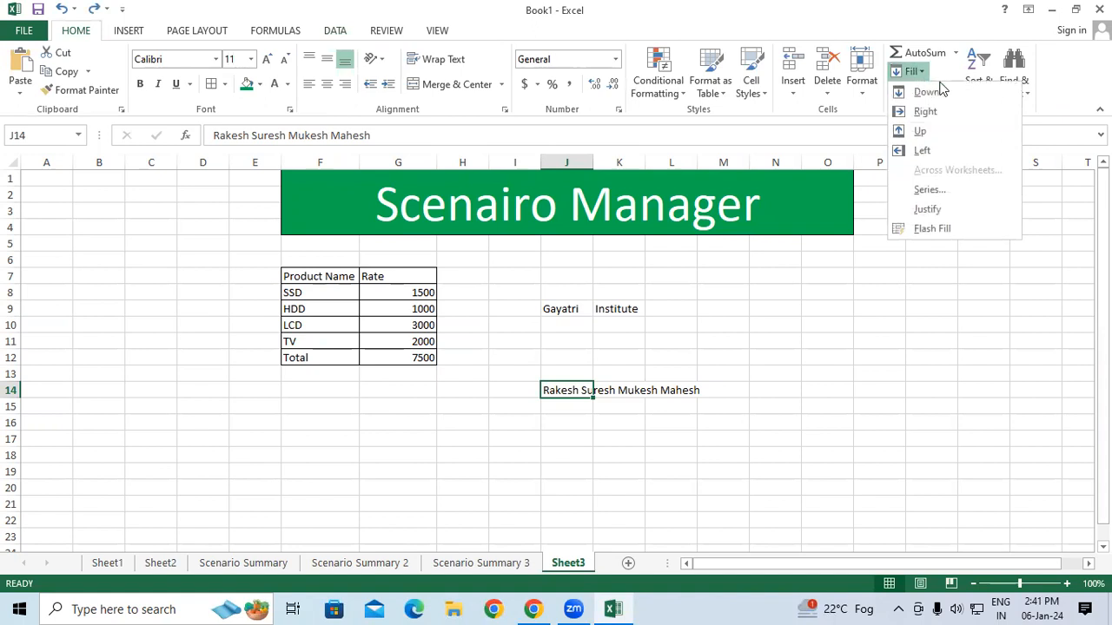
{"action": "left_click", "coordinate": [922, 210]}
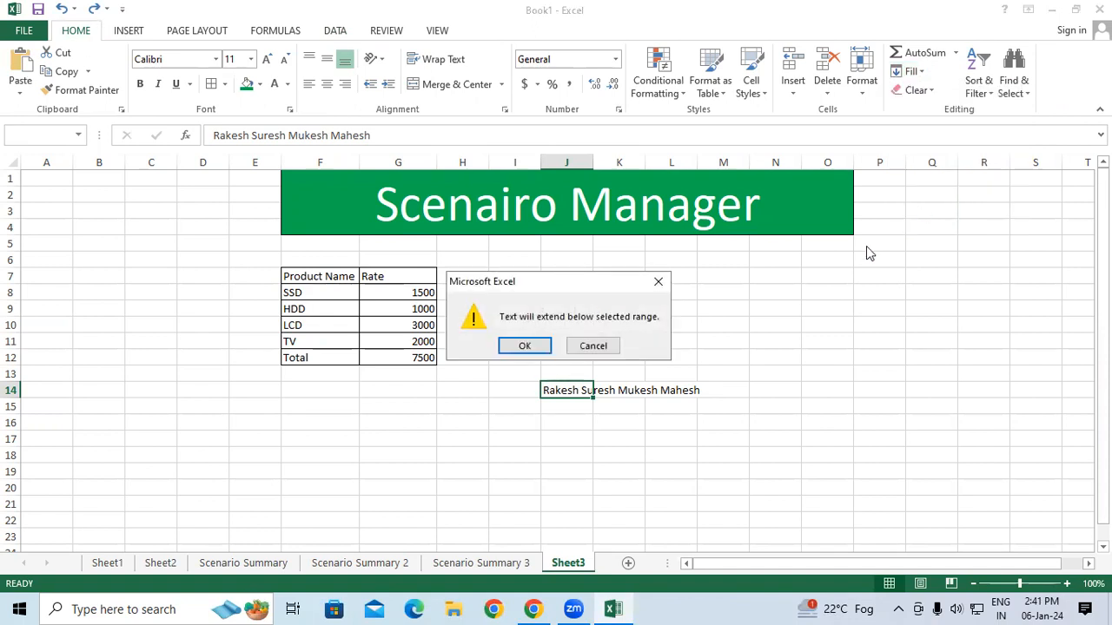
{"action": "left_click", "coordinate": [524, 346]}
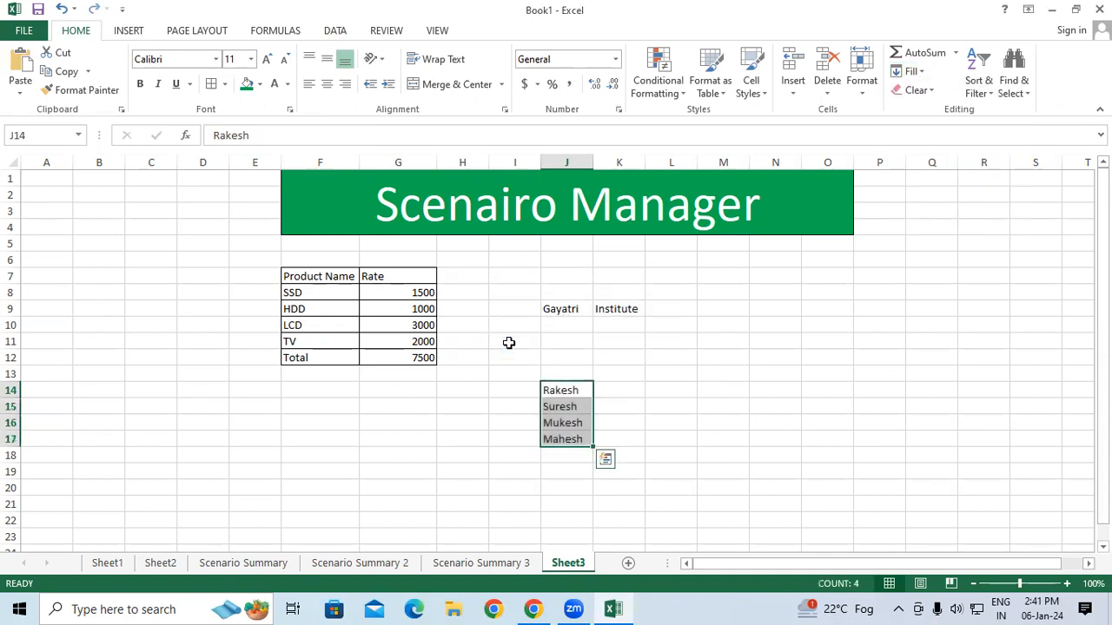
Check each name in cells J14 to J17, and undo the justify fill.
{"action": "left_click", "coordinate": [569, 398]}
{"action": "left_click", "coordinate": [569, 407]}
{"action": "left_click", "coordinate": [569, 423]}
{"action": "left_click", "coordinate": [567, 440]}
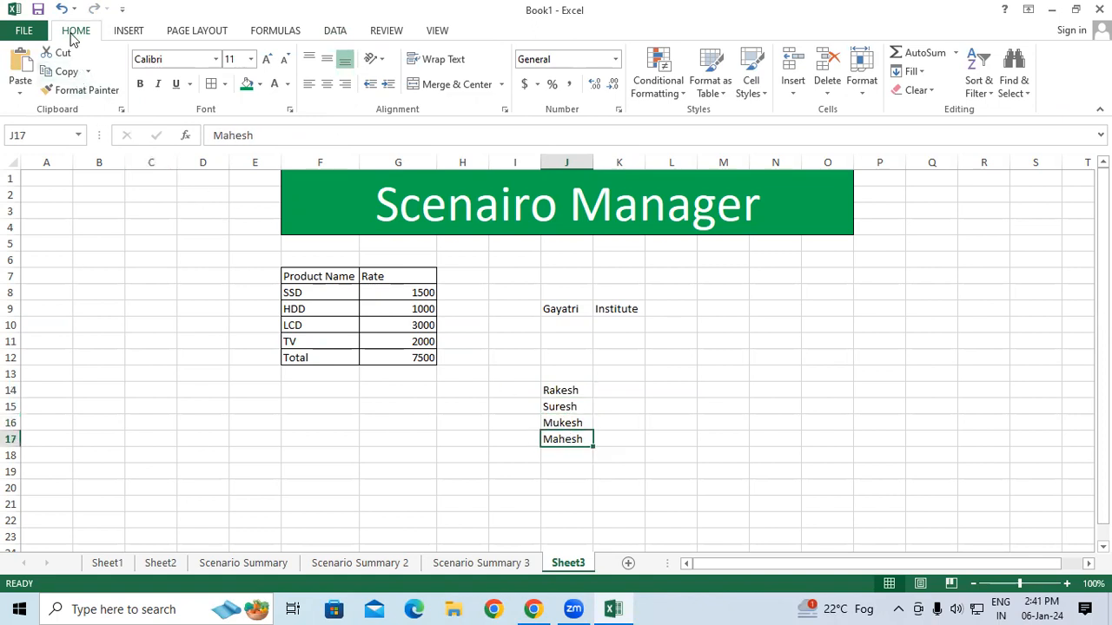
{"action": "left_click", "coordinate": [61, 9]}
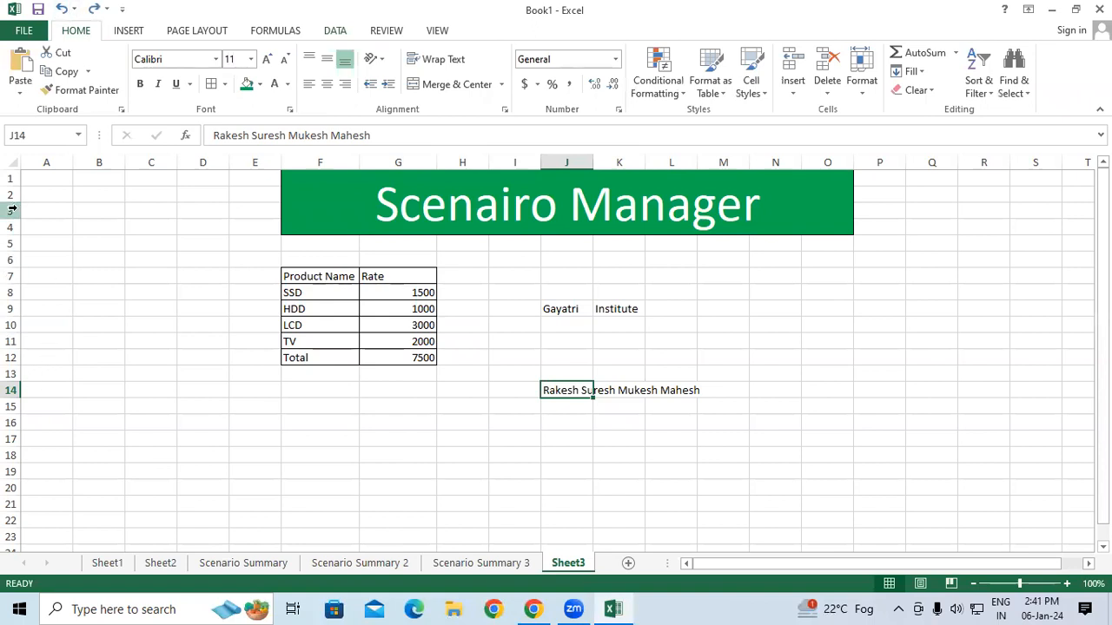
Select row 14 and columns L, M and N in turn to compare rows with columns.
{"action": "left_click", "coordinate": [8, 391]}
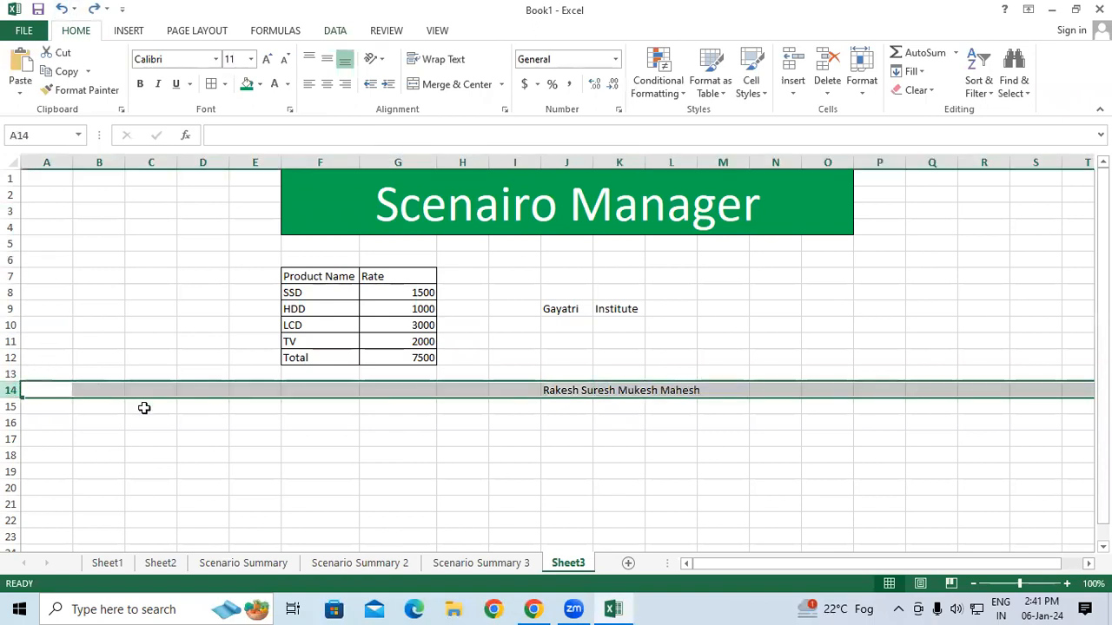
{"action": "left_click", "coordinate": [680, 160]}
{"action": "left_click", "coordinate": [720, 162]}
{"action": "left_click", "coordinate": [774, 160]}
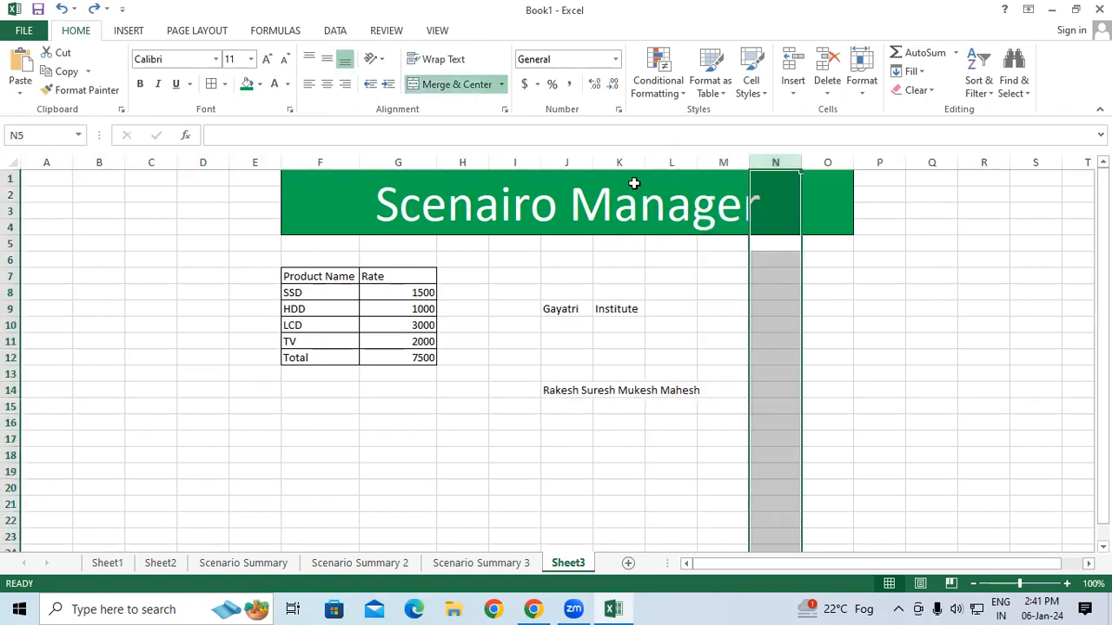
{"action": "left_click", "coordinate": [552, 176]}
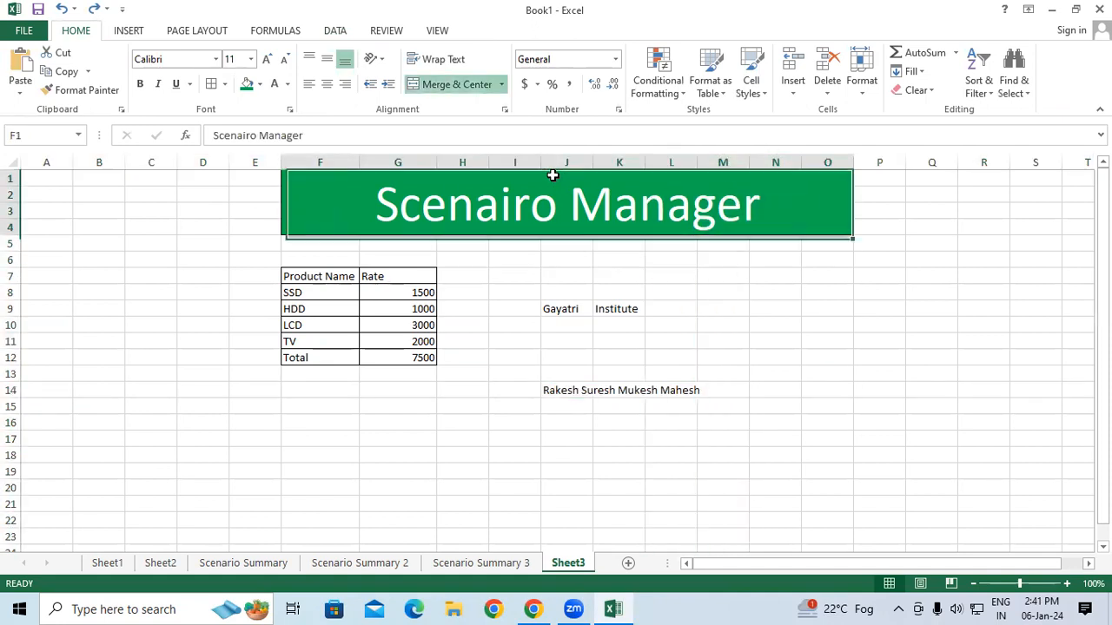
{"action": "left_click", "coordinate": [565, 390]}
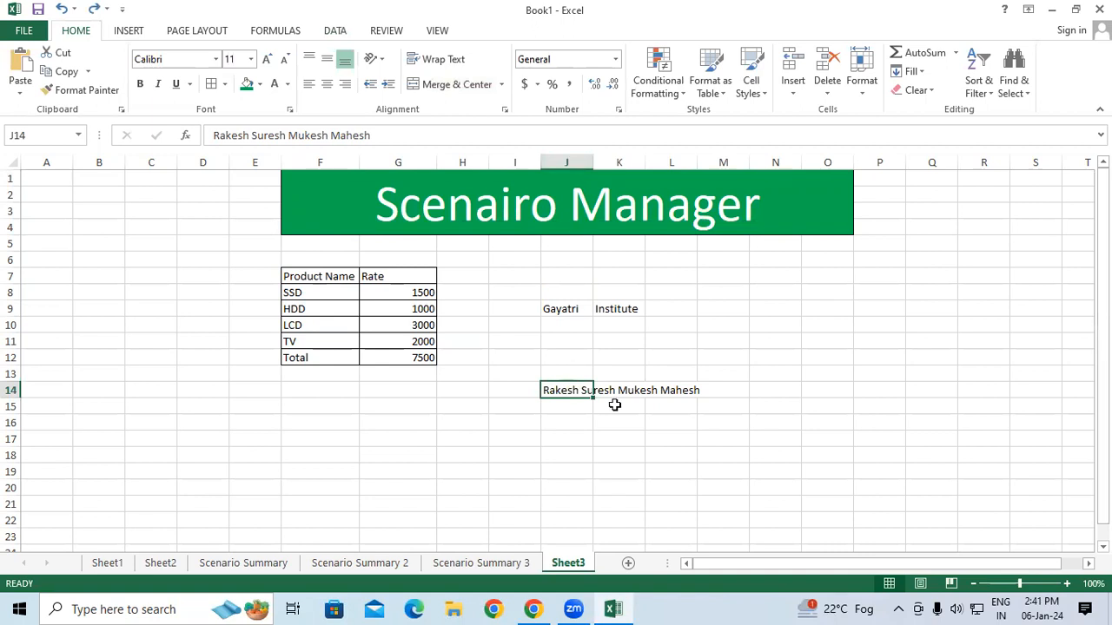
{"action": "left_click", "coordinate": [339, 32]}
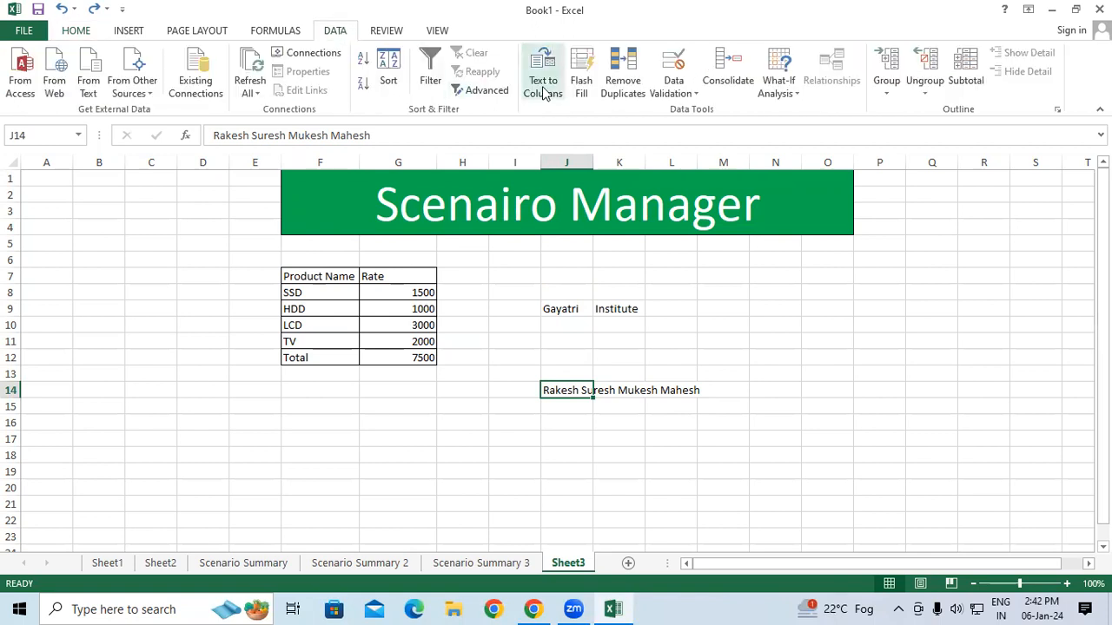
{"action": "left_click", "coordinate": [571, 422]}
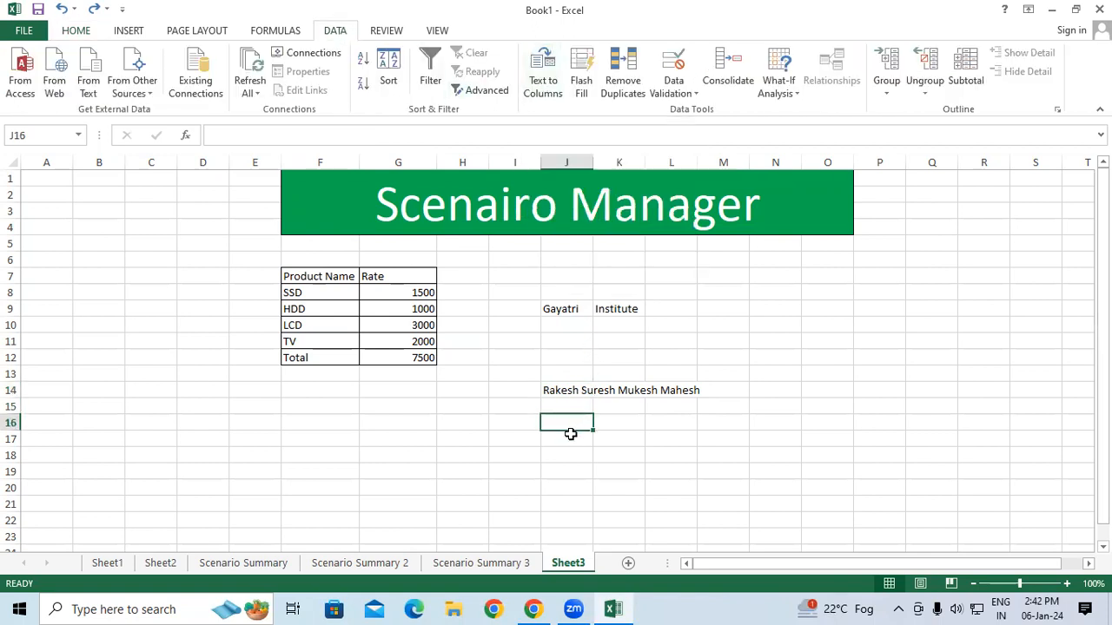
Spread the space-separated names in J14 down cells J14 to J17 with Fill Justify, accepting the extension below the selected range.
{"action": "left_click", "coordinate": [554, 387]}
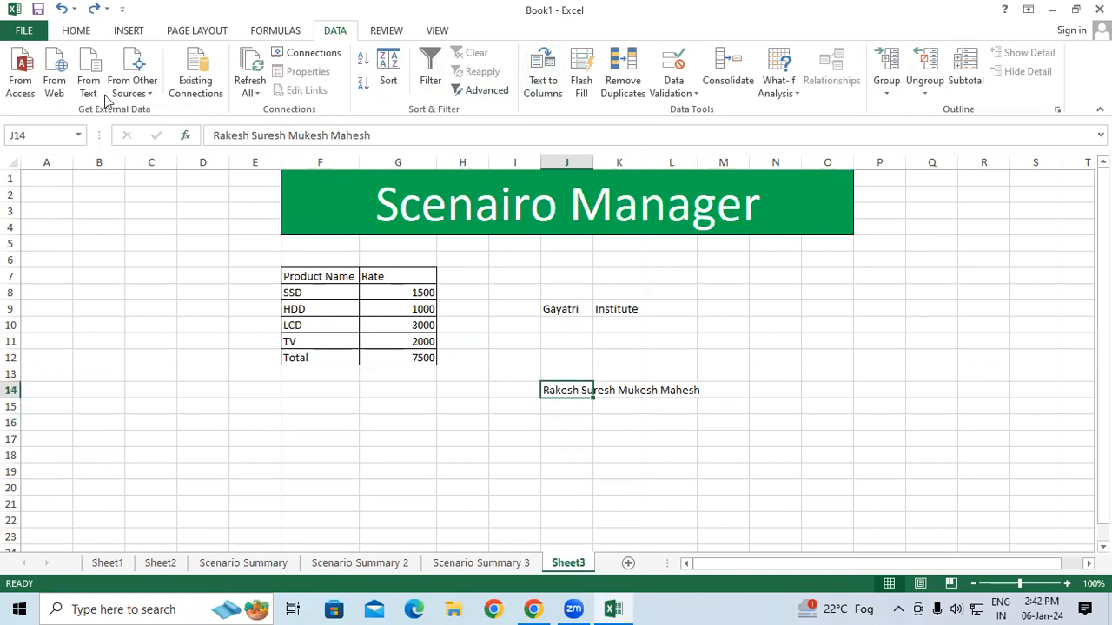
{"action": "left_click", "coordinate": [84, 31]}
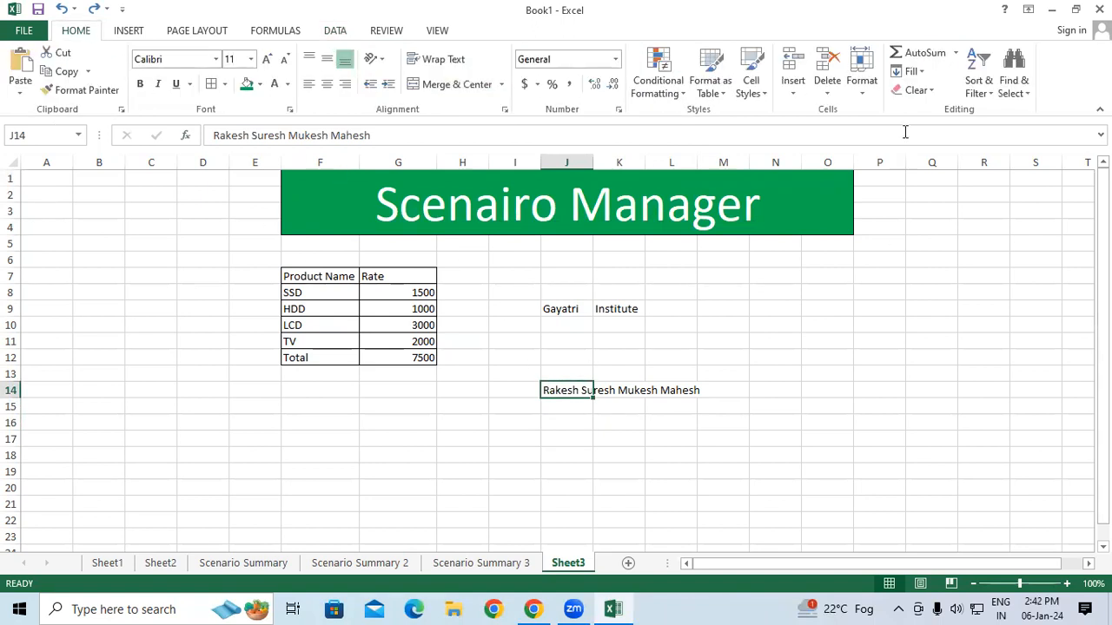
{"action": "left_click", "coordinate": [910, 71]}
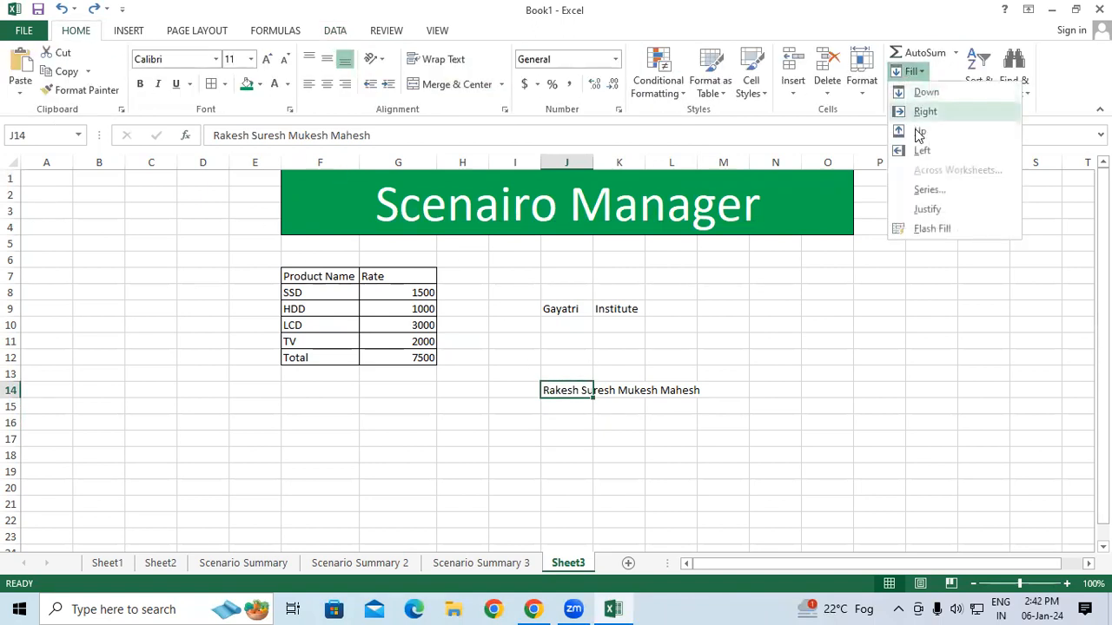
{"action": "left_click", "coordinate": [927, 209]}
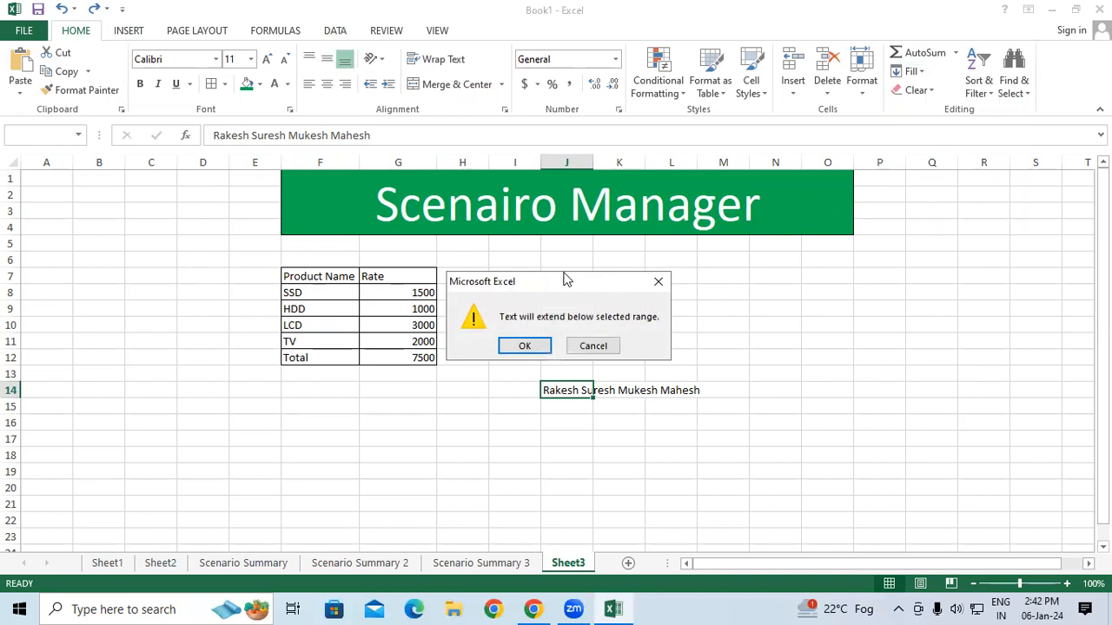
{"action": "left_click_drag", "start_coordinate": [572, 278], "coordinate": [705, 195]}
{"action": "left_click", "coordinate": [661, 264]}
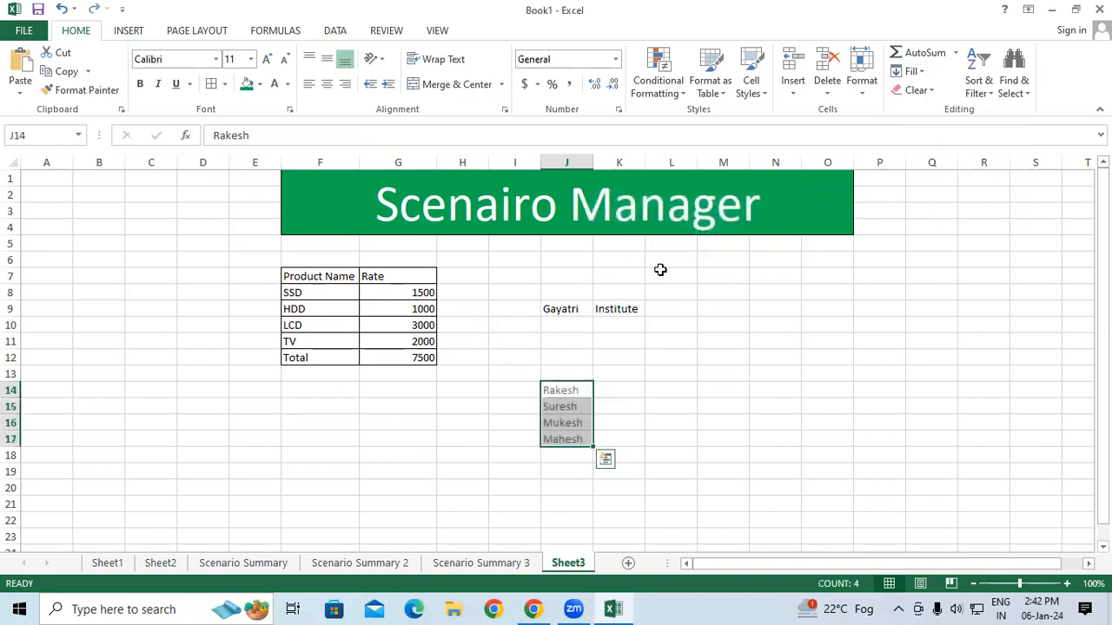
{"action": "left_click", "coordinate": [670, 401]}
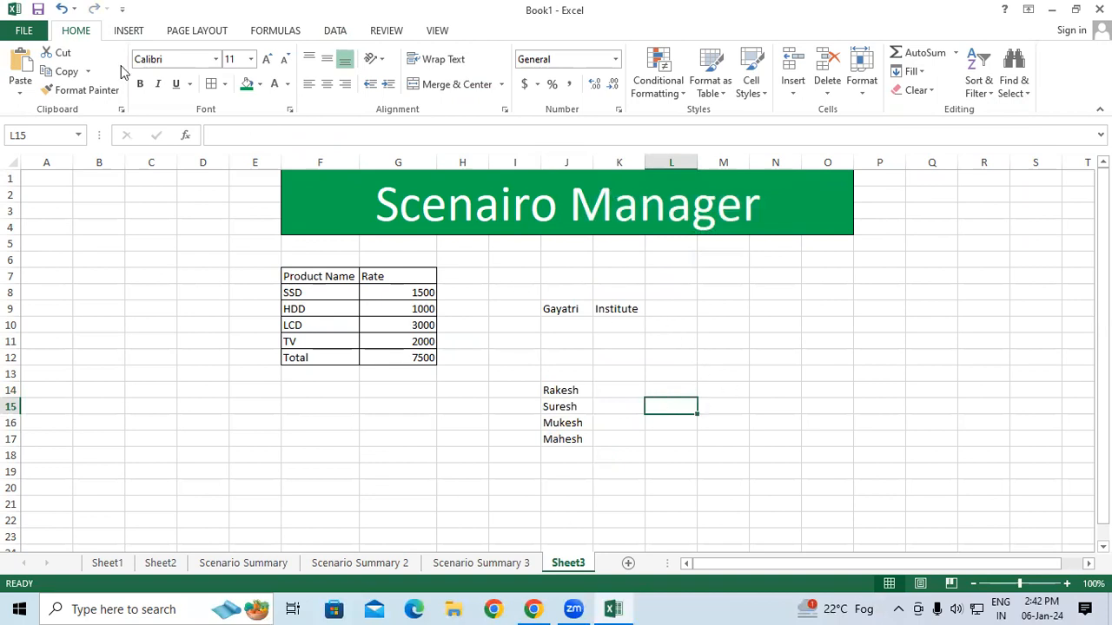
Undo the justified split of the names, and try wrapping the combined text in cell J14.
{"action": "left_click", "coordinate": [60, 8]}
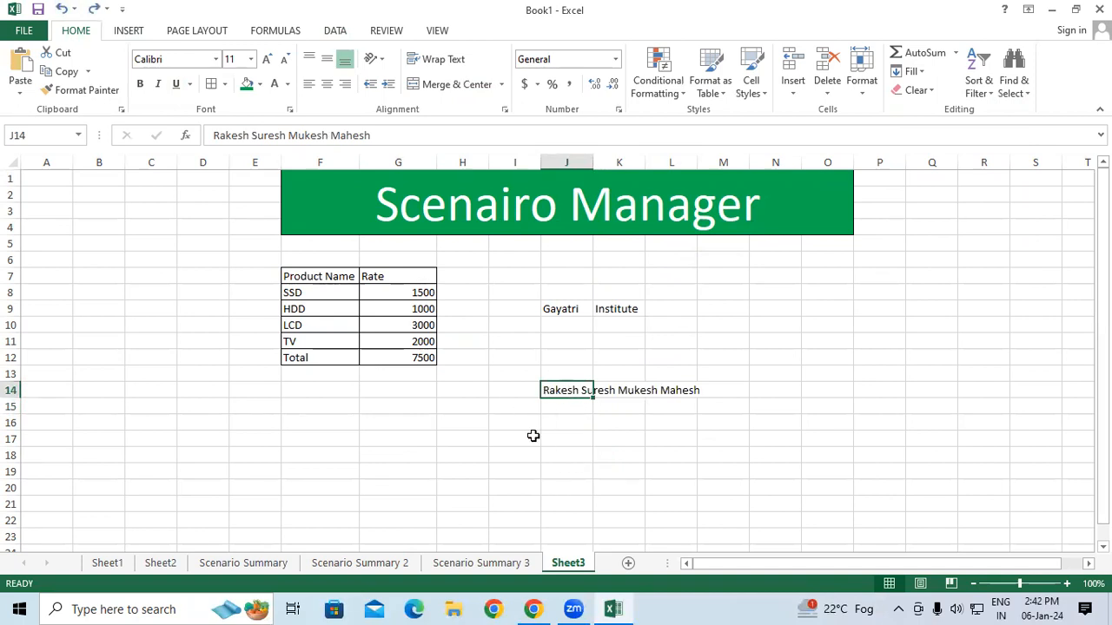
{"action": "left_click", "coordinate": [435, 59]}
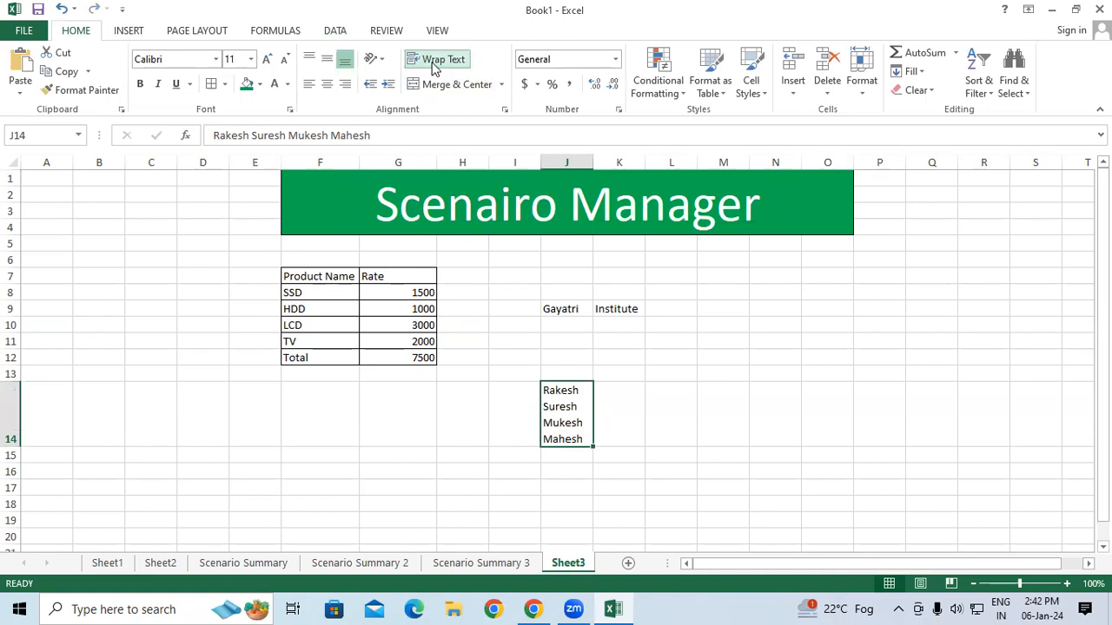
{"action": "left_click", "coordinate": [630, 424]}
{"action": "left_click", "coordinate": [564, 396]}
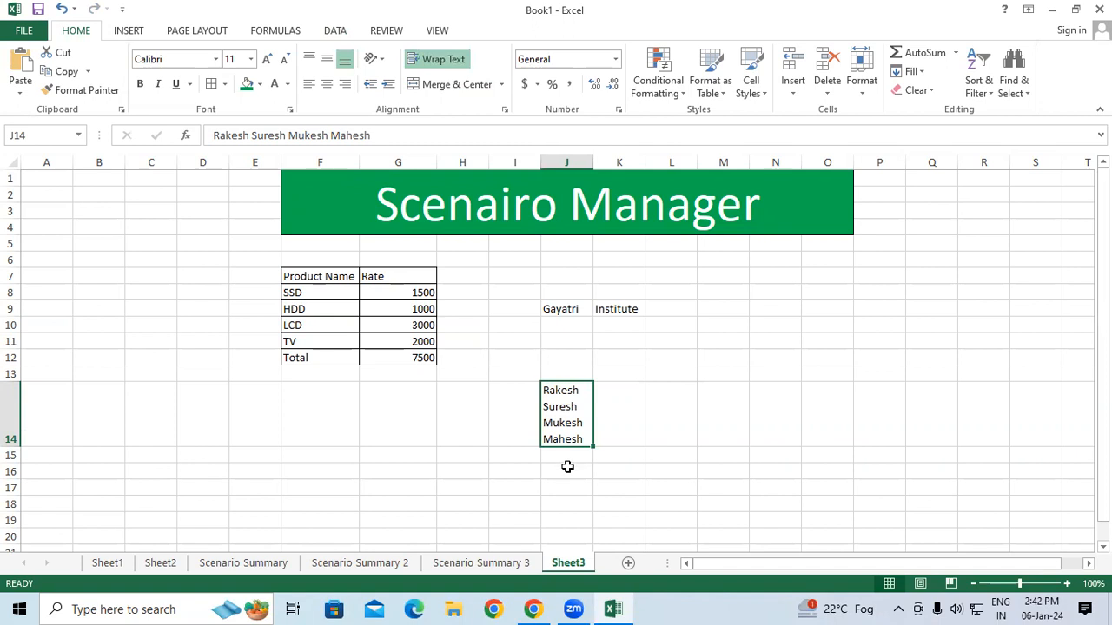
{"action": "left_click", "coordinate": [422, 65]}
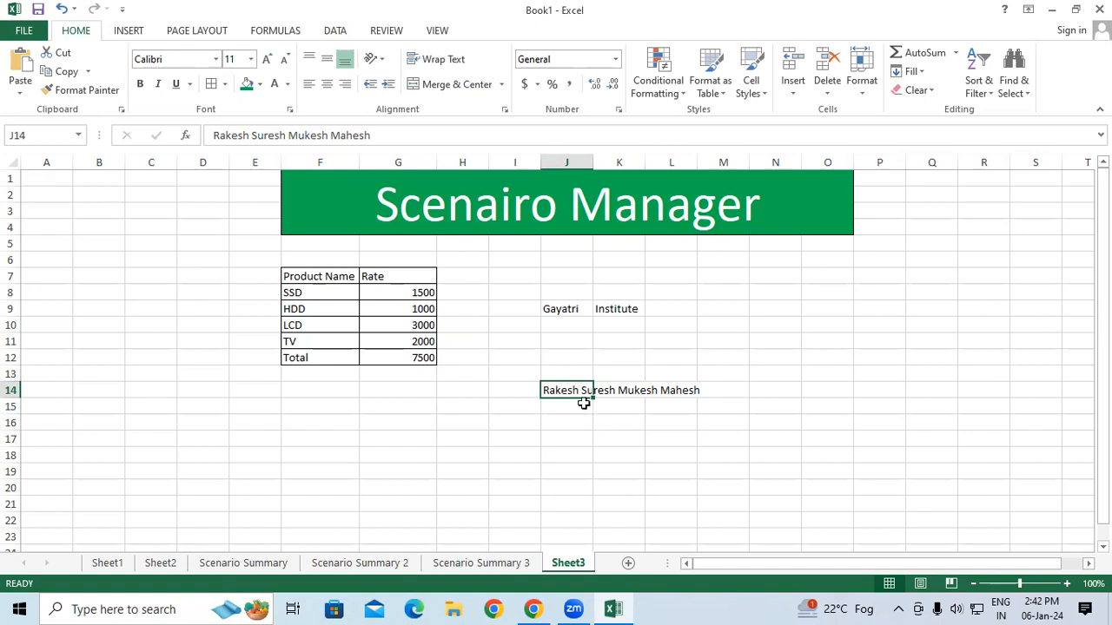
Try wrapping the list of names inside cell J14 once more and undo the wrapping.
{"action": "left_click", "coordinate": [573, 409]}
{"action": "left_click", "coordinate": [568, 390]}
{"action": "left_click", "coordinate": [919, 73]}
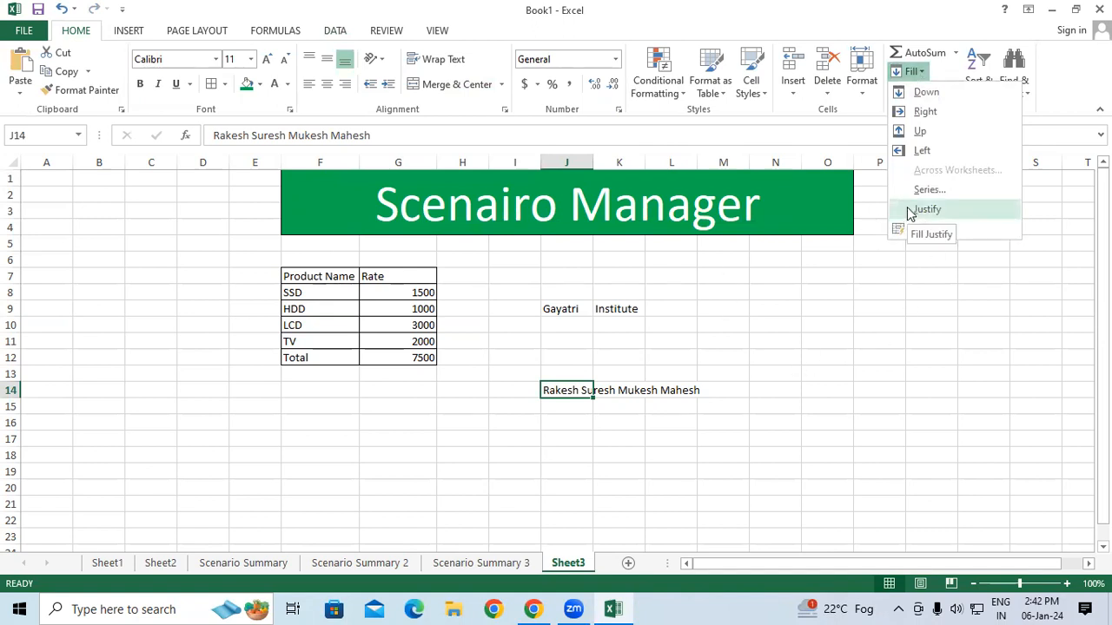
{"action": "left_click", "coordinate": [563, 404]}
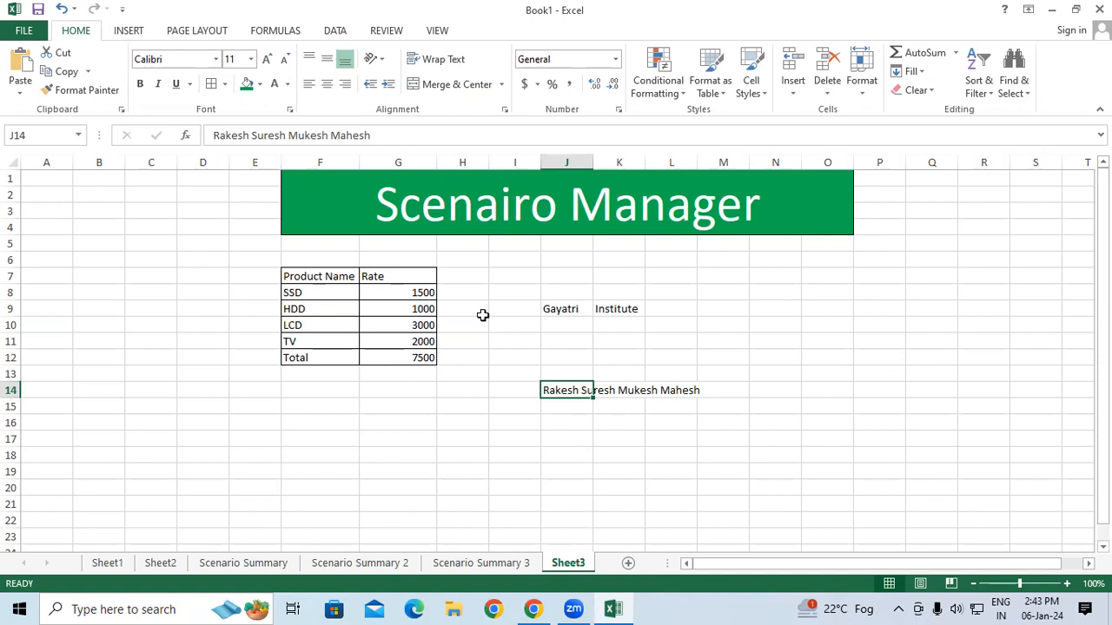
{"action": "left_click", "coordinate": [446, 69]}
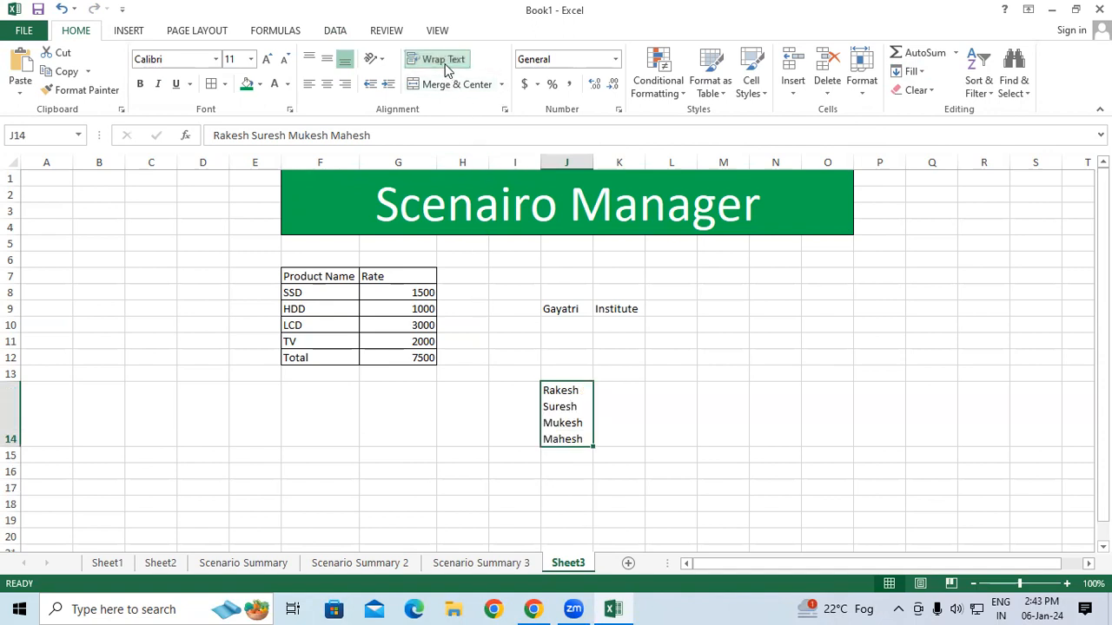
{"action": "left_click", "coordinate": [648, 436]}
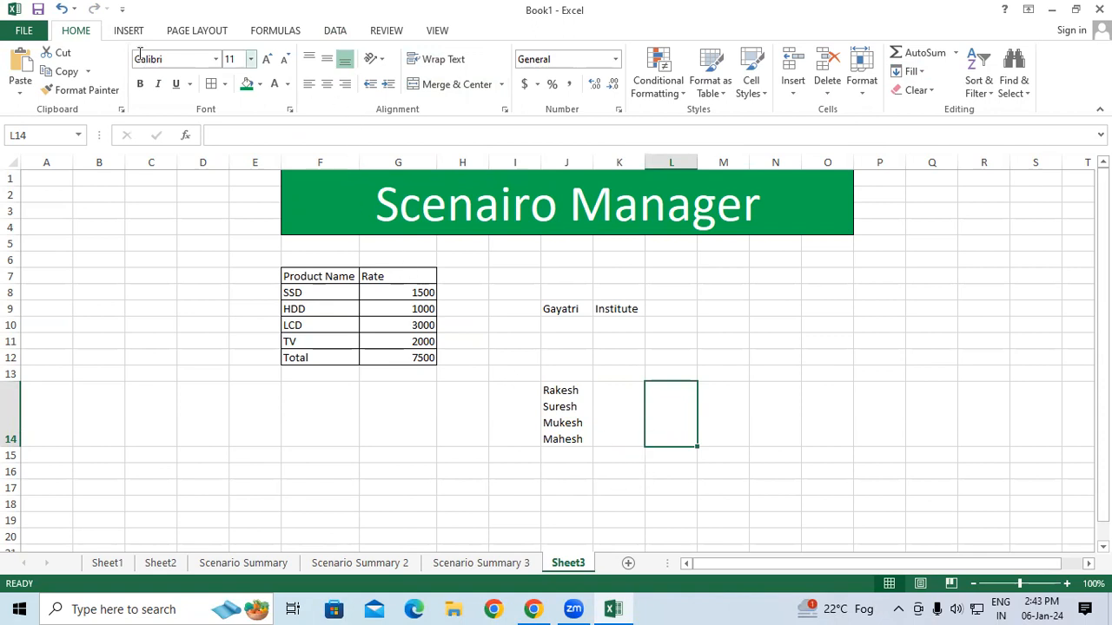
{"action": "left_click", "coordinate": [61, 8]}
Split the names in J14 into the cells below with Fill Justify, allowing text to extend below the selected range.
{"action": "left_click", "coordinate": [337, 34]}
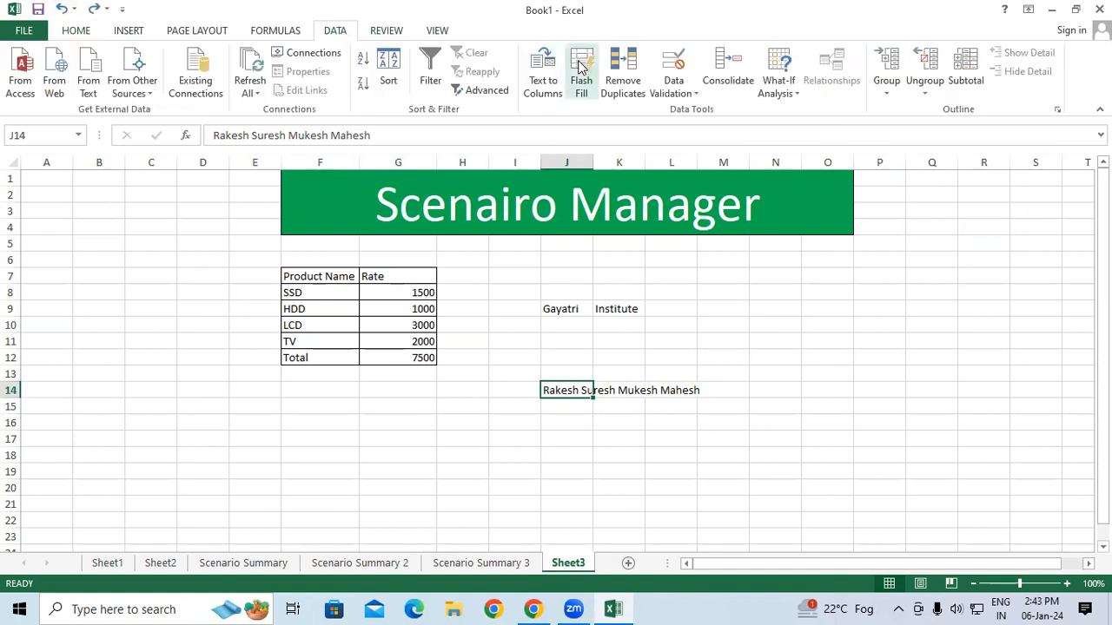
{"action": "left_click", "coordinate": [80, 31]}
{"action": "left_click", "coordinate": [910, 71]}
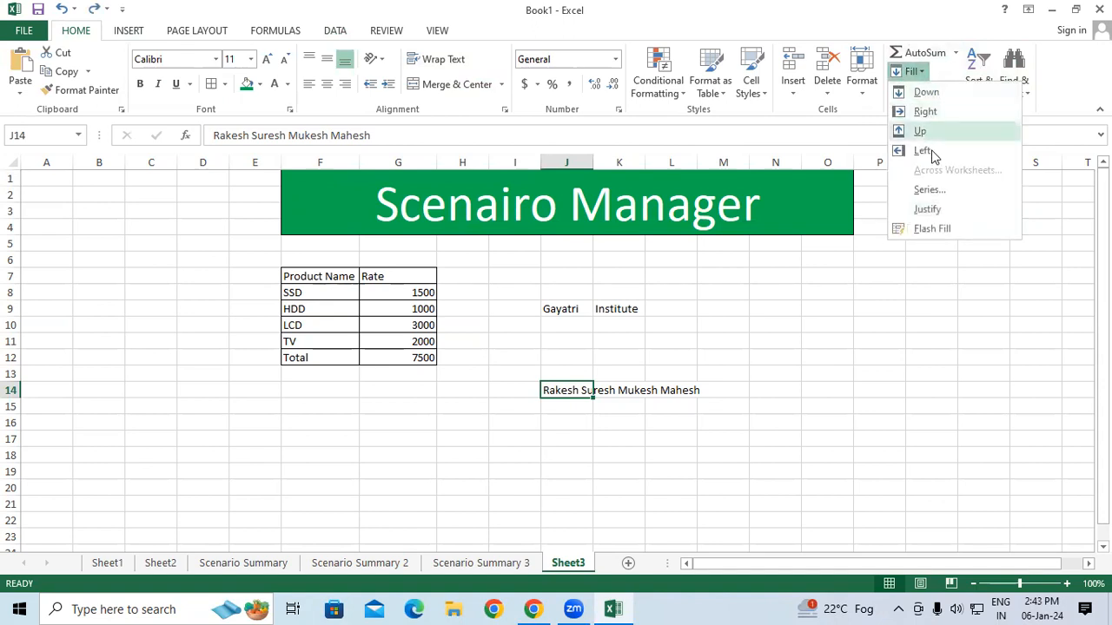
{"action": "left_click", "coordinate": [928, 209]}
{"action": "left_click", "coordinate": [523, 346]}
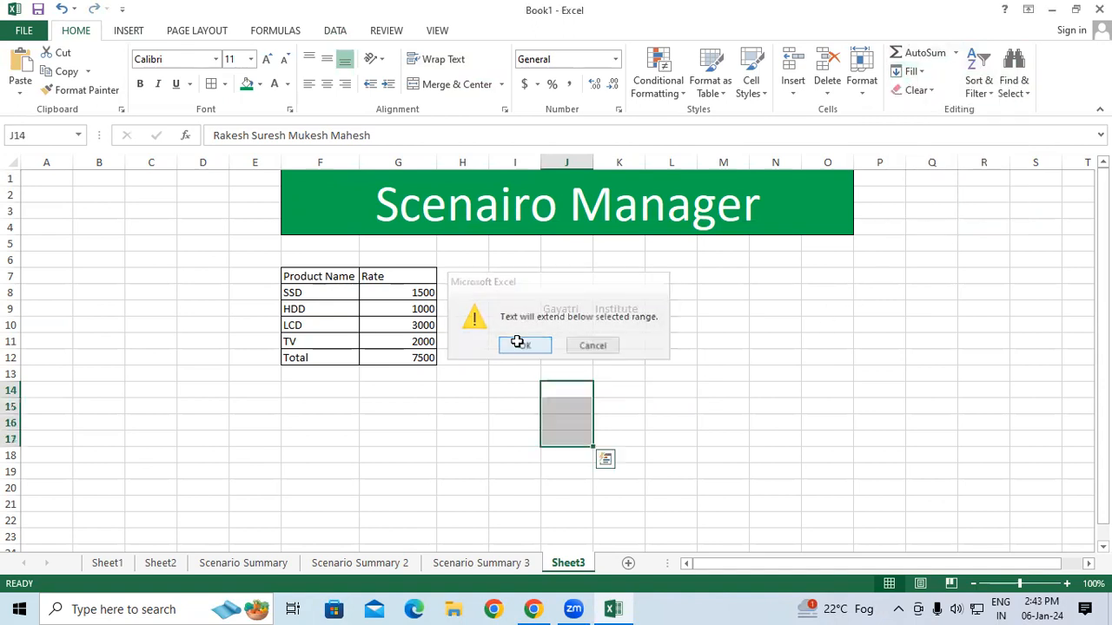
Append a surname to each of the first names in cells J14 and J15.
{"action": "left_click", "coordinate": [565, 388]}
{"action": "key", "text": "F2"}
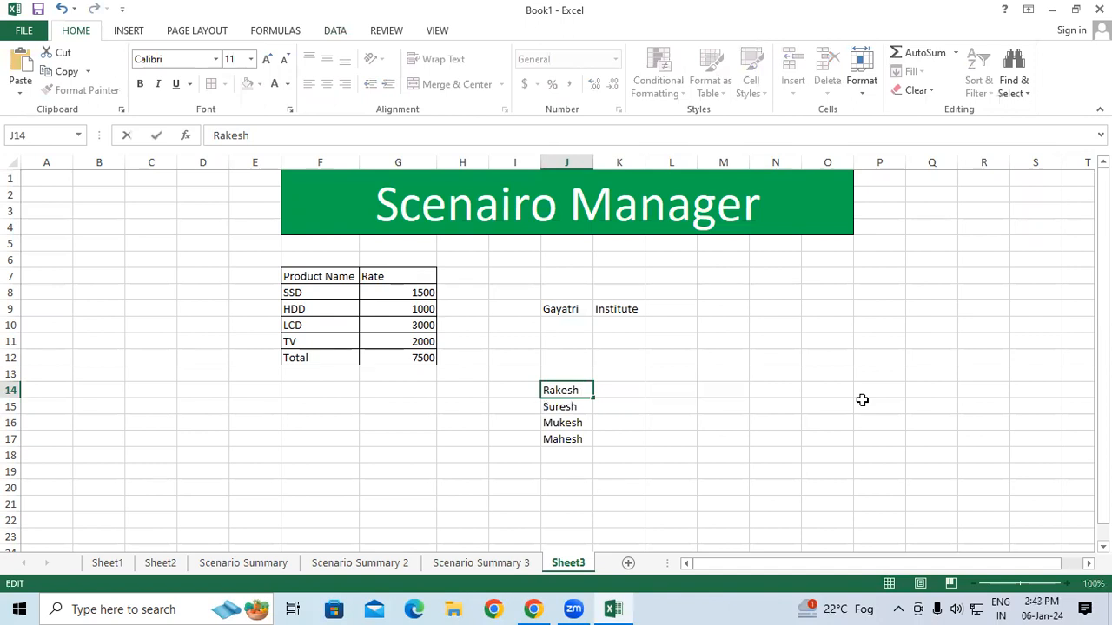
{"action": "type", "text": "Kushwaha"}
{"action": "key", "text": "Return"}
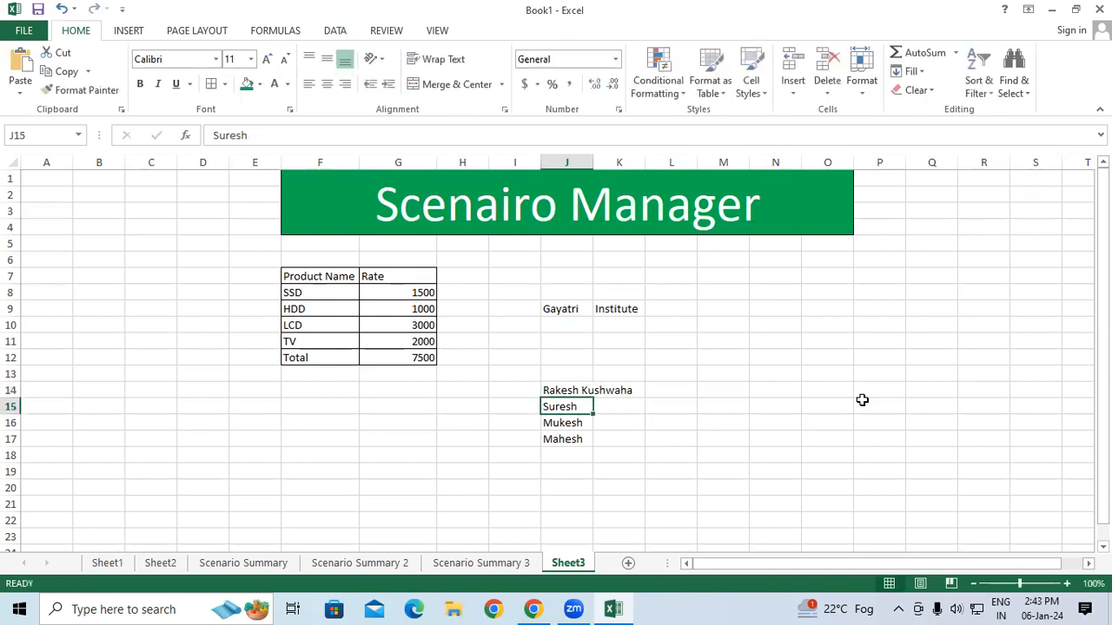
{"action": "double_click", "coordinate": [580, 407]}
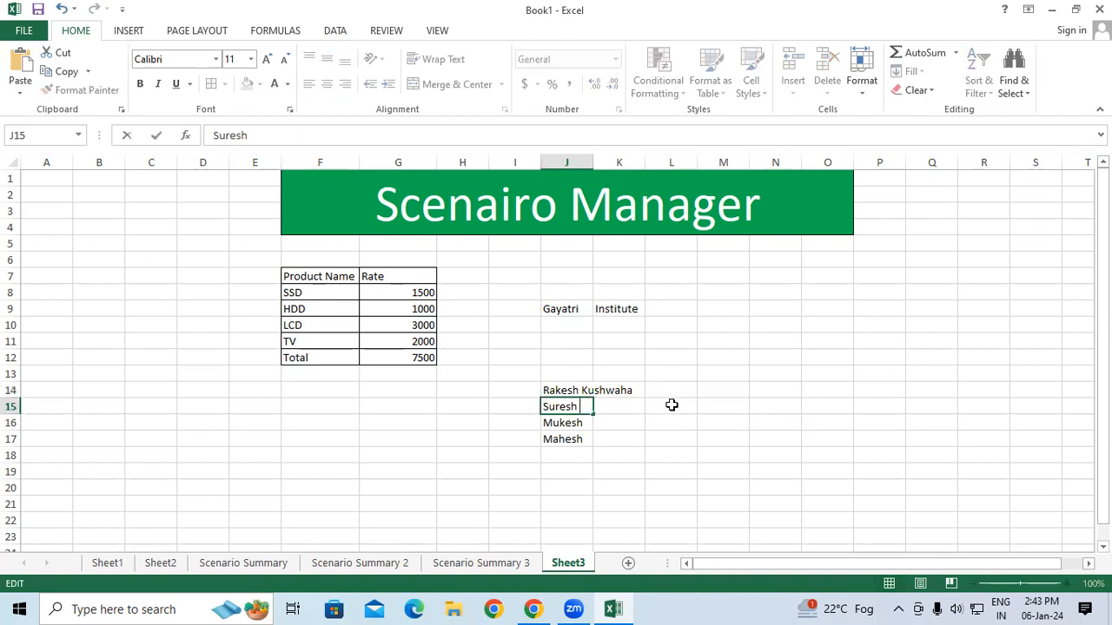
{"action": "type", "text": "V"}
{"action": "key", "text": "BackSpace"}
{"action": "type", "text": "Prasad"}
{"action": "key", "text": "Return"}
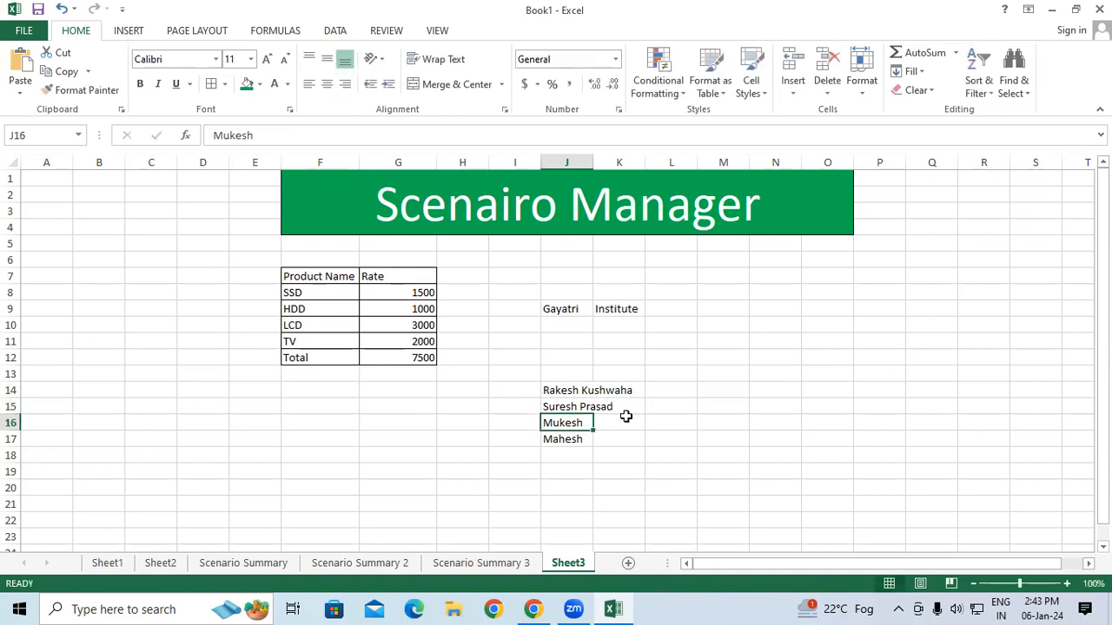
Append surnames to the first names in J16 and J17, and autofit the width of column J.
{"action": "double_click", "coordinate": [586, 421]}
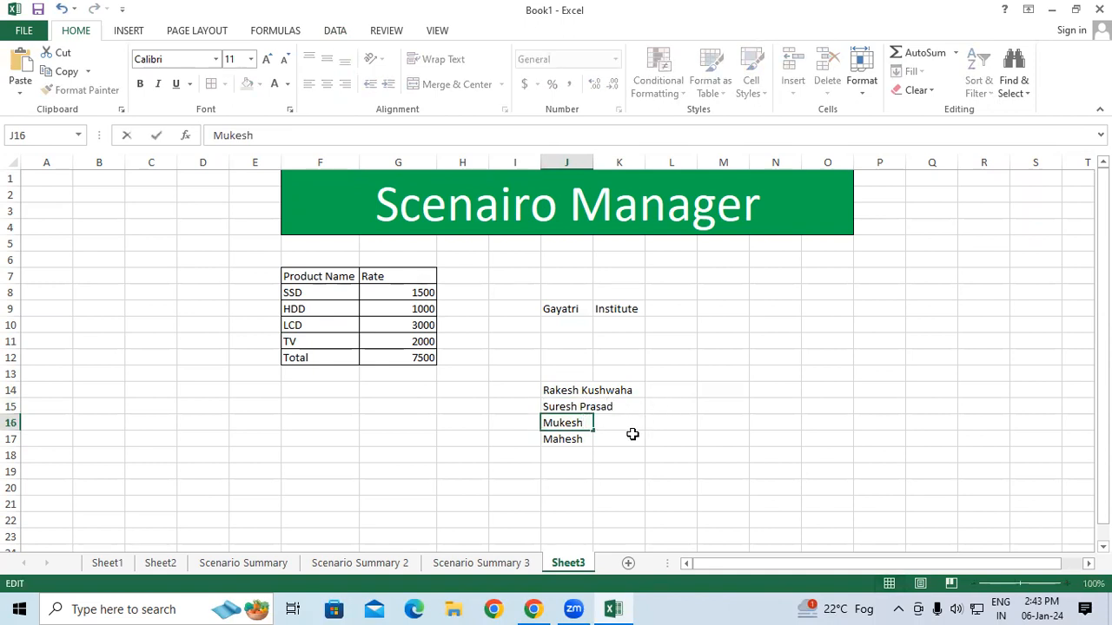
{"action": "type", "text": "Pandey"}
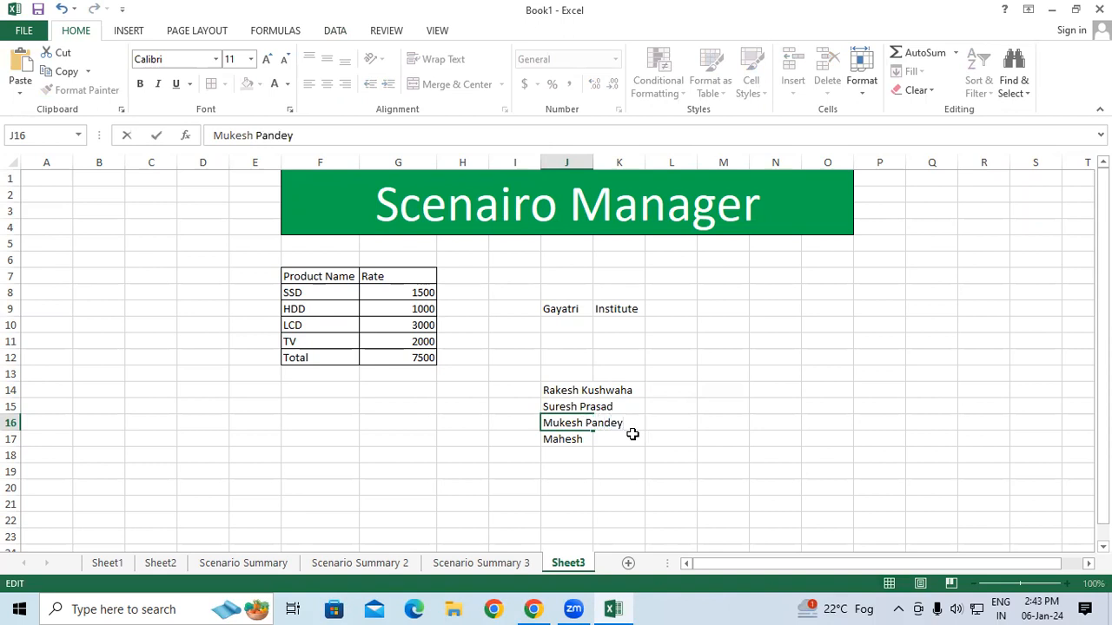
{"action": "left_click", "coordinate": [586, 467]}
{"action": "double_click", "coordinate": [582, 439]}
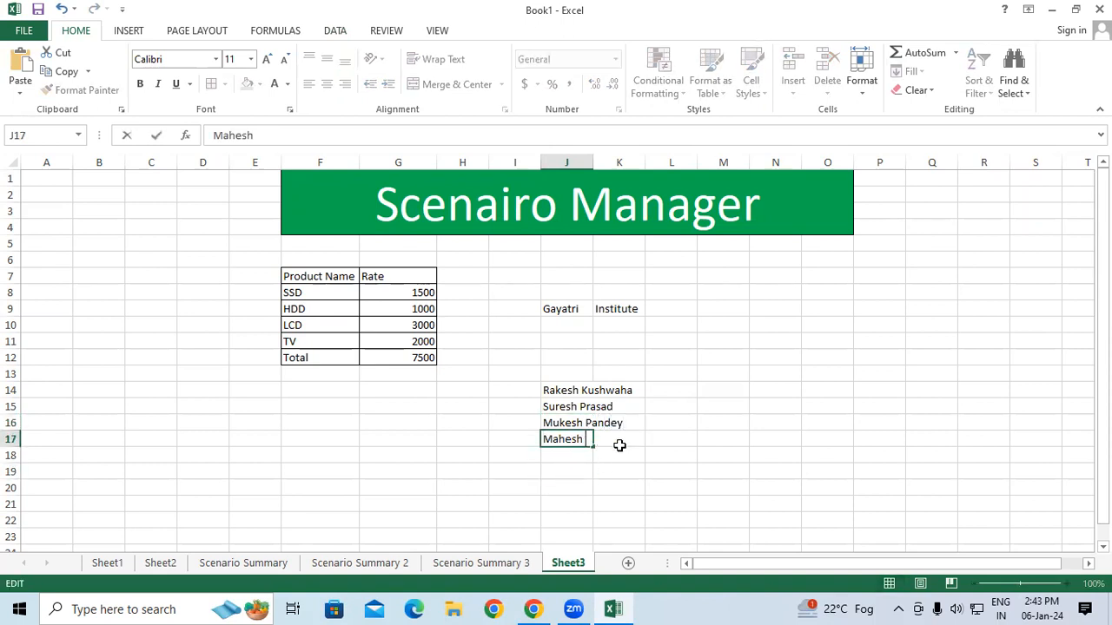
{"action": "type", "text": "Gautam"}
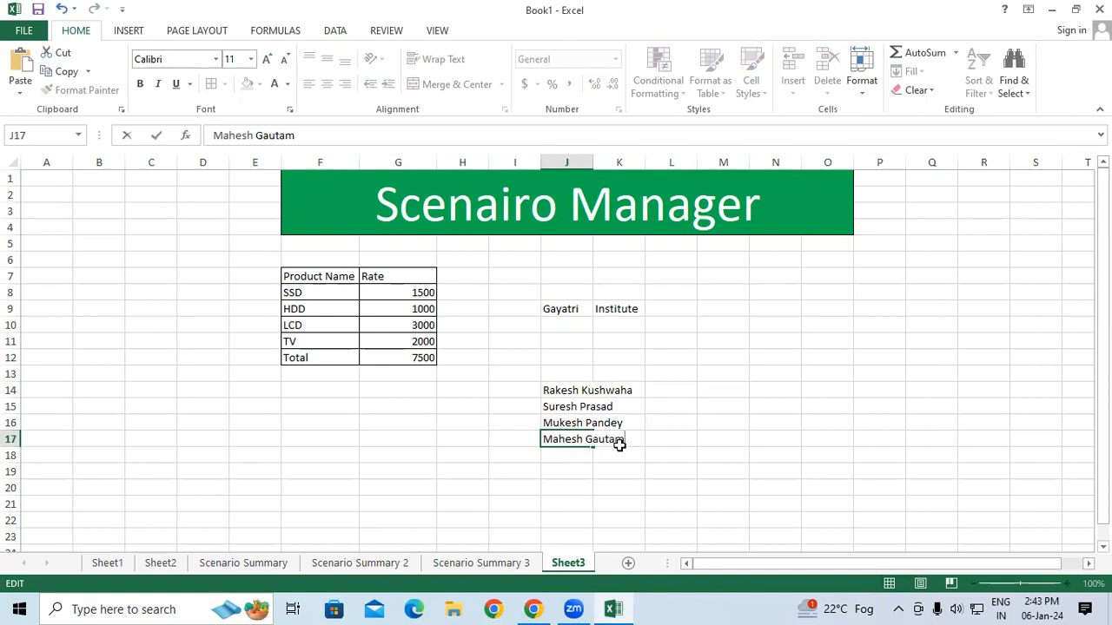
{"action": "left_click", "coordinate": [595, 473]}
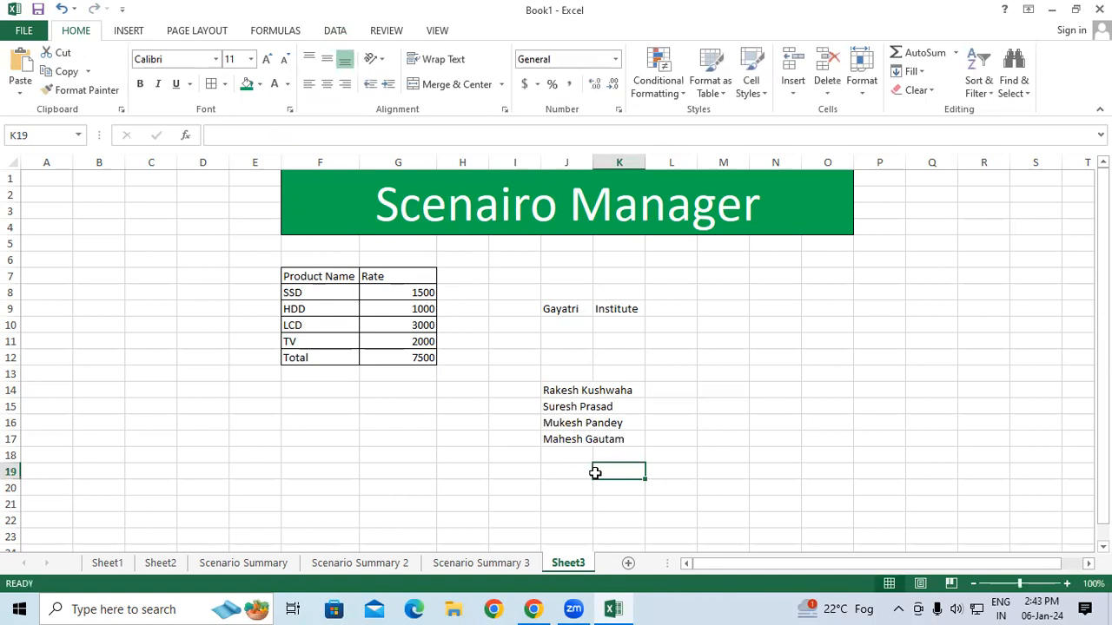
{"action": "double_click", "coordinate": [594, 161]}
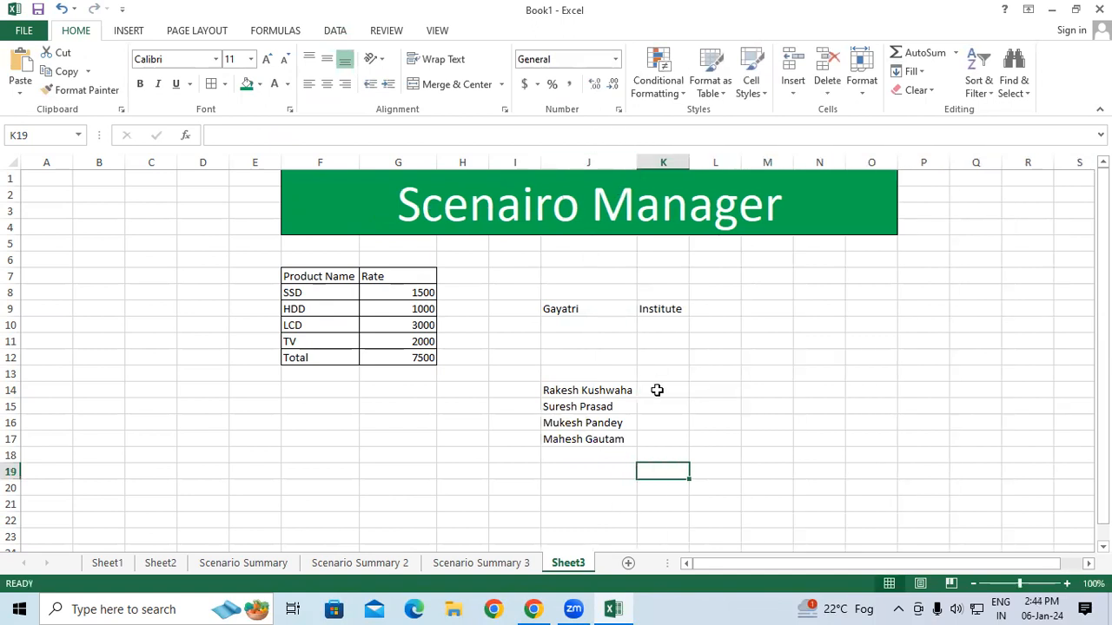
{"action": "left_click", "coordinate": [599, 392]}
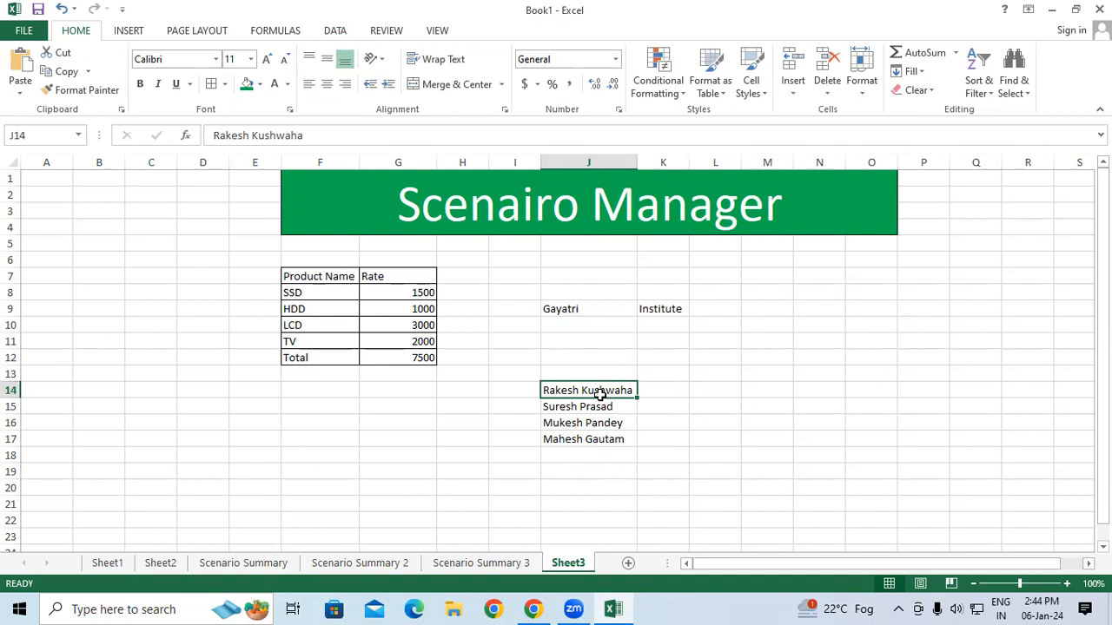
{"action": "left_click_drag", "start_coordinate": [658, 392], "coordinate": [661, 437]}
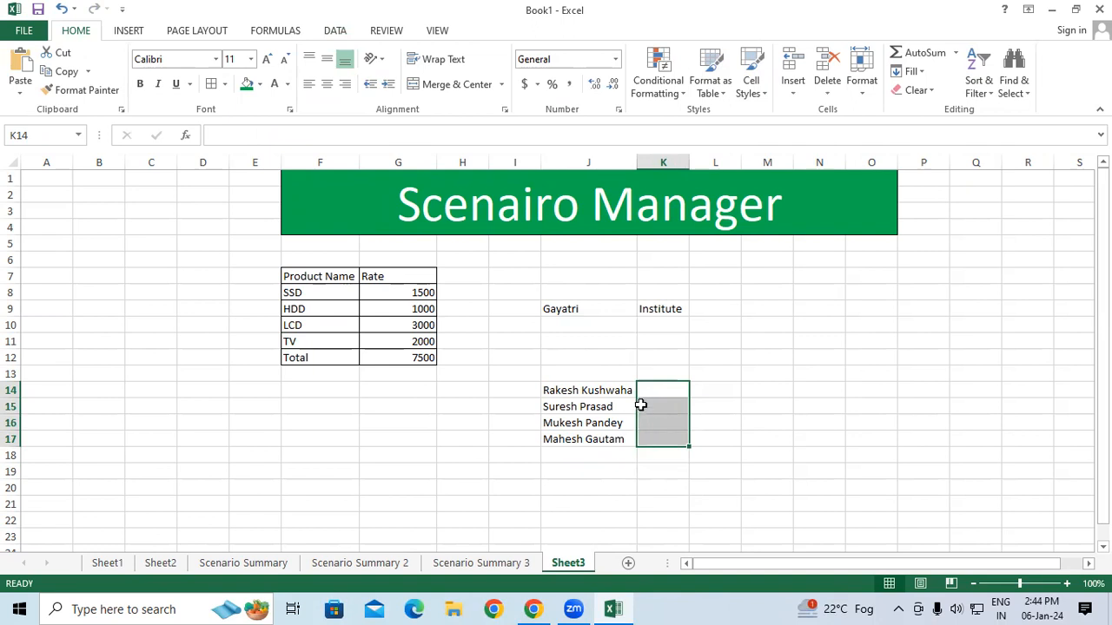
{"action": "left_click", "coordinate": [756, 389]}
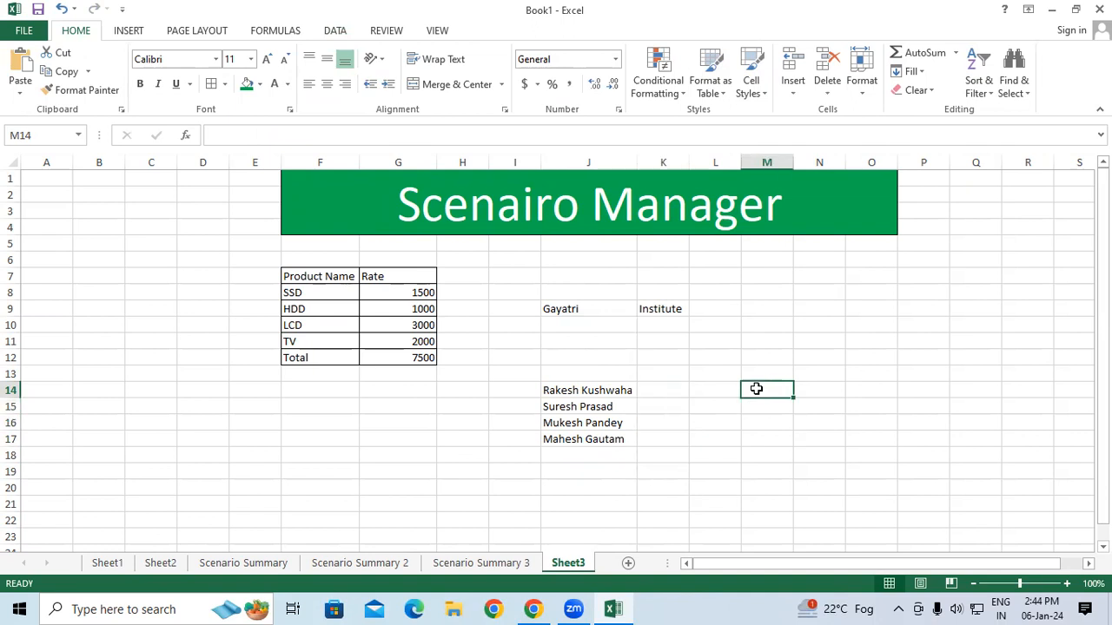
Enter the first name from J14 into cell K14 as the example for extraction.
{"action": "left_click", "coordinate": [666, 387]}
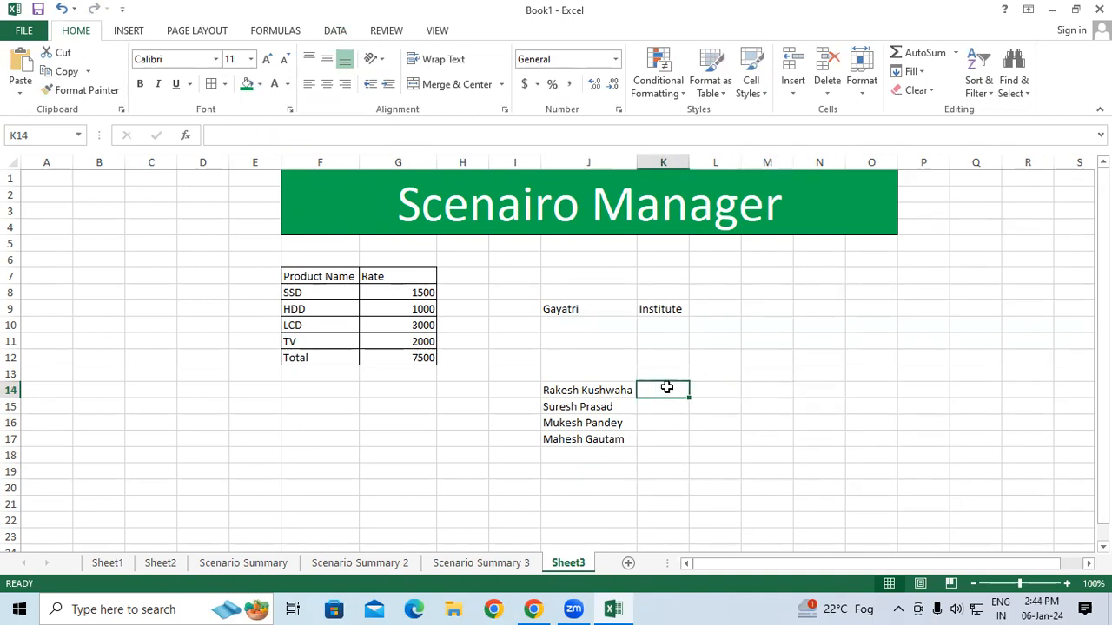
{"action": "type", "text": "Rakesh"}
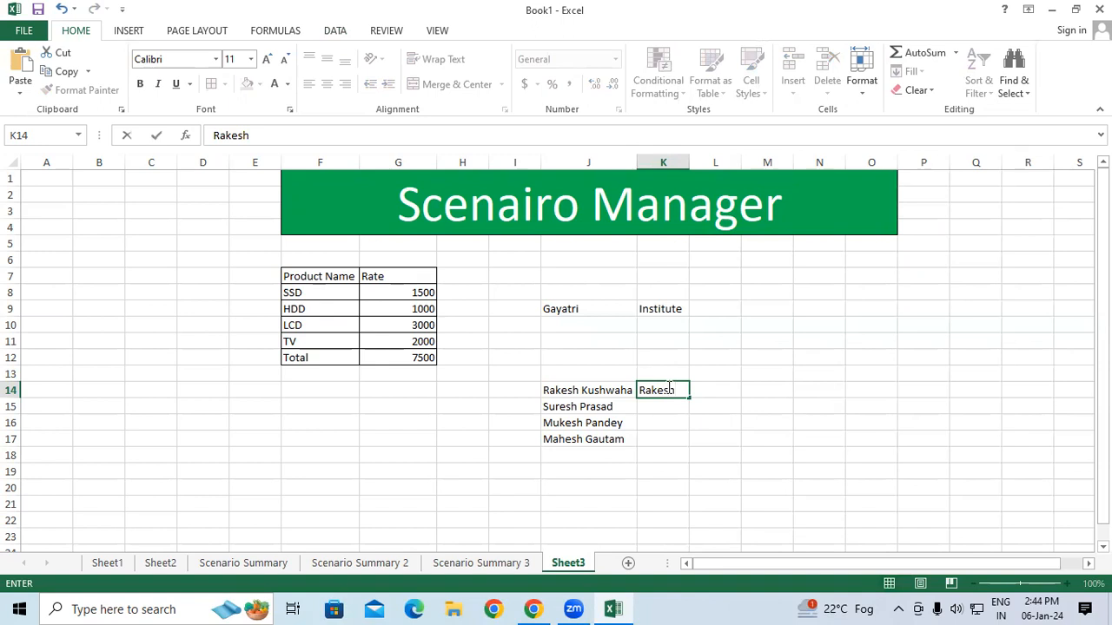
{"action": "left_click", "coordinate": [676, 453]}
Flash Fill the first names down K15:K17 from the example in K14.
{"action": "left_click", "coordinate": [658, 391]}
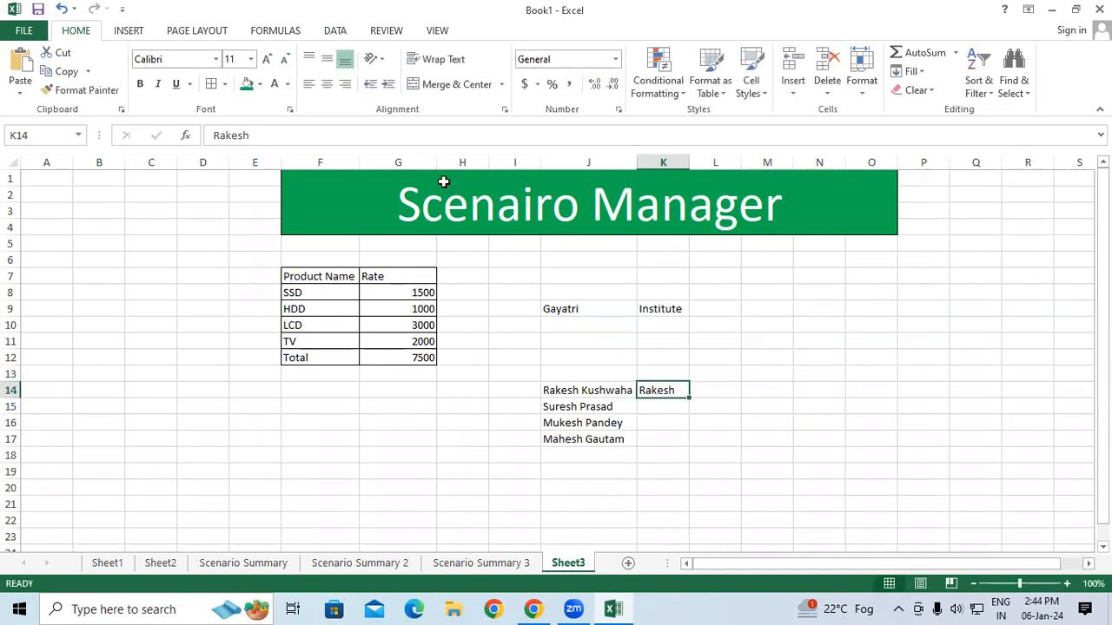
{"action": "left_click", "coordinate": [343, 32]}
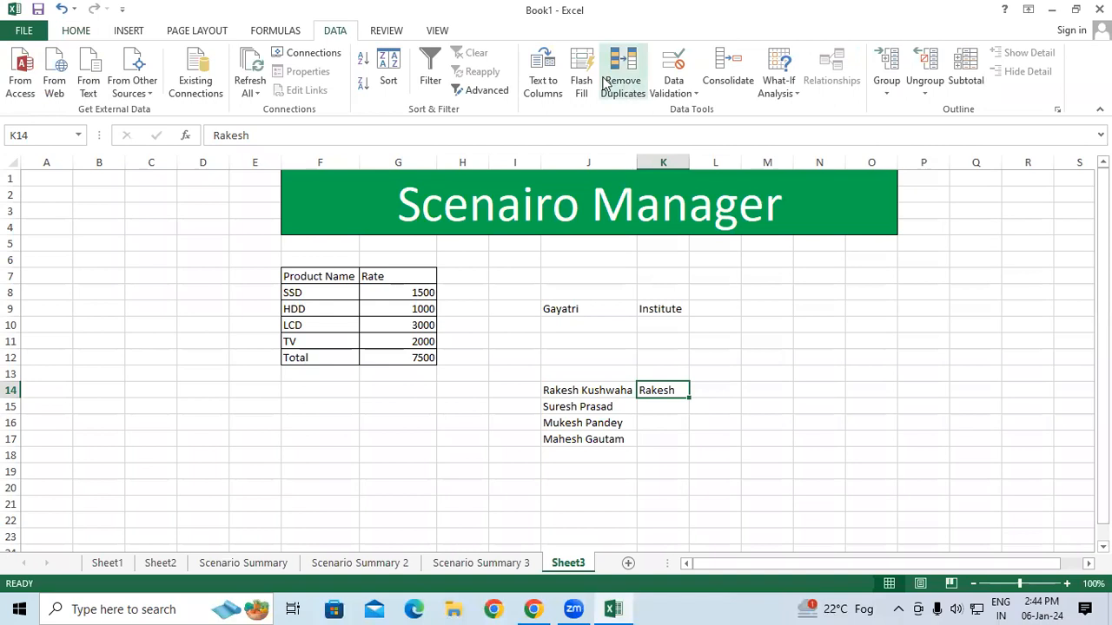
{"action": "left_click", "coordinate": [77, 31]}
{"action": "left_click", "coordinate": [909, 71]}
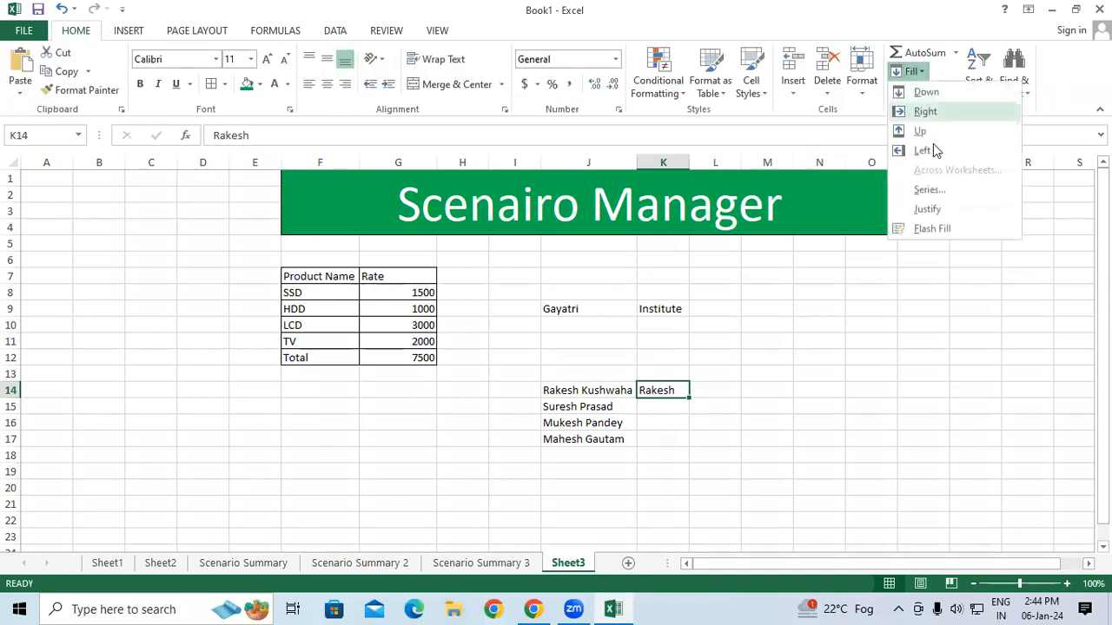
{"action": "left_click", "coordinate": [675, 388]}
{"action": "key", "text": "ctrl+e"}
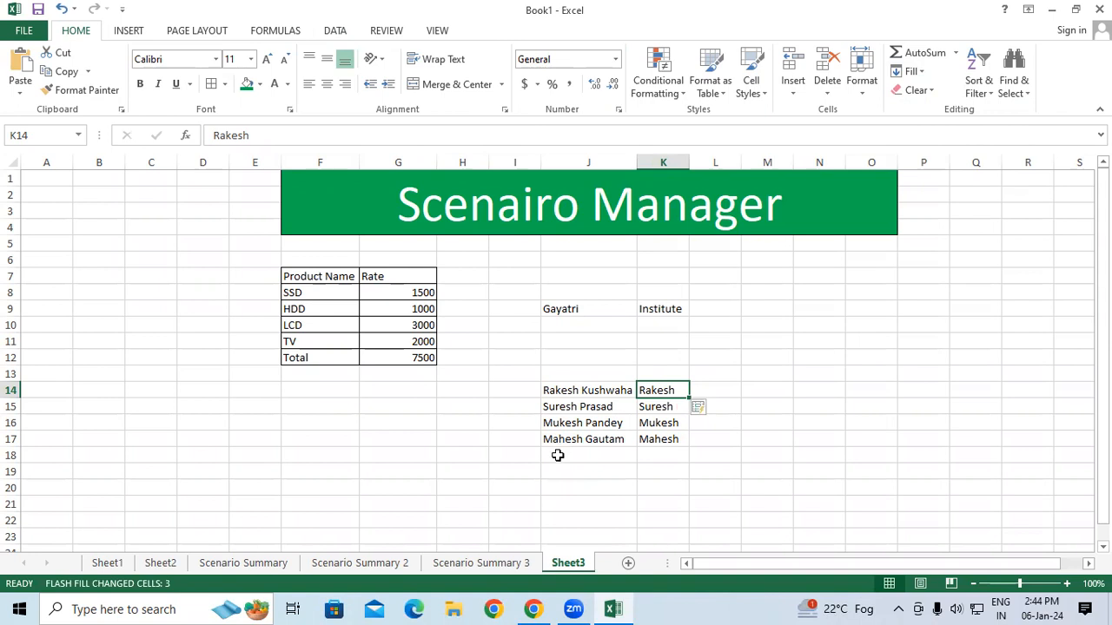
Examine the Flash Fill command's description and compare the first names in column K with the full names in J14:J17.
{"action": "left_click", "coordinate": [331, 33]}
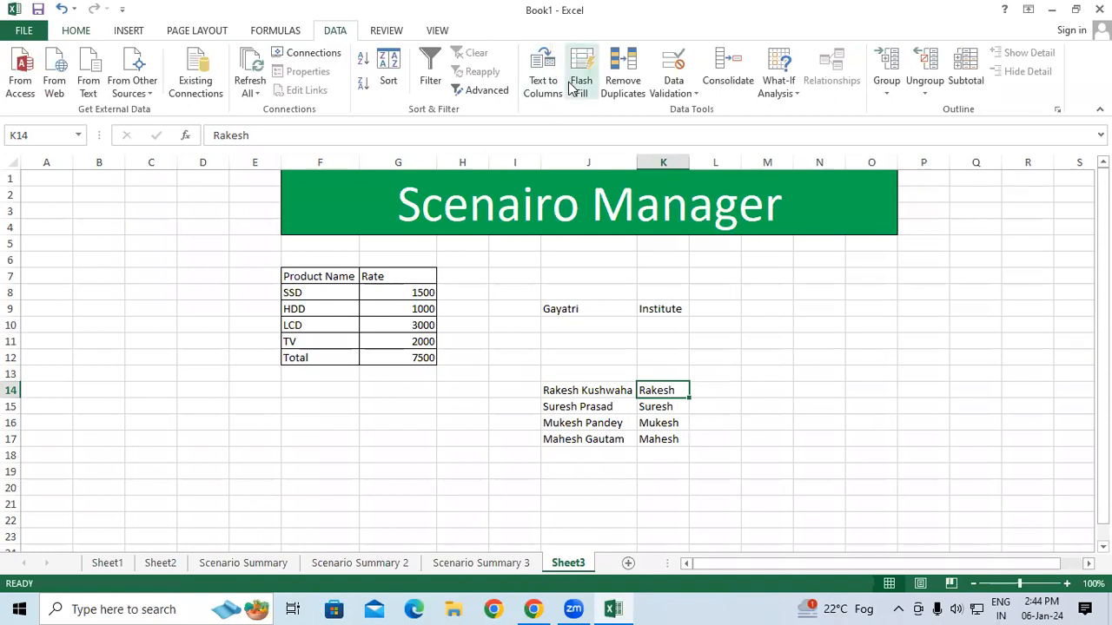
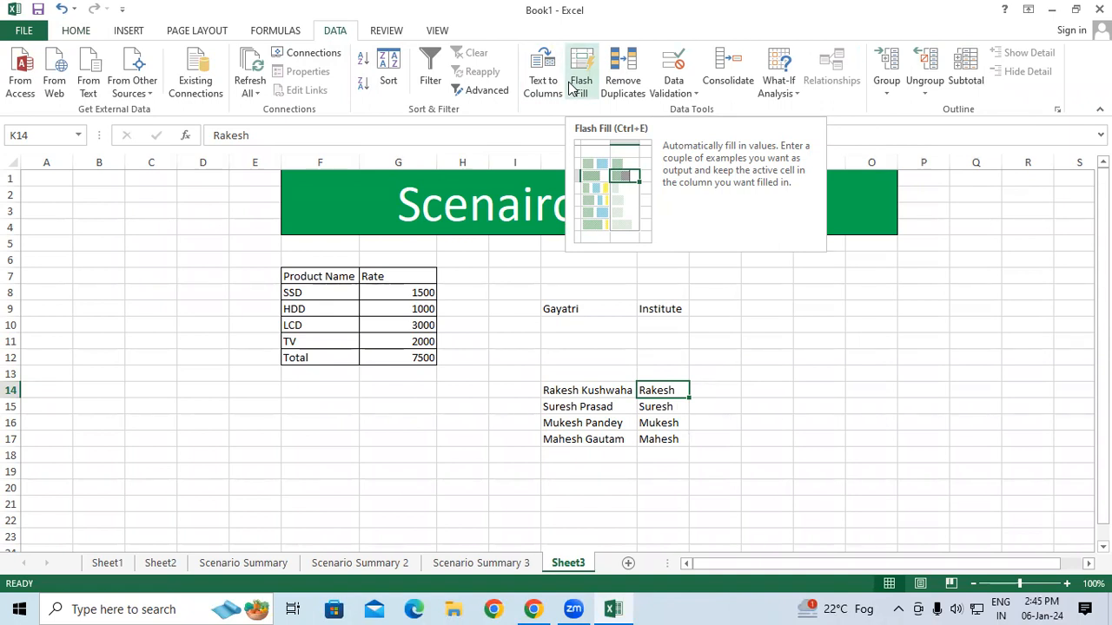
{"action": "left_click", "coordinate": [674, 401]}
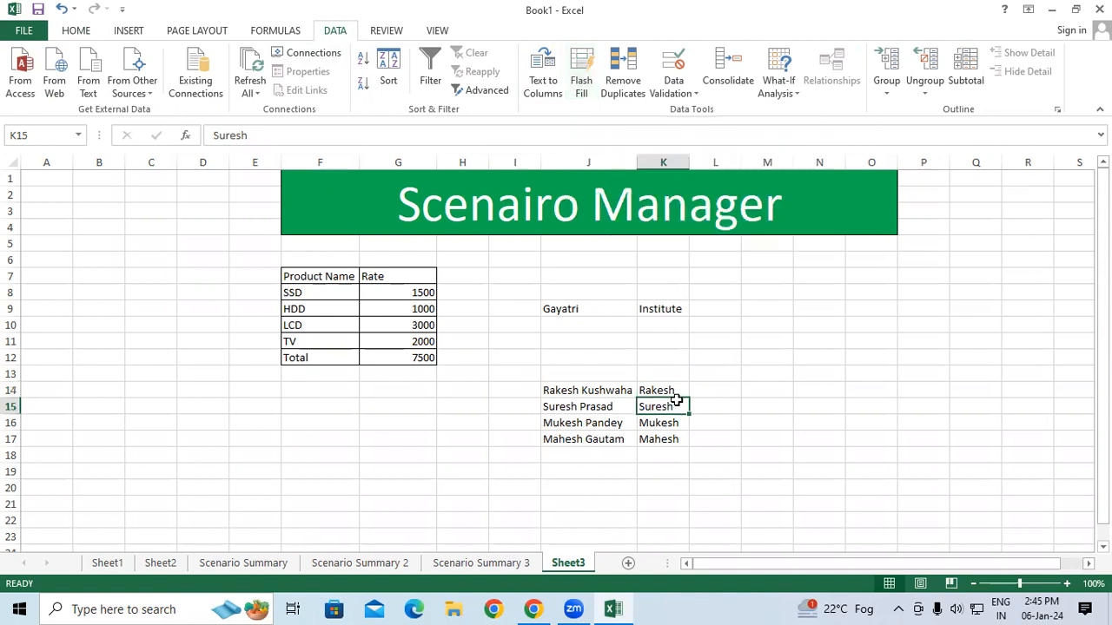
{"action": "left_click", "coordinate": [567, 390]}
{"action": "left_click_drag", "start_coordinate": [567, 390], "coordinate": [574, 438]}
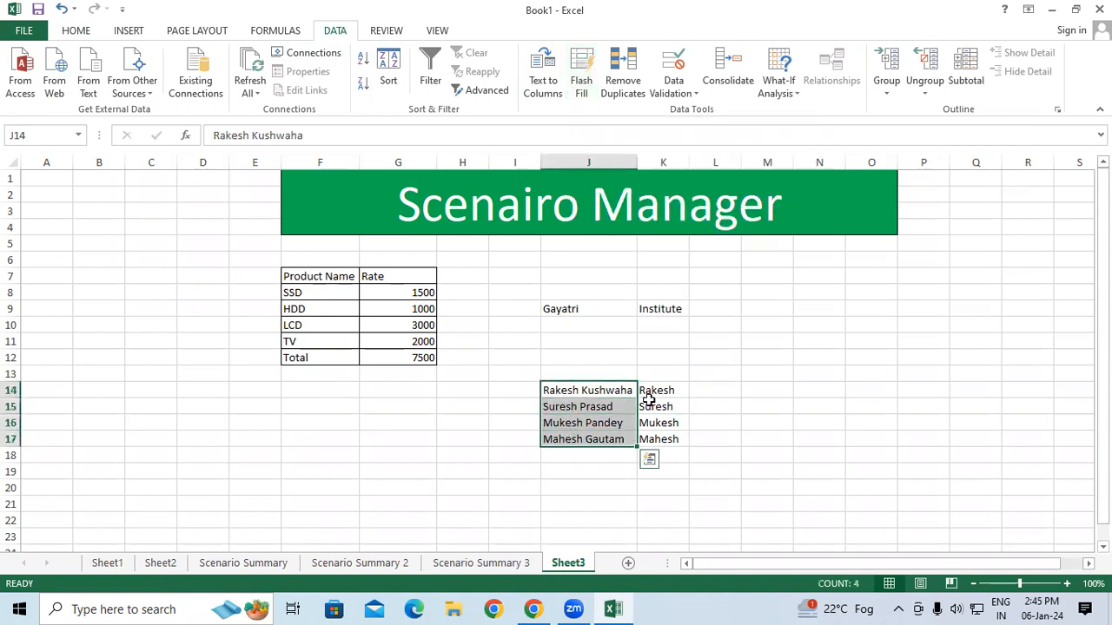
{"action": "left_click", "coordinate": [671, 390]}
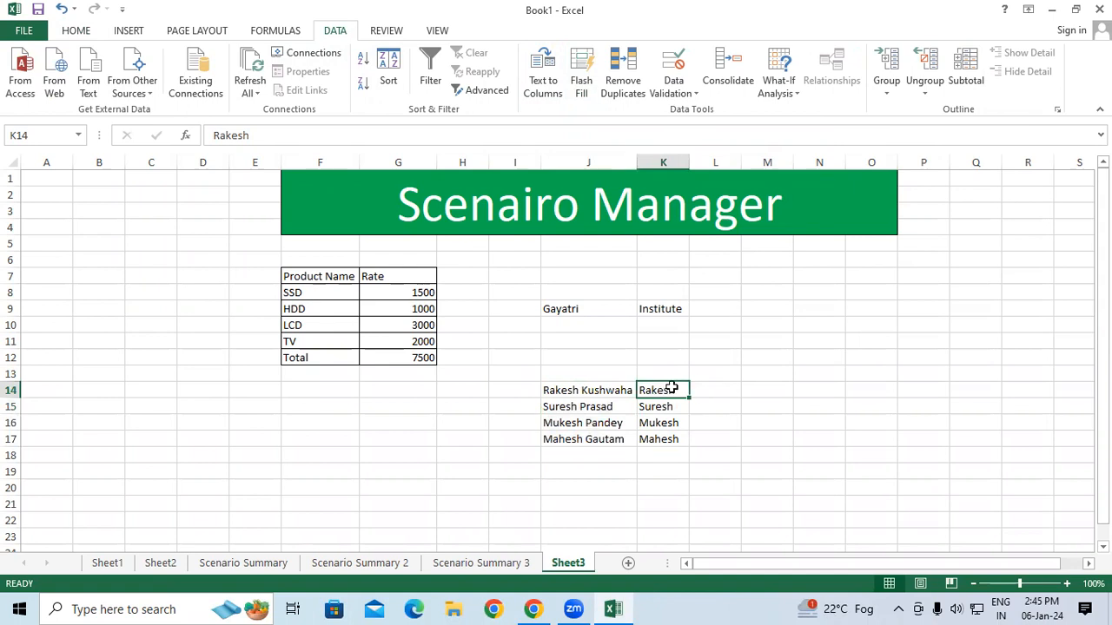
Compare the extracted first names in K14:K17 with the full names in column J, and review the Flash Fill command's description.
{"action": "left_click_drag", "start_coordinate": [666, 390], "coordinate": [668, 432]}
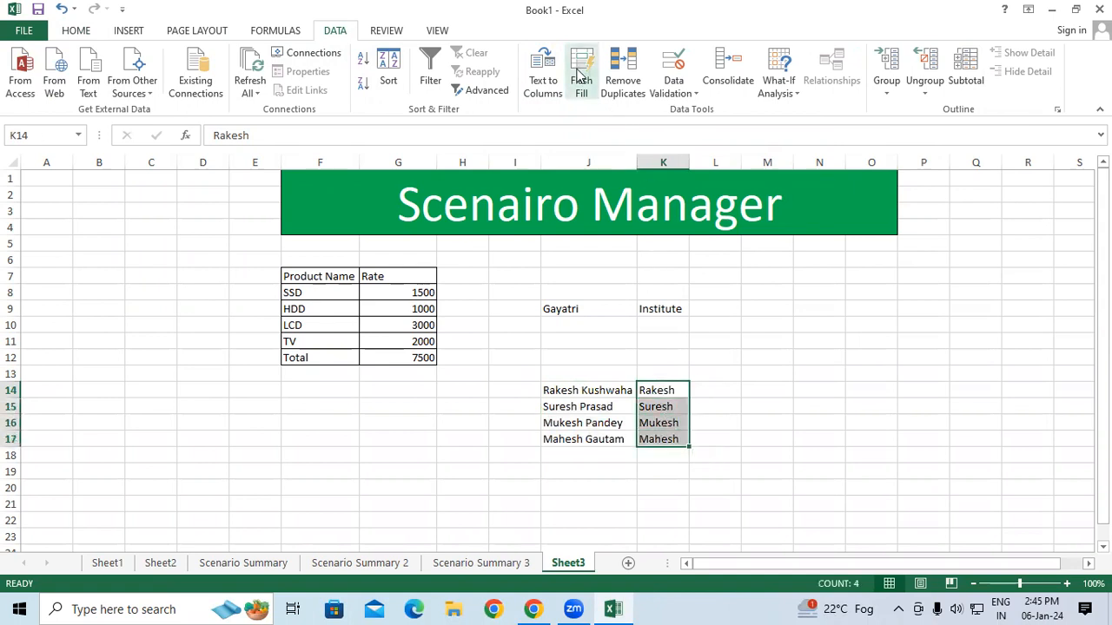
{"action": "left_click", "coordinate": [579, 77]}
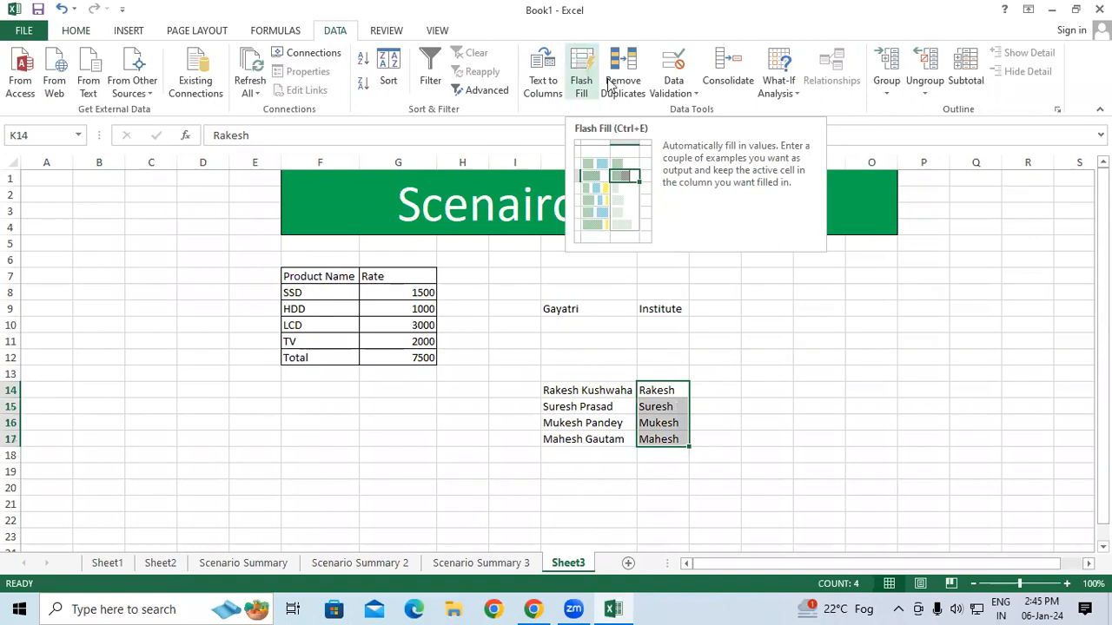
{"action": "left_click", "coordinate": [686, 358]}
{"action": "left_click", "coordinate": [566, 393]}
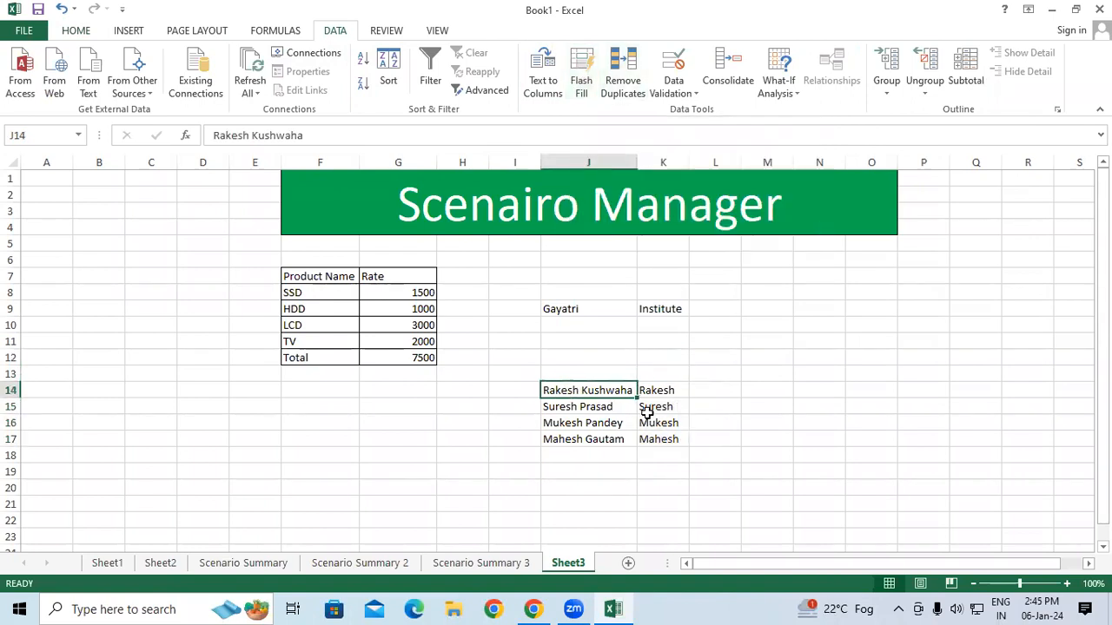
{"action": "left_click_drag", "start_coordinate": [645, 390], "coordinate": [668, 440]}
Enter the surname from J14 into cell M14 as the example for extraction.
{"action": "left_click", "coordinate": [764, 392]}
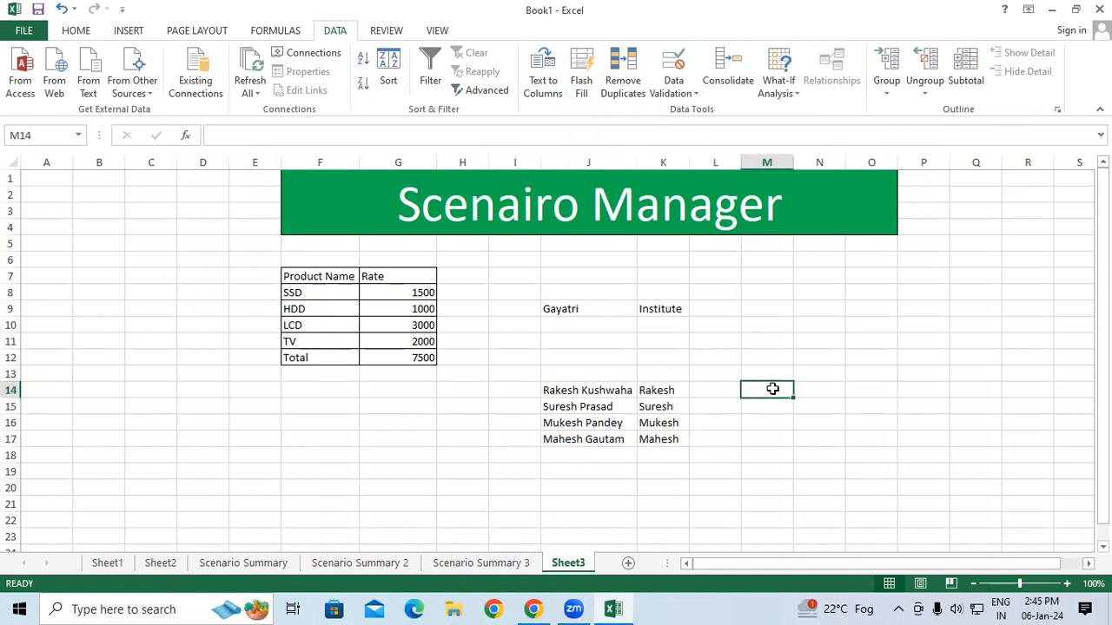
{"action": "type", "text": "Kus"}
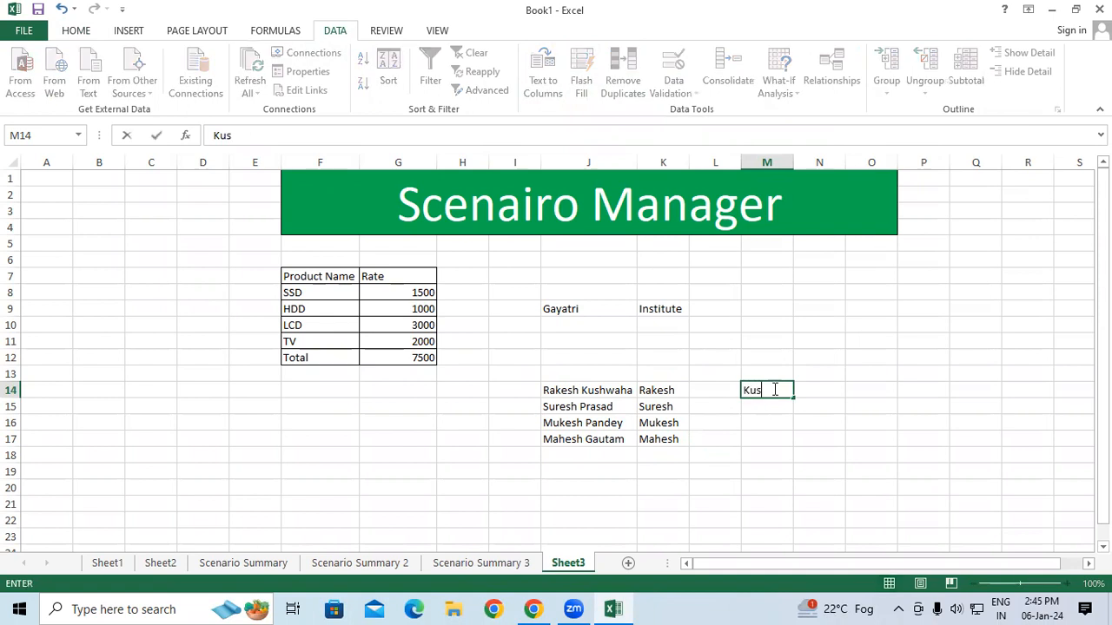
{"action": "type", "text": "hwaha"}
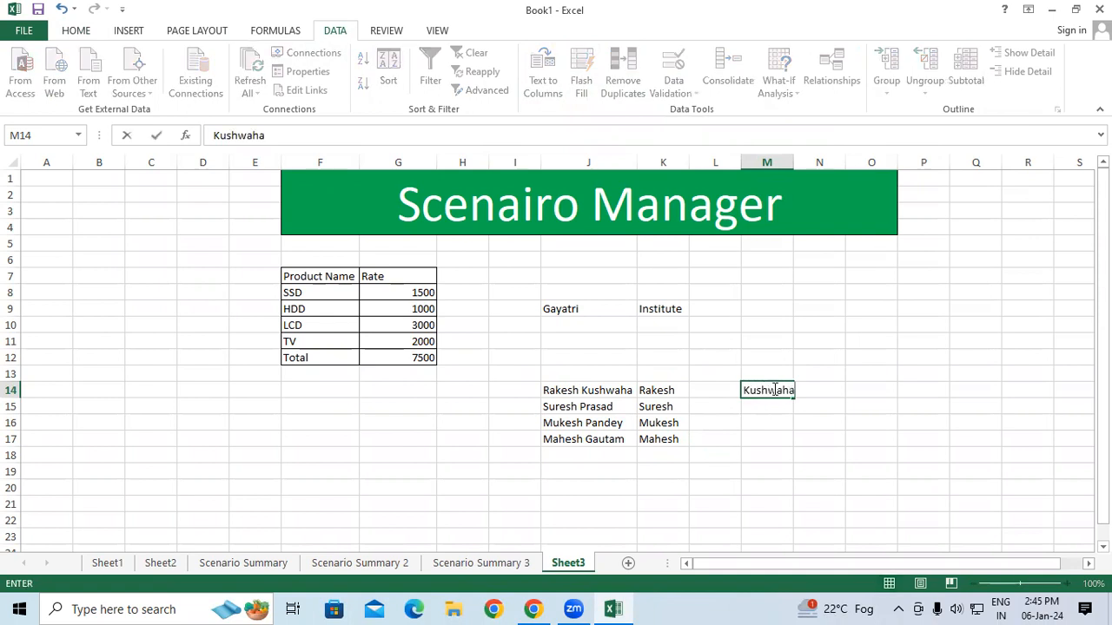
{"action": "left_click", "coordinate": [747, 452]}
Try to Flash Fill the surnames down column M from the example in M14.
{"action": "left_click", "coordinate": [767, 390]}
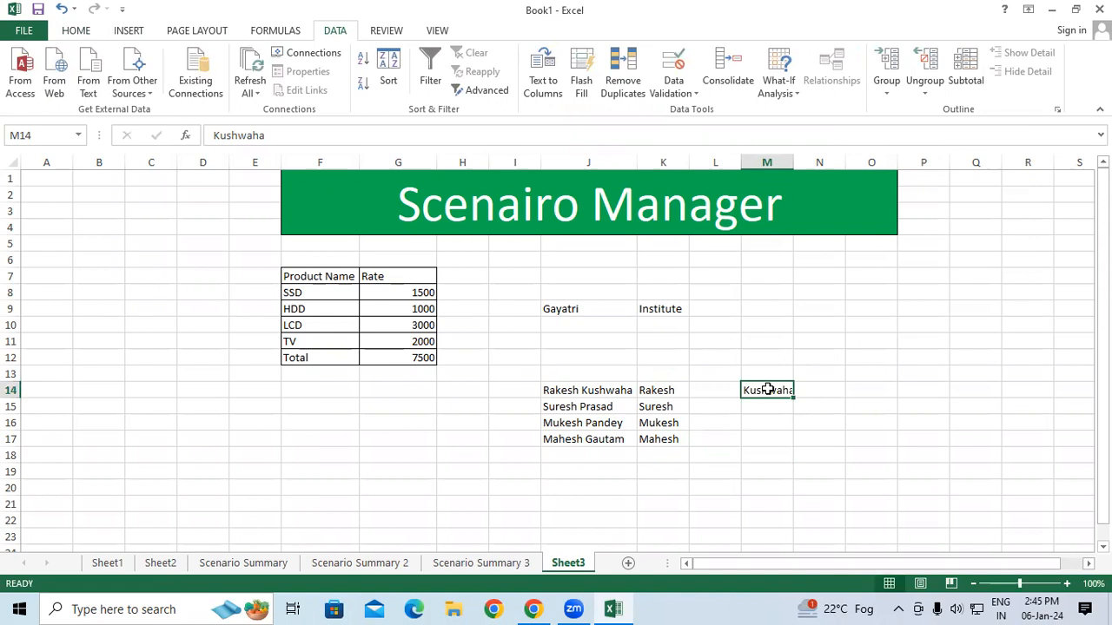
{"action": "left_click", "coordinate": [758, 440]}
{"action": "left_click", "coordinate": [761, 424]}
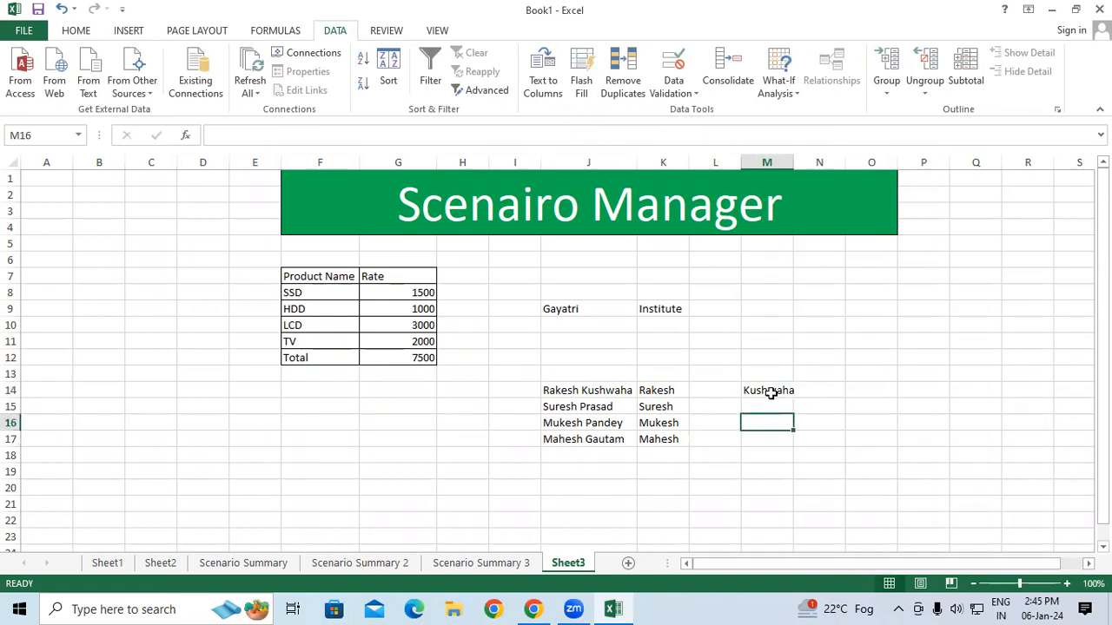
{"action": "left_click", "coordinate": [769, 391]}
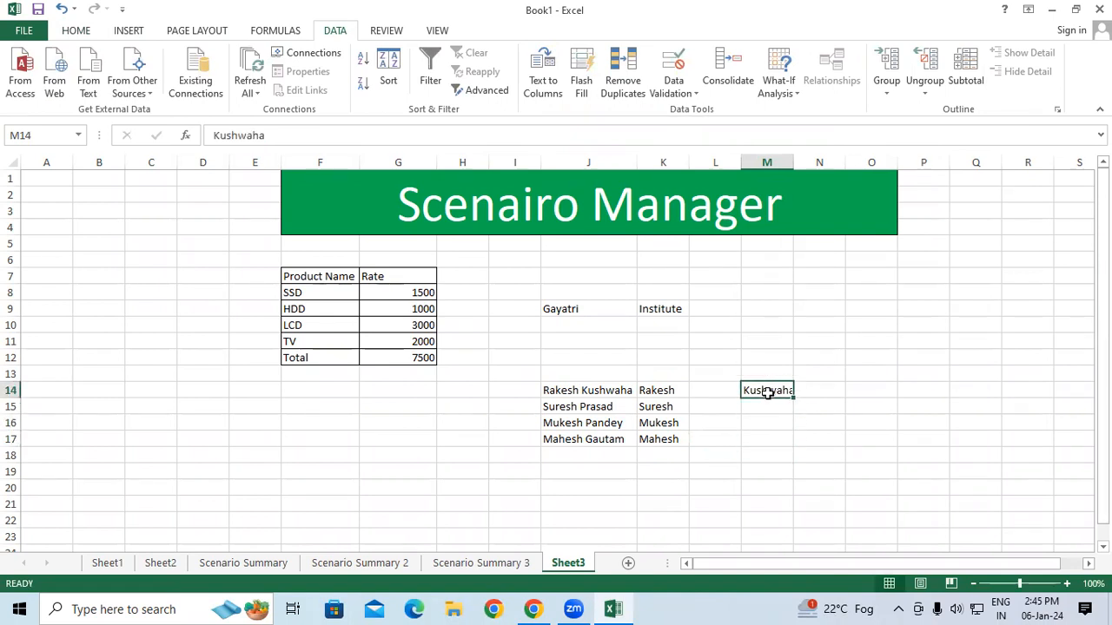
{"action": "left_click", "coordinate": [579, 72]}
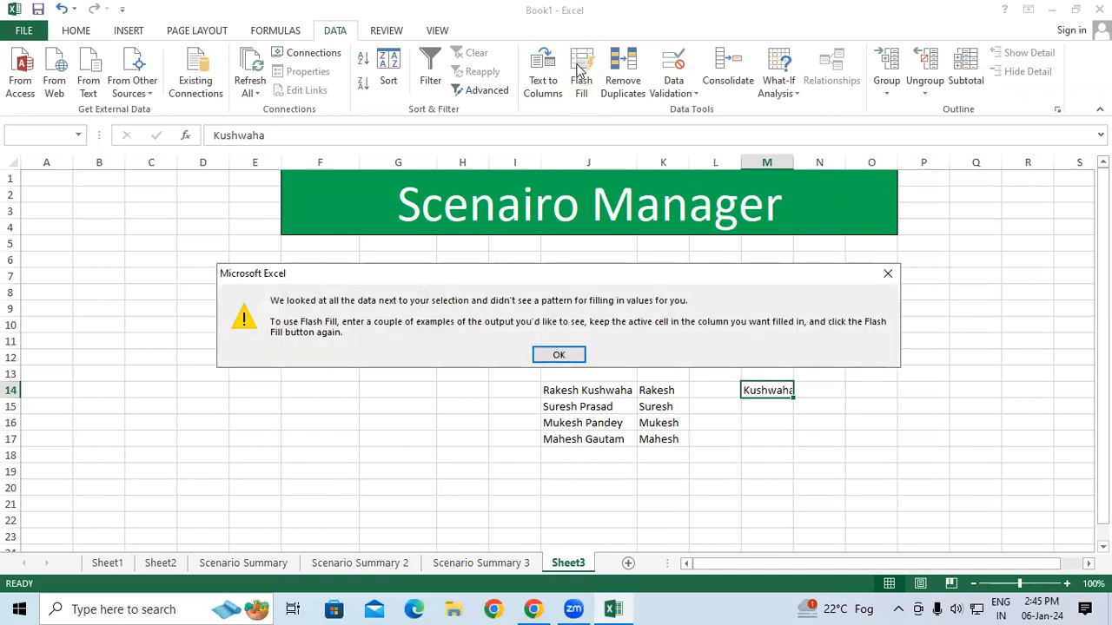
{"action": "left_click", "coordinate": [888, 274]}
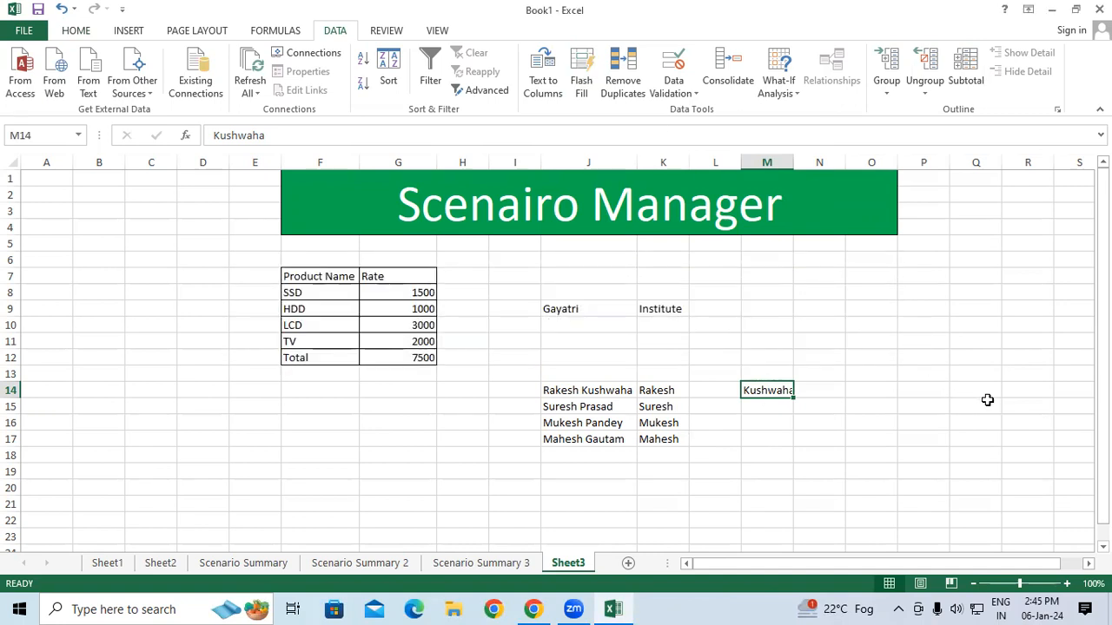
Inspect the blank cells around M14 in row 14 and retry Flash Fill from M14 with column L still empty.
{"action": "left_click", "coordinate": [1032, 391]}
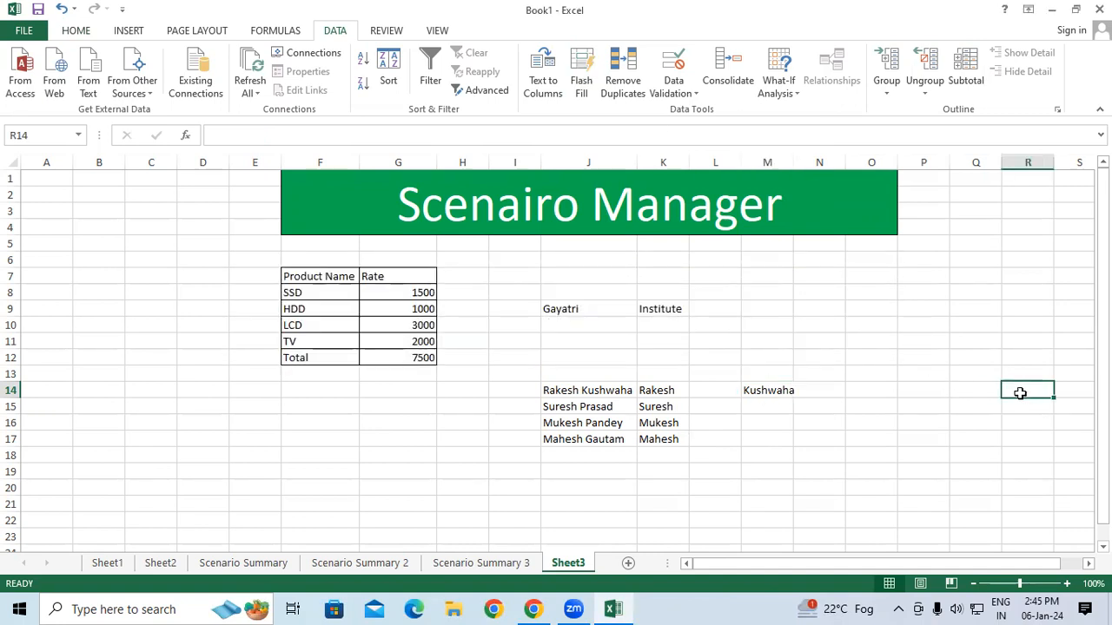
{"action": "left_click_drag", "start_coordinate": [702, 397], "coordinate": [984, 392]}
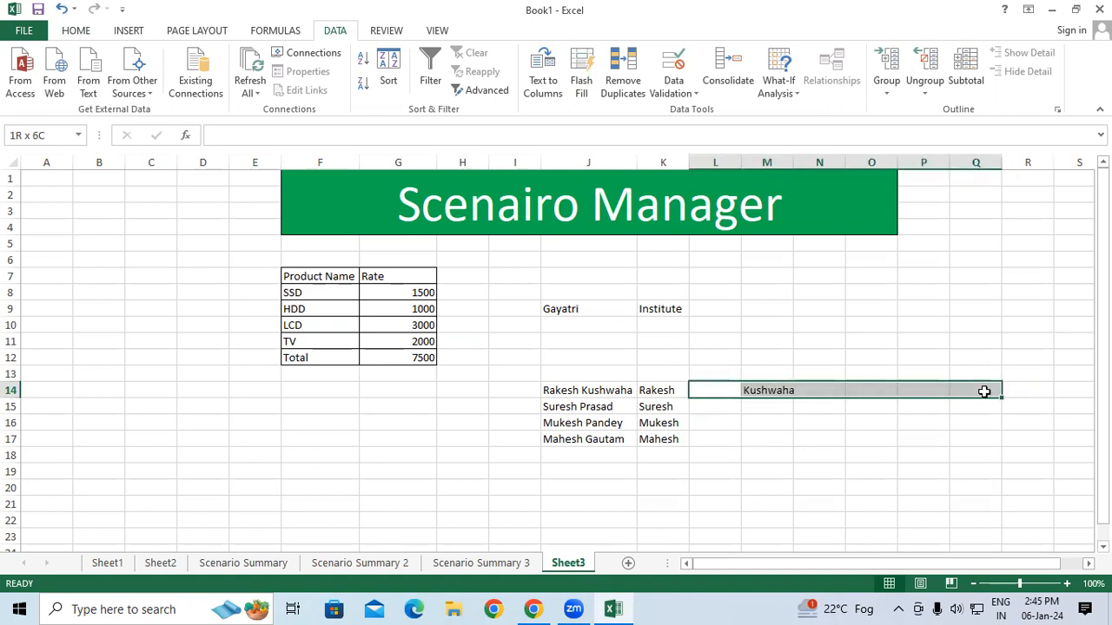
{"action": "left_click", "coordinate": [943, 426]}
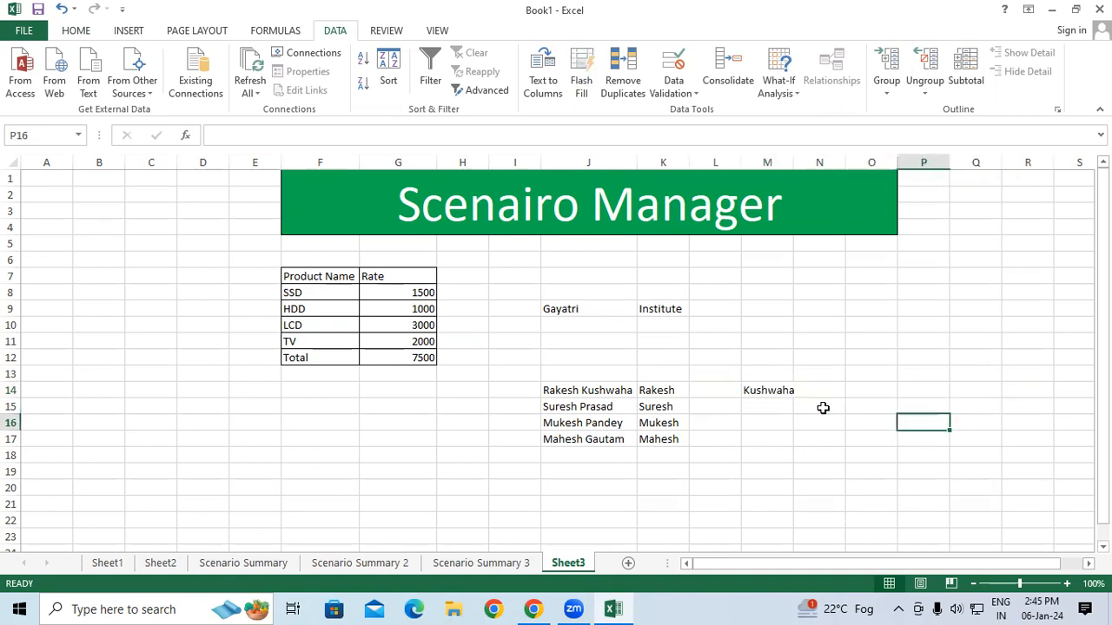
{"action": "left_click", "coordinate": [766, 395]}
{"action": "left_click", "coordinate": [581, 74]}
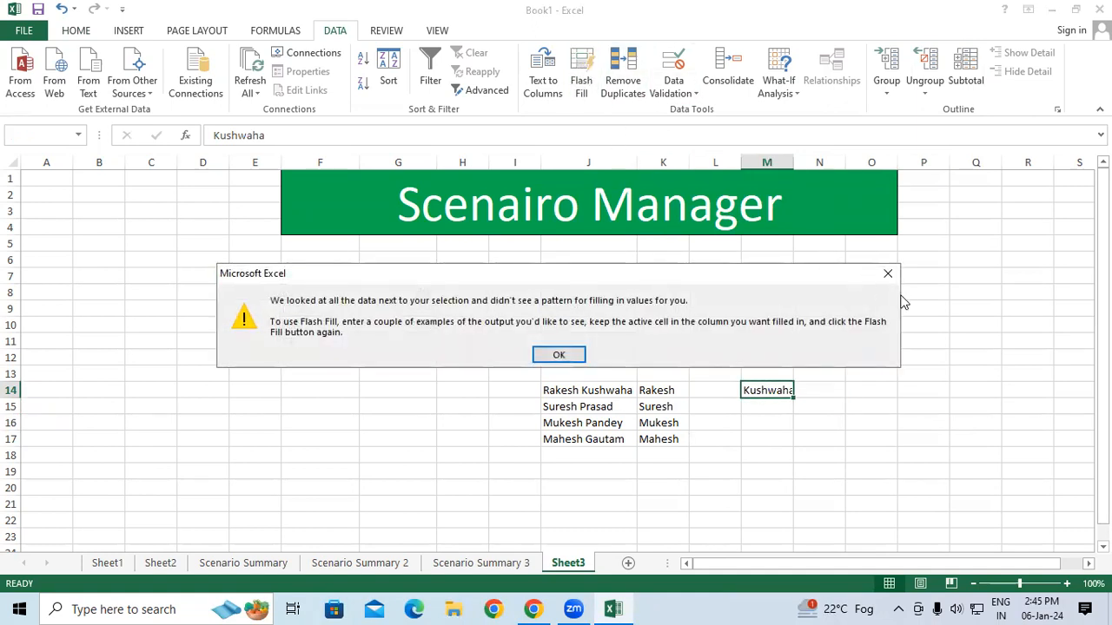
{"action": "left_click", "coordinate": [890, 273]}
Enter the values 2, 2, 5 and 4 in L14:L17 to close the gap between the name columns.
{"action": "left_click", "coordinate": [720, 390]}
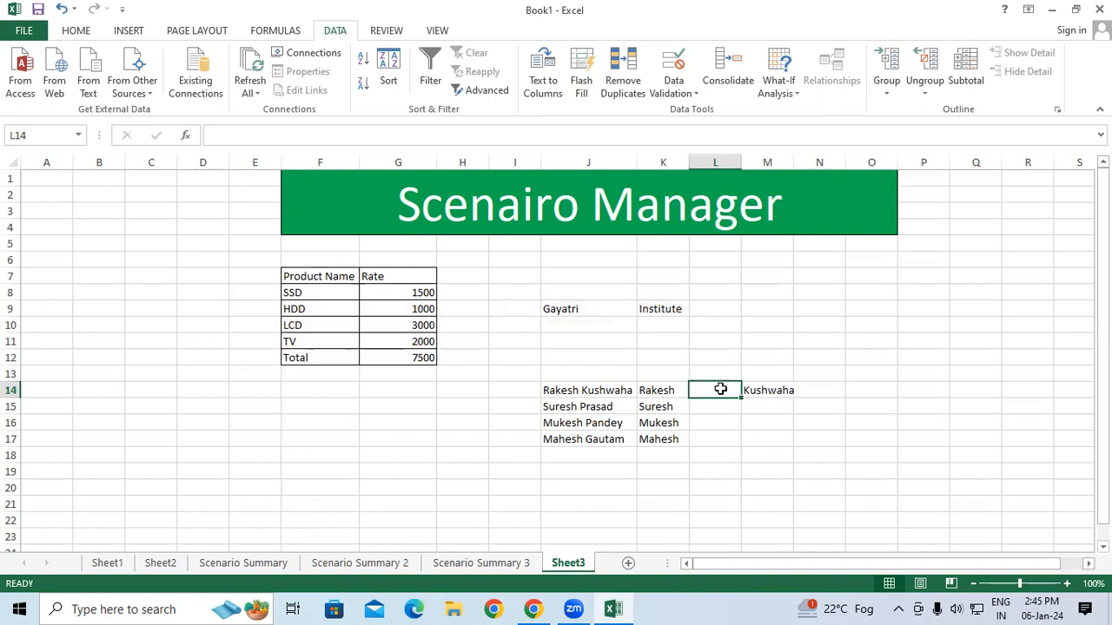
{"action": "type", "text": "2"}
{"action": "key", "text": "Return"}
{"action": "type", "text": "2"}
{"action": "key", "text": "Return"}
{"action": "type", "text": "5"}
{"action": "key", "text": "Return"}
{"action": "type", "text": "4"}
{"action": "key", "text": "Return"}
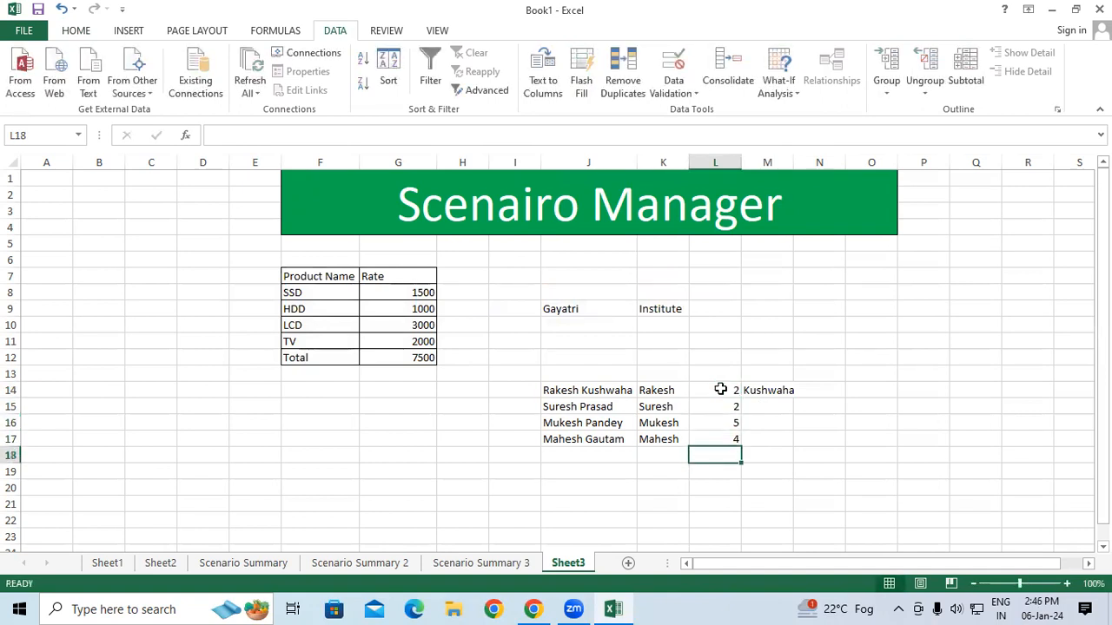
Flash Fill the surnames down M15:M17 from the example in M14, and widen column M to fit them.
{"action": "left_click_drag", "start_coordinate": [720, 391], "coordinate": [707, 439]}
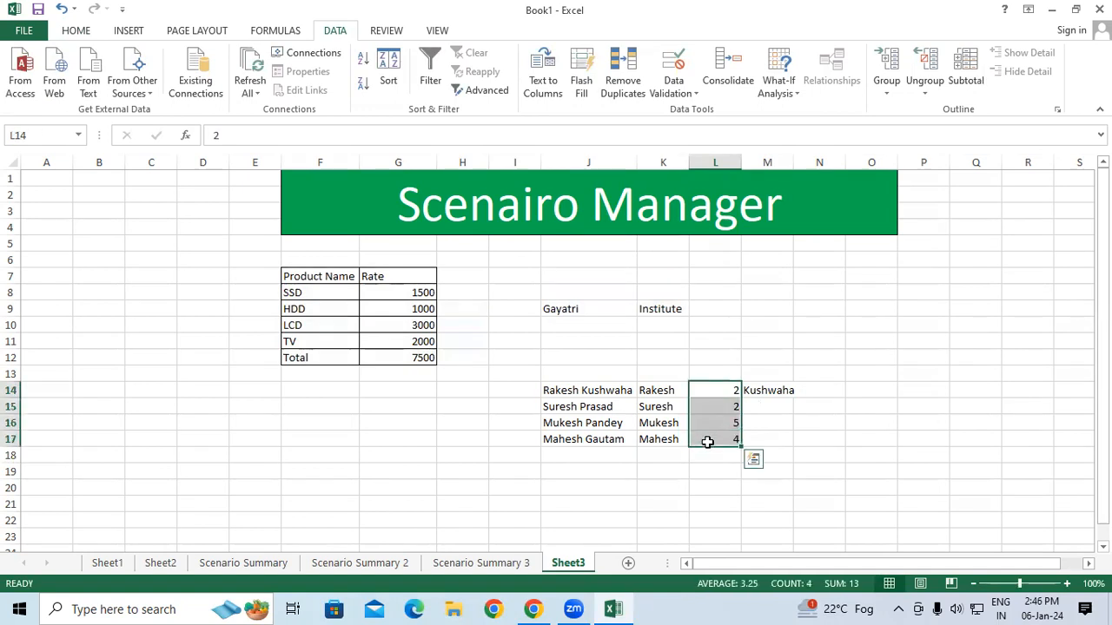
{"action": "left_click", "coordinate": [773, 391]}
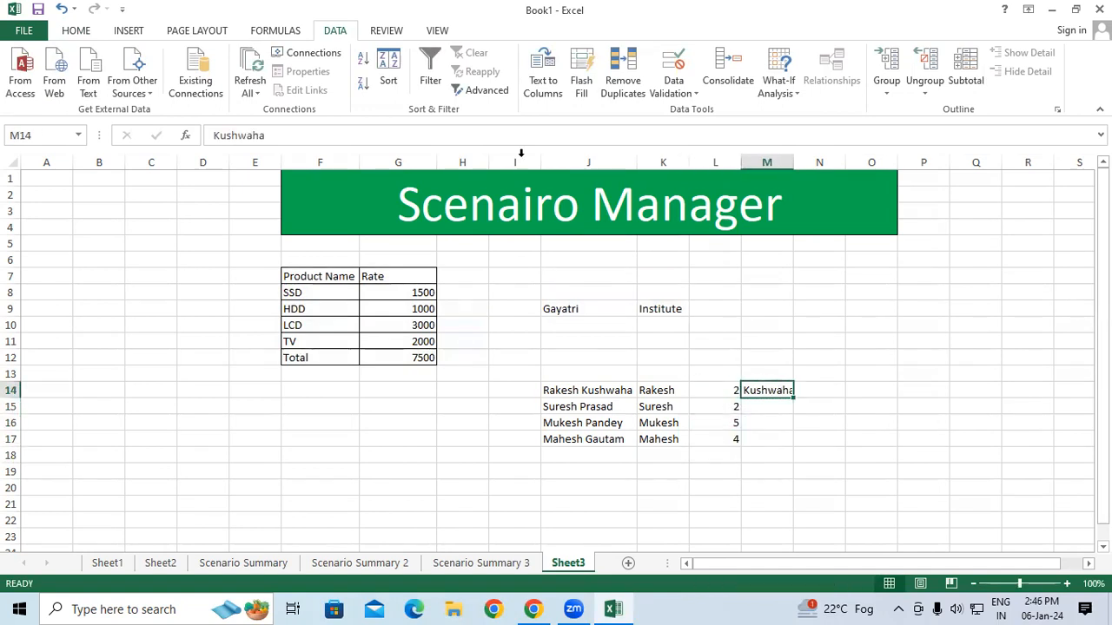
{"action": "left_click", "coordinate": [581, 70]}
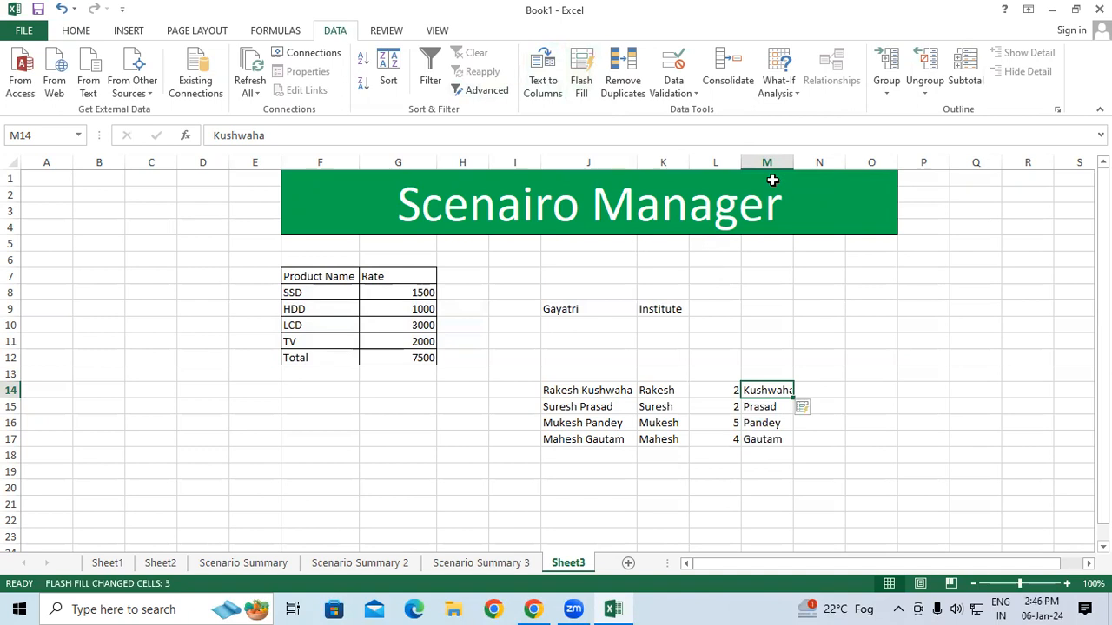
{"action": "left_click_drag", "start_coordinate": [793, 163], "coordinate": [807, 163]}
{"action": "left_click", "coordinate": [846, 483]}
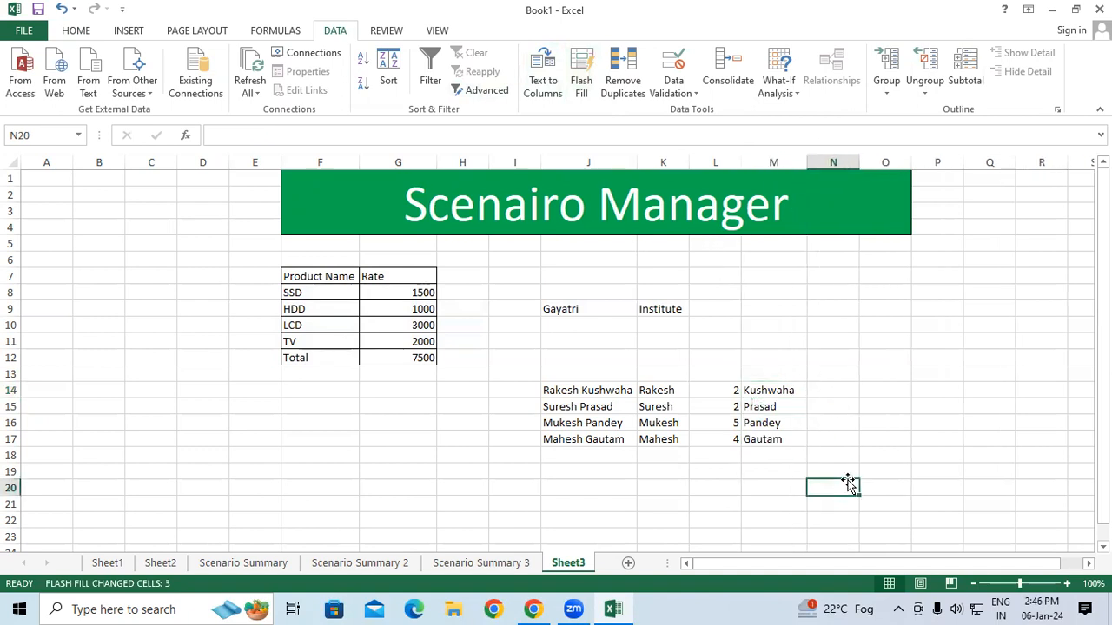
{"action": "left_click", "coordinate": [1042, 385]}
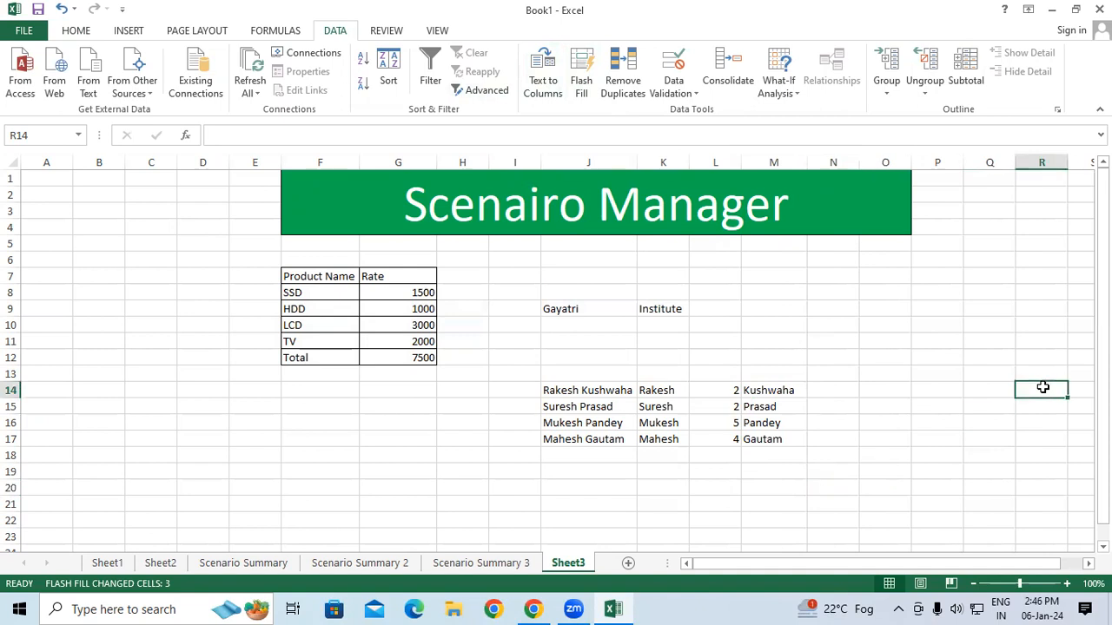
{"action": "type", "text": "Rake"}
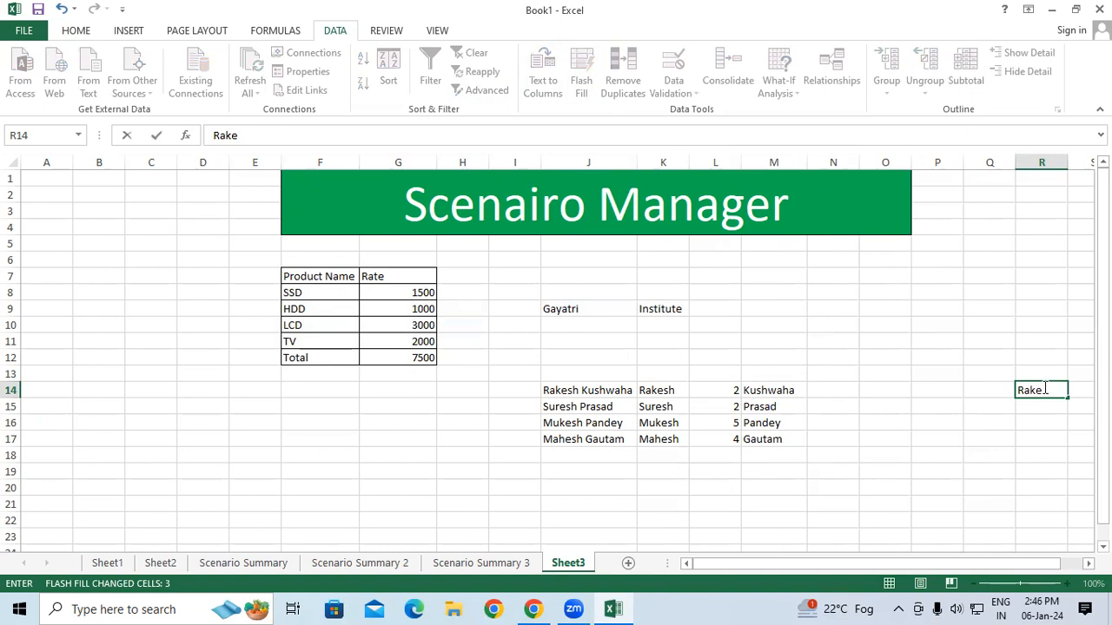
{"action": "key", "text": "Escape"}
{"action": "left_click", "coordinate": [1033, 438]}
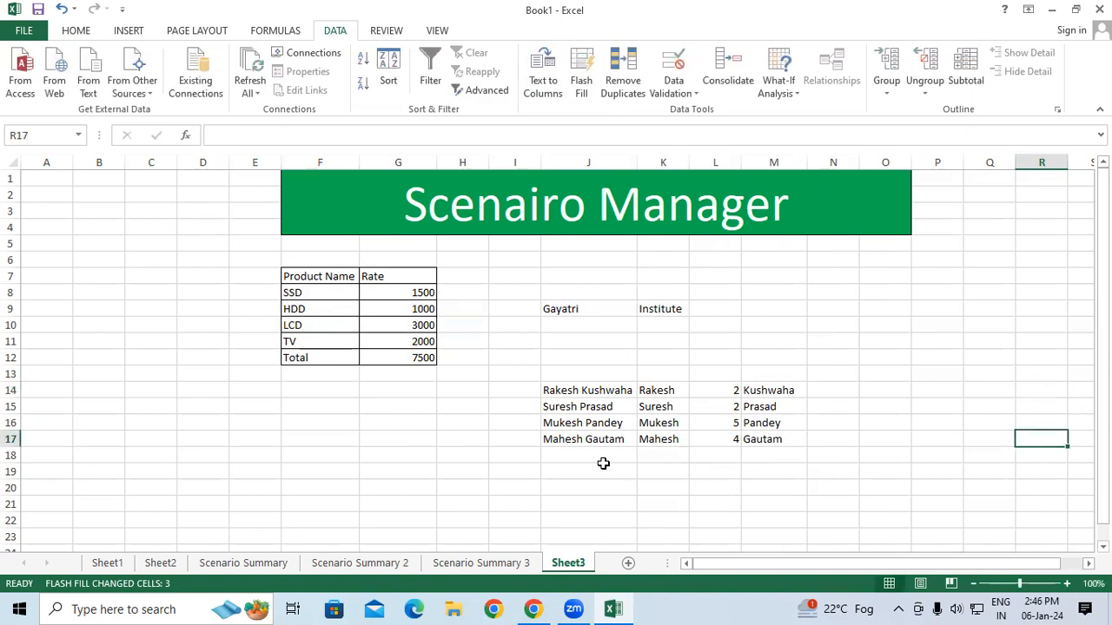
Enter the first name from J17 into cell Q17 as an example, away from the existing name data.
{"action": "left_click_drag", "start_coordinate": [557, 440], "coordinate": [998, 439]}
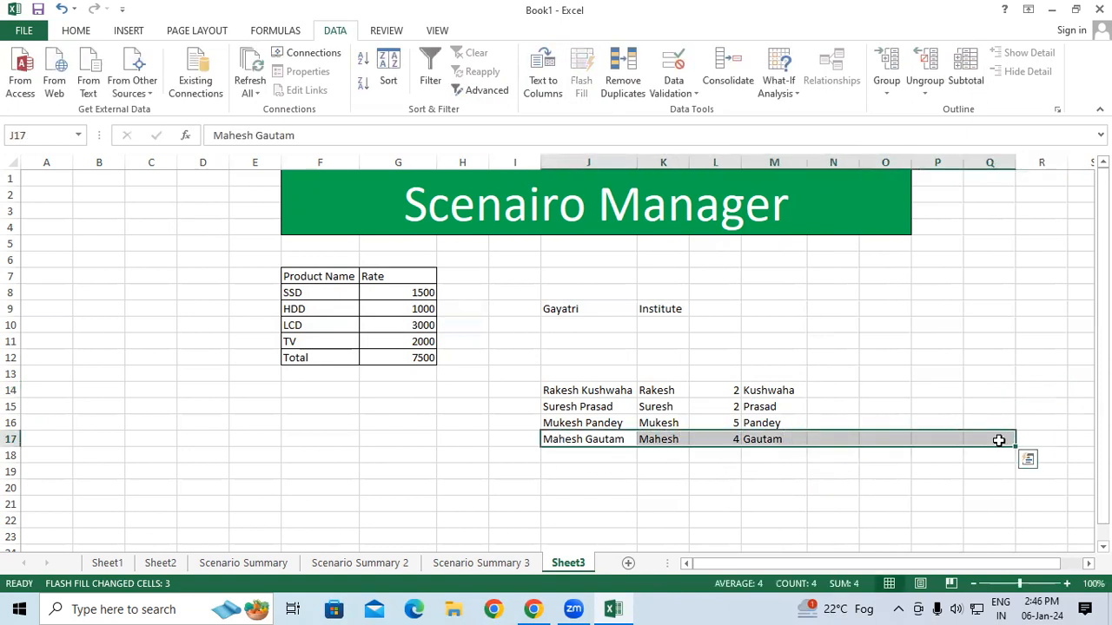
{"action": "left_click", "coordinate": [999, 440]}
{"action": "type", "text": "M"}
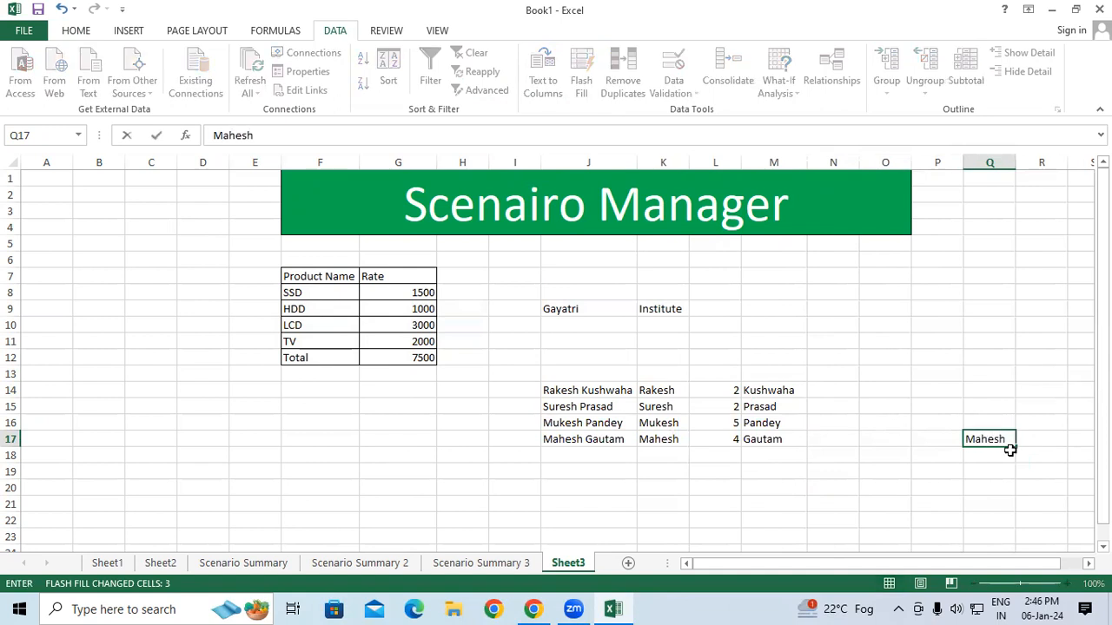
{"action": "type", "text": "ahesh"}
{"action": "key", "text": "Return"}
Try to Flash Fill the first names in column Q from the example in Q17.
{"action": "left_click", "coordinate": [994, 441]}
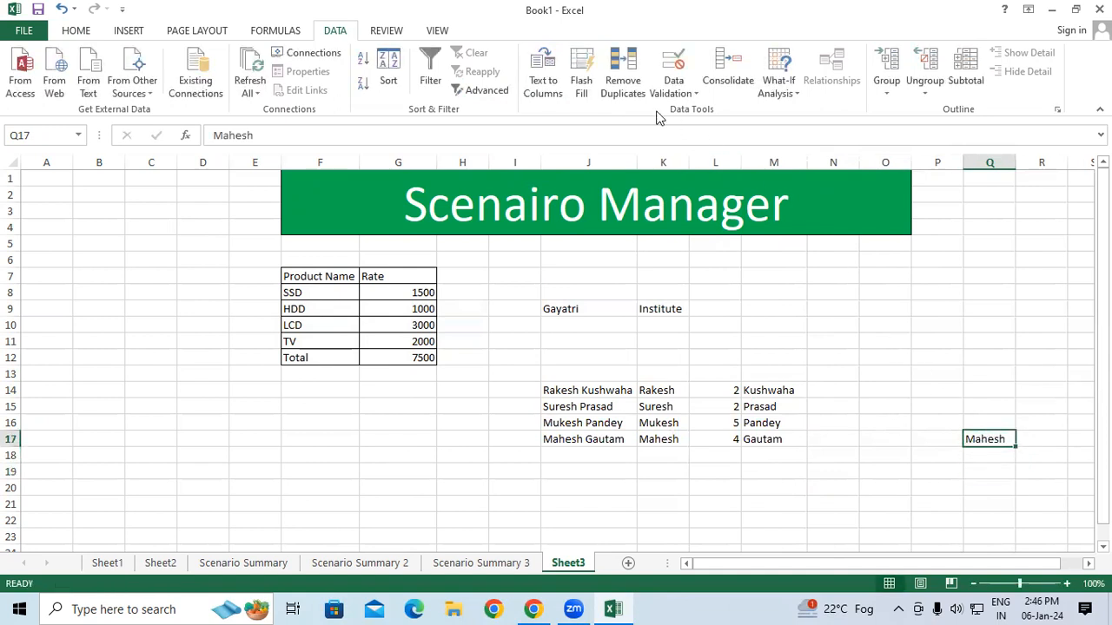
{"action": "left_click", "coordinate": [582, 78]}
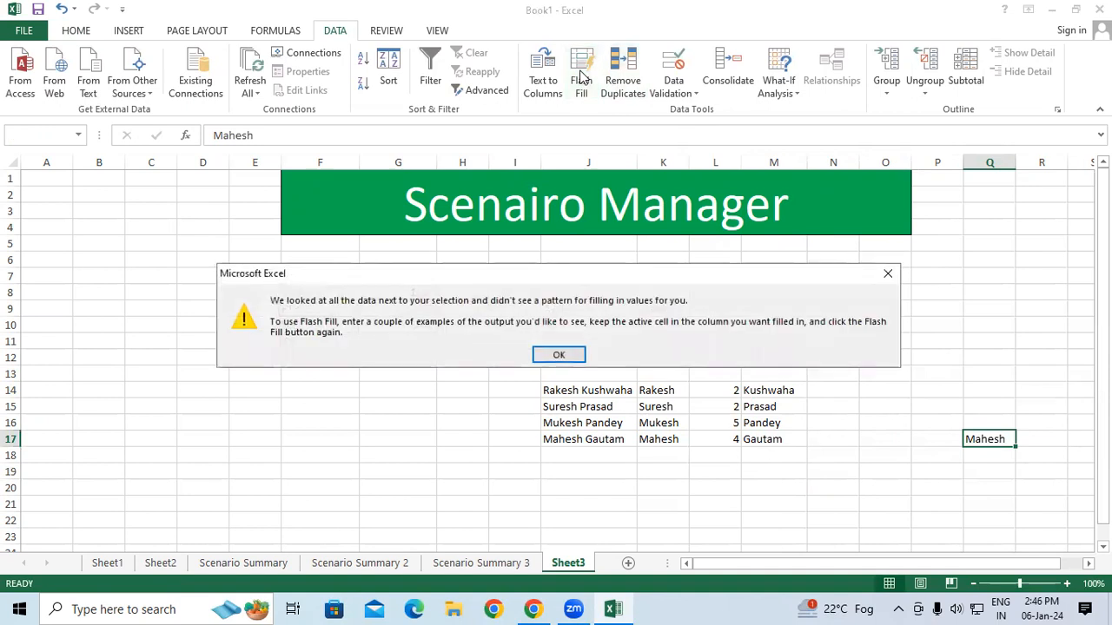
{"action": "left_click", "coordinate": [560, 355]}
Fill the whole blank range N14:P17 with the value 2 to connect column Q to the data.
{"action": "left_click_drag", "start_coordinate": [828, 396], "coordinate": [928, 439]}
{"action": "type", "text": "2"}
{"action": "key", "text": "ctrl+Return"}
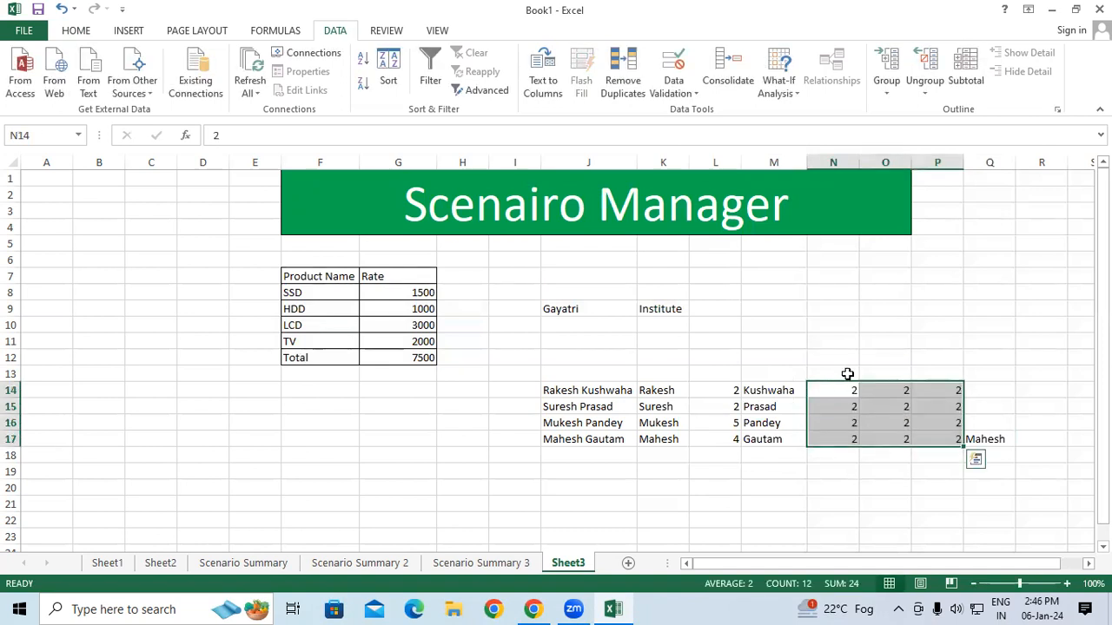
{"action": "left_click", "coordinate": [849, 357]}
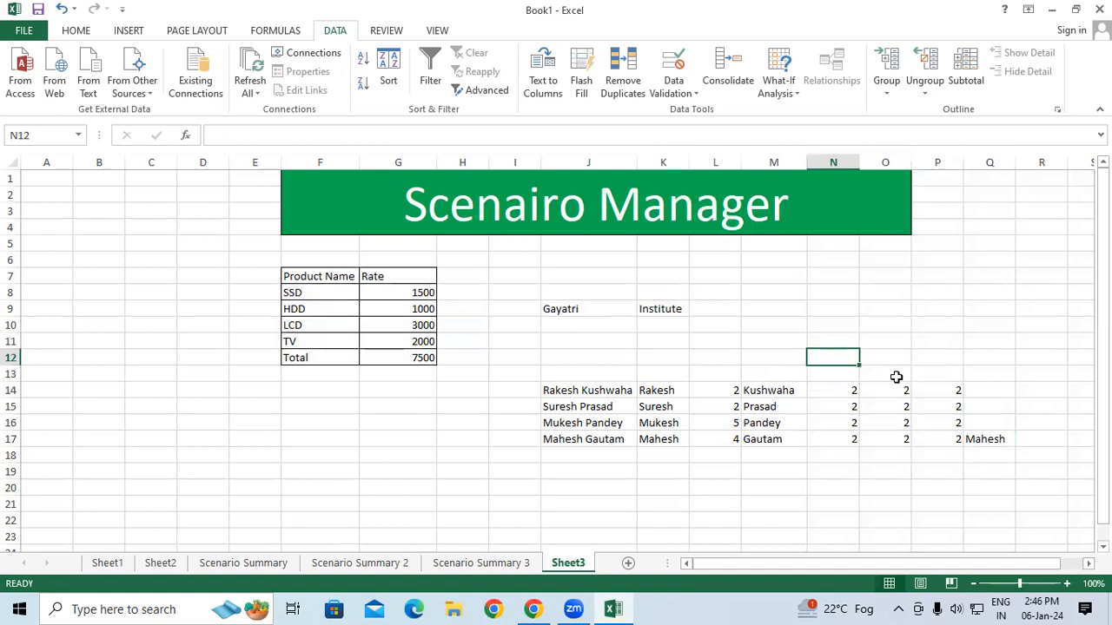
Flash Fill the first names into Q14:Q16 from the example in Q17.
{"action": "left_click", "coordinate": [987, 439]}
{"action": "left_click", "coordinate": [586, 78]}
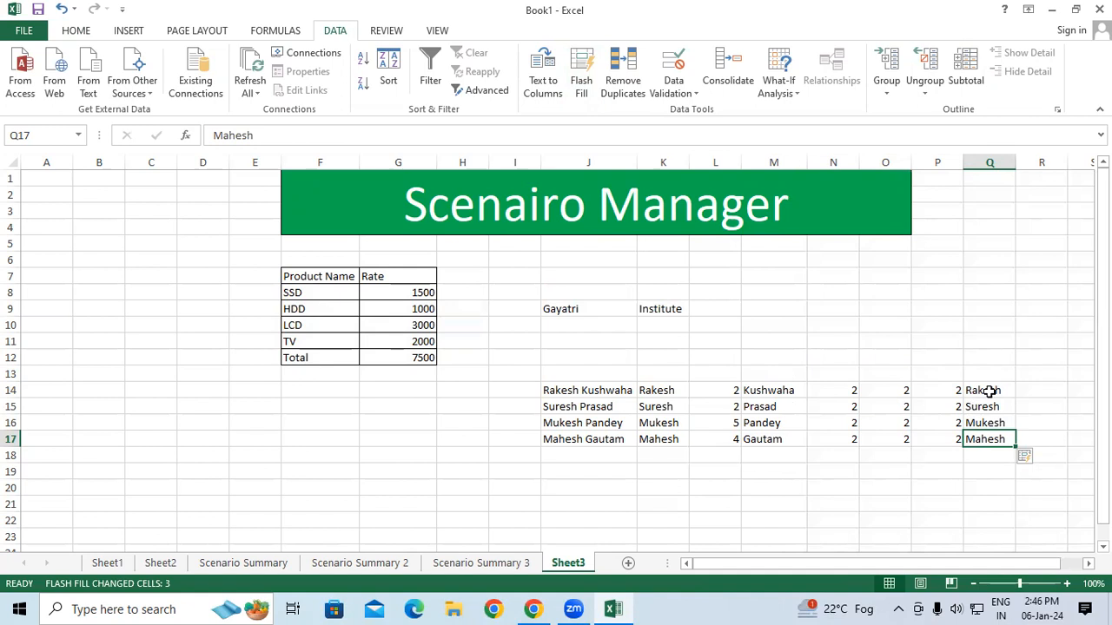
{"action": "left_click_drag", "start_coordinate": [990, 391], "coordinate": [997, 438]}
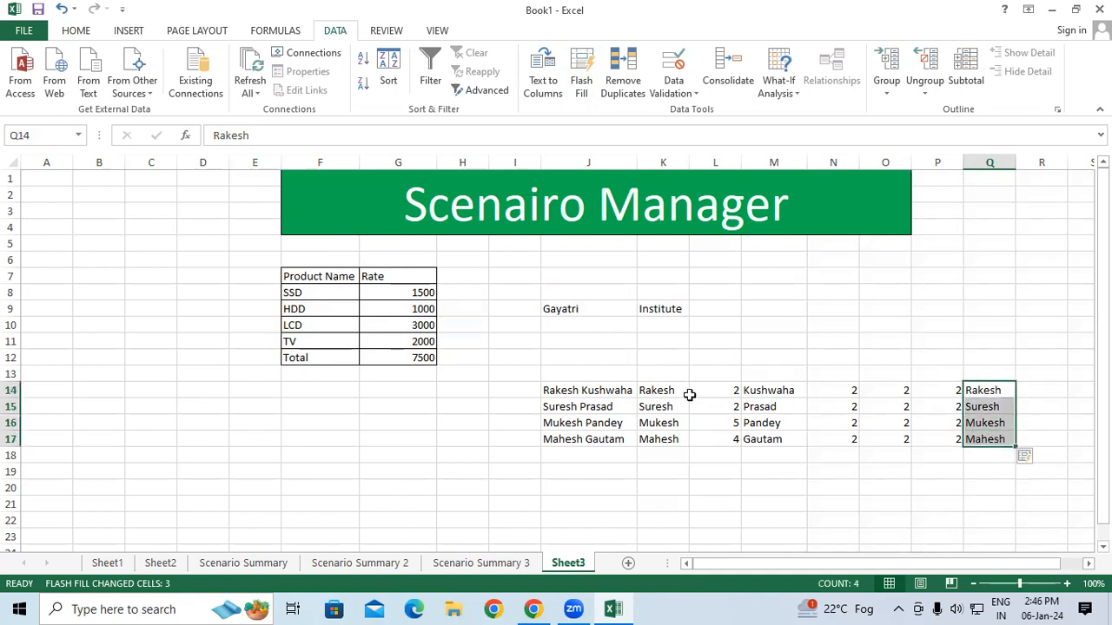
Clear the filler values from N14:P17 between the surname column and the first names in column Q.
{"action": "left_click_drag", "start_coordinate": [927, 392], "coordinate": [841, 434]}
{"action": "key", "text": "End"}
{"action": "key", "text": "Page_Down"}
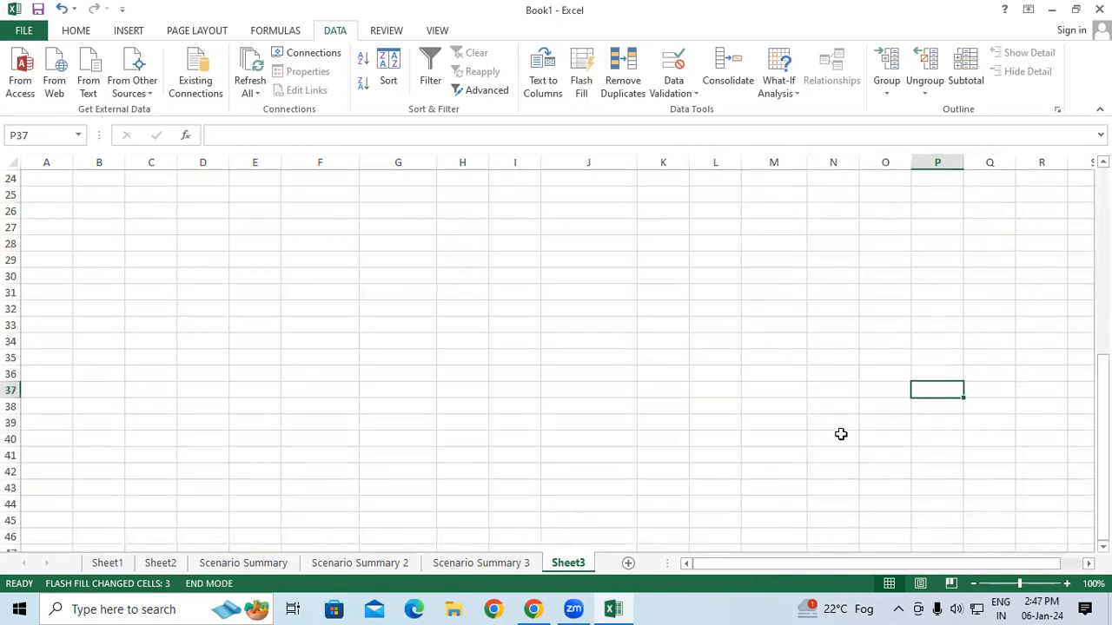
{"action": "scroll", "coordinate": [841, 435], "scroll_direction": "up", "scroll_amount": 3}
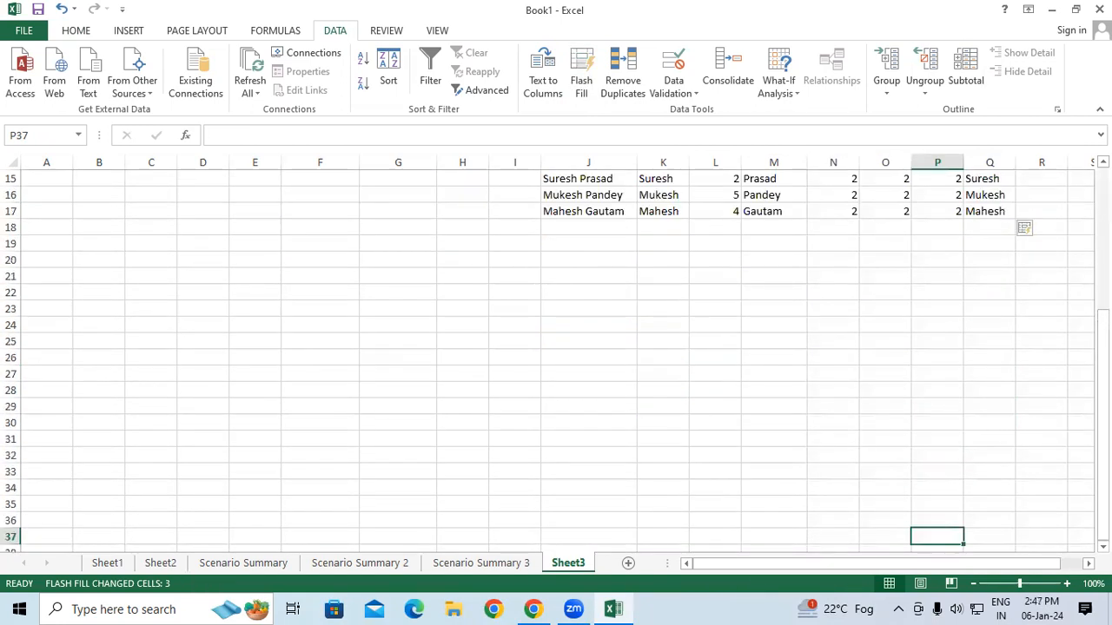
{"action": "scroll", "coordinate": [814, 265], "scroll_direction": "up", "scroll_amount": 3}
{"action": "left_click_drag", "start_coordinate": [832, 276], "coordinate": [926, 327]}
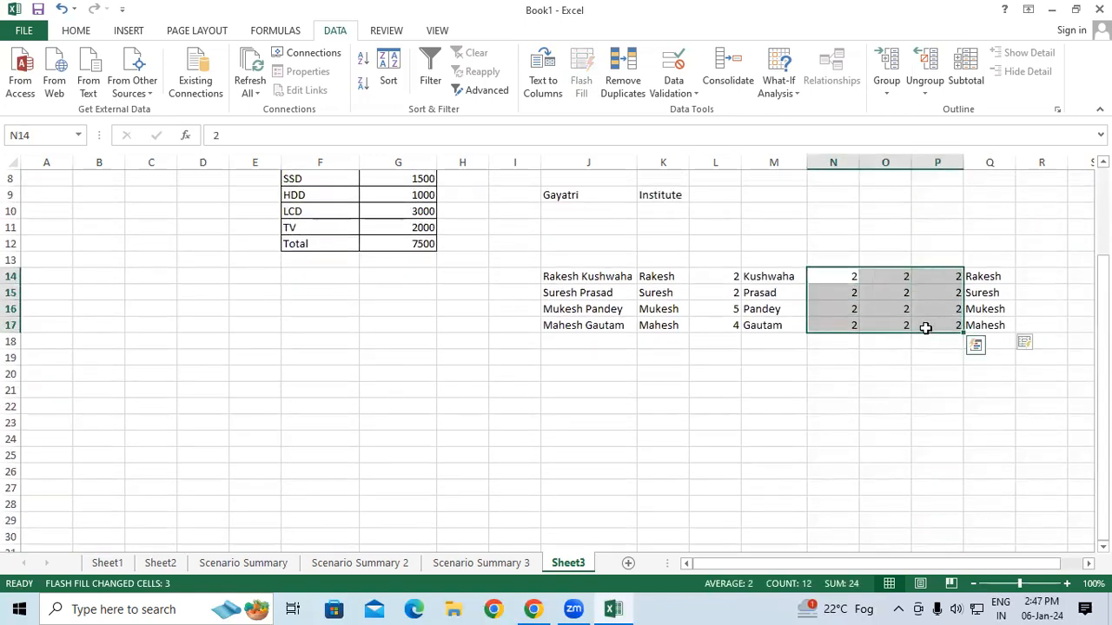
{"action": "key", "text": "Delete"}
{"action": "left_click", "coordinate": [921, 453]}
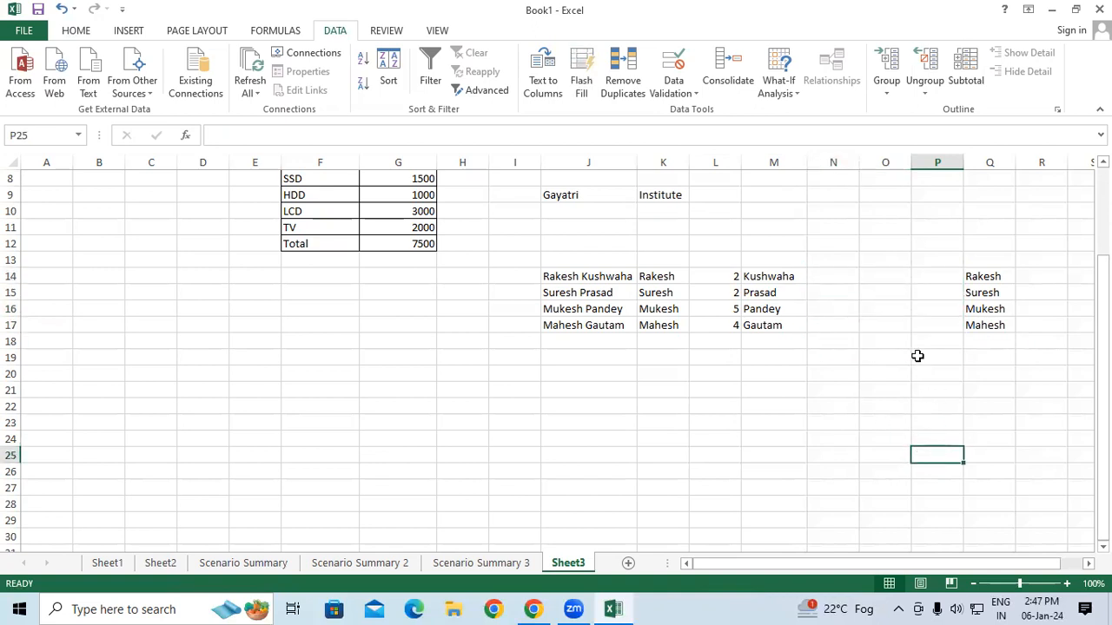
{"action": "left_click", "coordinate": [633, 280]}
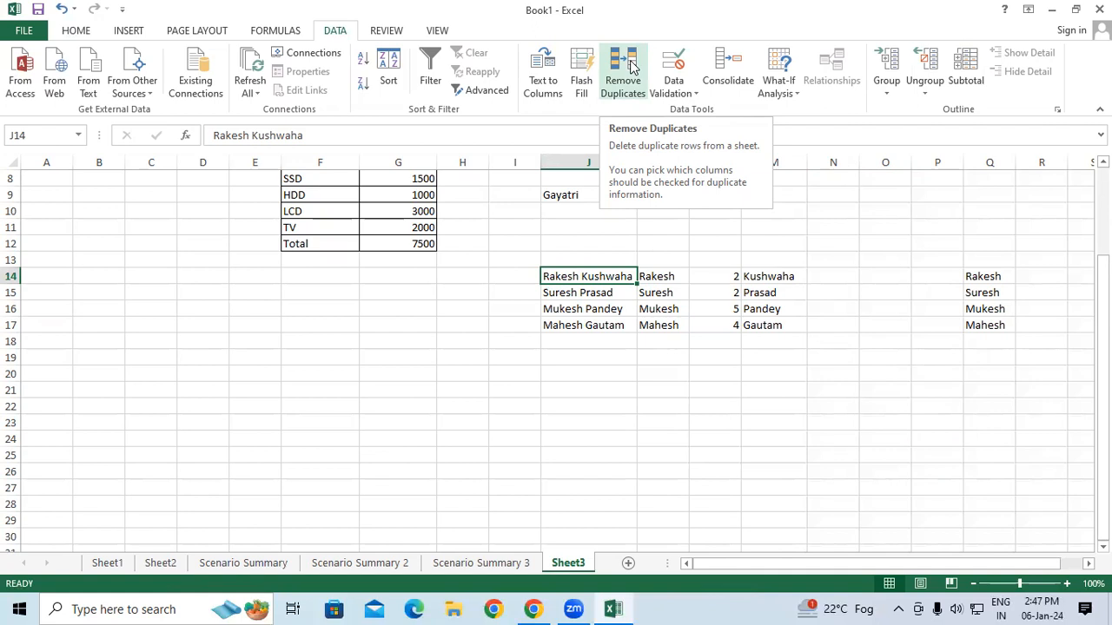
Enter =RANDBETWEEN(10,50) in C16 and fill the formula across C16:H24.
{"action": "left_click_drag", "start_coordinate": [165, 311], "coordinate": [179, 311]}
{"action": "left_click", "coordinate": [163, 308]}
{"action": "type", "text": "="}
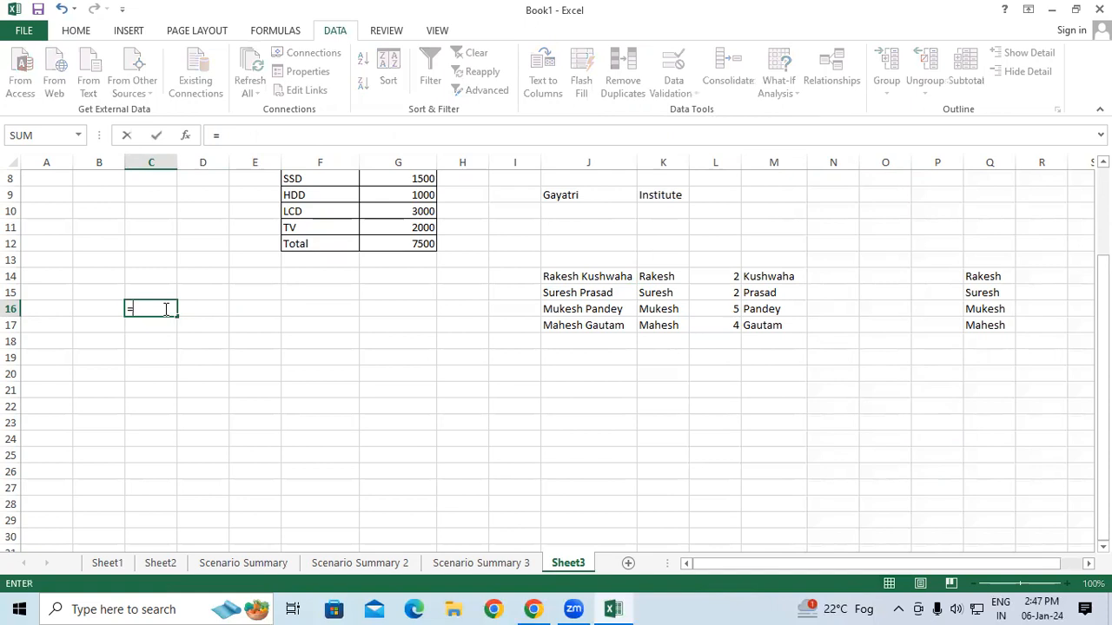
{"action": "type", "text": "randb"}
{"action": "key", "text": "Tab"}
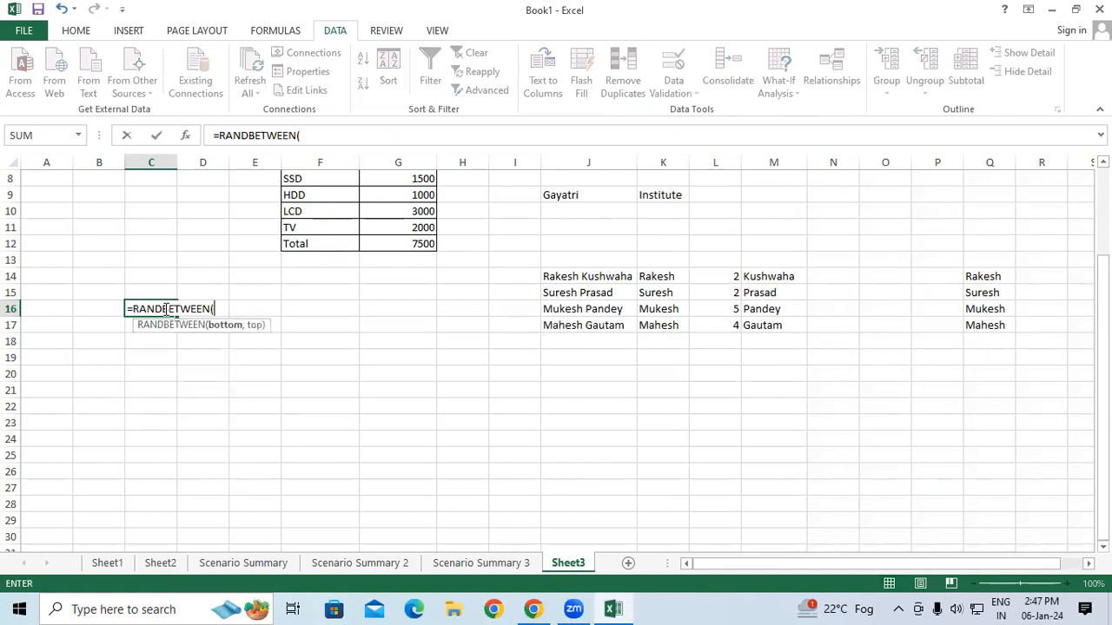
{"action": "type", "text": "10,50"}
{"action": "key", "text": "Return"}
{"action": "left_click", "coordinate": [164, 308]}
{"action": "left_click_drag", "start_coordinate": [178, 317], "coordinate": [477, 452]}
Convert the random-number formulas in C16:H24 to static values by copying and pasting them in place as values.
{"action": "right_click", "coordinate": [363, 392]}
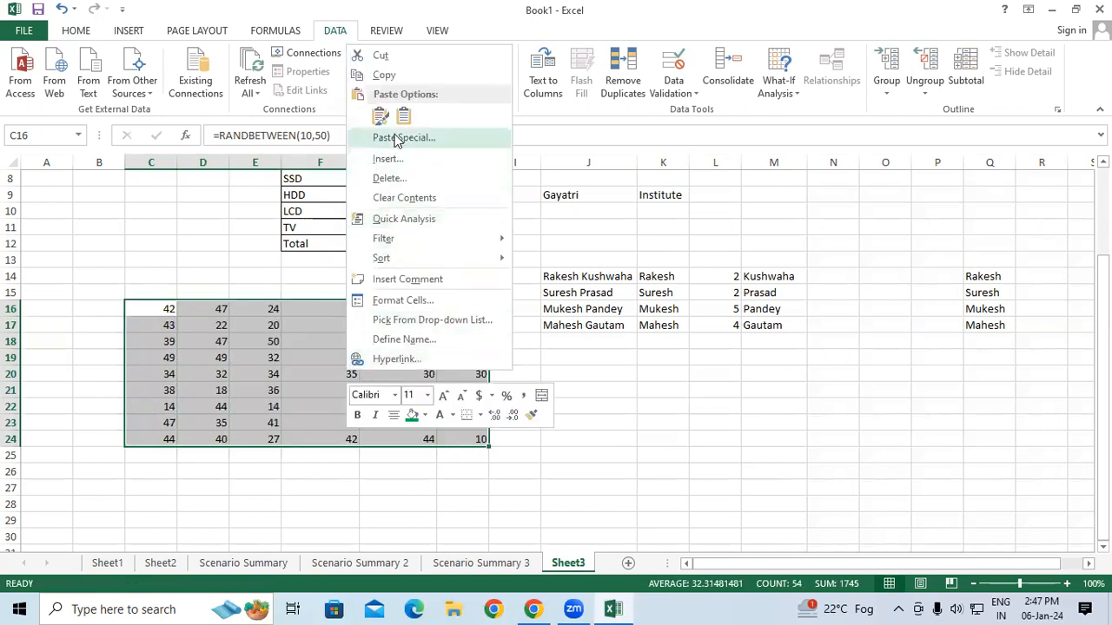
{"action": "left_click", "coordinate": [382, 75]}
{"action": "right_click", "coordinate": [318, 337]}
{"action": "left_click", "coordinate": [378, 82]}
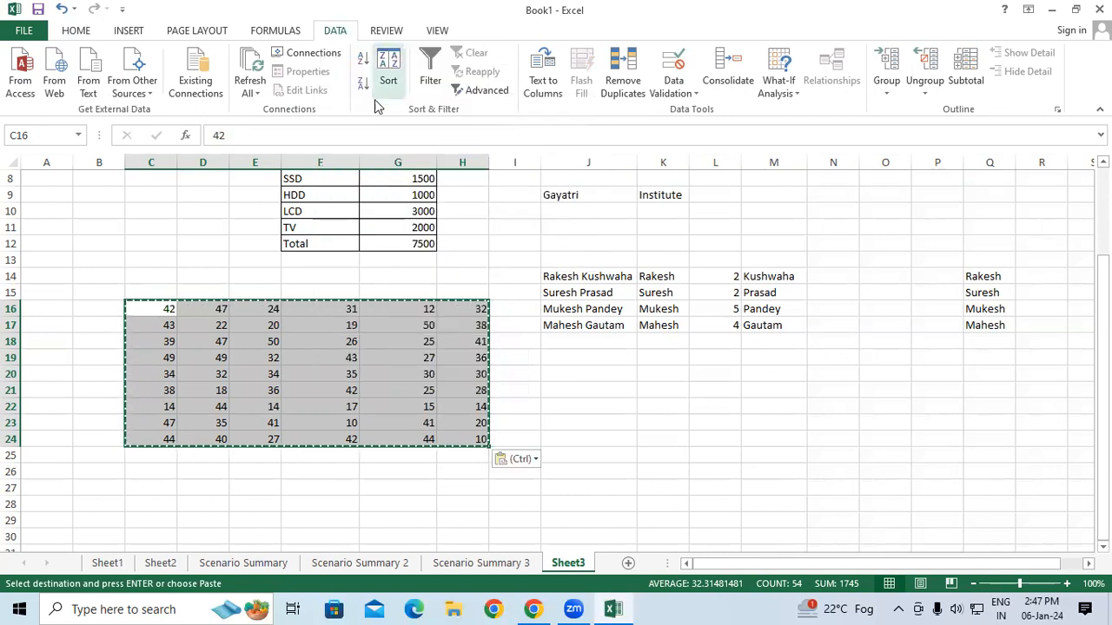
{"action": "key", "text": "Escape"}
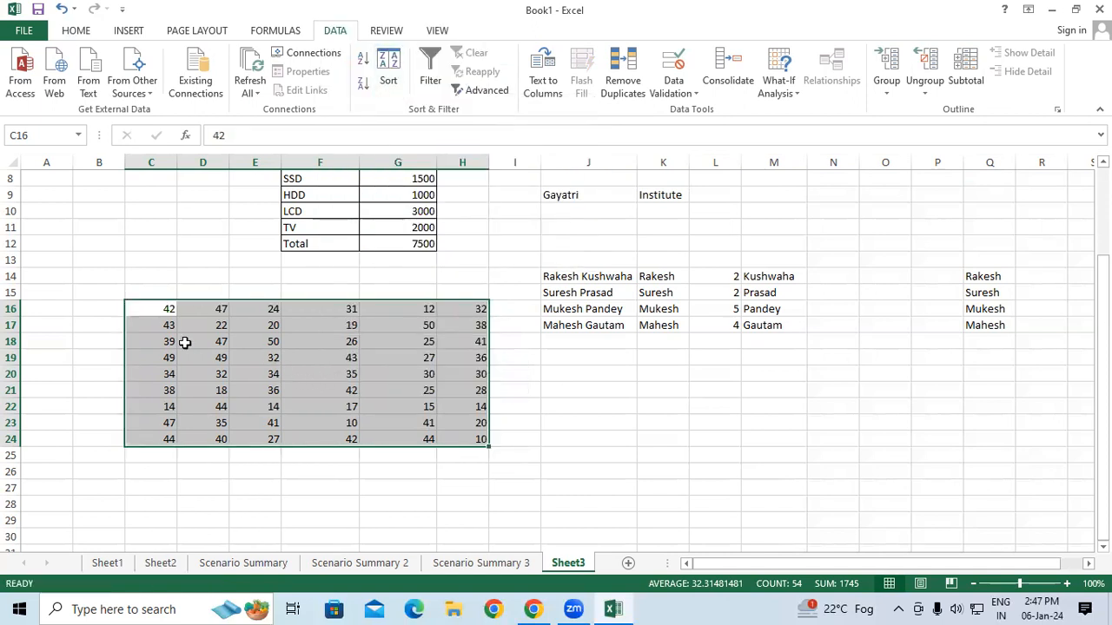
Try to remove duplicates from C16:H24, checking all columns C to H without headers.
{"action": "left_click_drag", "start_coordinate": [155, 312], "coordinate": [459, 430]}
{"action": "left_click", "coordinate": [623, 74]}
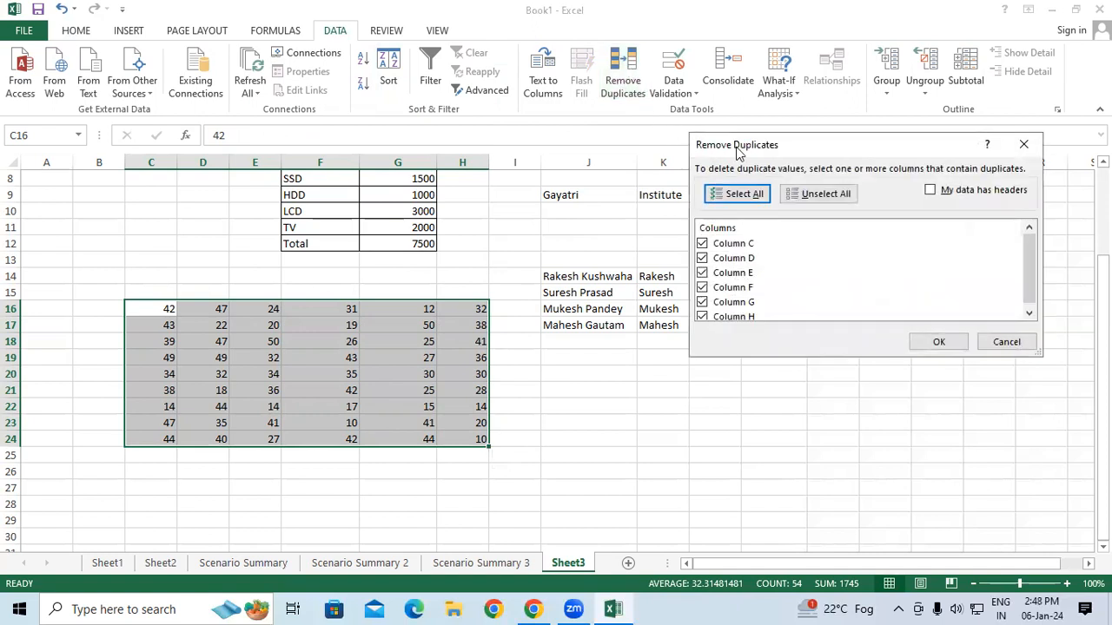
{"action": "left_click_drag", "start_coordinate": [729, 152], "coordinate": [630, 86]}
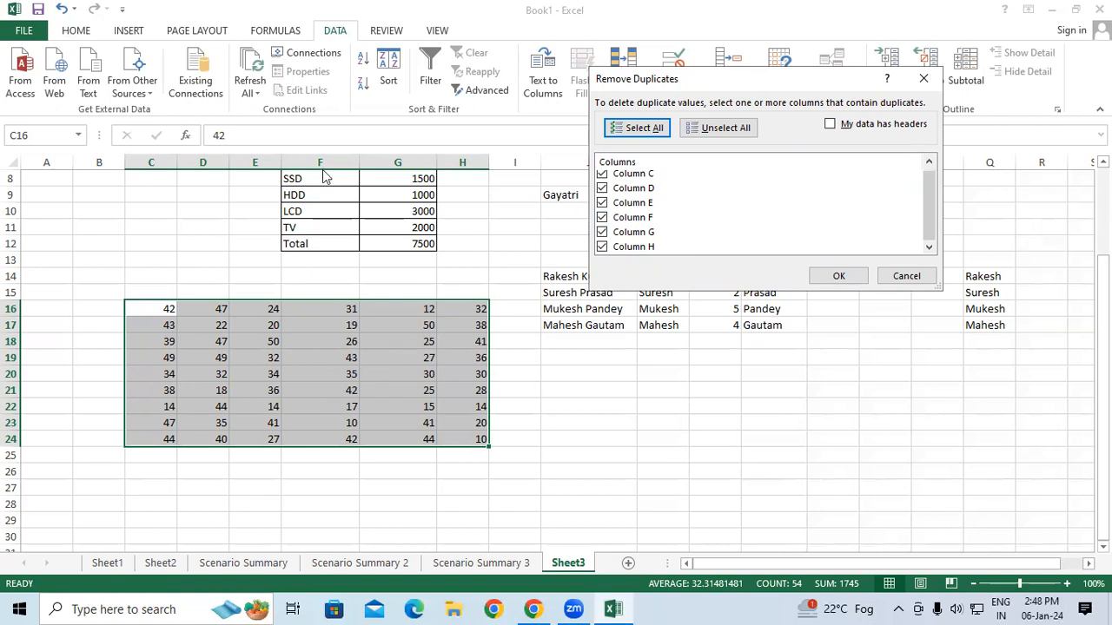
{"action": "left_click", "coordinate": [603, 247]}
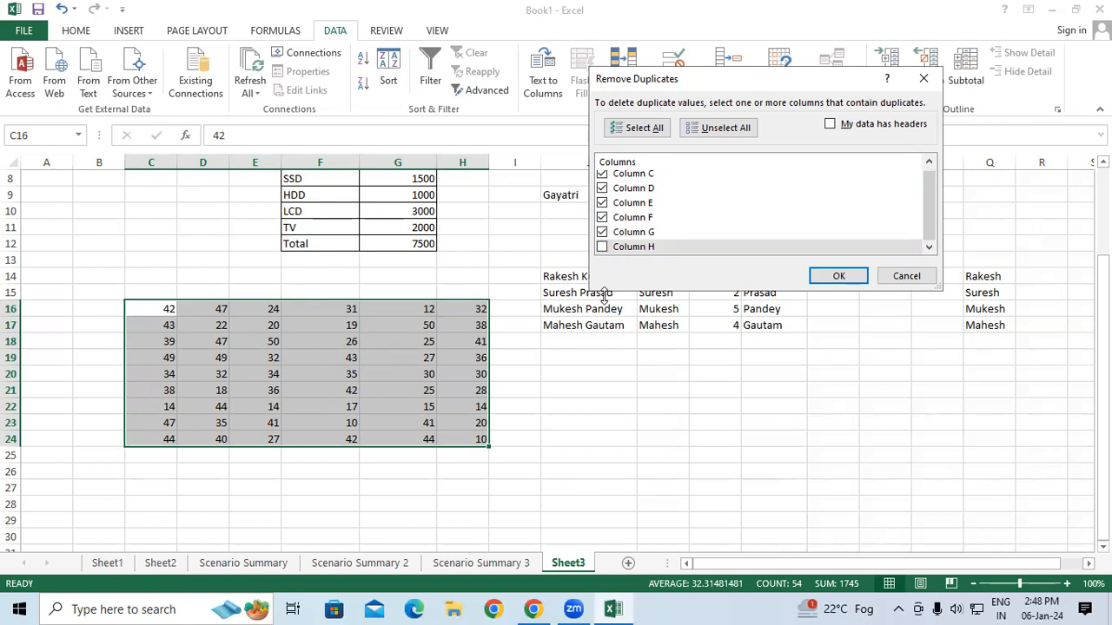
{"action": "left_click", "coordinate": [603, 248]}
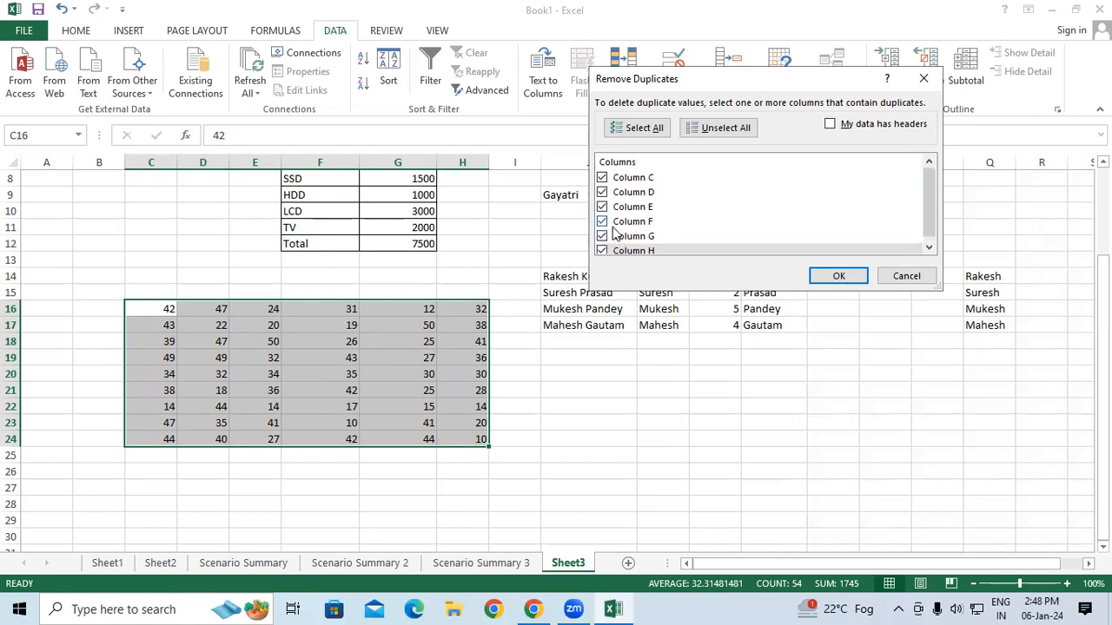
{"action": "left_click", "coordinate": [836, 277]}
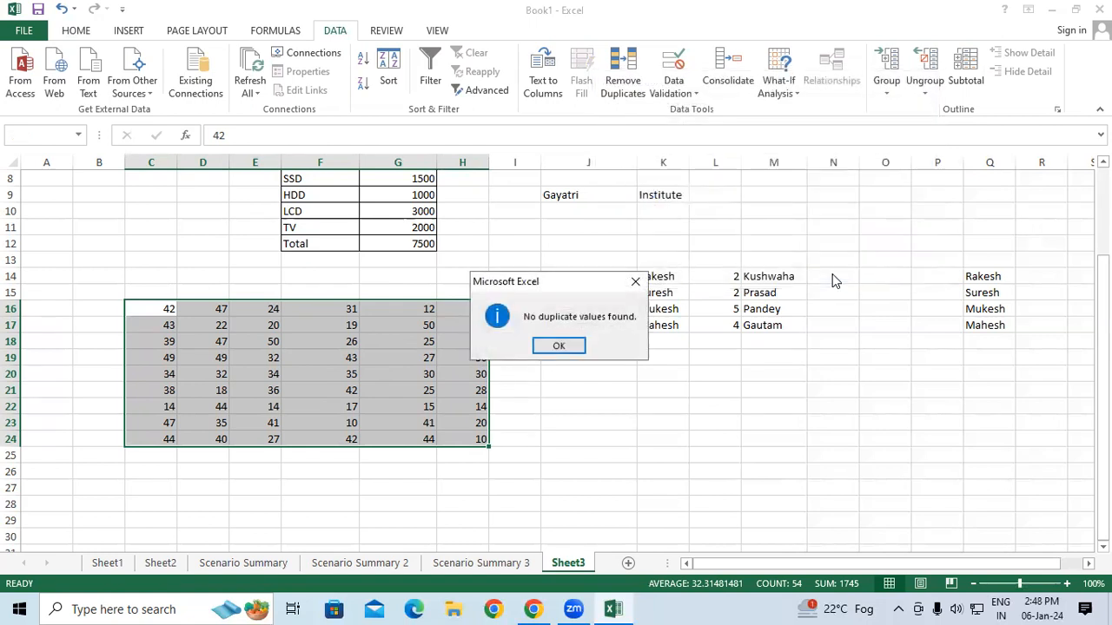
{"action": "left_click", "coordinate": [566, 346]}
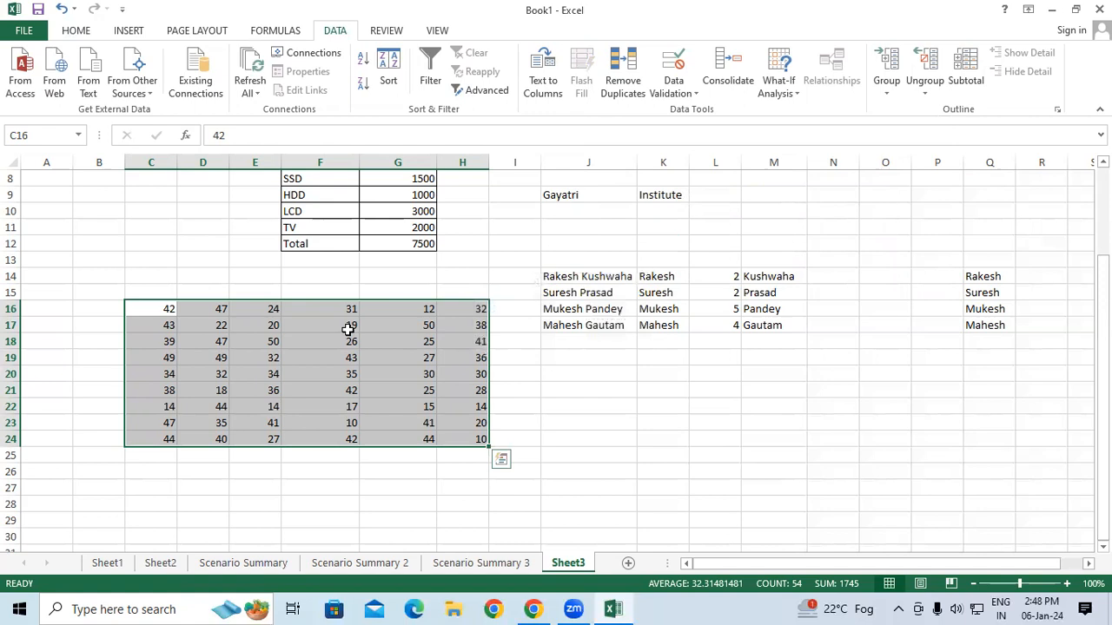
Try to remove duplicates from C17:H24 only, leaving row 16 out of the range.
{"action": "left_click", "coordinate": [201, 336]}
{"action": "left_click_drag", "start_coordinate": [161, 323], "coordinate": [462, 439]}
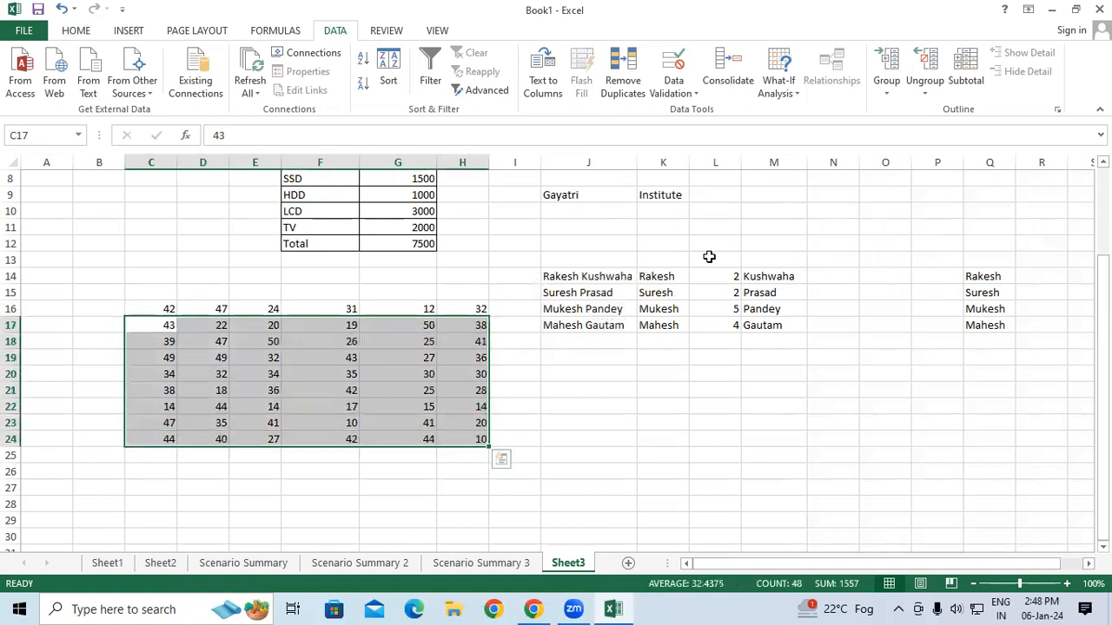
{"action": "left_click", "coordinate": [623, 76]}
{"action": "left_click", "coordinate": [838, 276]}
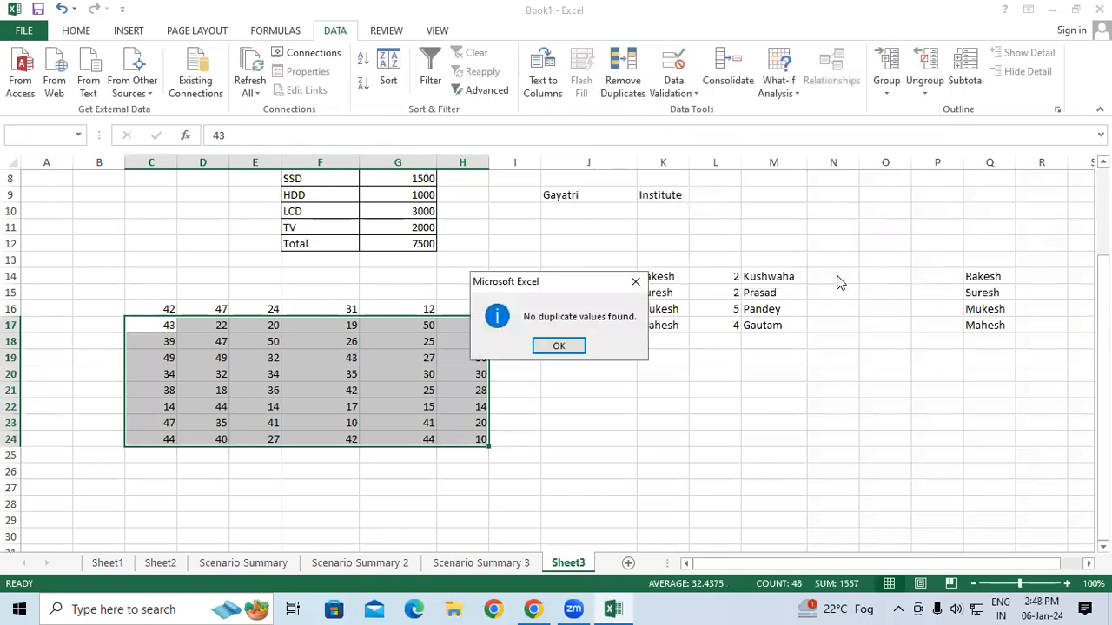
{"action": "left_click", "coordinate": [639, 284]}
Try to remove duplicates from C16:H24 with the first row treated as headers.
{"action": "left_click", "coordinate": [156, 309]}
{"action": "left_click_drag", "start_coordinate": [156, 308], "coordinate": [463, 439]}
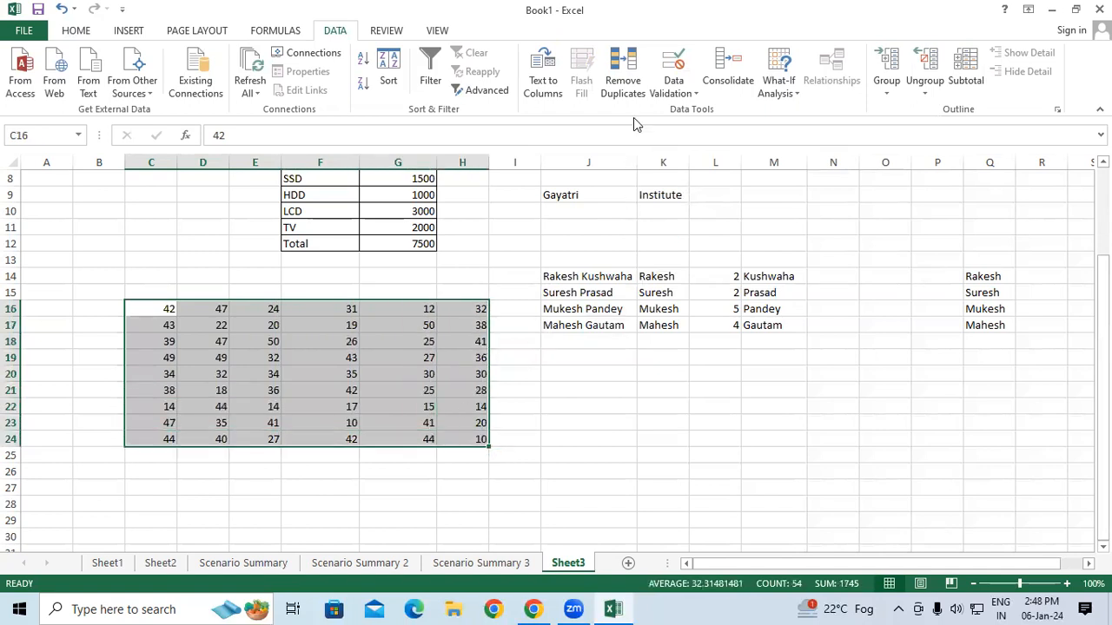
{"action": "left_click", "coordinate": [622, 74]}
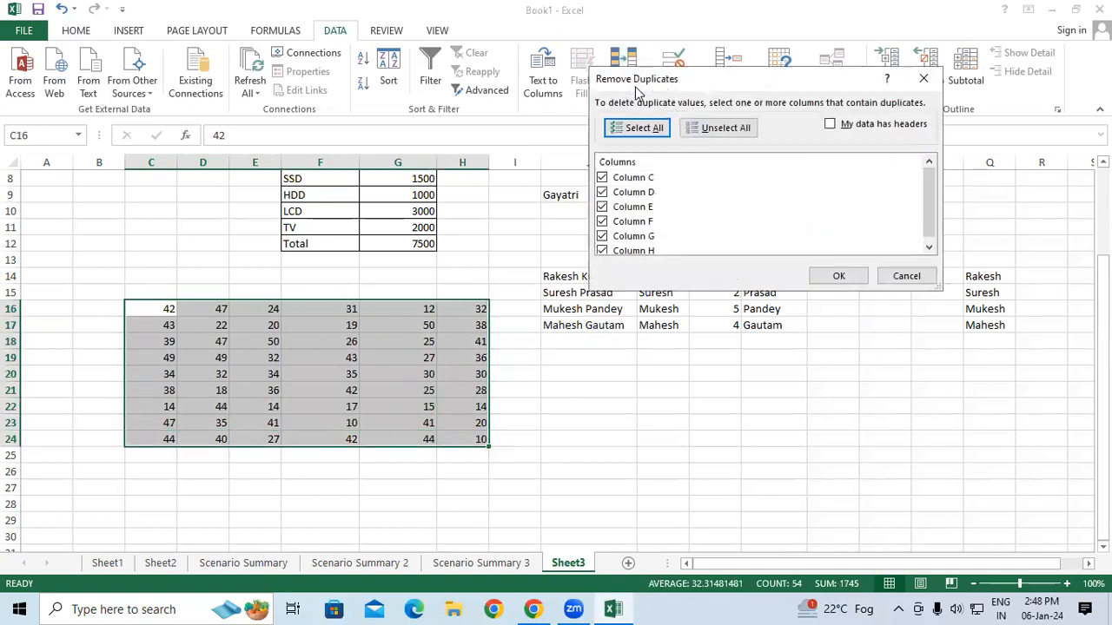
{"action": "left_click", "coordinate": [832, 124]}
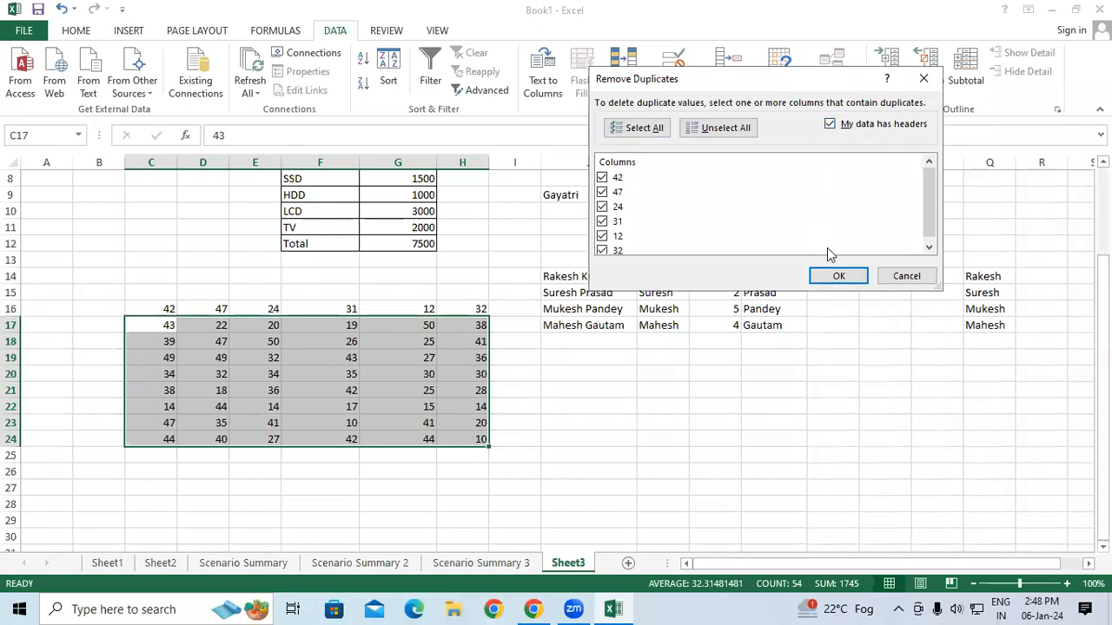
{"action": "left_click", "coordinate": [836, 276]}
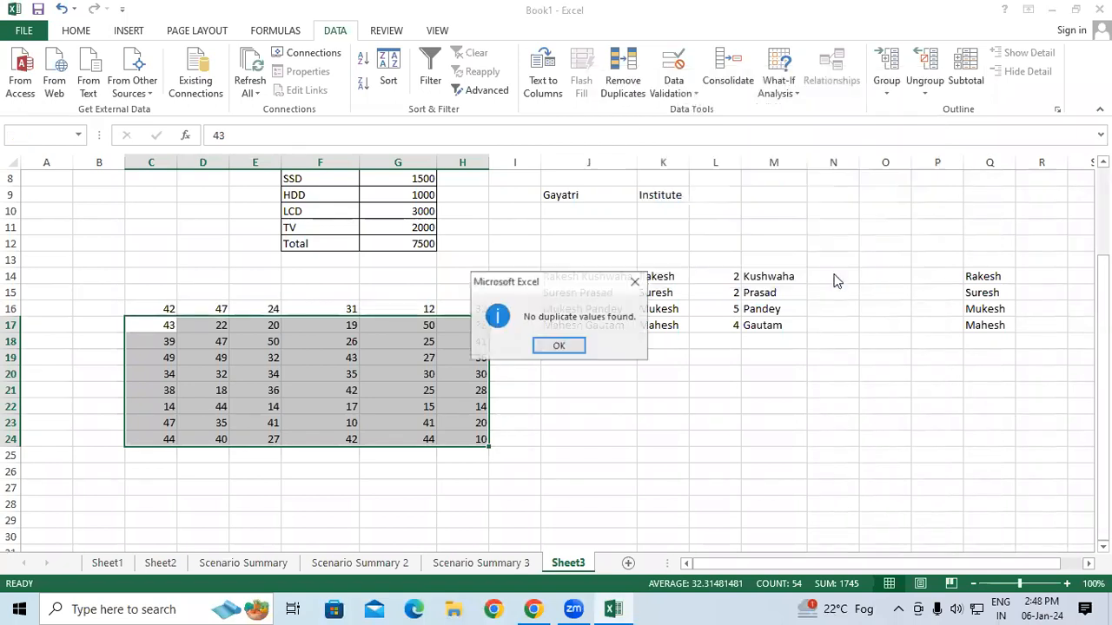
{"action": "left_click", "coordinate": [558, 347]}
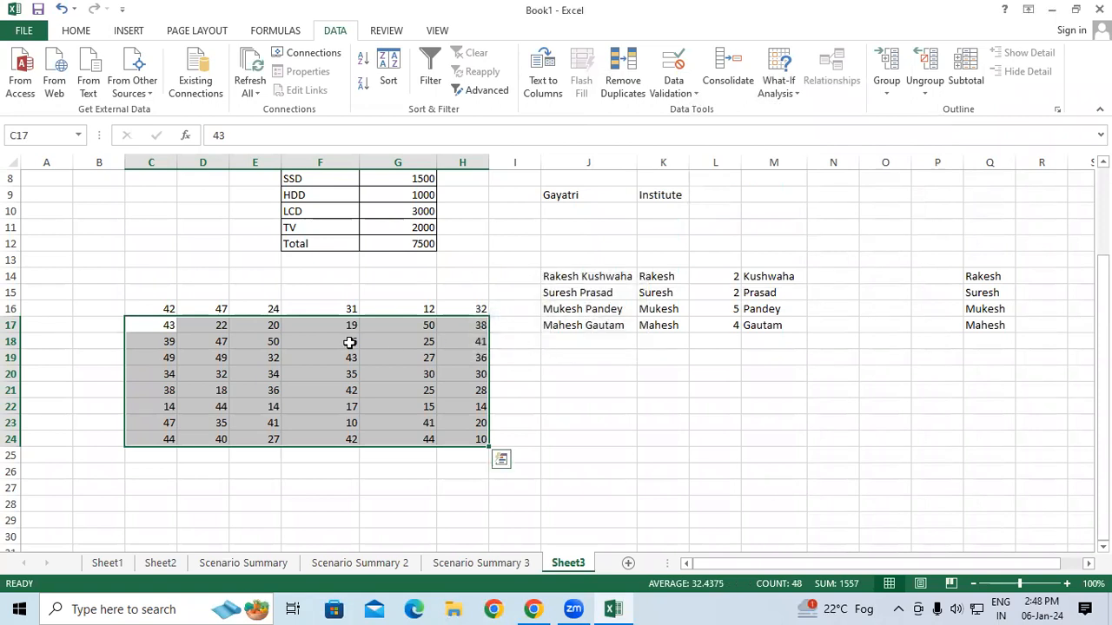
Preview conditional formatting for duplicate values in C16:H24 with Light Red Fill with Dark Red Text, without applying the rule.
{"action": "left_click", "coordinate": [289, 343]}
{"action": "left_click", "coordinate": [220, 312]}
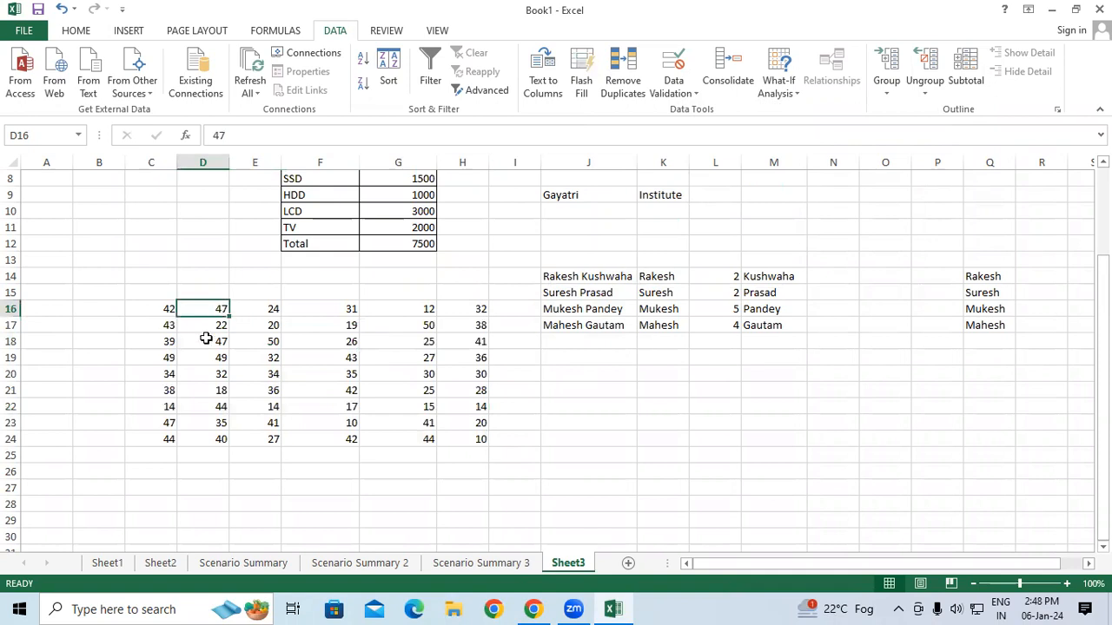
{"action": "left_click_drag", "start_coordinate": [169, 311], "coordinate": [462, 437]}
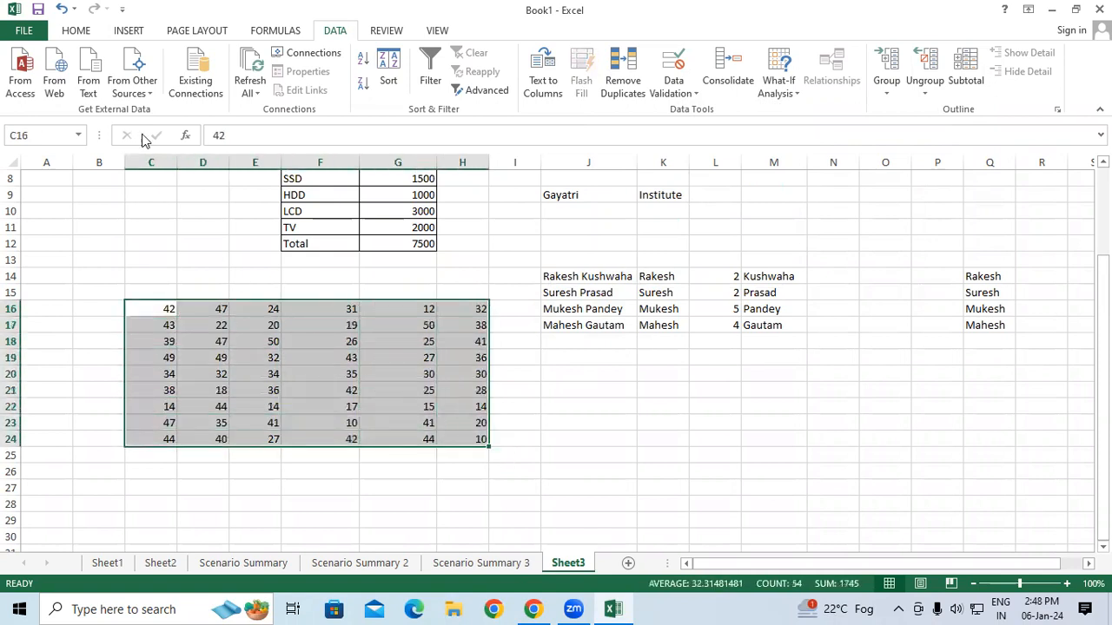
{"action": "left_click", "coordinate": [76, 33]}
{"action": "left_click", "coordinate": [653, 92]}
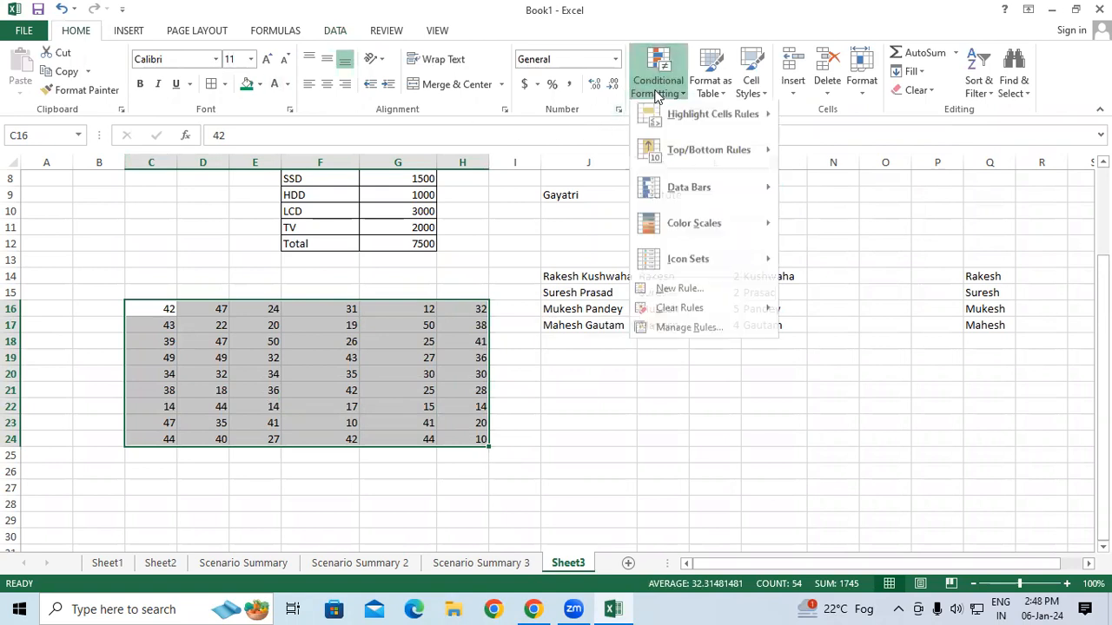
{"action": "mouse_move", "coordinate": [686, 120]}
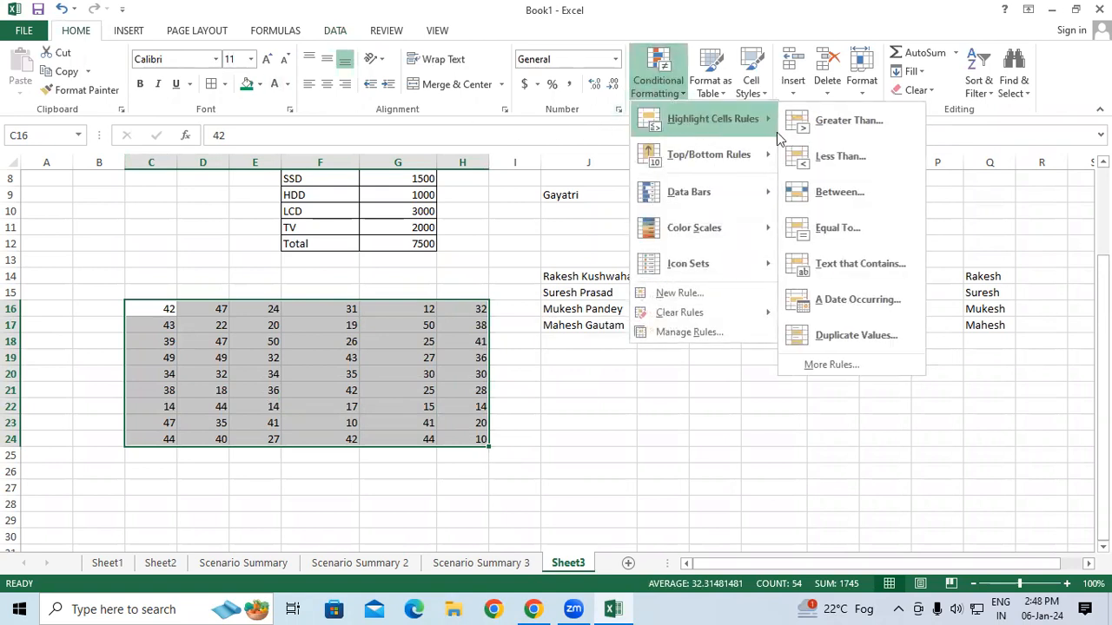
{"action": "left_click", "coordinate": [866, 334]}
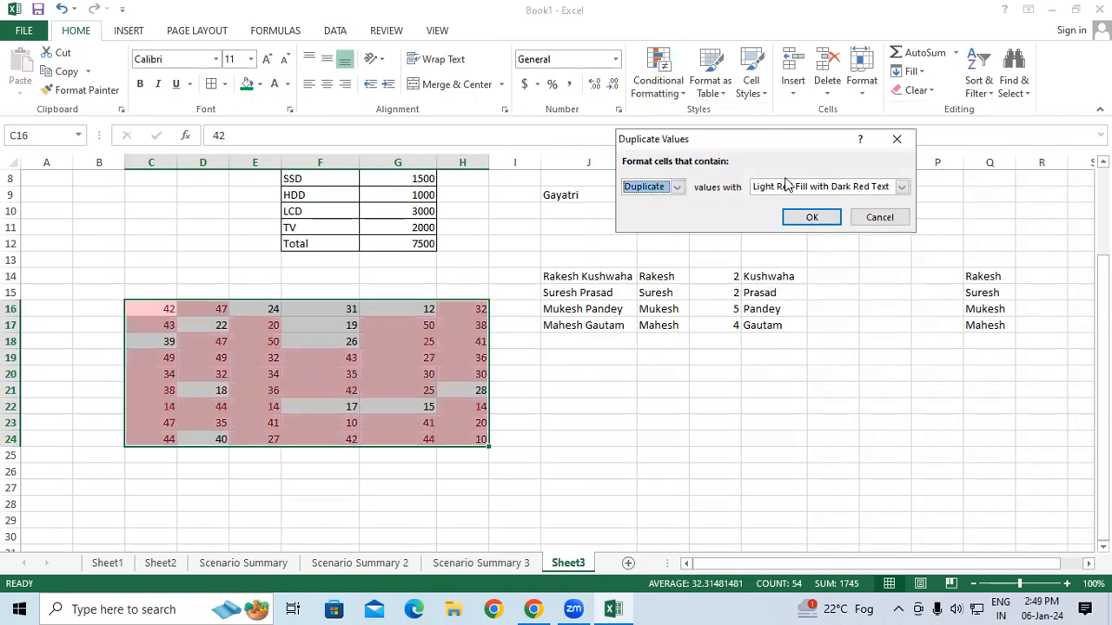
{"action": "left_click_drag", "start_coordinate": [770, 128], "coordinate": [772, 86]}
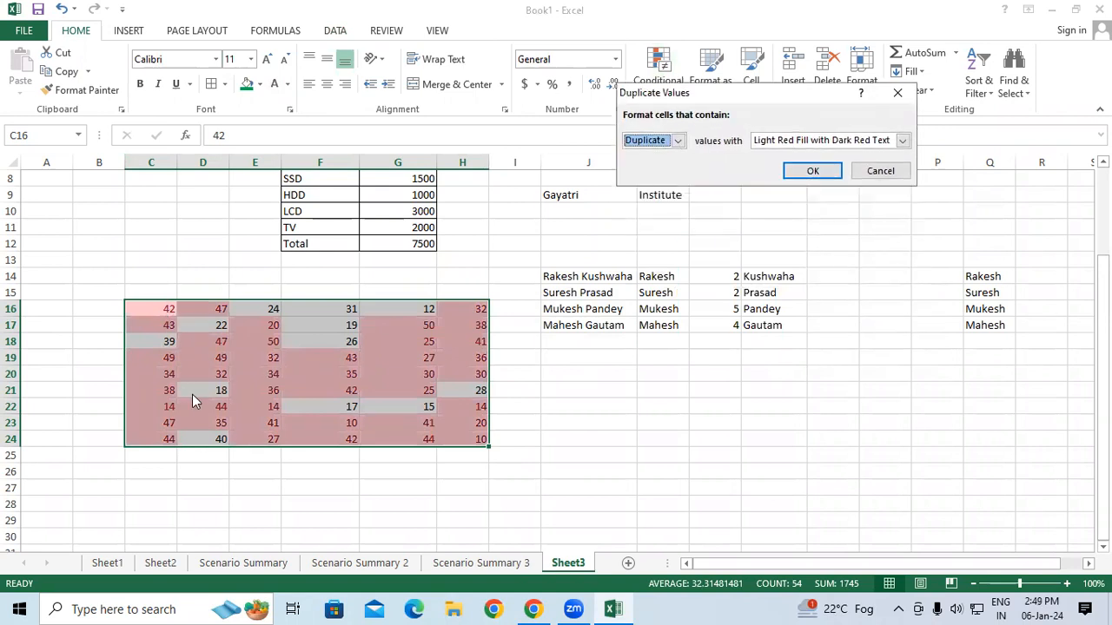
{"action": "left_click", "coordinate": [886, 172]}
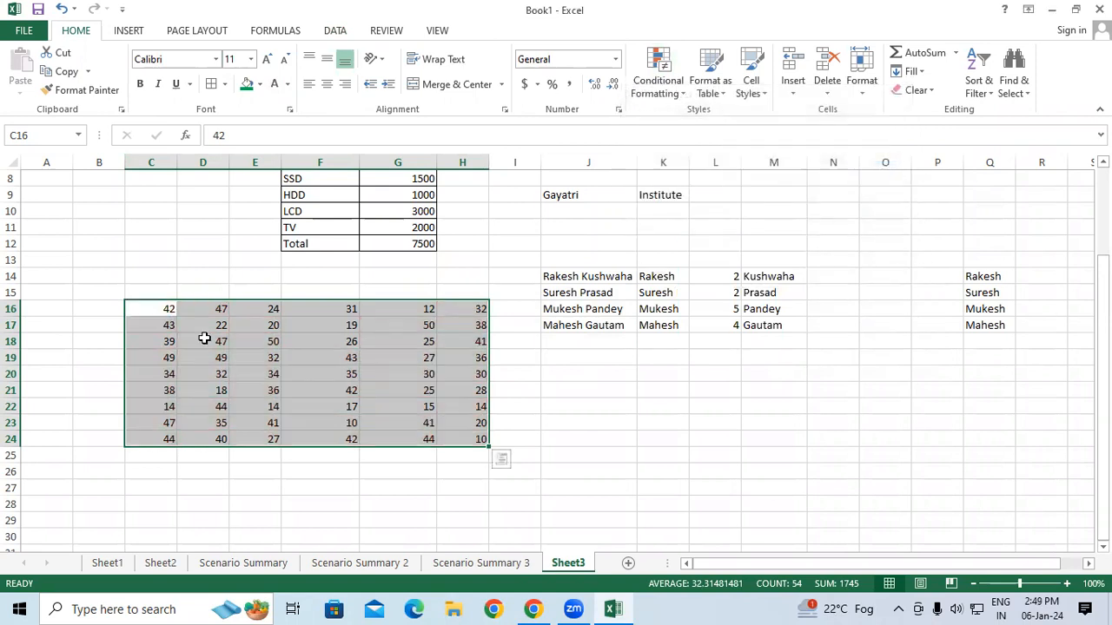
Try to remove duplicates starting from C16:C24, expanding the selection to the adjoining columns C to H.
{"action": "left_click", "coordinate": [149, 308]}
{"action": "left_click_drag", "start_coordinate": [154, 309], "coordinate": [152, 435]}
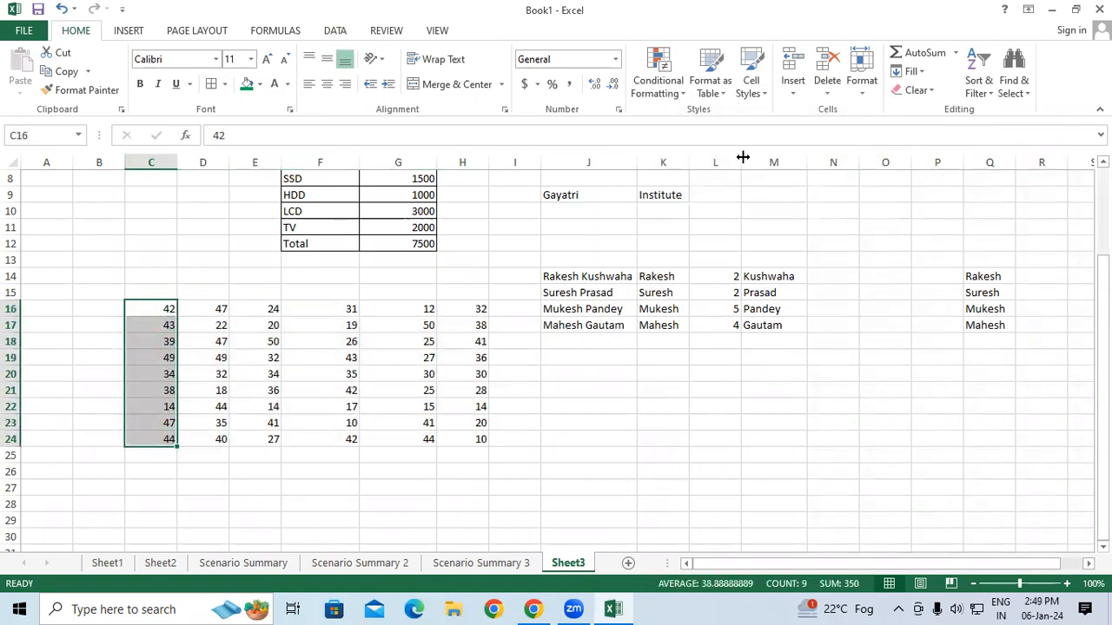
{"action": "left_click", "coordinate": [345, 35]}
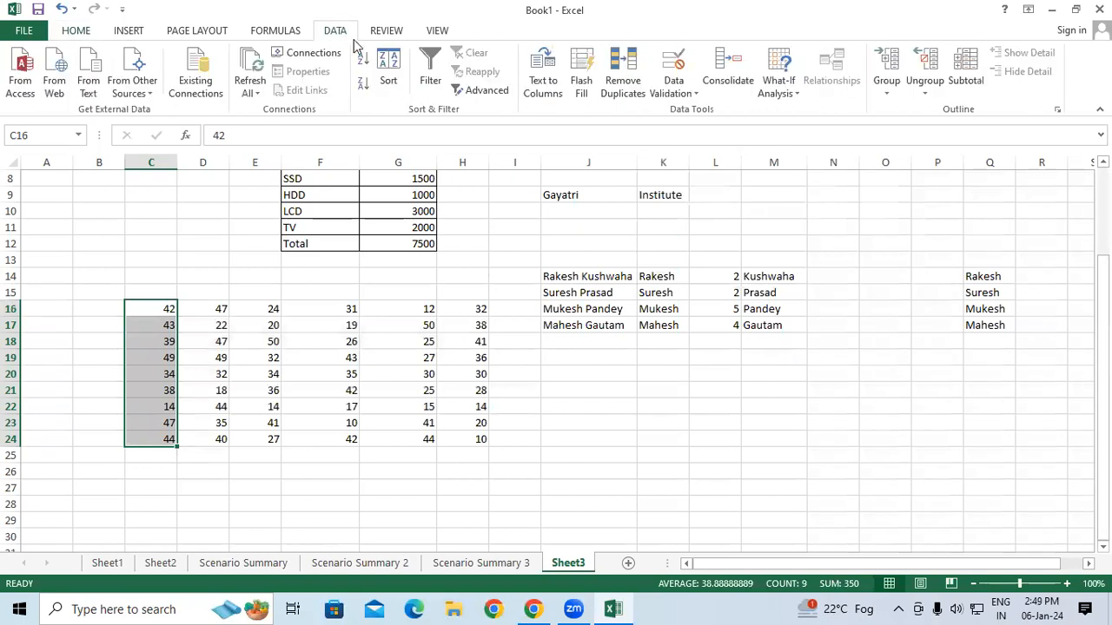
{"action": "left_click", "coordinate": [622, 70]}
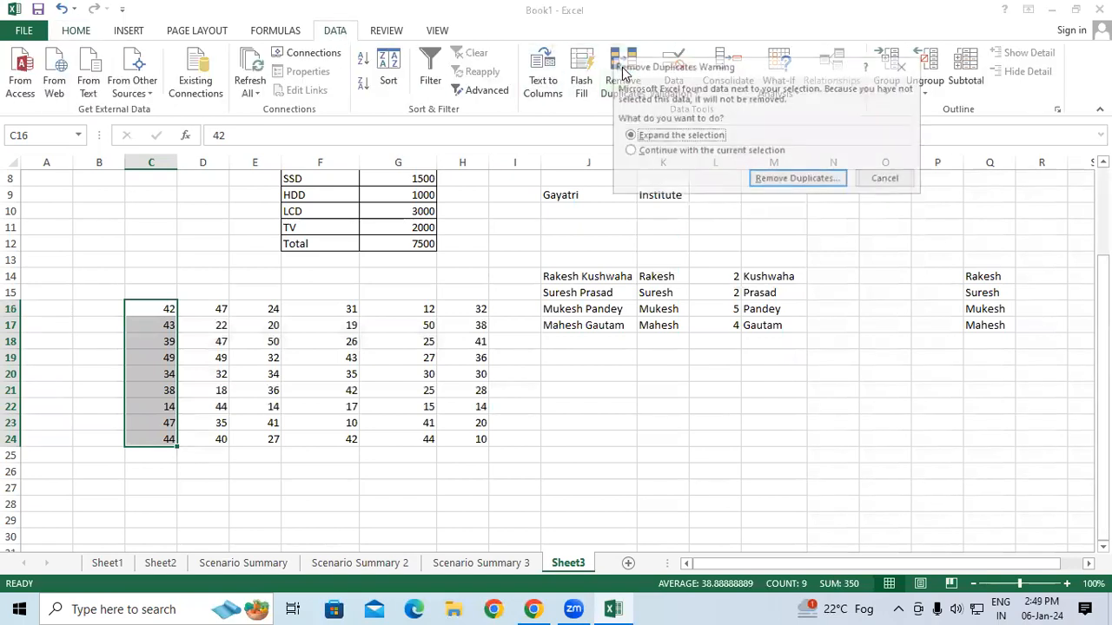
{"action": "left_click", "coordinate": [779, 180]}
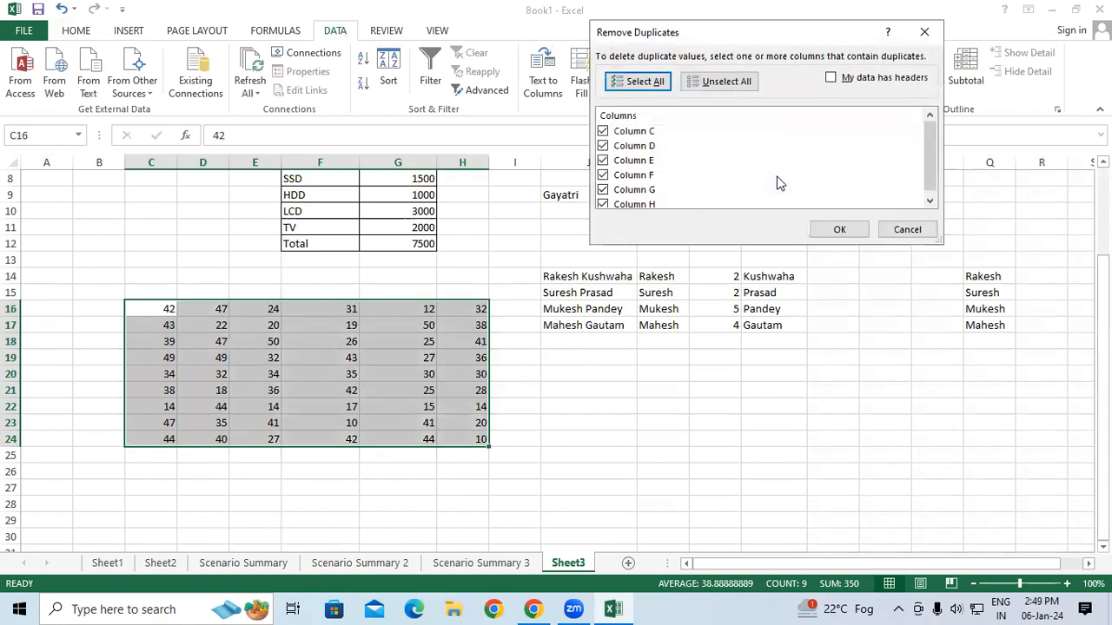
{"action": "left_click", "coordinate": [821, 228]}
{"action": "left_click", "coordinate": [636, 283]}
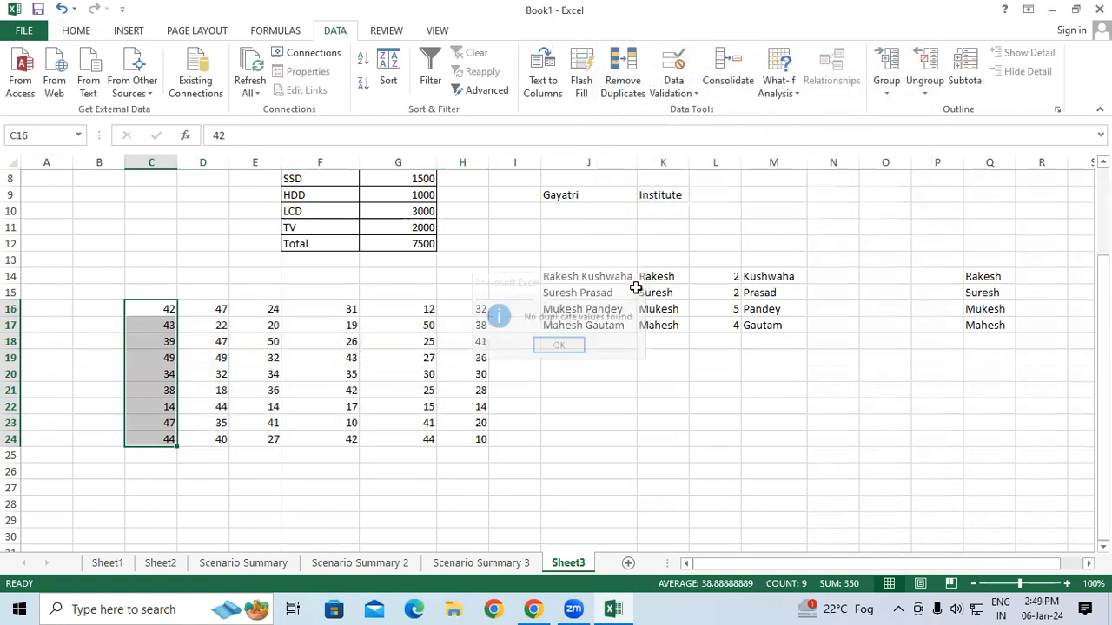
Try to remove duplicates from C16:C24 alone, continuing with the current selection instead of expanding it.
{"action": "left_click", "coordinate": [623, 74]}
{"action": "left_click", "coordinate": [683, 151]}
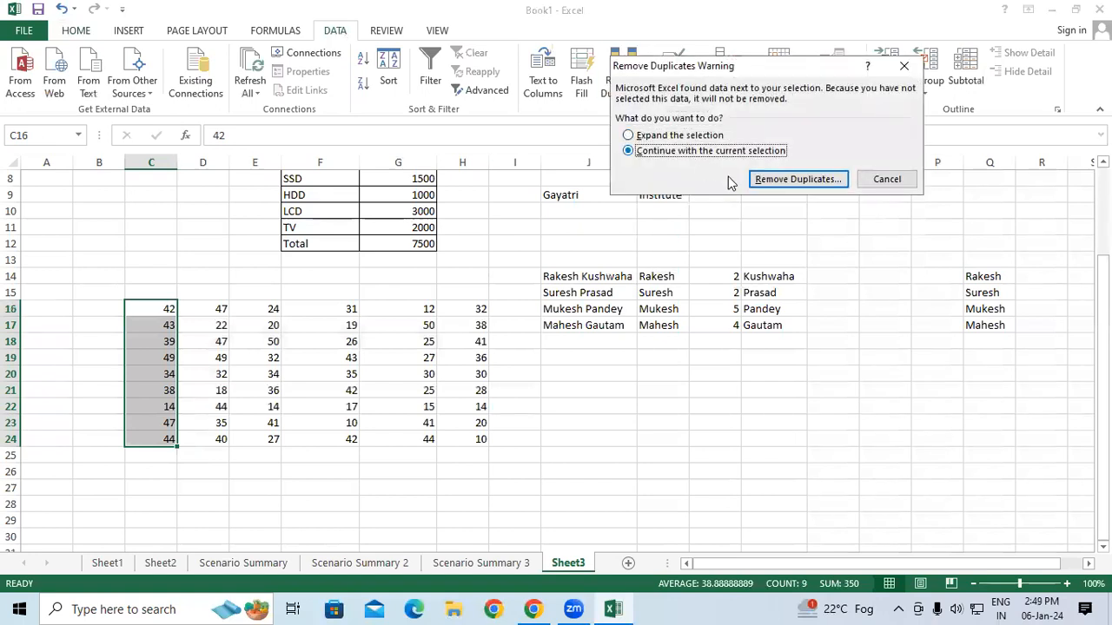
{"action": "left_click", "coordinate": [752, 181]}
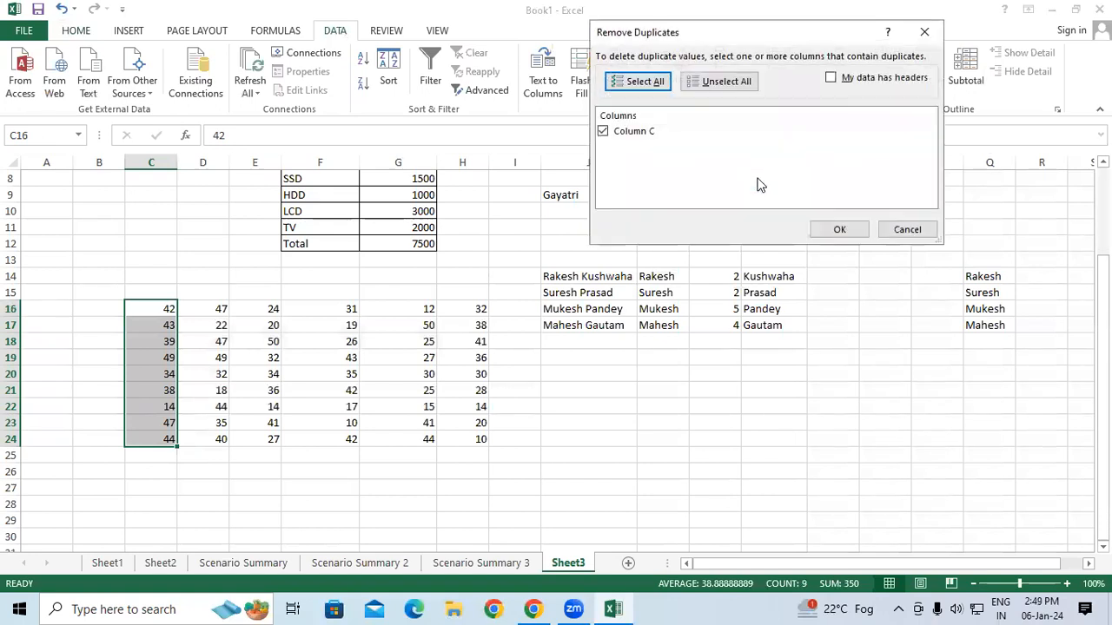
{"action": "left_click", "coordinate": [836, 228]}
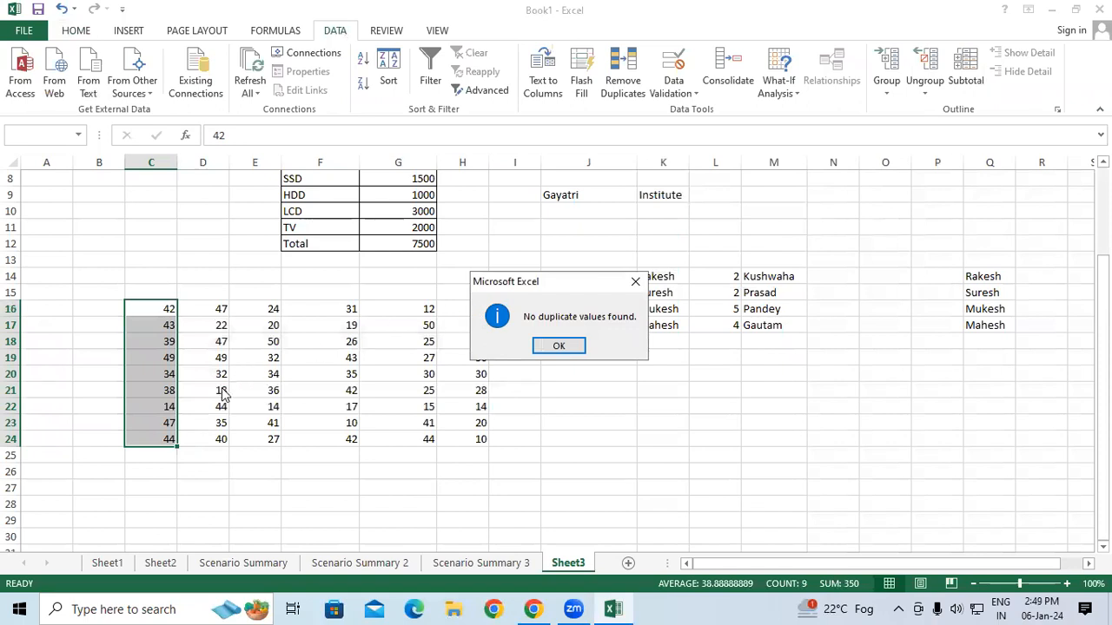
{"action": "left_click", "coordinate": [559, 346]}
Preview duplicate-value highlighting on C16:C24 with Light Red Fill with Dark Red Text, without applying the rule.
{"action": "left_click", "coordinate": [75, 31]}
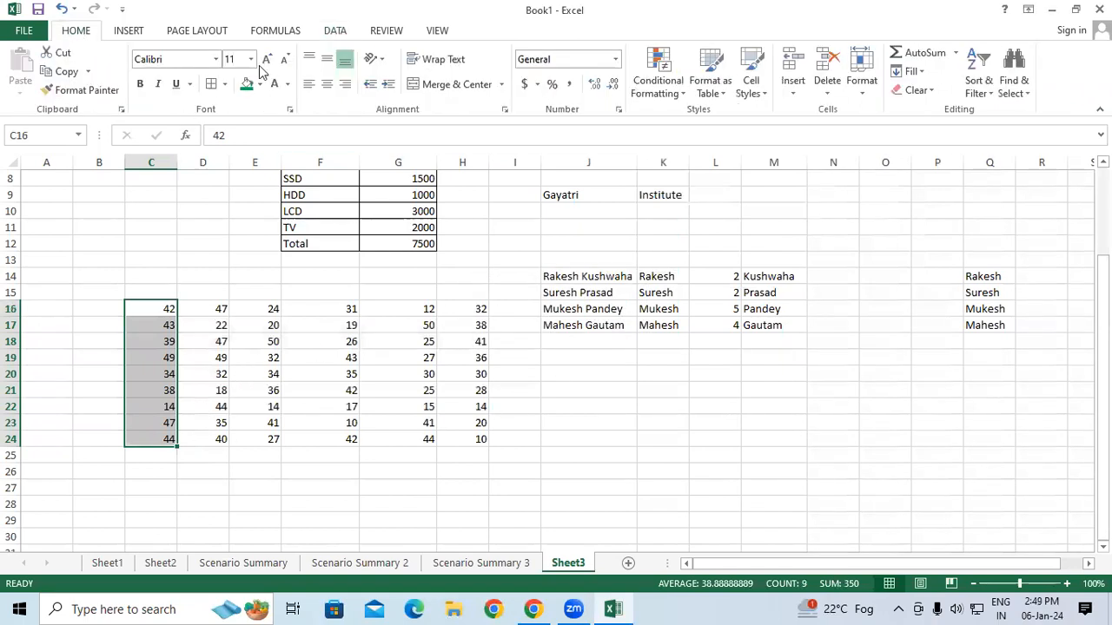
{"action": "left_click", "coordinate": [657, 74]}
{"action": "mouse_move", "coordinate": [708, 127]}
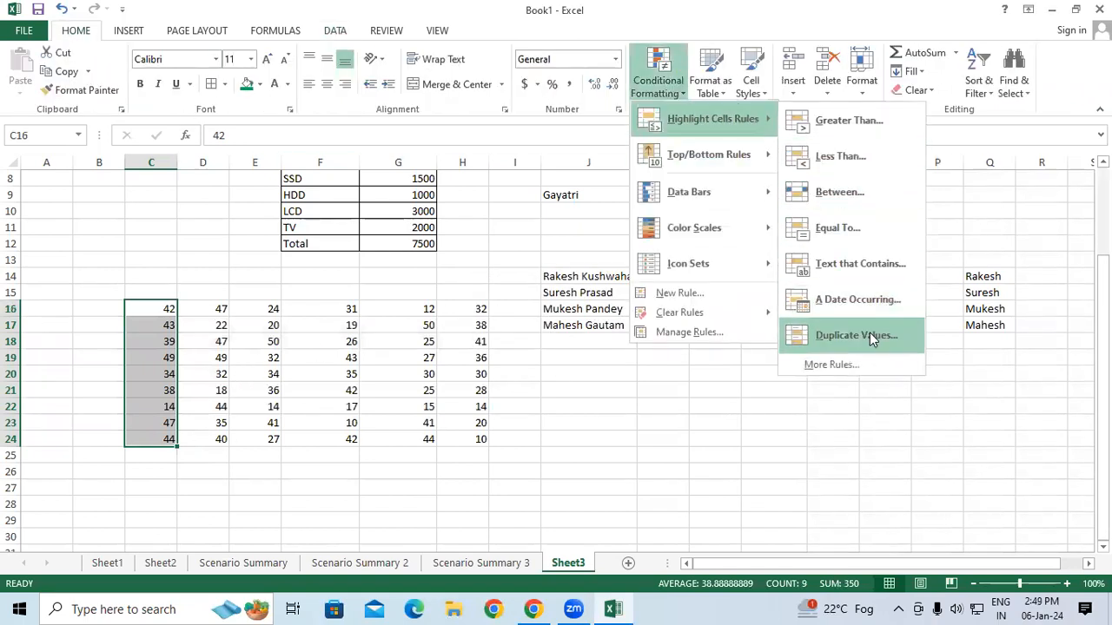
{"action": "left_click", "coordinate": [869, 332]}
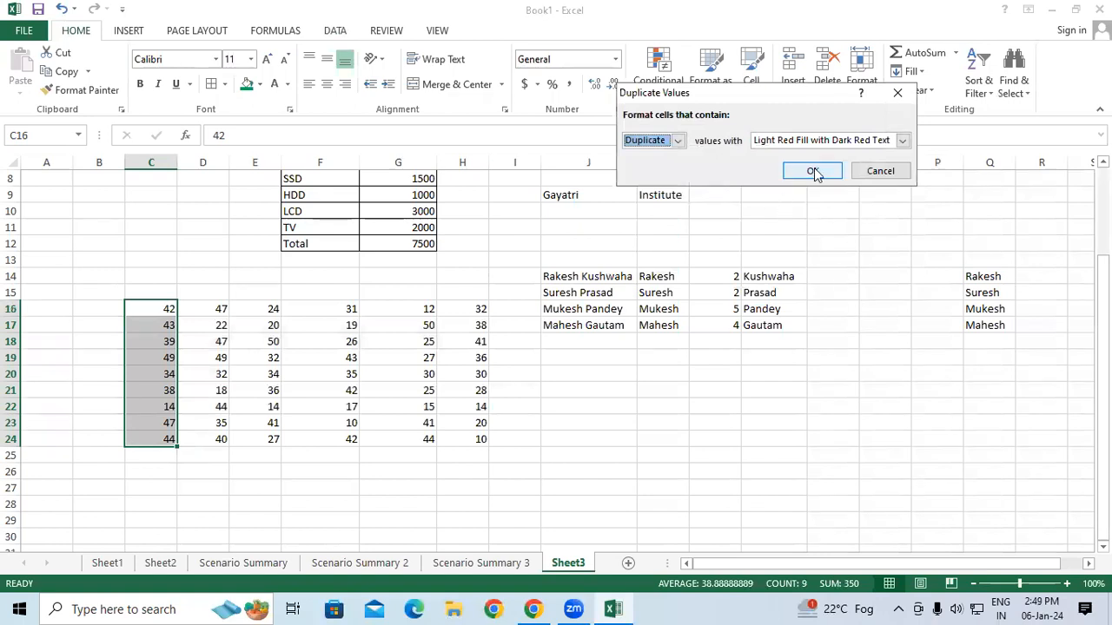
{"action": "left_click", "coordinate": [880, 172]}
Remove duplicates from D16:D24 only, continuing with the current selection, and review the numbers in that column.
{"action": "left_click_drag", "start_coordinate": [208, 311], "coordinate": [203, 436]}
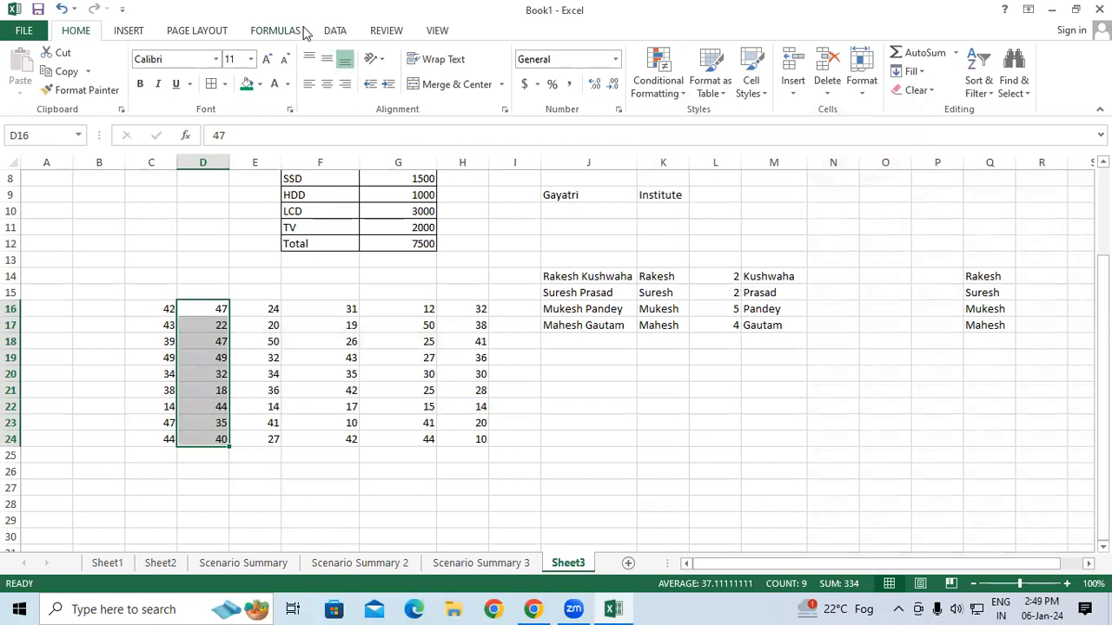
{"action": "left_click", "coordinate": [335, 31]}
{"action": "left_click", "coordinate": [626, 80]}
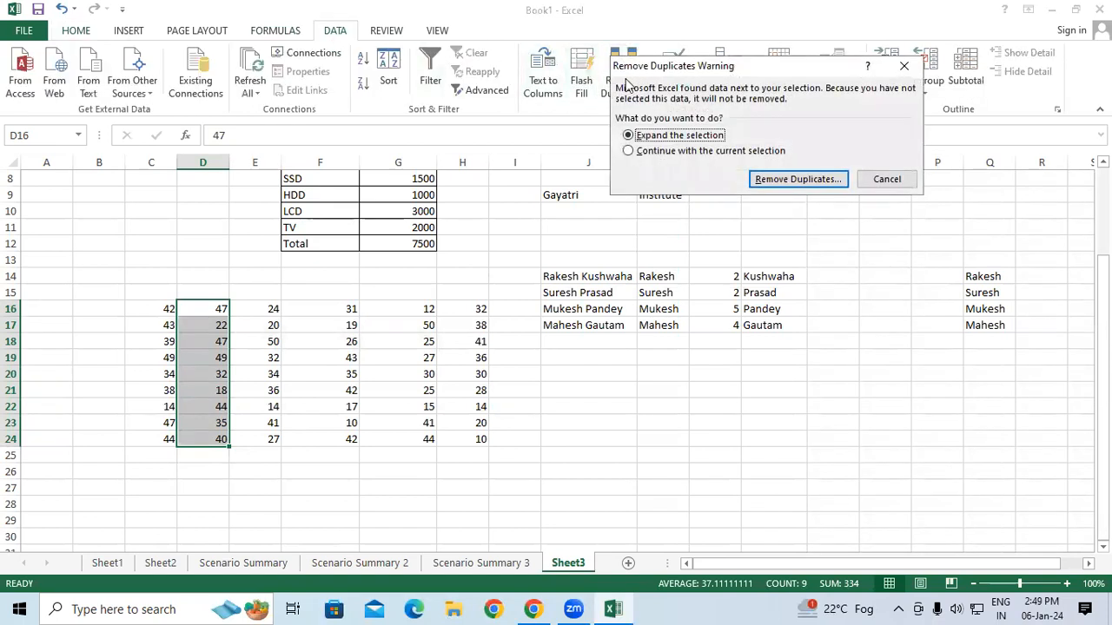
{"action": "left_click", "coordinate": [712, 153]}
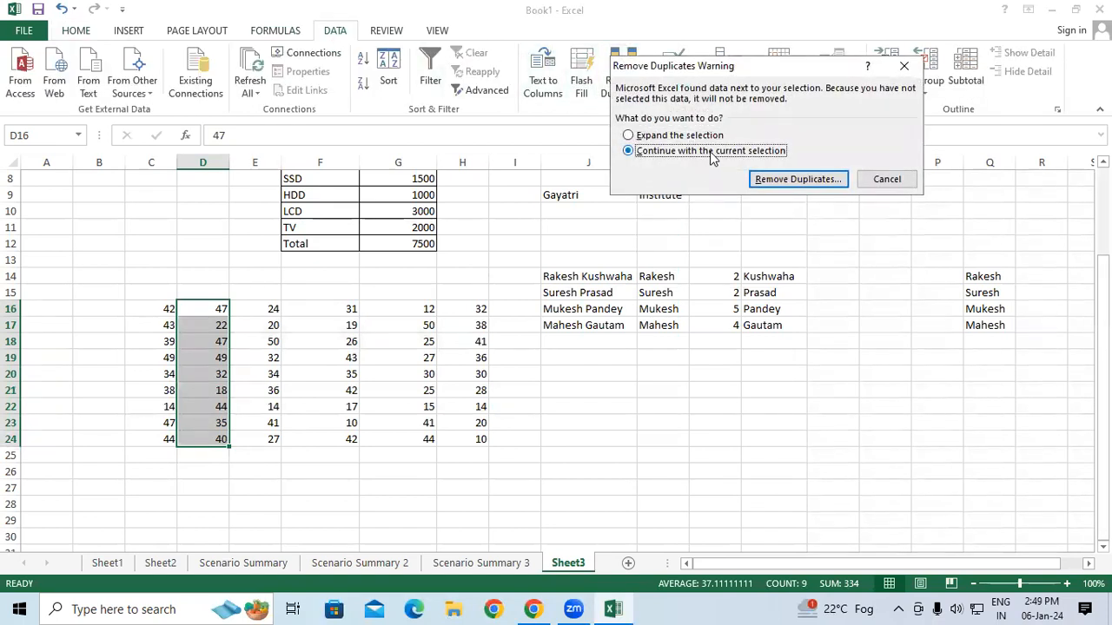
{"action": "left_click", "coordinate": [780, 180]}
{"action": "left_click", "coordinate": [833, 229]}
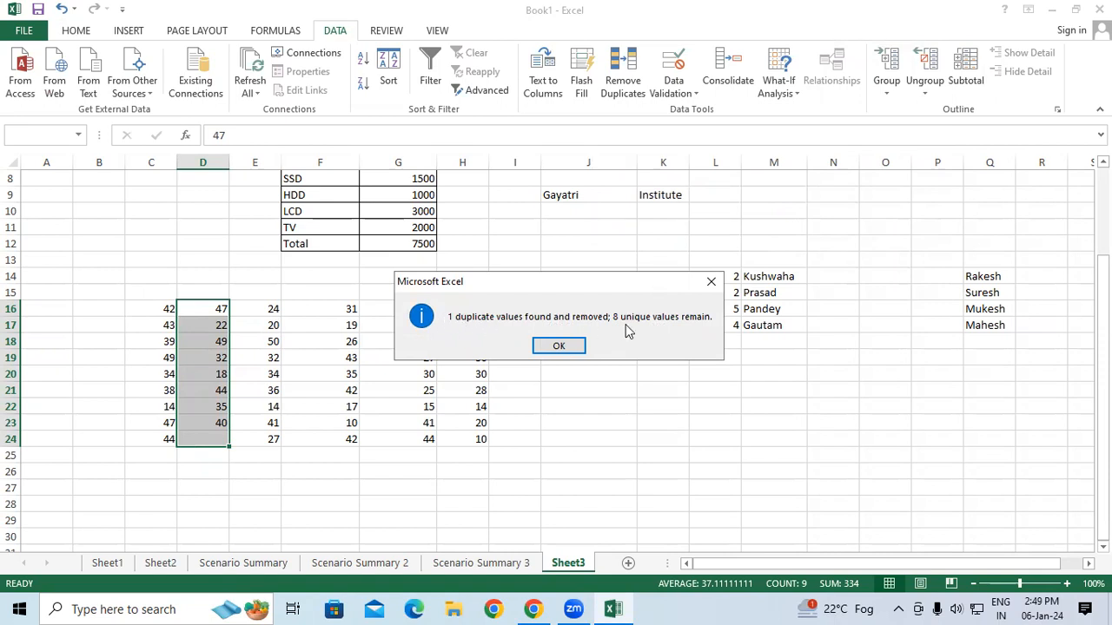
{"action": "left_click", "coordinate": [564, 344]}
{"action": "left_click", "coordinate": [285, 456]}
{"action": "left_click_drag", "start_coordinate": [203, 310], "coordinate": [206, 417]}
{"action": "left_click", "coordinate": [254, 388]}
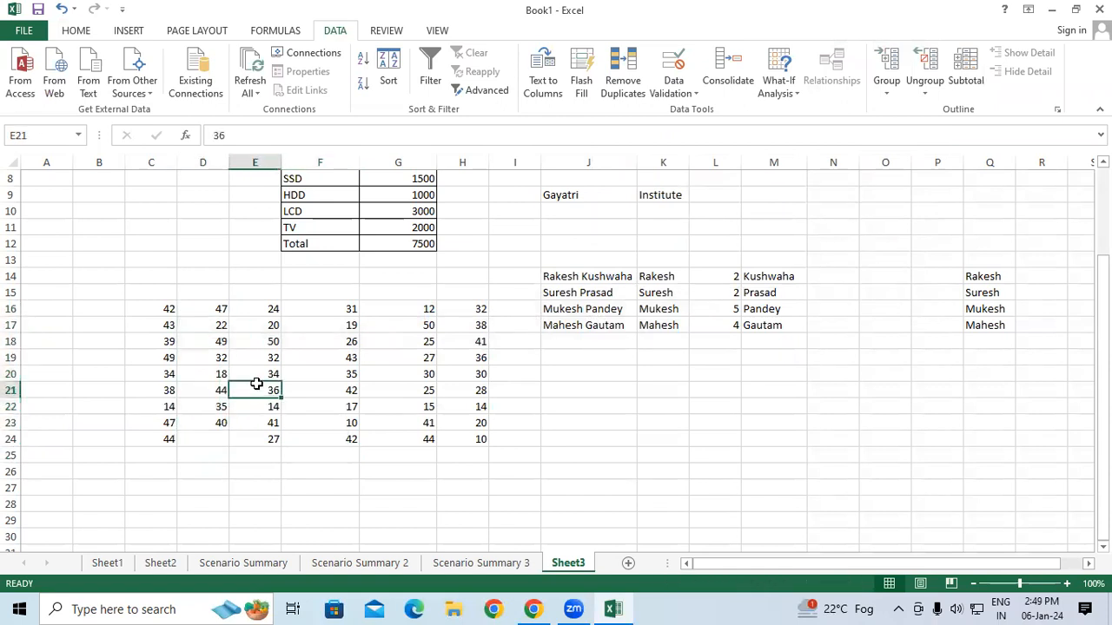
Try to remove duplicates across C16:H24 with row 16 treated as headers and all columns included.
{"action": "left_click_drag", "start_coordinate": [270, 305], "coordinate": [258, 438]}
{"action": "left_click_drag", "start_coordinate": [163, 295], "coordinate": [472, 295]}
{"action": "left_click_drag", "start_coordinate": [171, 327], "coordinate": [467, 431]}
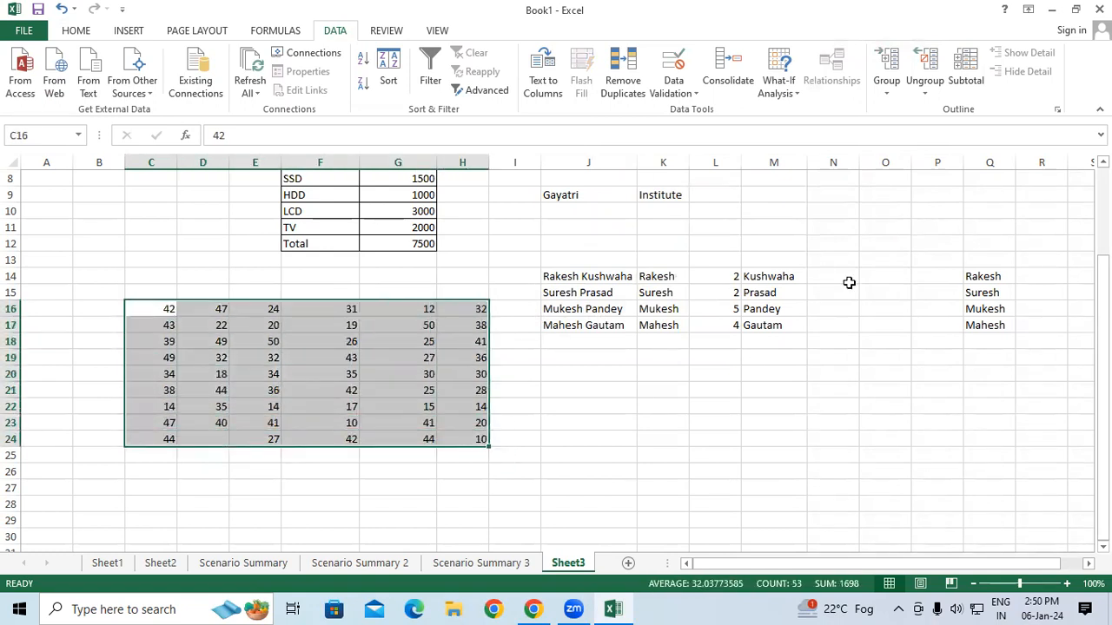
{"action": "left_click", "coordinate": [623, 78]}
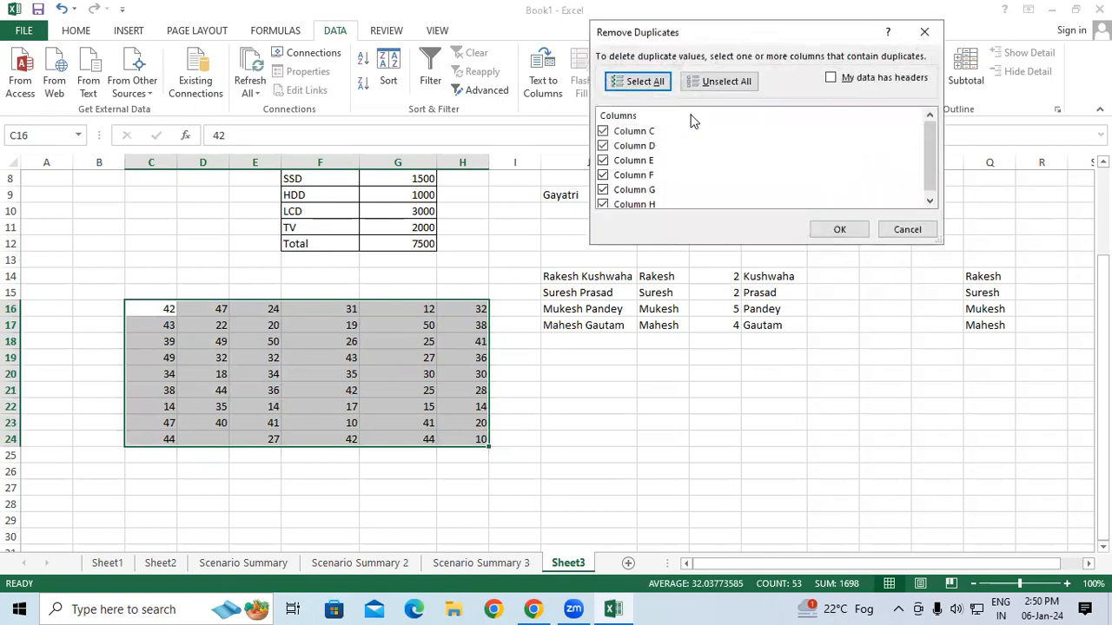
{"action": "left_click", "coordinate": [830, 78]}
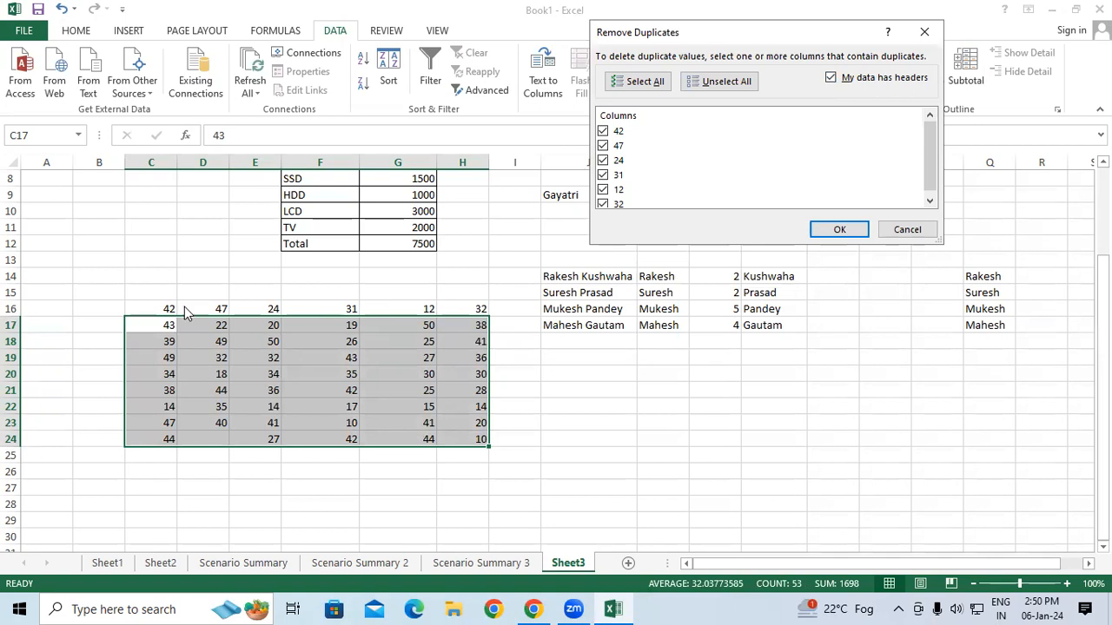
{"action": "left_click", "coordinate": [839, 230]}
{"action": "left_click", "coordinate": [561, 347]}
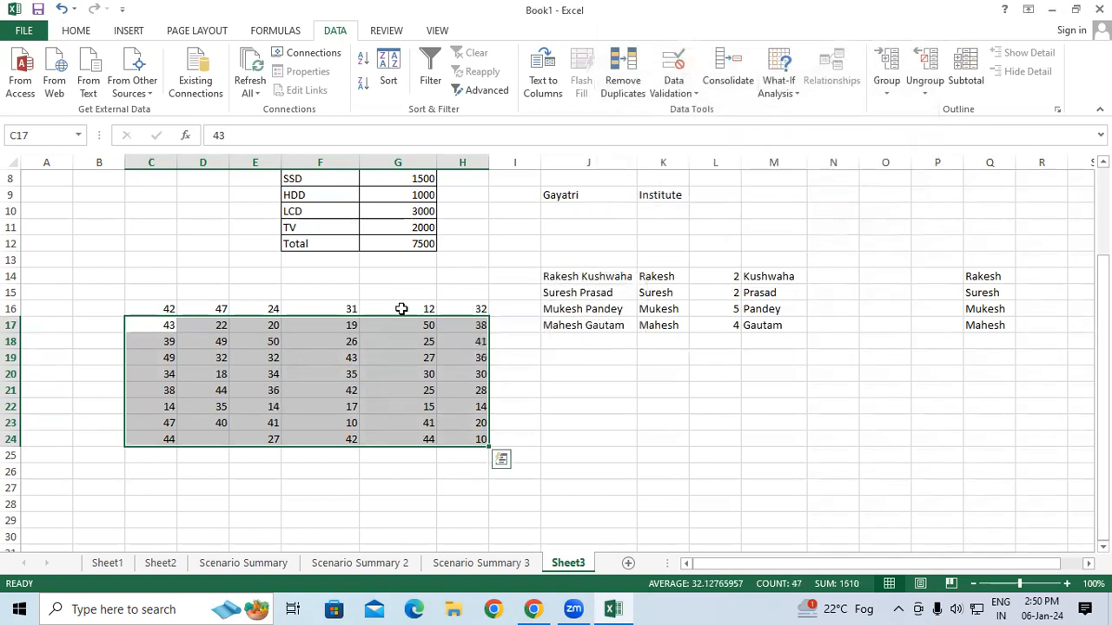
{"action": "left_click", "coordinate": [368, 371]}
Try to remove duplicates from H16:H24 alone, continuing with the current selection.
{"action": "left_click", "coordinate": [462, 312]}
{"action": "left_click_drag", "start_coordinate": [463, 325], "coordinate": [463, 434]}
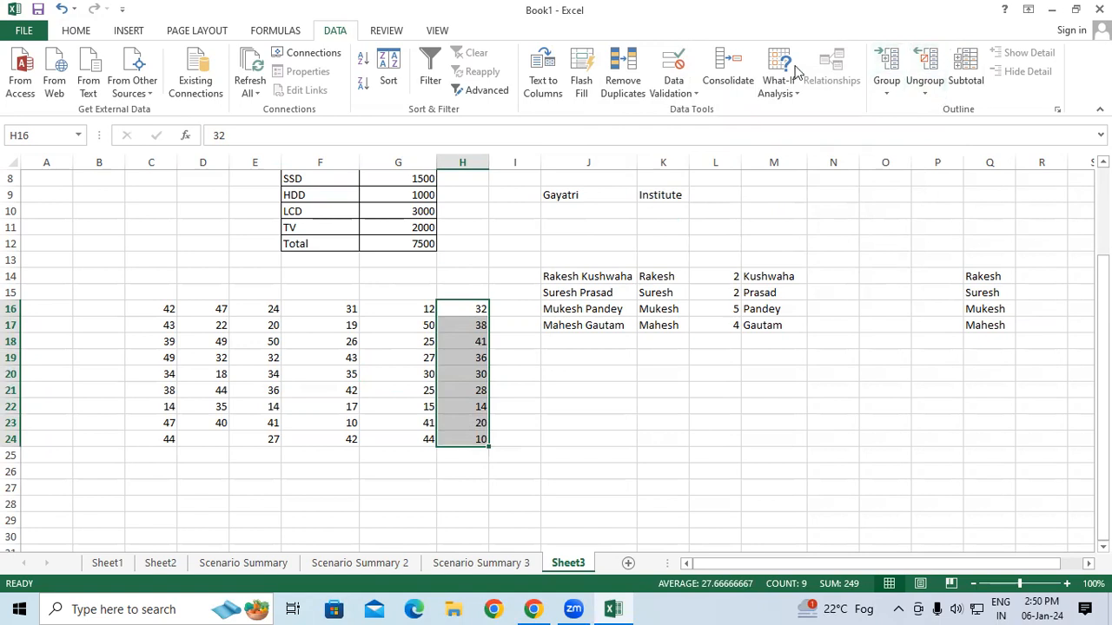
{"action": "left_click", "coordinate": [629, 71]}
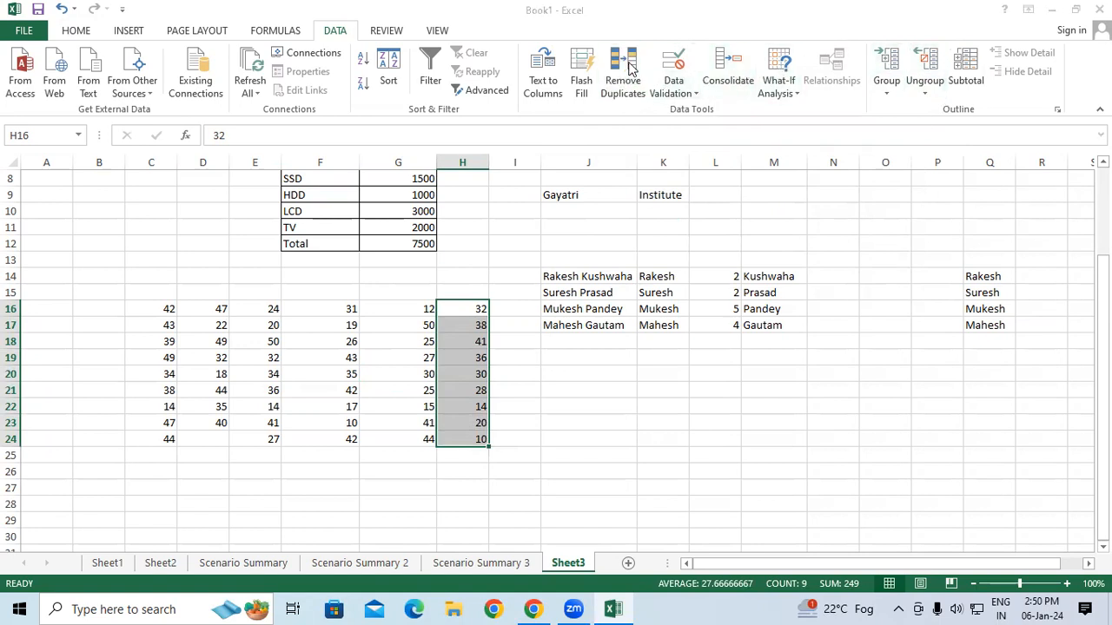
{"action": "left_click", "coordinate": [648, 152]}
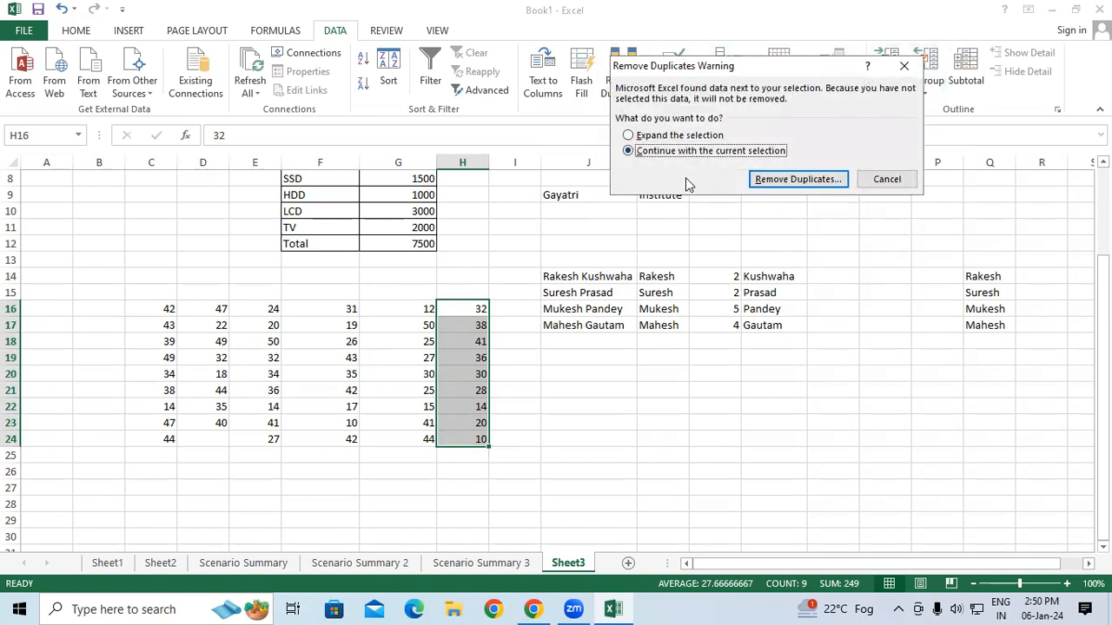
{"action": "left_click", "coordinate": [791, 180]}
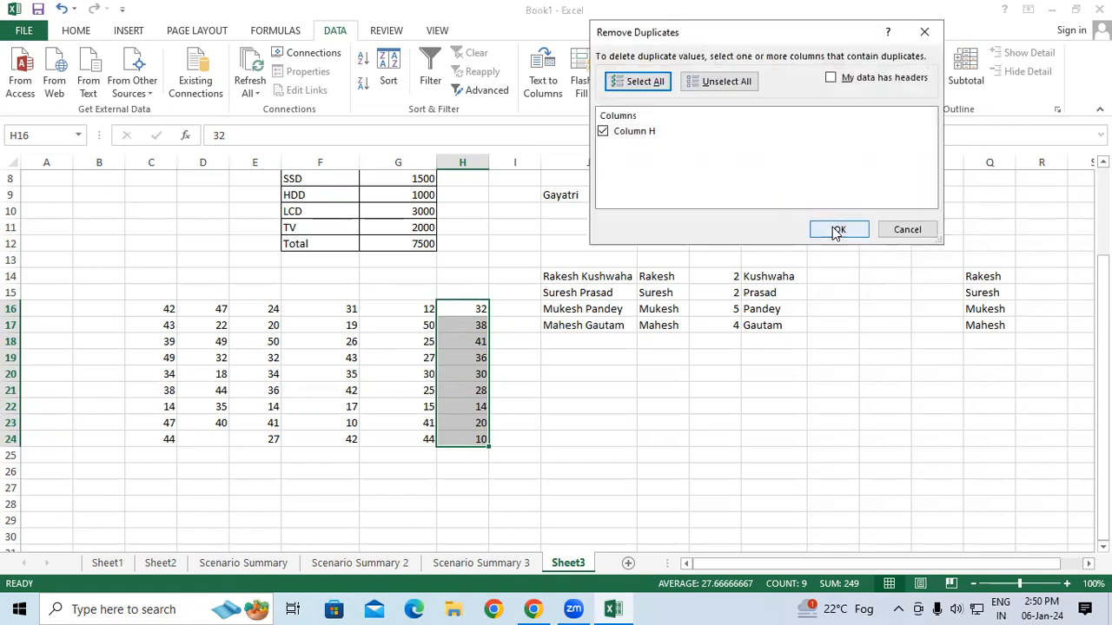
{"action": "left_click", "coordinate": [836, 231]}
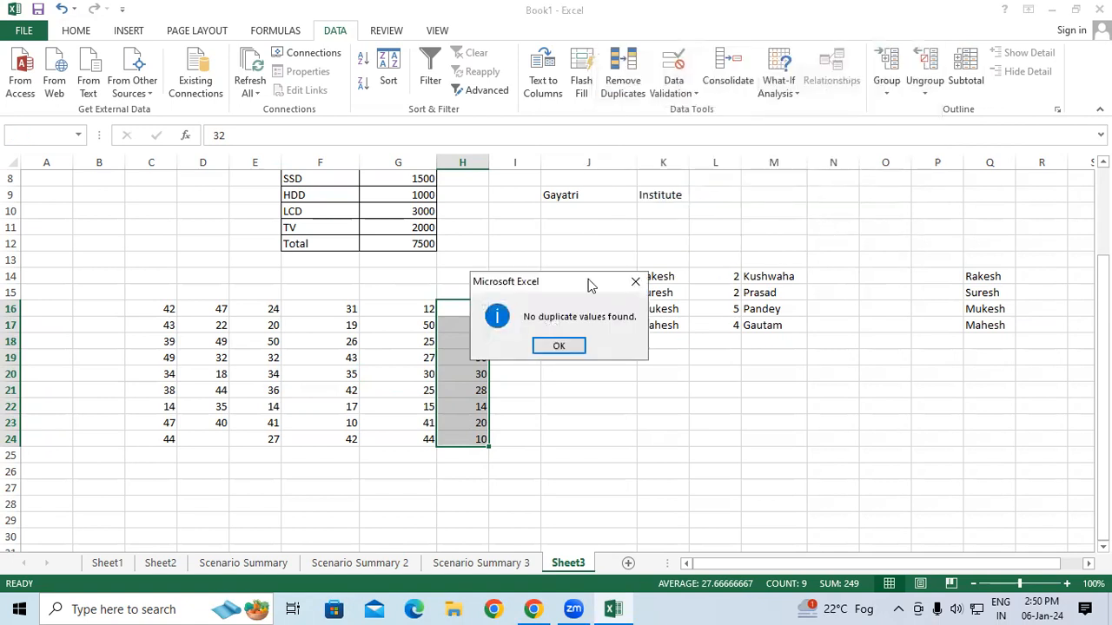
{"action": "left_click_drag", "start_coordinate": [579, 287], "coordinate": [682, 204]}
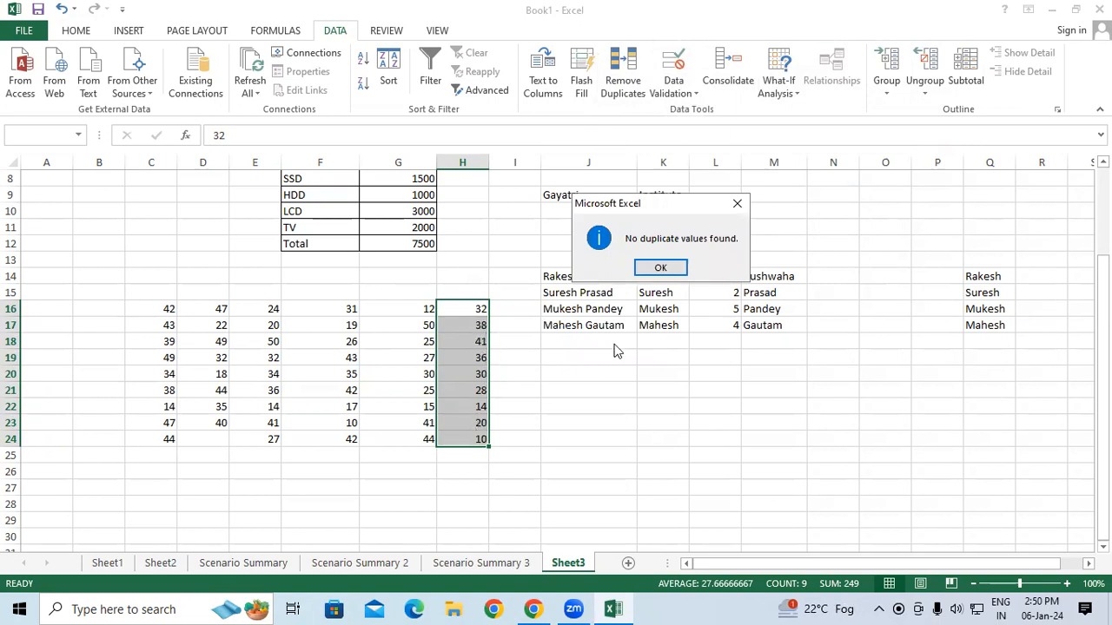
{"action": "left_click", "coordinate": [658, 266]}
Create repeated numbers in column H by setting H19 to 30, H23 to 14 and H21 to 10.
{"action": "left_click", "coordinate": [476, 360]}
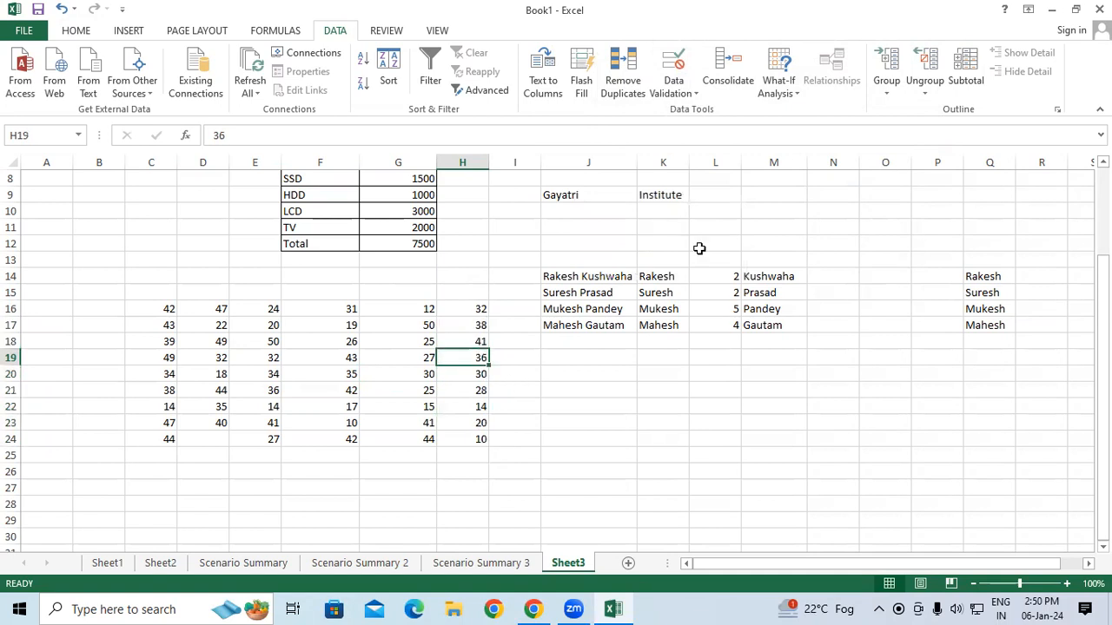
{"action": "type", "text": "30"}
{"action": "key", "text": "Return"}
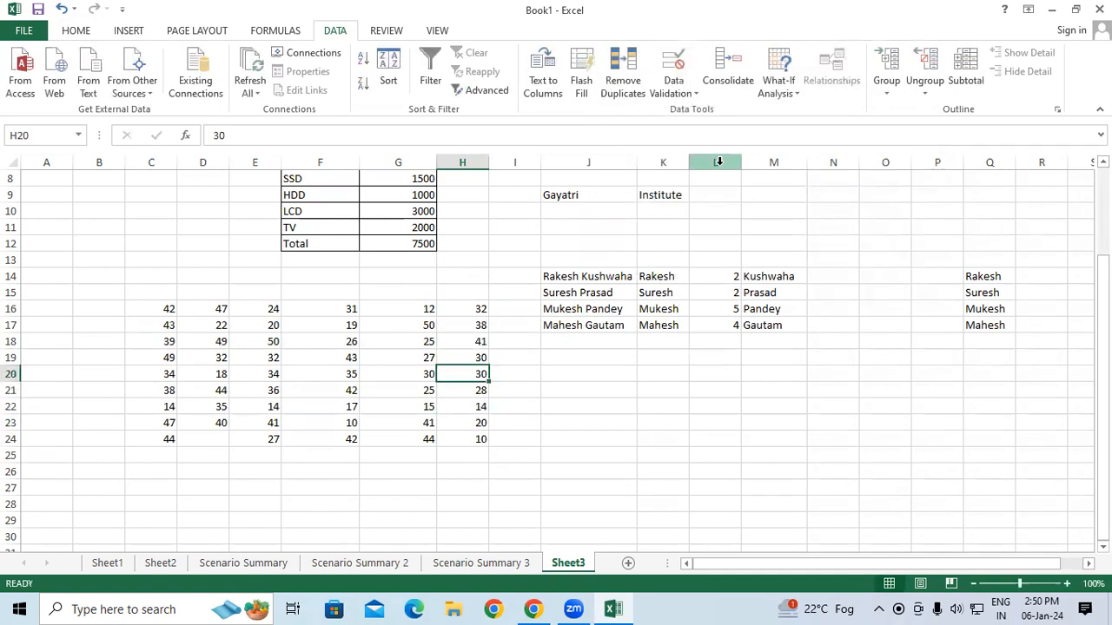
{"action": "key", "text": "Right"}
{"action": "key", "text": "Left"}
{"action": "key", "text": "Down"}
{"action": "key", "text": "Down"}
{"action": "key", "text": "Down"}
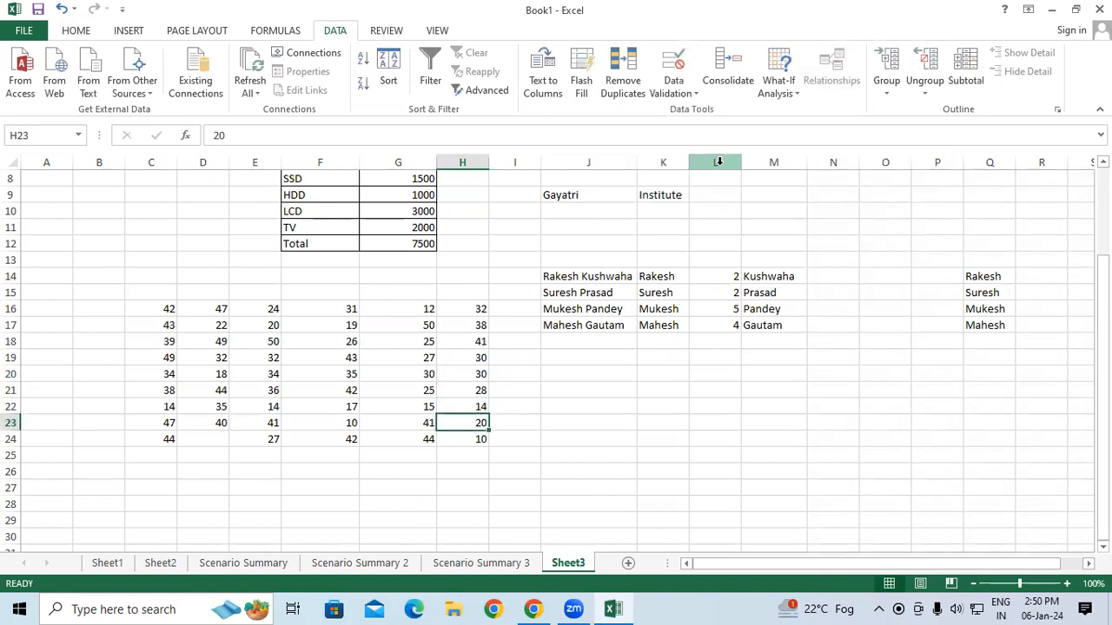
{"action": "type", "text": "1"}
{"action": "key", "text": "Up"}
{"action": "key", "text": "Up"}
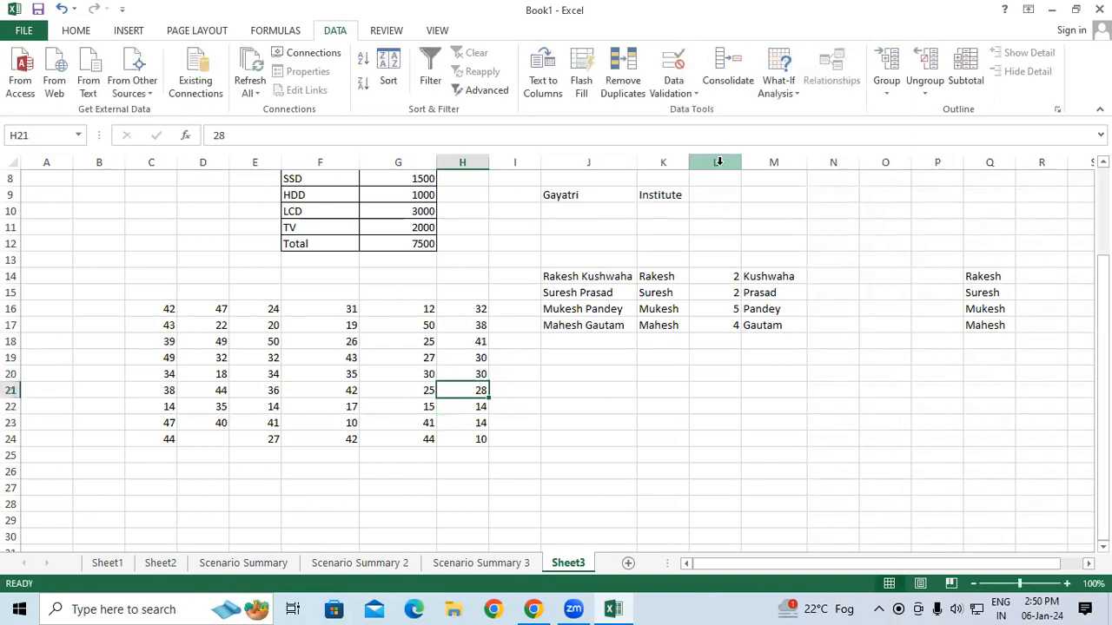
{"action": "type", "text": "10"}
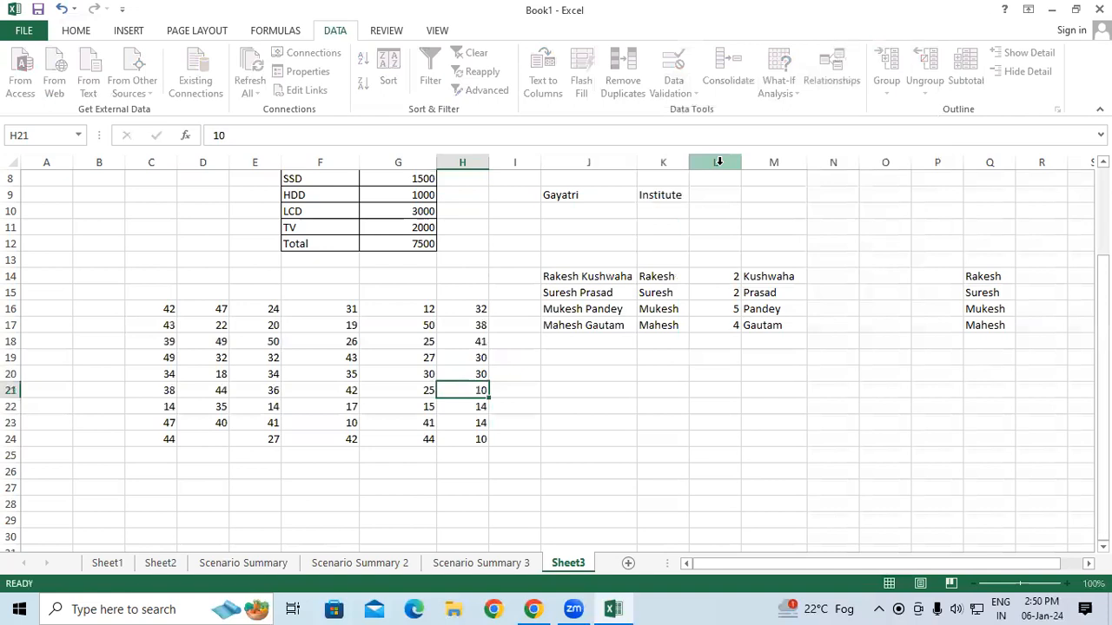
{"action": "key", "text": "Return"}
Remove duplicates from the edited range H16:H24 using only the current selection, and check the numbers left in the column.
{"action": "left_click_drag", "start_coordinate": [472, 311], "coordinate": [470, 440]}
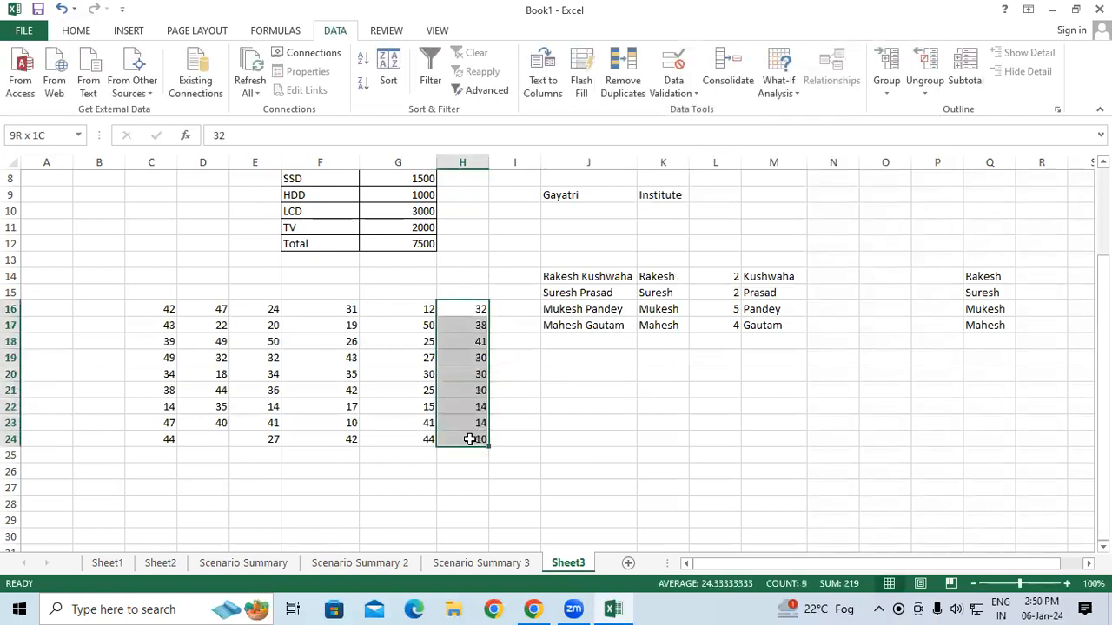
{"action": "left_click", "coordinate": [631, 61]}
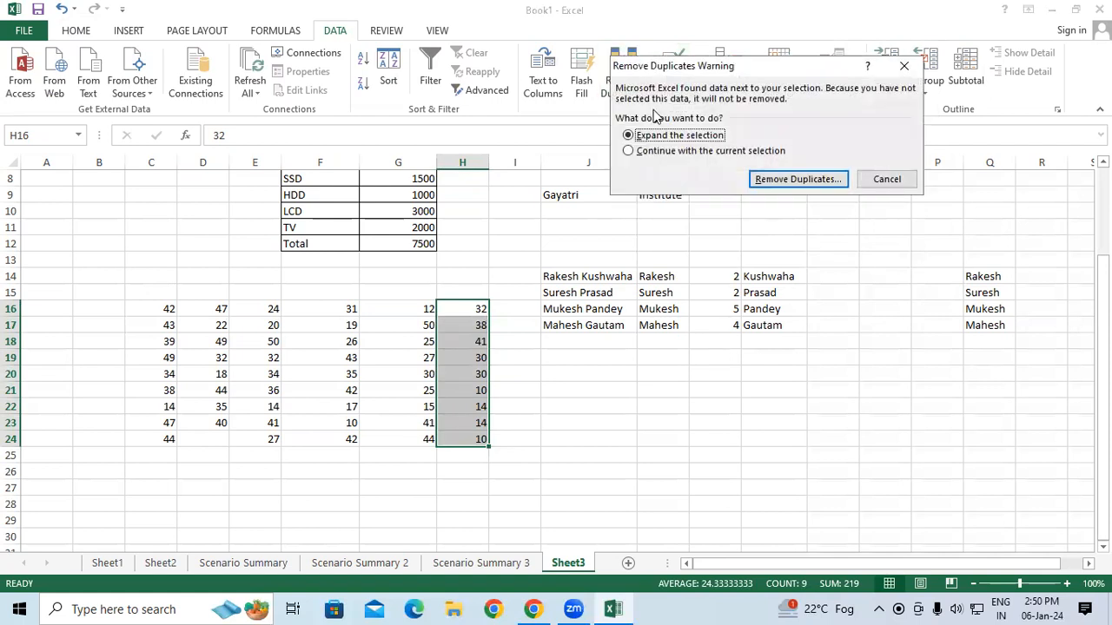
{"action": "left_click", "coordinate": [663, 152]}
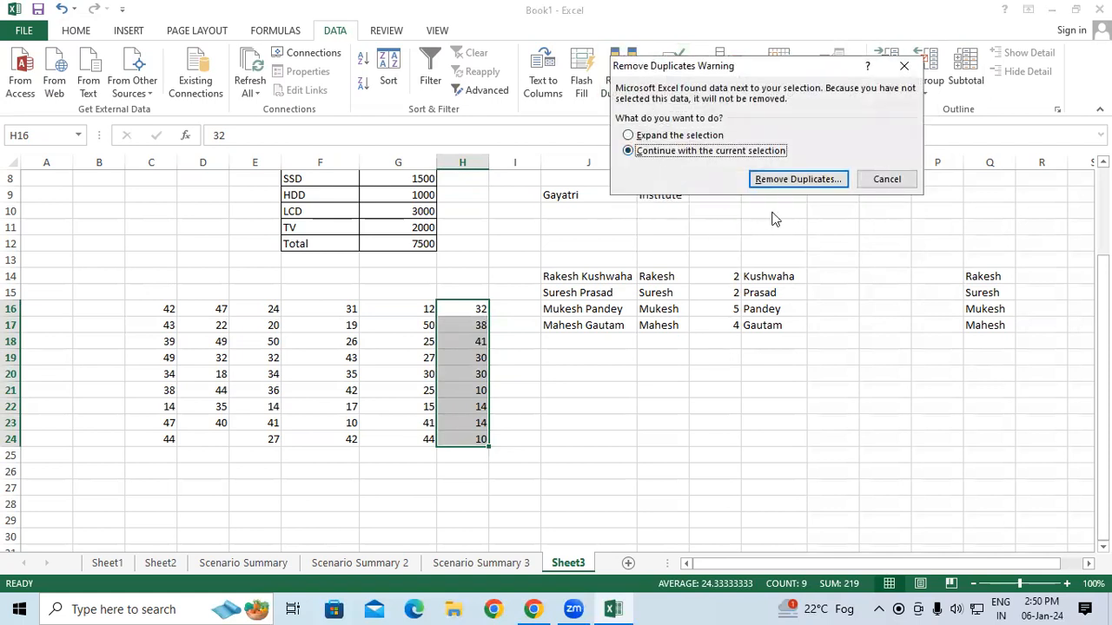
{"action": "left_click", "coordinate": [784, 182]}
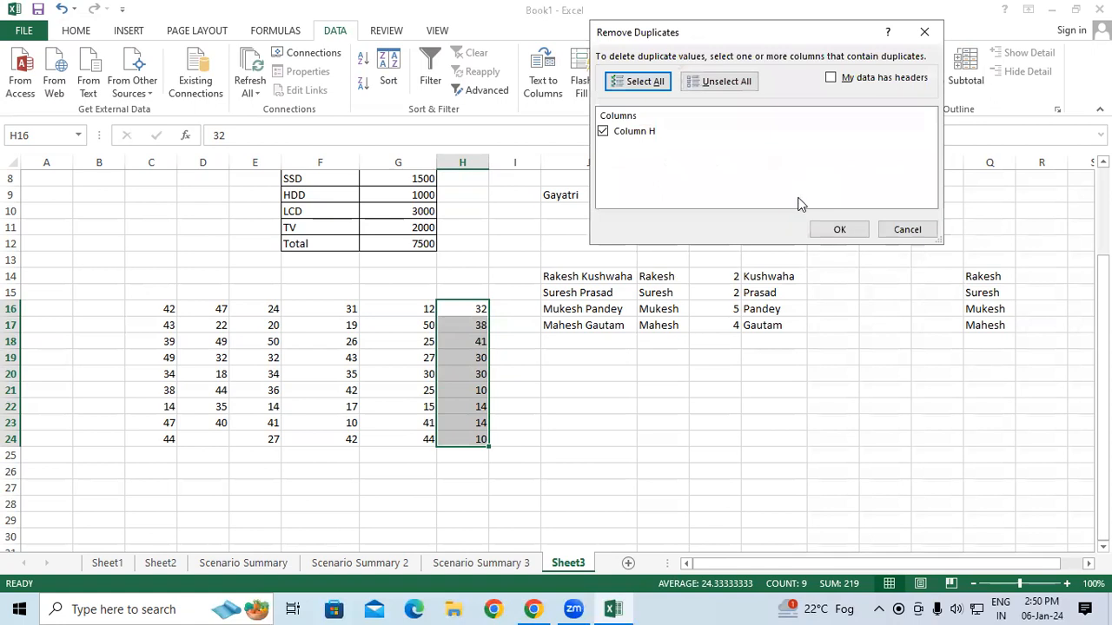
{"action": "left_click", "coordinate": [839, 228]}
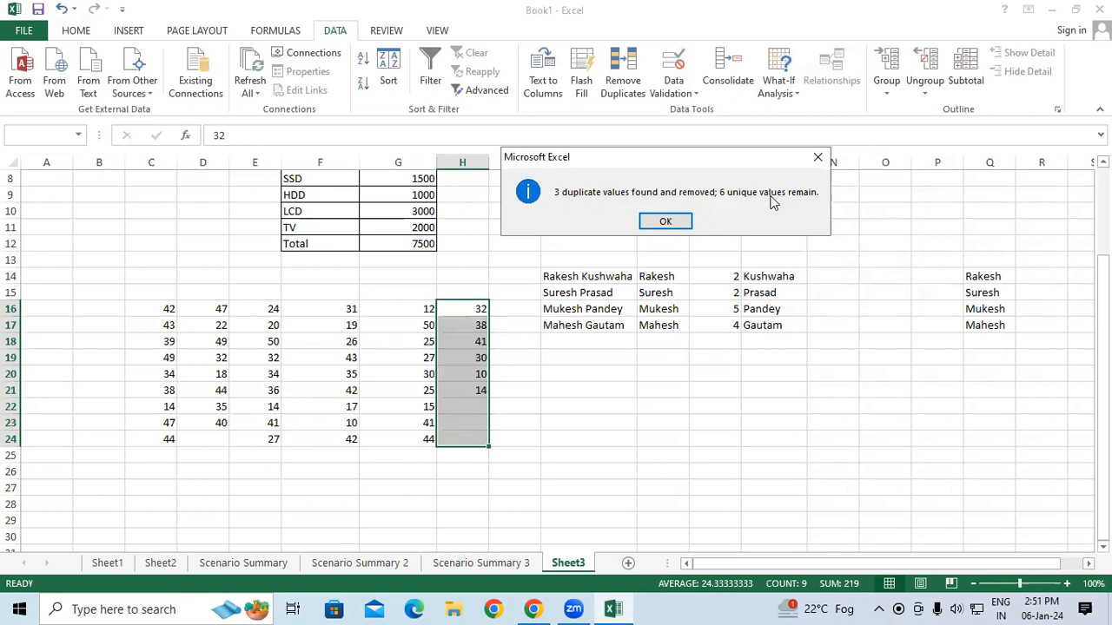
{"action": "left_click", "coordinate": [665, 221]}
{"action": "left_click", "coordinate": [484, 309]}
{"action": "left_click_drag", "start_coordinate": [482, 336], "coordinate": [477, 385]}
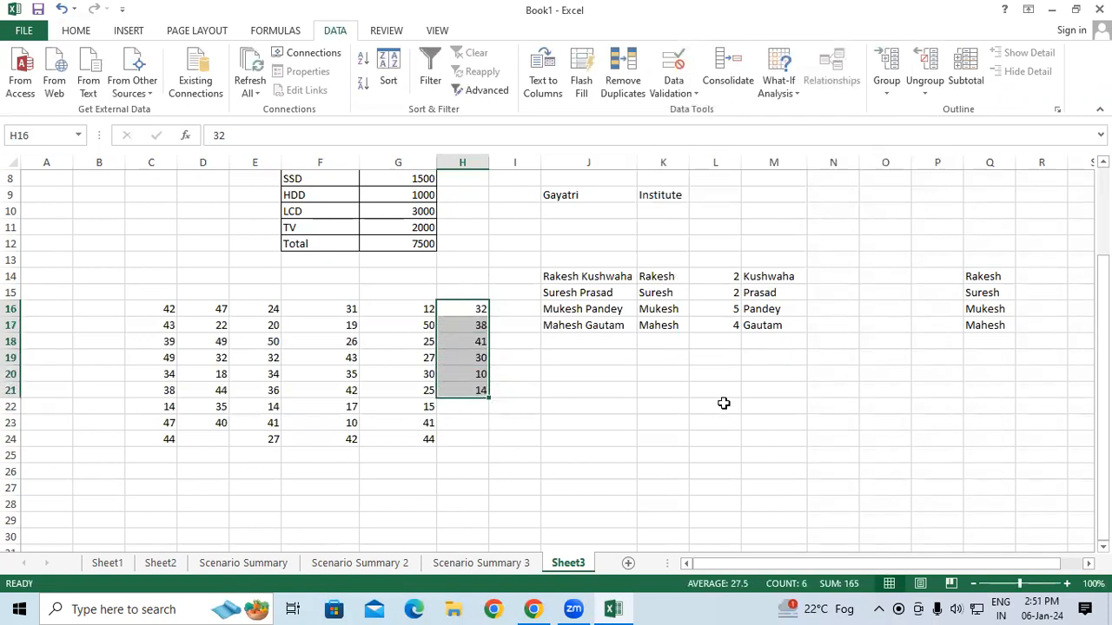
{"action": "left_click", "coordinate": [724, 403]}
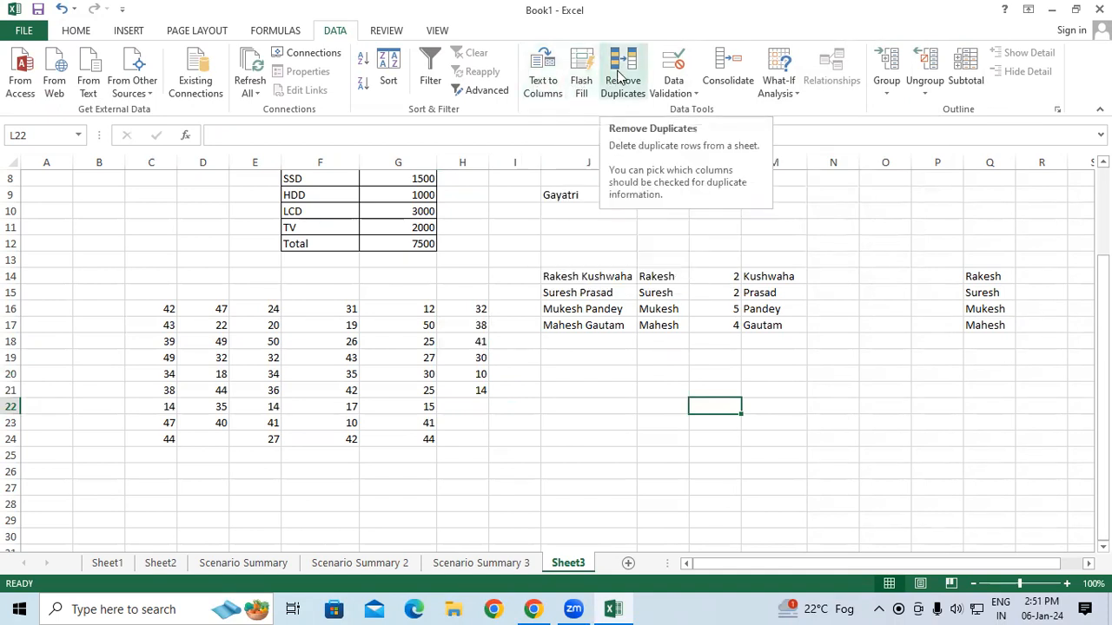
View the Data Validation settings for the empty cell I21 and close them without applying a rule.
{"action": "left_click", "coordinate": [514, 390]}
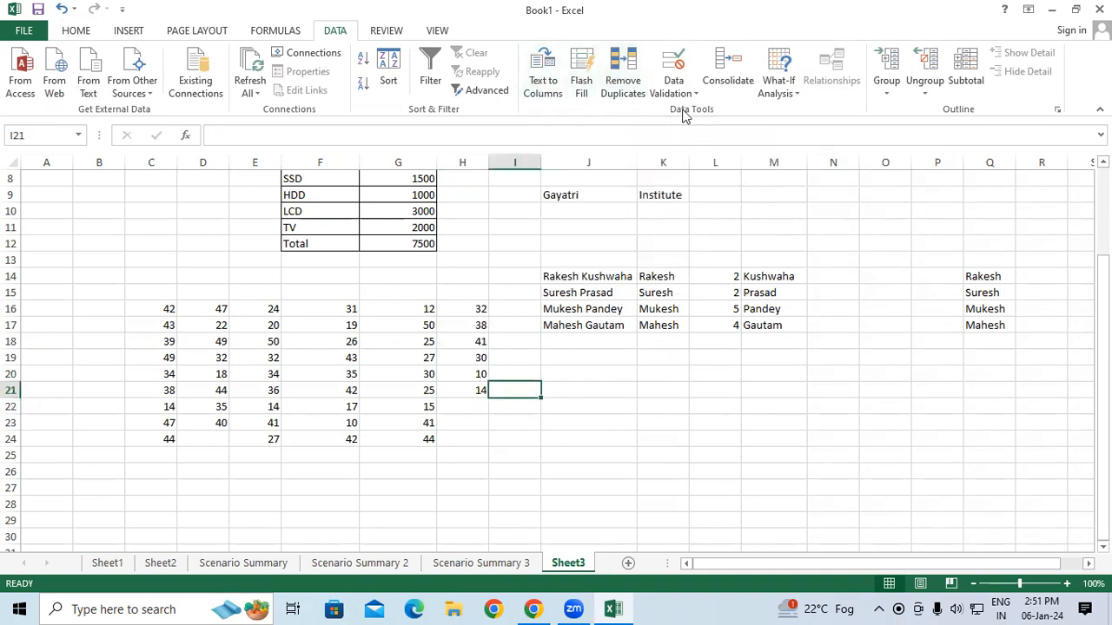
{"action": "left_click", "coordinate": [677, 70]}
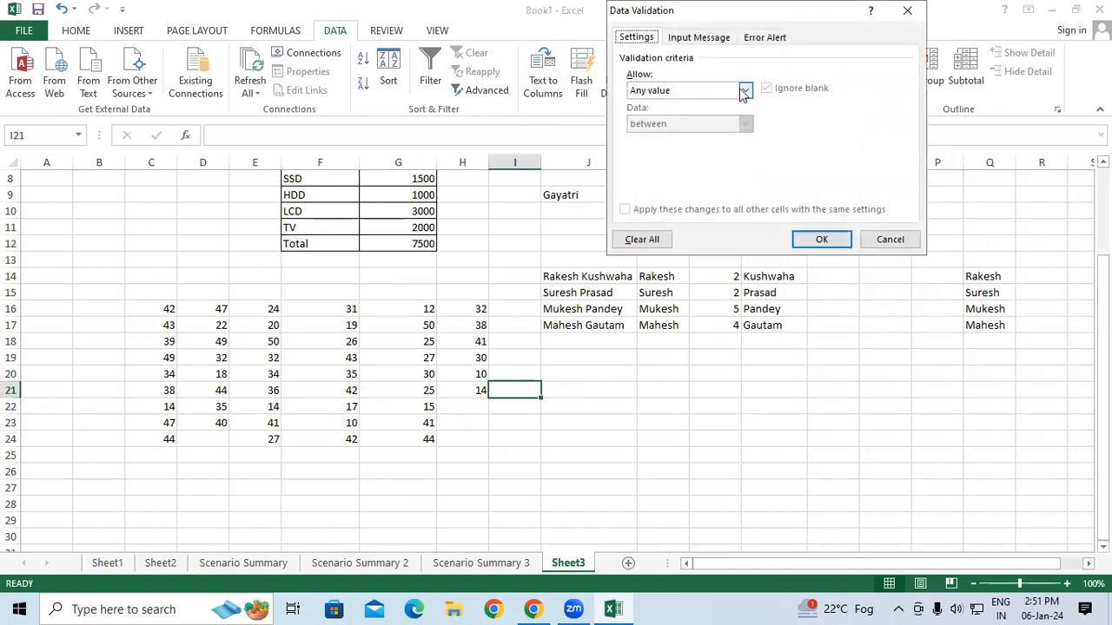
{"action": "left_click", "coordinate": [909, 12]}
{"action": "left_click", "coordinate": [608, 390]}
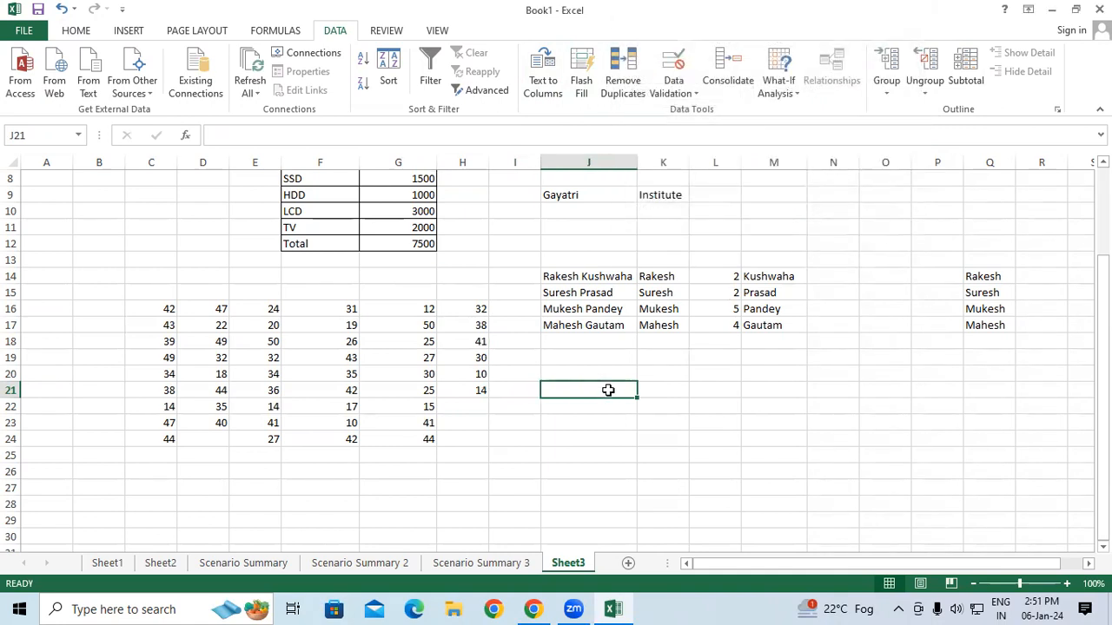
{"action": "scroll", "coordinate": [608, 390], "scroll_direction": "down", "scroll_amount": 6}
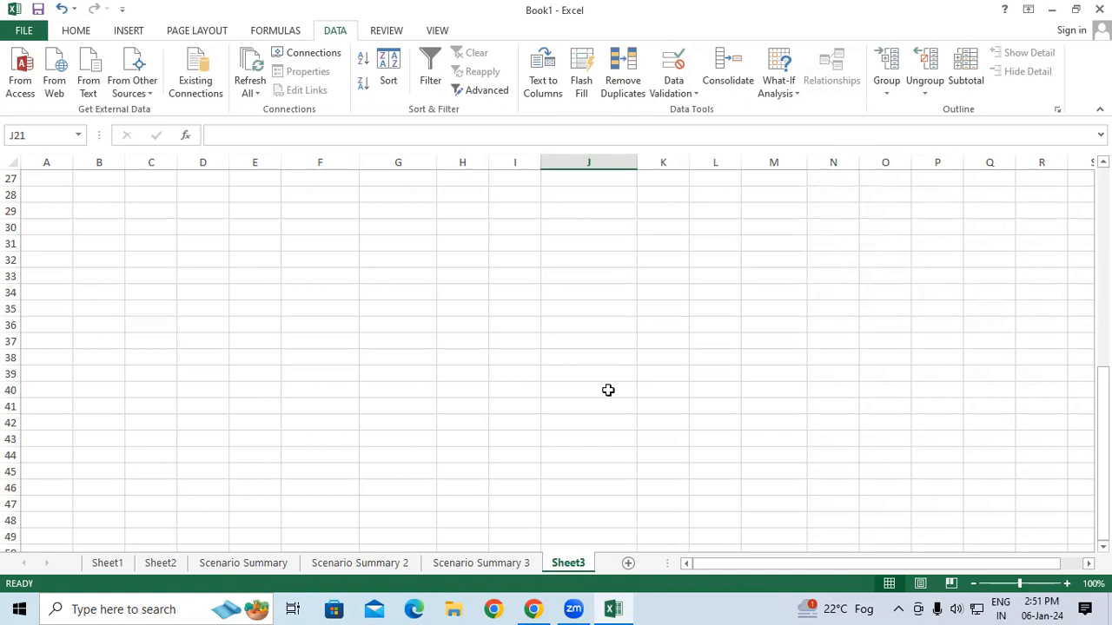
{"action": "left_click", "coordinate": [312, 226]}
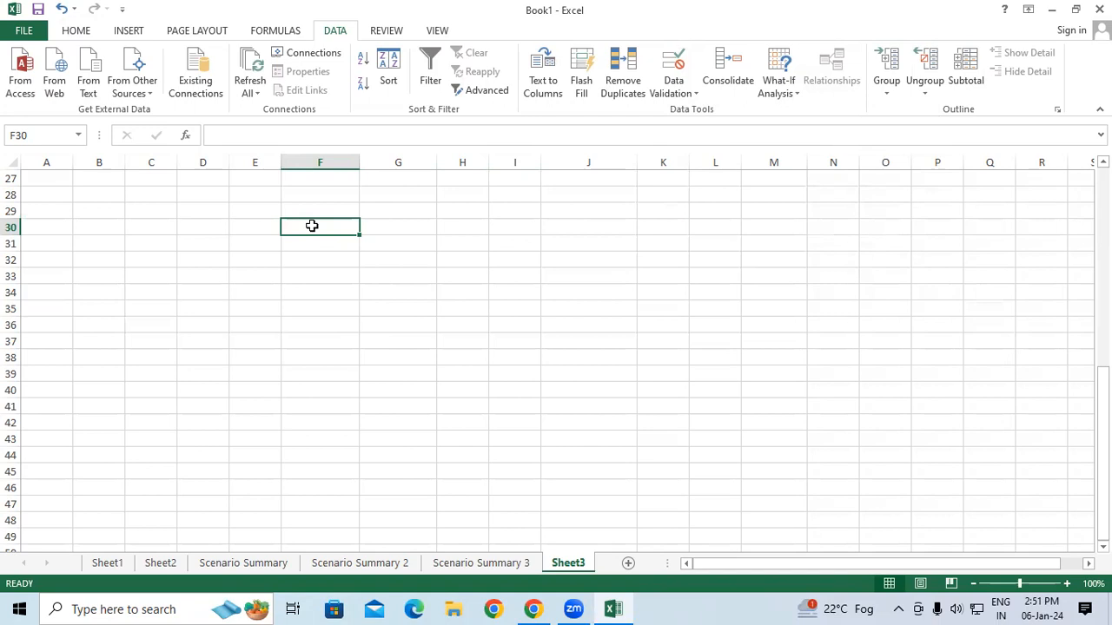
{"action": "key", "text": "Right"}
{"action": "key", "text": "Right"}
{"action": "key", "text": "Right"}
{"action": "key", "text": "Right"}
{"action": "key", "text": "Right"}
{"action": "key", "text": "Right"}
{"action": "key", "text": "Right"}
{"action": "key", "text": "Right"}
{"action": "key", "text": "Right"}
{"action": "key", "text": "Right"}
{"action": "key", "text": "Right"}
{"action": "key", "text": "Right"}
{"action": "key", "text": "Right"}
{"action": "key", "text": "Right"}
{"action": "key", "text": "Right"}
{"action": "key", "text": "Right"}
{"action": "key", "text": "Right"}
{"action": "key", "text": "Right"}
{"action": "key", "text": "Right"}
{"action": "key", "text": "Right"}
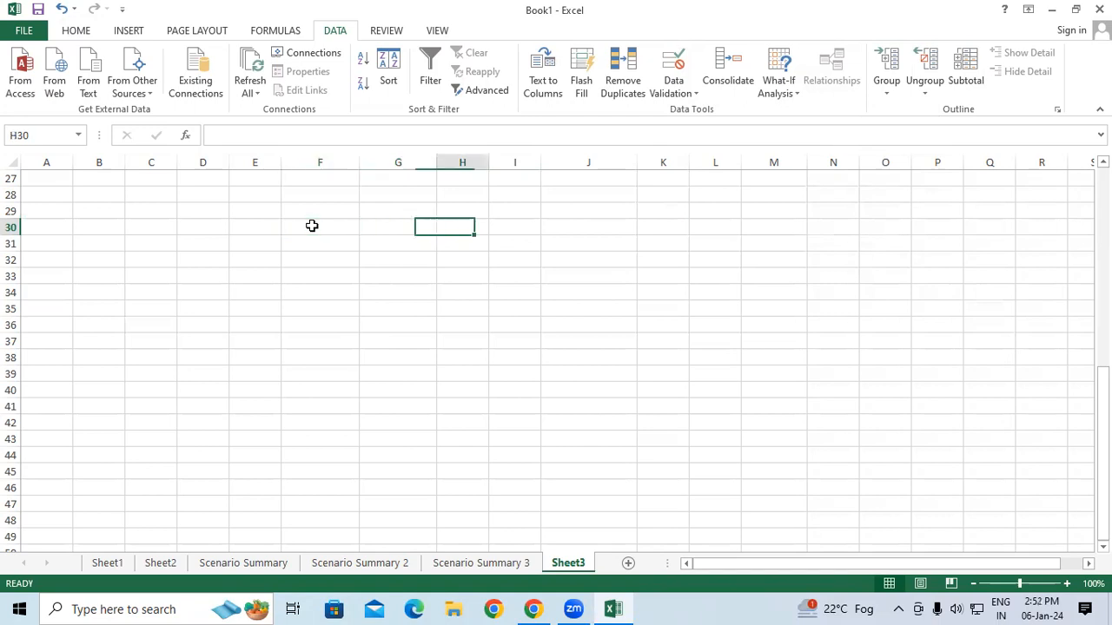
{"action": "key", "text": "Right"}
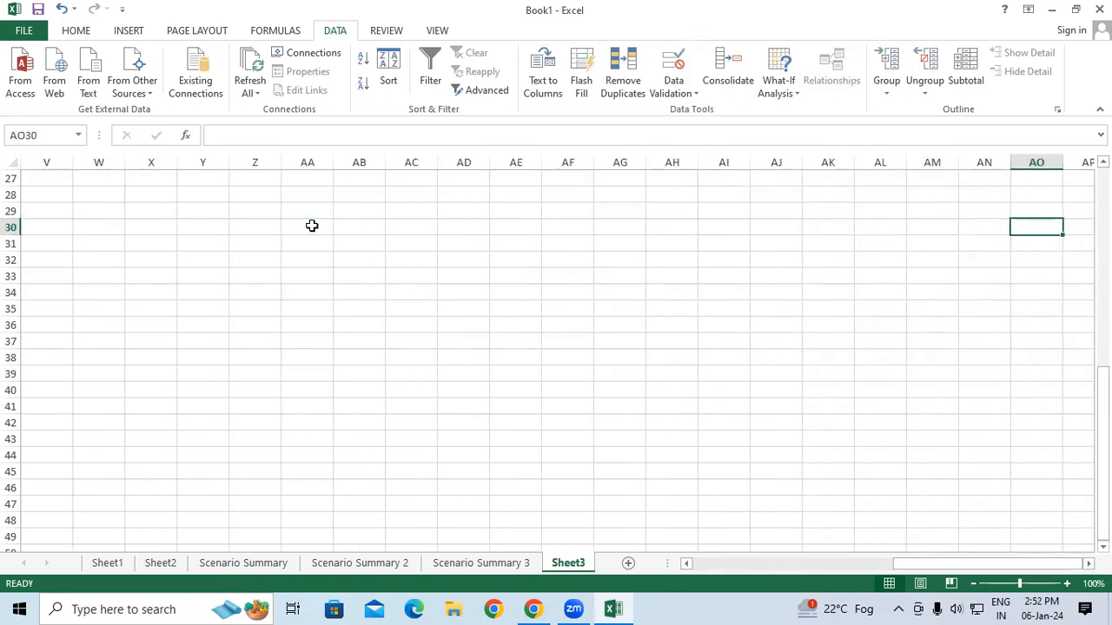
{"action": "left_click_drag", "start_coordinate": [943, 565], "coordinate": [539, 564]}
{"action": "left_click", "coordinate": [170, 210]}
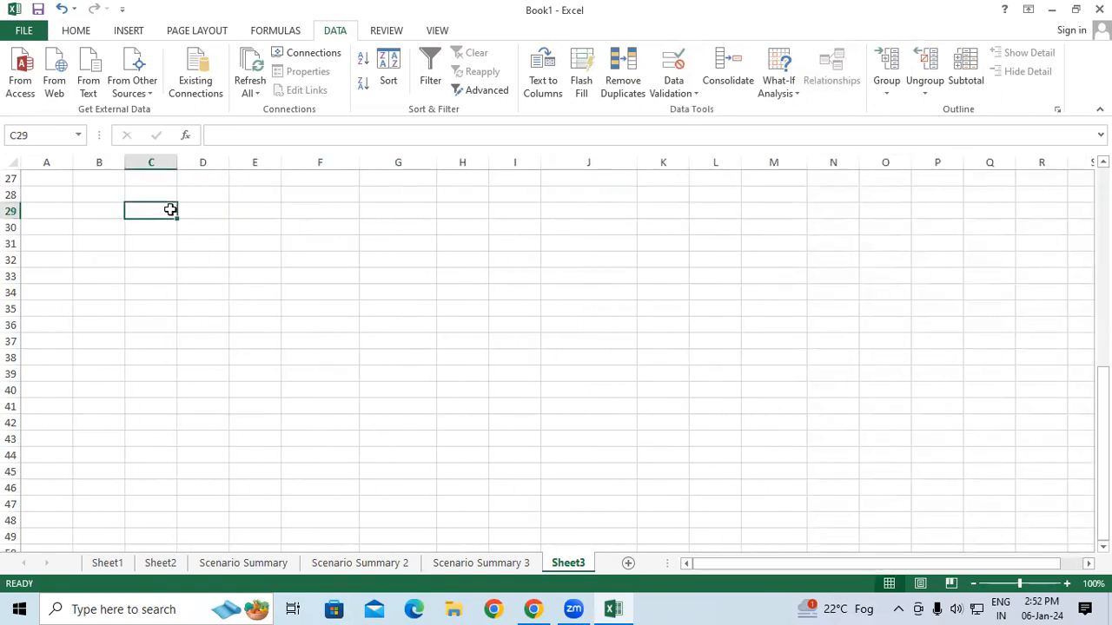
{"action": "key", "text": "Right"}
{"action": "key", "text": "Right"}
{"action": "key", "text": "Right"}
{"action": "key", "text": "Right"}
{"action": "key", "text": "Right"}
{"action": "key", "text": "Right"}
{"action": "key", "text": "Right"}
{"action": "key", "text": "Right"}
{"action": "key", "text": "Right"}
{"action": "key", "text": "Right"}
{"action": "key", "text": "Right"}
{"action": "key", "text": "Right"}
{"action": "key", "text": "Right"}
{"action": "key", "text": "Right"}
{"action": "key", "text": "Right"}
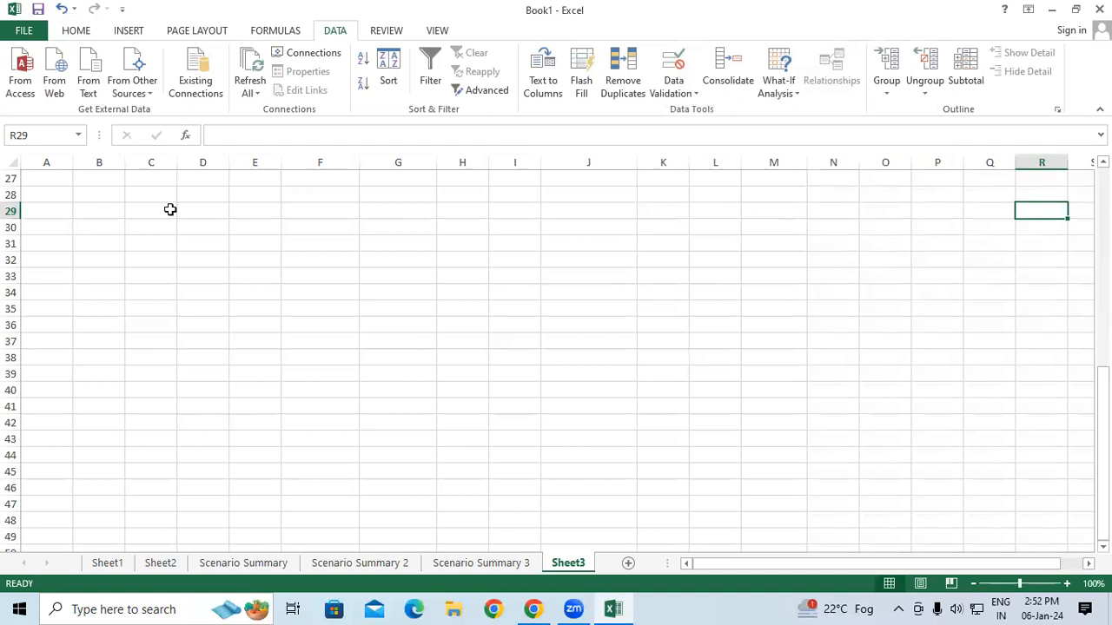
Enter an eight-digit sample number in cell G30.
{"action": "left_click", "coordinate": [379, 228]}
{"action": "type", "text": "62006654"}
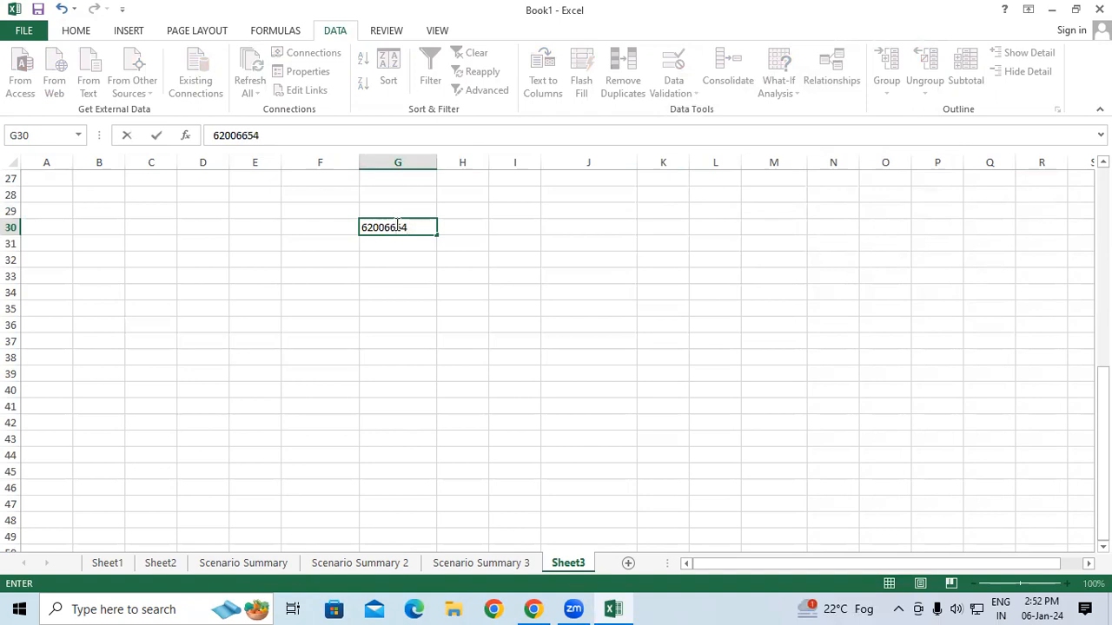
{"action": "key", "text": "Return"}
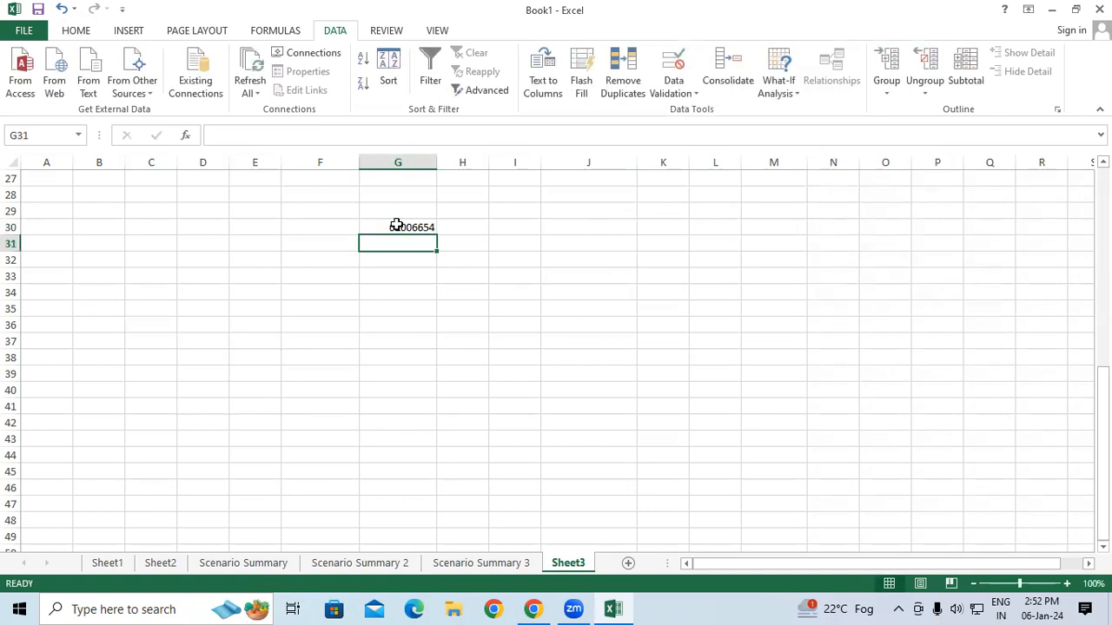
{"action": "left_click_drag", "start_coordinate": [395, 198], "coordinate": [414, 310]}
{"action": "left_click", "coordinate": [384, 222]}
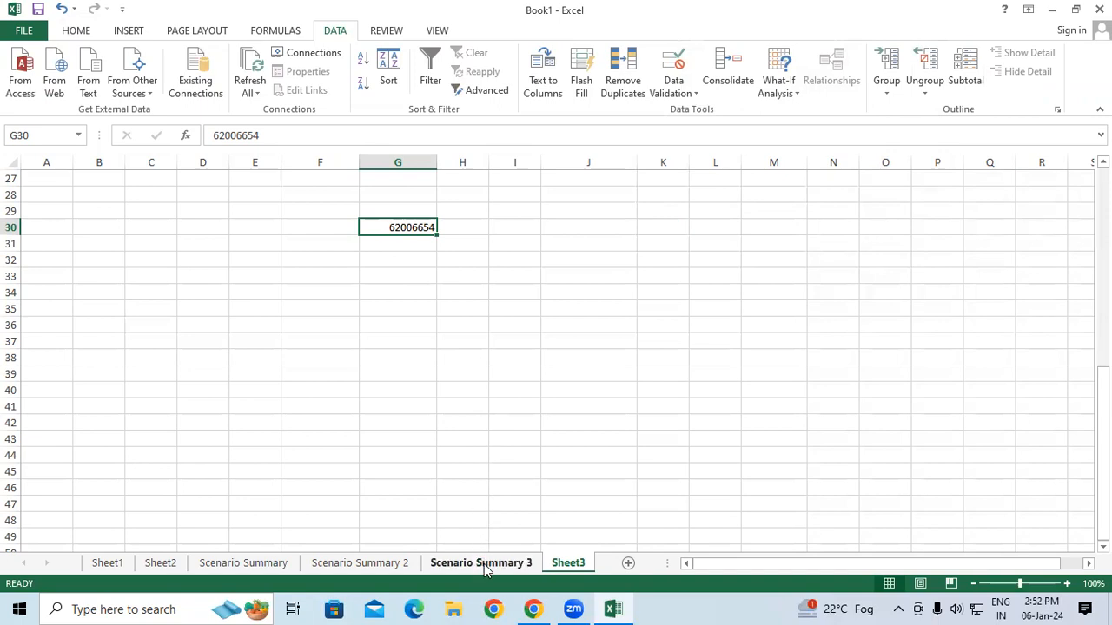
{"action": "left_click_drag", "start_coordinate": [1102, 452], "coordinate": [1103, 373]}
{"action": "left_click_drag", "start_coordinate": [315, 281], "coordinate": [422, 362]}
{"action": "left_click", "coordinate": [518, 356]}
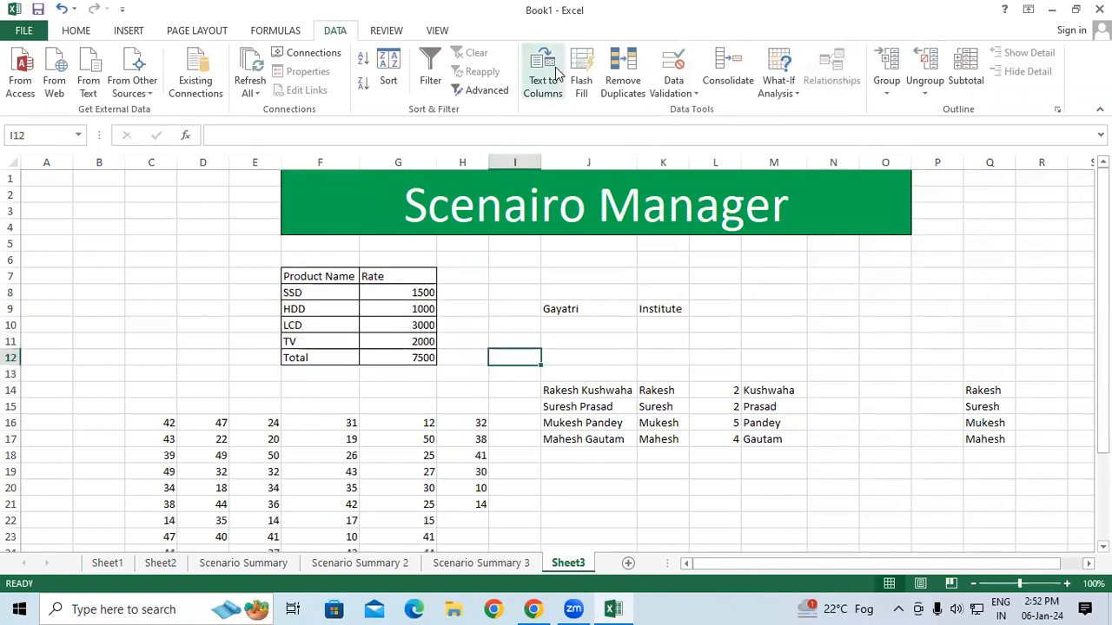
{"action": "left_click", "coordinate": [520, 306]}
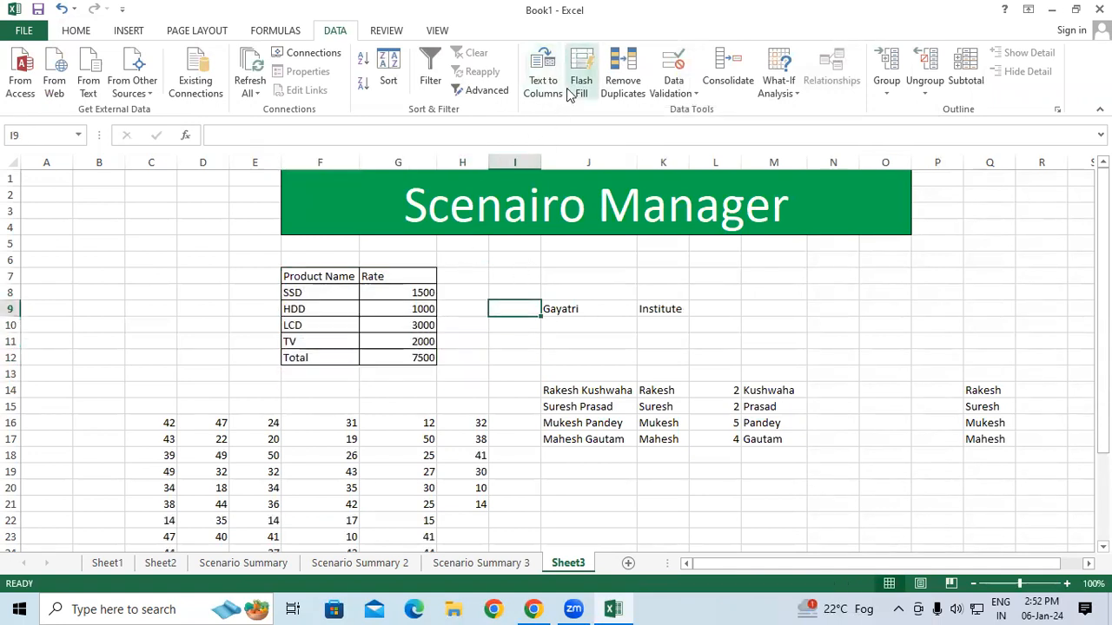
Review the available Fill commands and close the list without applying one.
{"action": "left_click", "coordinate": [76, 32]}
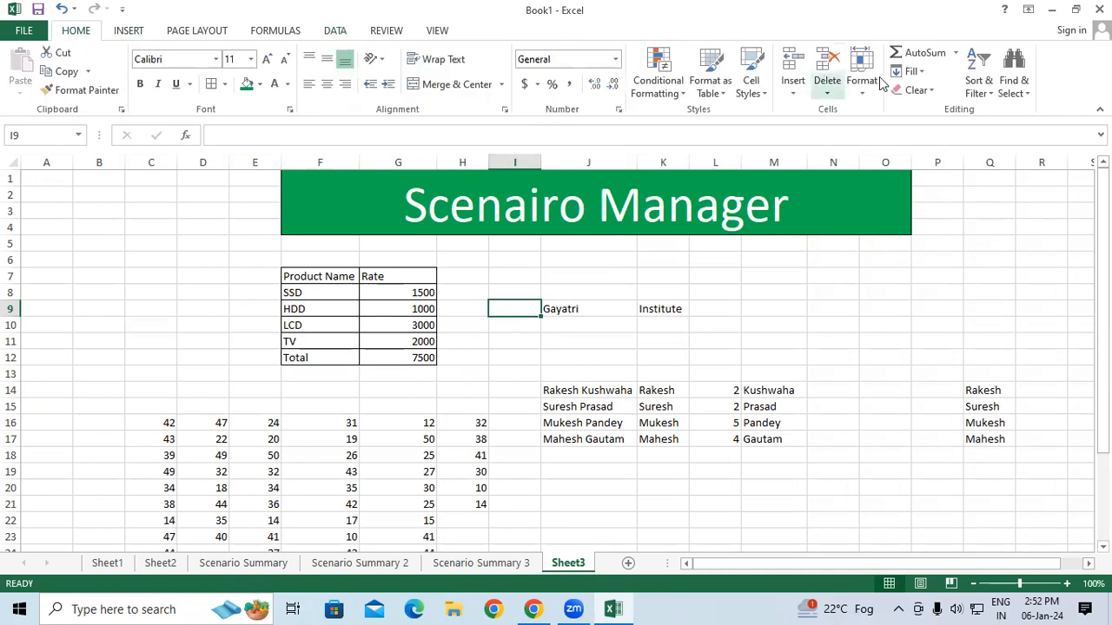
{"action": "left_click", "coordinate": [912, 71]}
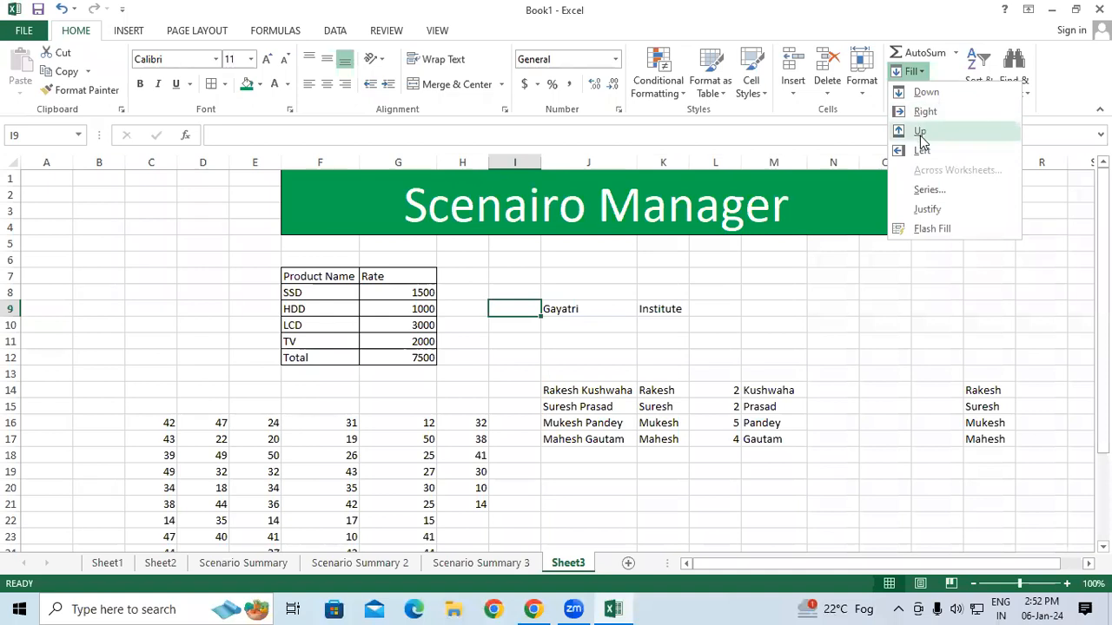
{"action": "left_click", "coordinate": [712, 469]}
Try Fill Down on the empty cells I16:I26 beside the number block.
{"action": "scroll", "coordinate": [712, 467], "scroll_direction": "down", "scroll_amount": 2}
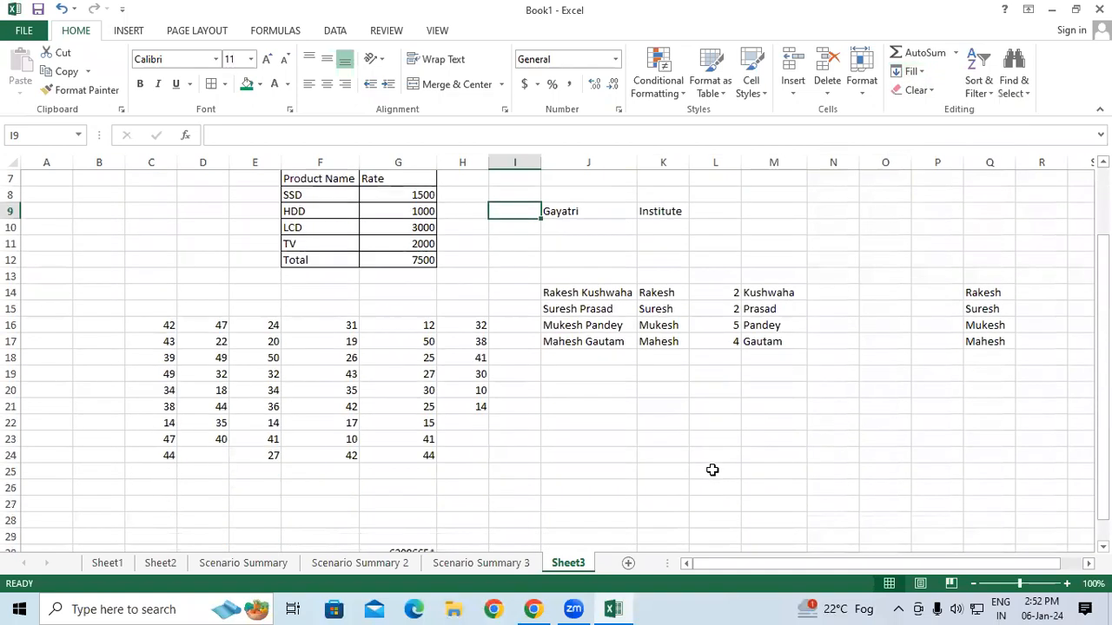
{"action": "left_click", "coordinate": [650, 488]}
{"action": "left_click", "coordinate": [501, 324]}
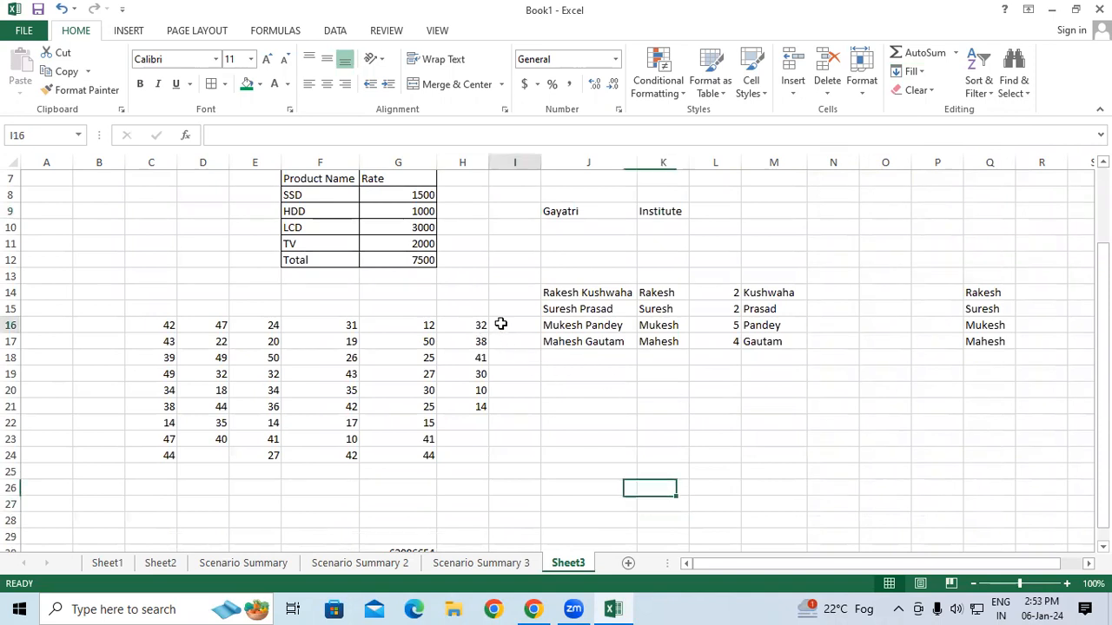
{"action": "left_click_drag", "start_coordinate": [540, 332], "coordinate": [549, 512]}
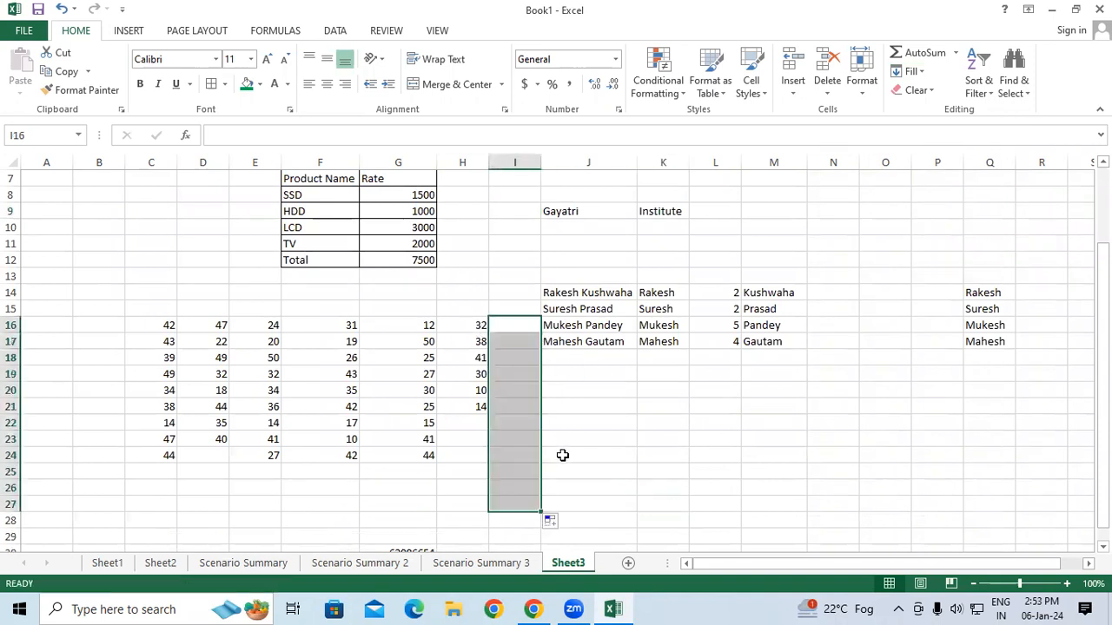
{"action": "left_click", "coordinate": [563, 455]}
{"action": "left_click_drag", "start_coordinate": [513, 325], "coordinate": [526, 488]}
{"action": "left_click", "coordinate": [907, 73]}
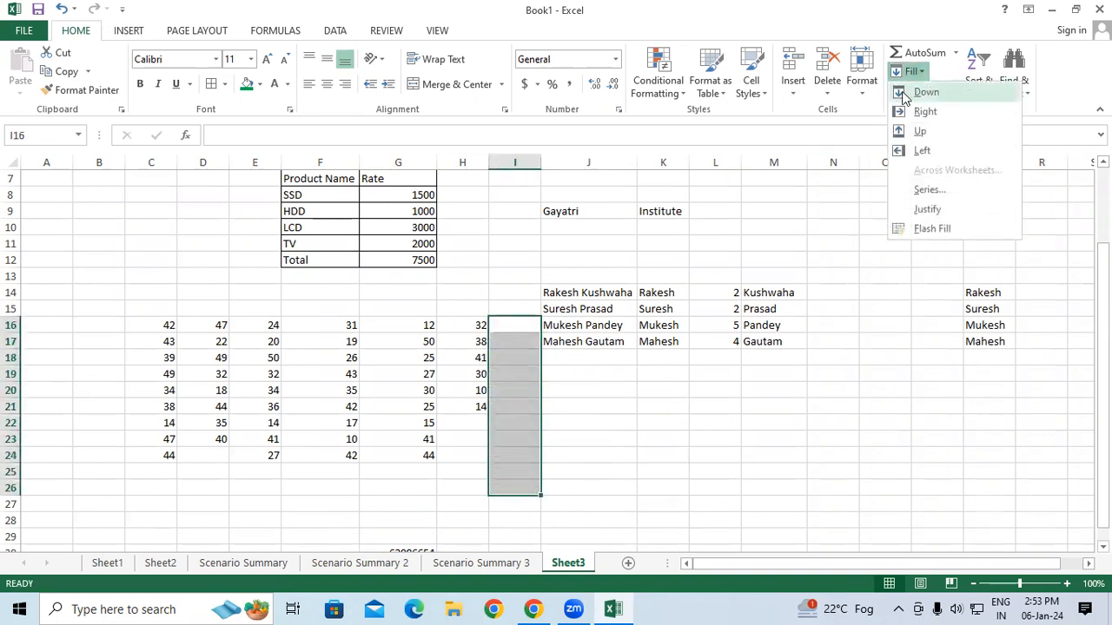
{"action": "left_click", "coordinate": [922, 92]}
{"action": "left_click", "coordinate": [464, 438]}
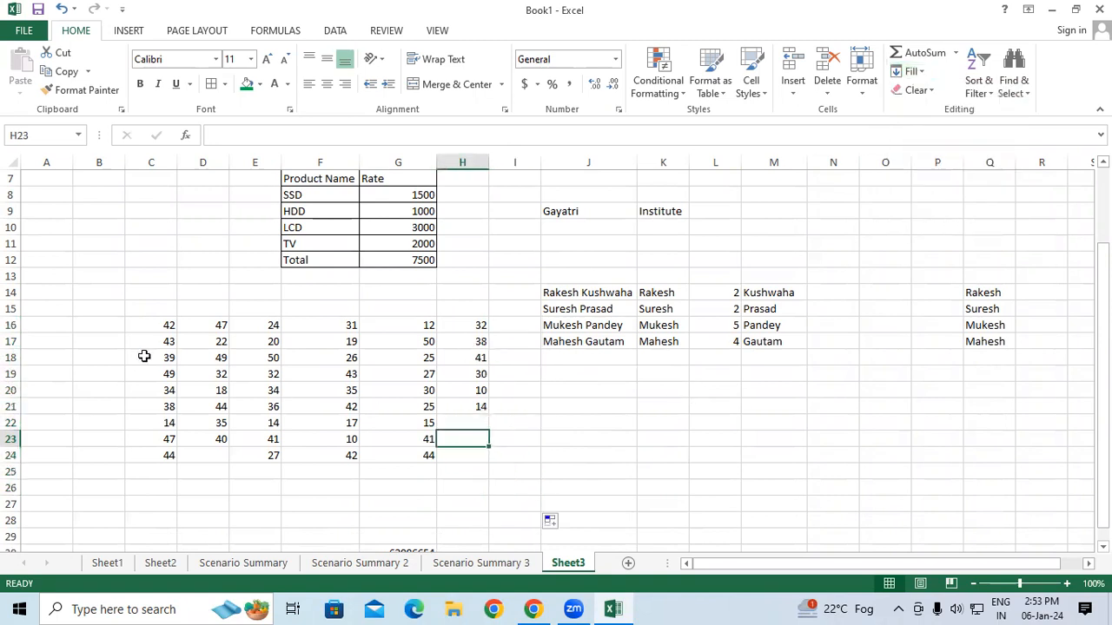
Complete the number block by extending the series in H16:H19 down to H24 and the one in D20:D23 to D24.
{"action": "left_click_drag", "start_coordinate": [157, 360], "coordinate": [430, 490]}
{"action": "left_click", "coordinate": [464, 470]}
{"action": "left_click_drag", "start_coordinate": [475, 355], "coordinate": [480, 457]}
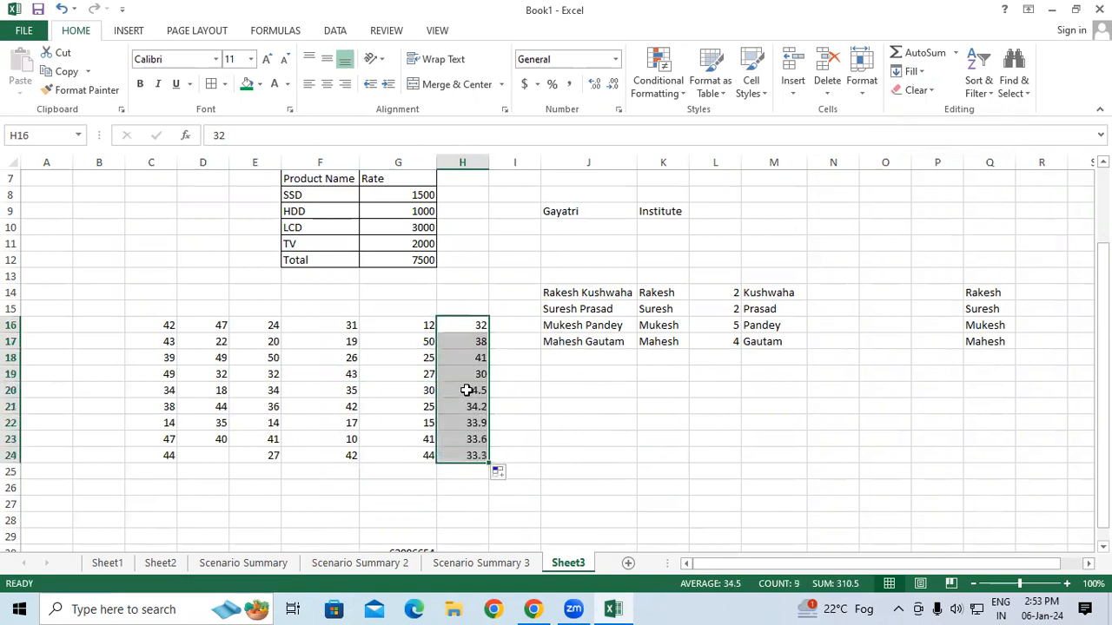
{"action": "left_click_drag", "start_coordinate": [205, 393], "coordinate": [461, 456]}
{"action": "left_click", "coordinate": [261, 505]}
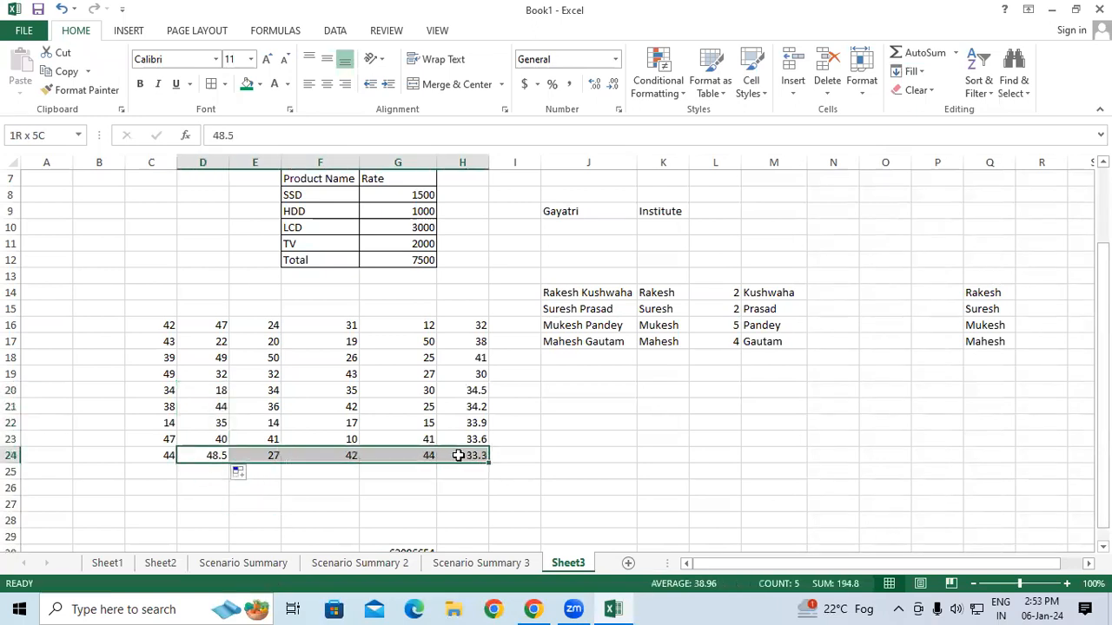
Total the first row of numbers by entering =SUM(C16:H16) in cell I16.
{"action": "left_click", "coordinate": [509, 322]}
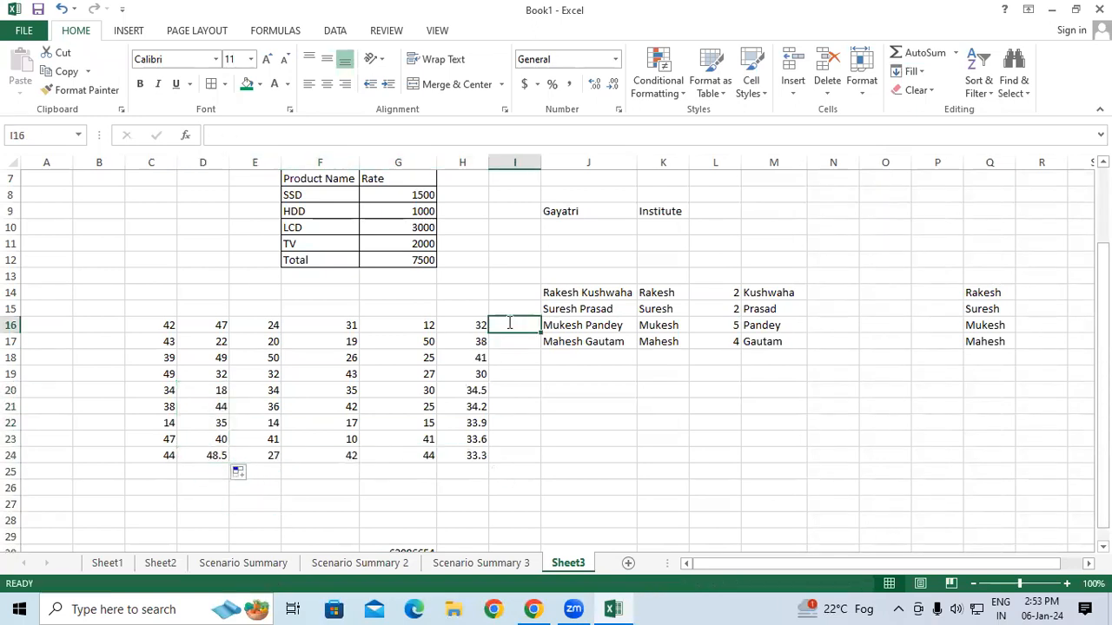
{"action": "type", "text": "=sum"}
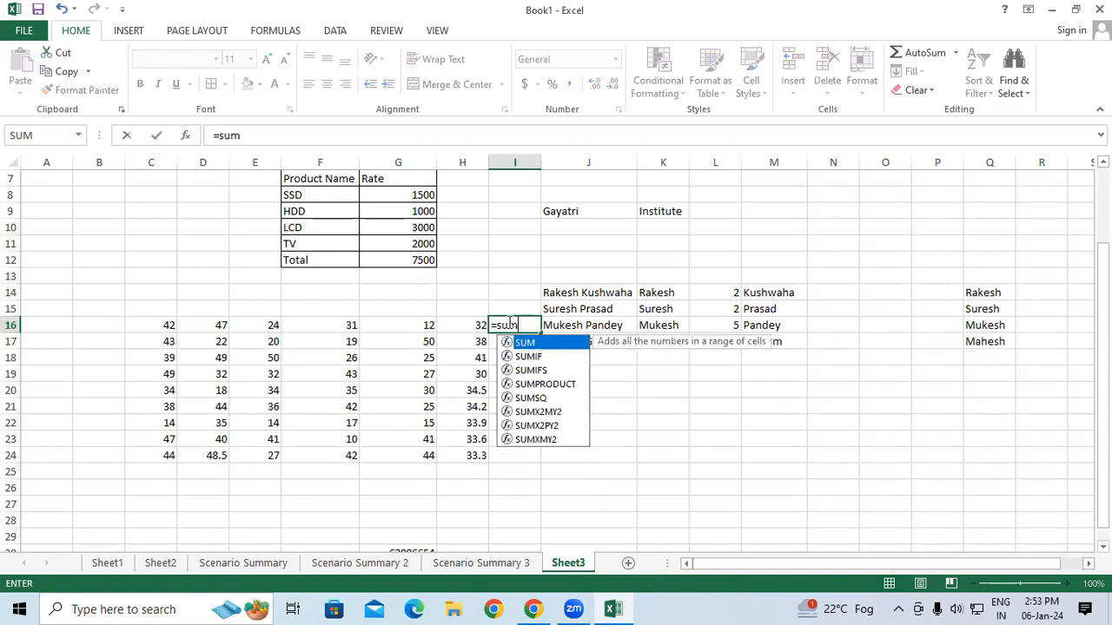
{"action": "key", "text": "Tab"}
{"action": "left_click_drag", "start_coordinate": [154, 322], "coordinate": [473, 323]}
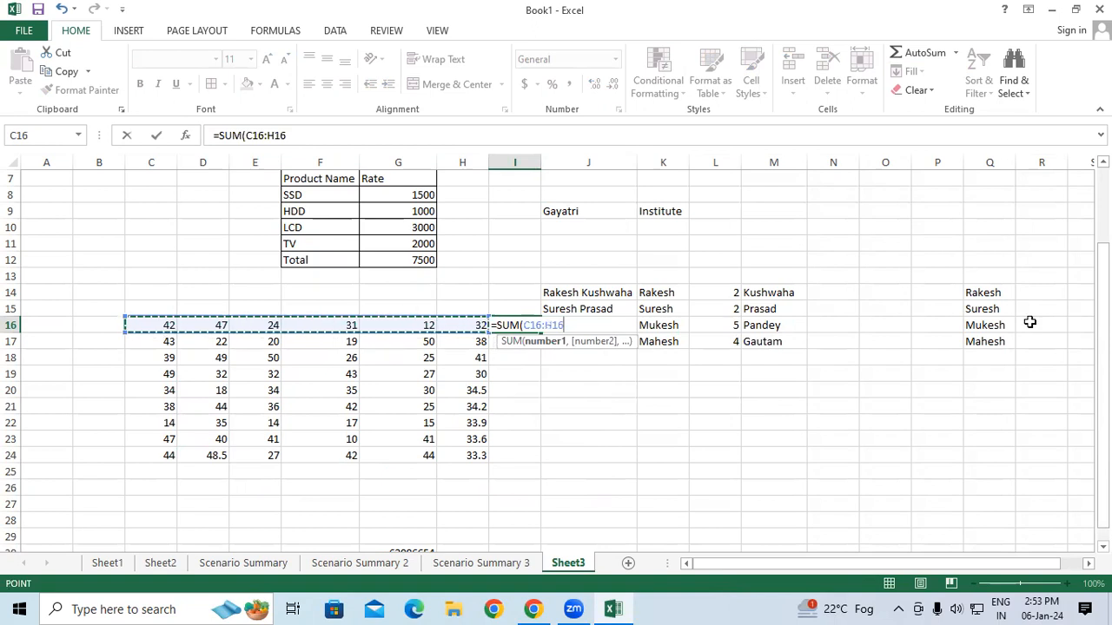
{"action": "key", "text": "Return"}
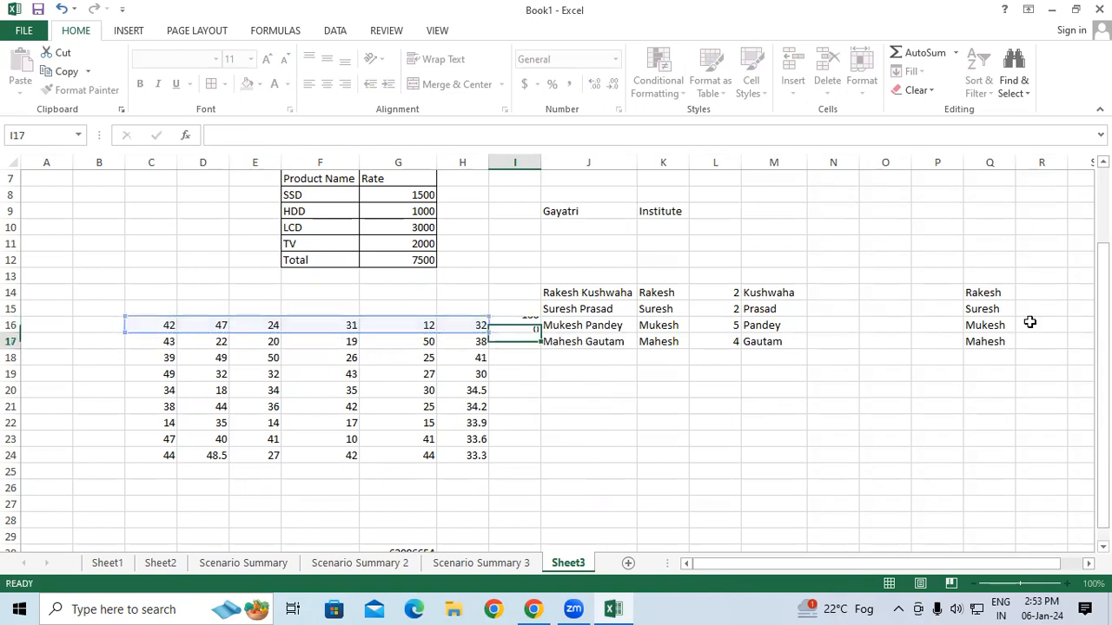
Fill the sum formula from I16 down through I24 using Fill Down.
{"action": "left_click", "coordinate": [521, 328]}
{"action": "left_click_drag", "start_coordinate": [521, 328], "coordinate": [524, 452]}
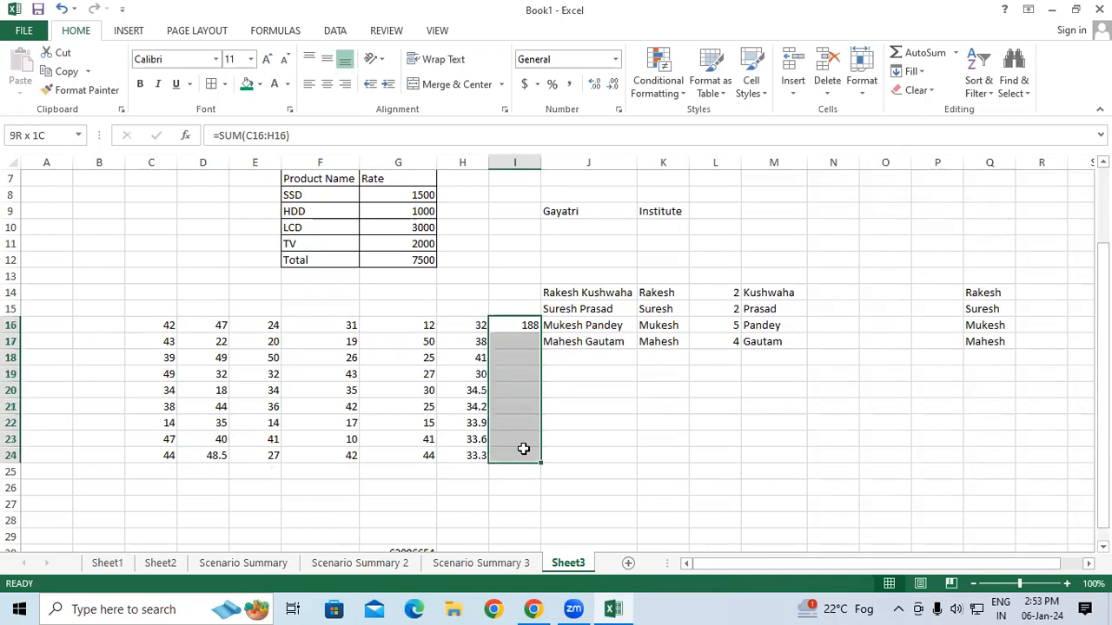
{"action": "left_click", "coordinate": [912, 72]}
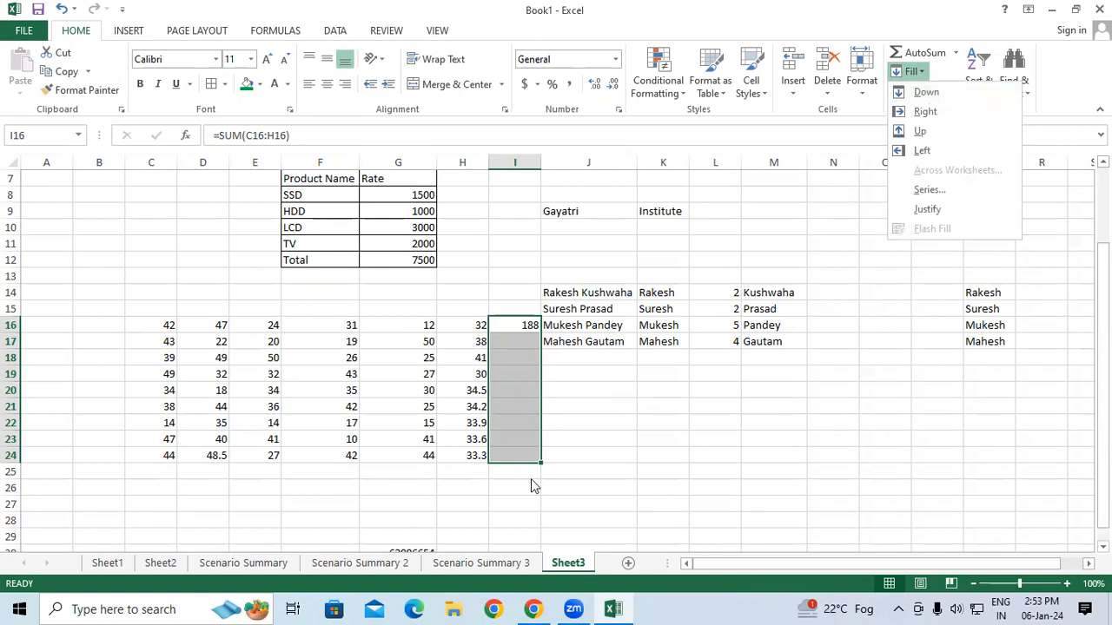
{"action": "left_click", "coordinate": [919, 93]}
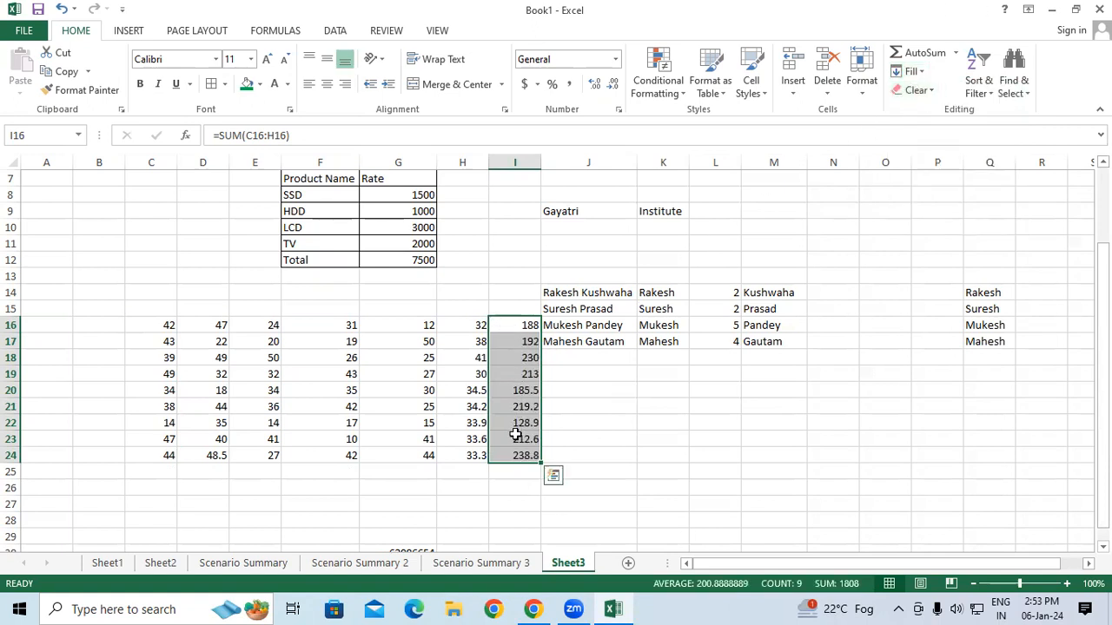
Clear the row totals in I15:I23, keeping only the formula in I24.
{"action": "left_click_drag", "start_coordinate": [519, 440], "coordinate": [524, 308]}
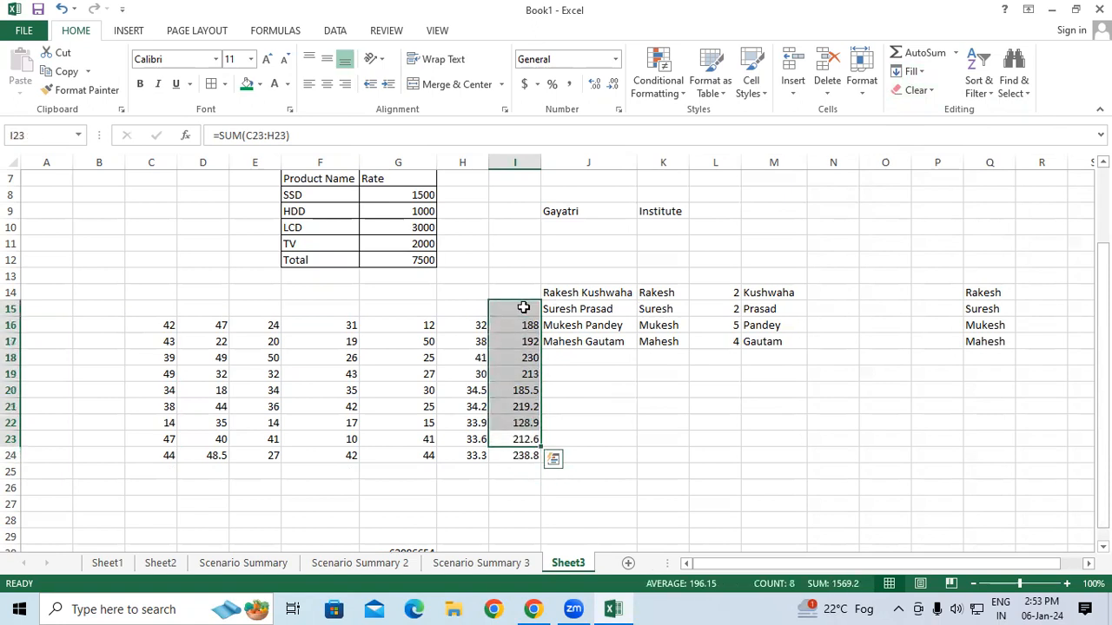
{"action": "key", "text": "Delete"}
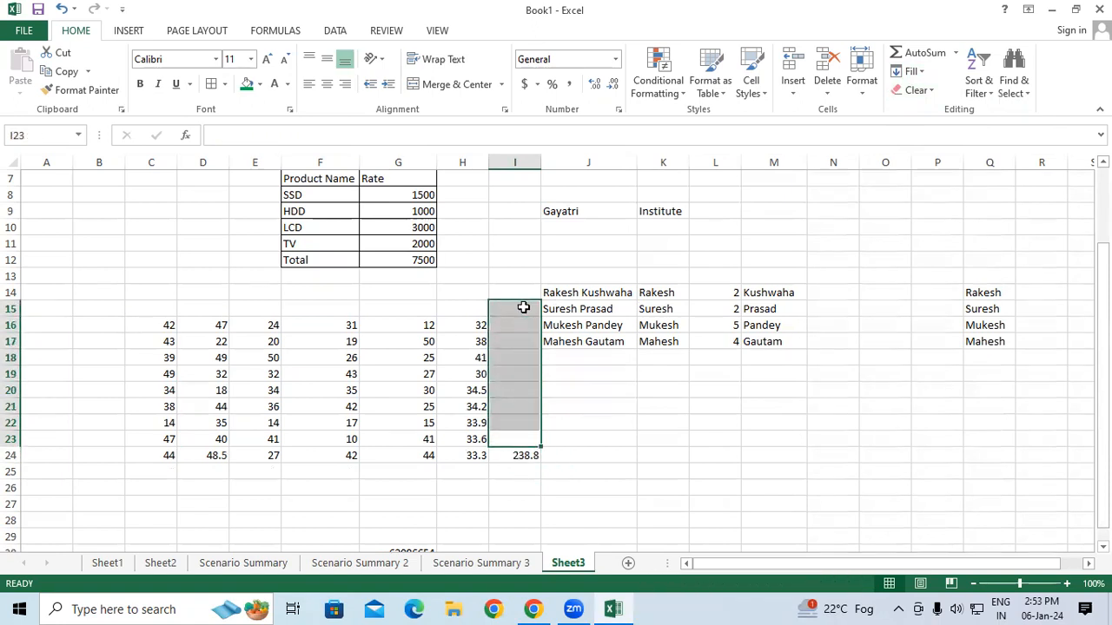
{"action": "double_click", "coordinate": [516, 454]}
{"action": "key", "text": "Escape"}
Fill the sum formula from I24 up through I16 using Fill Up.
{"action": "left_click_drag", "start_coordinate": [517, 455], "coordinate": [519, 324]}
{"action": "left_click", "coordinate": [910, 71]}
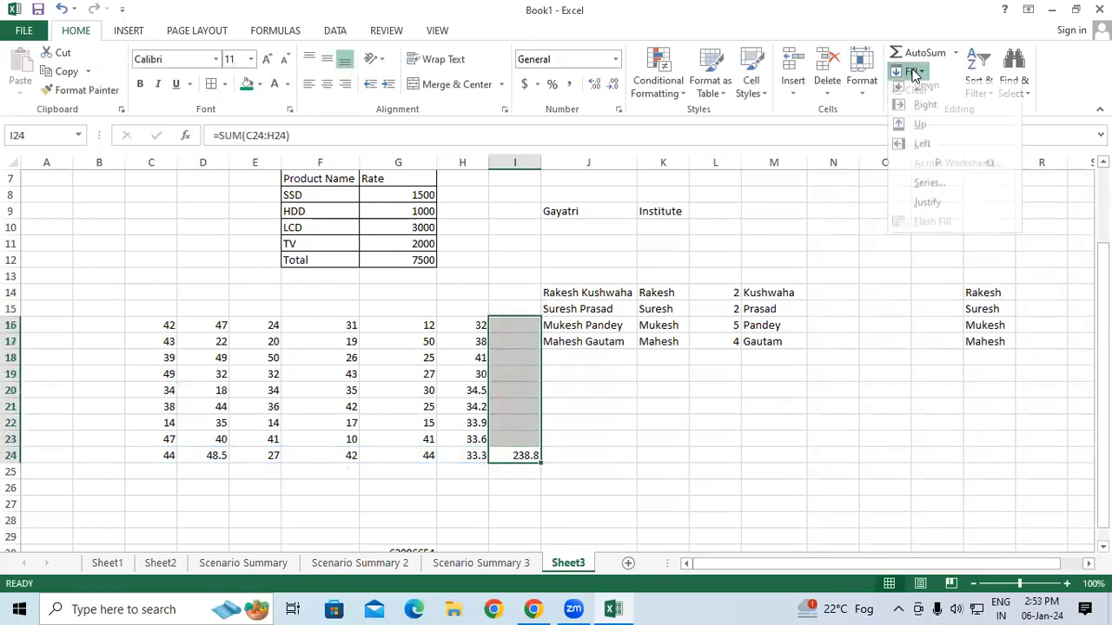
{"action": "left_click", "coordinate": [917, 131]}
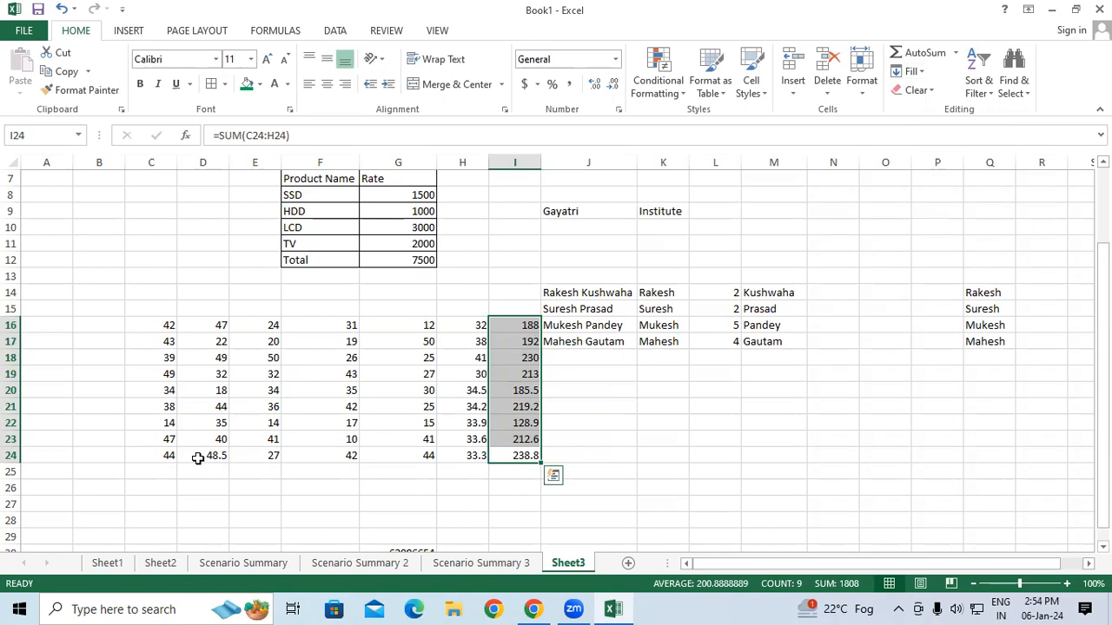
{"action": "left_click", "coordinate": [167, 469]}
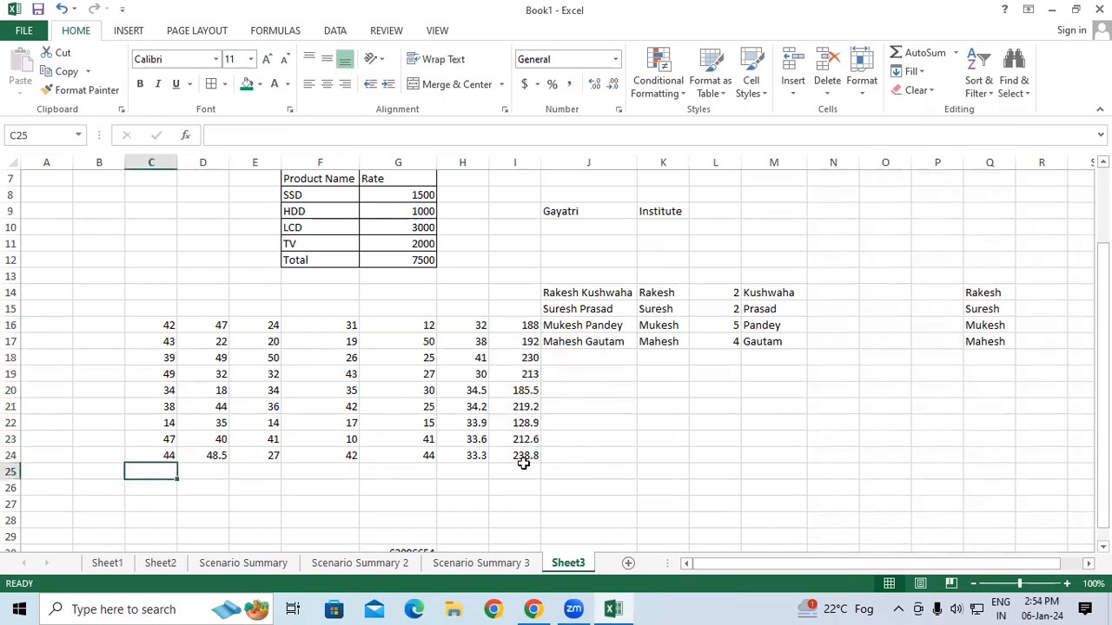
{"action": "left_click", "coordinate": [911, 71]}
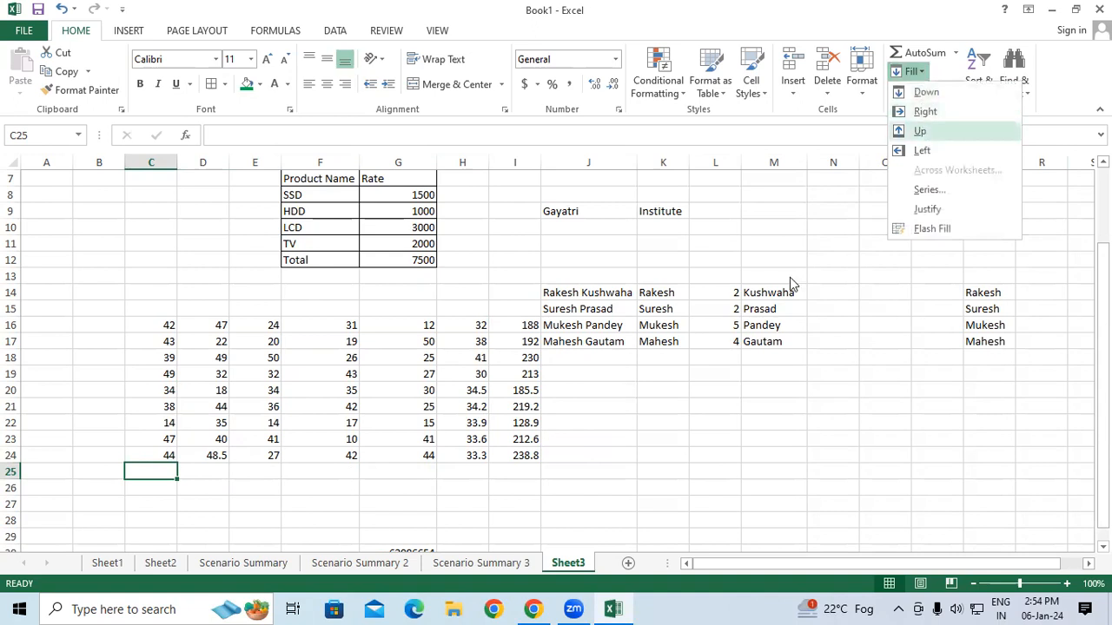
{"action": "left_click", "coordinate": [499, 468]}
{"action": "left_click", "coordinate": [500, 468]}
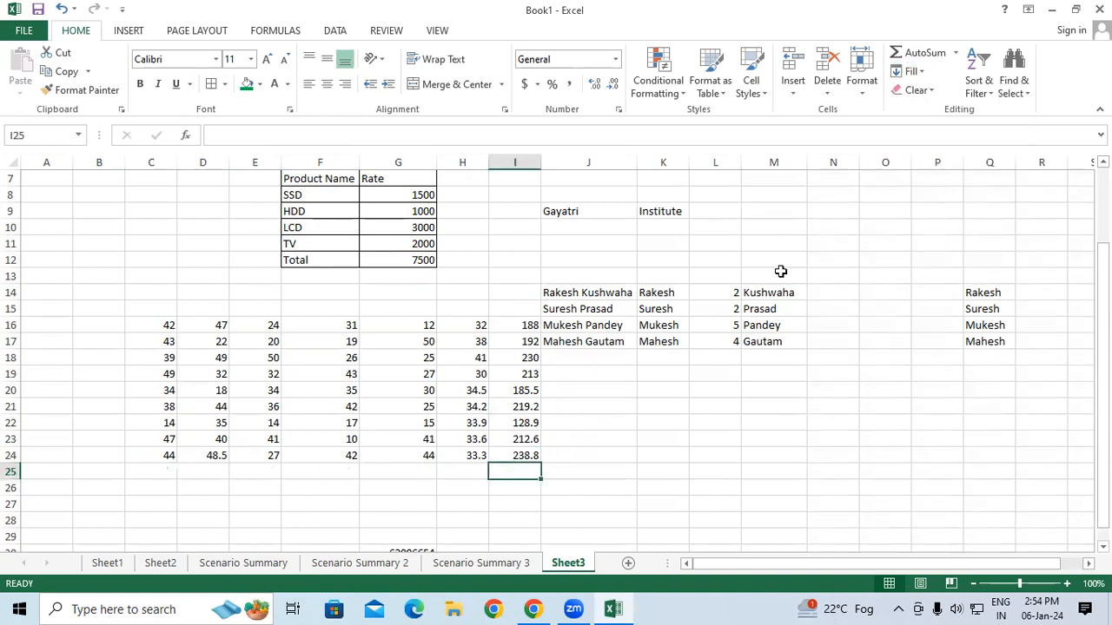
{"action": "left_click", "coordinate": [910, 71]}
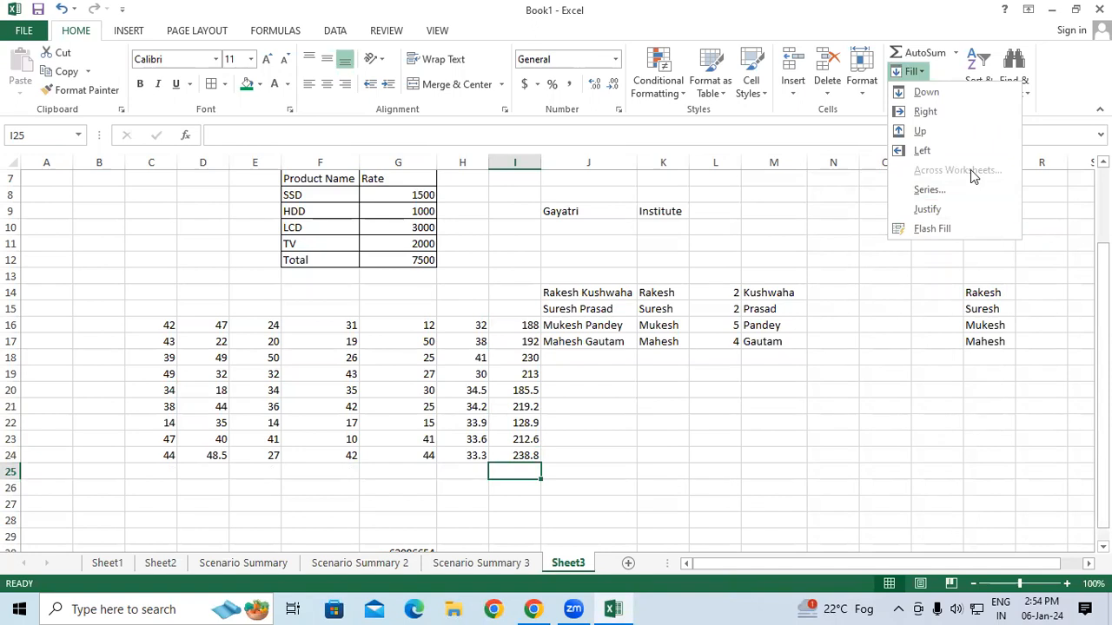
{"action": "left_click", "coordinate": [691, 460]}
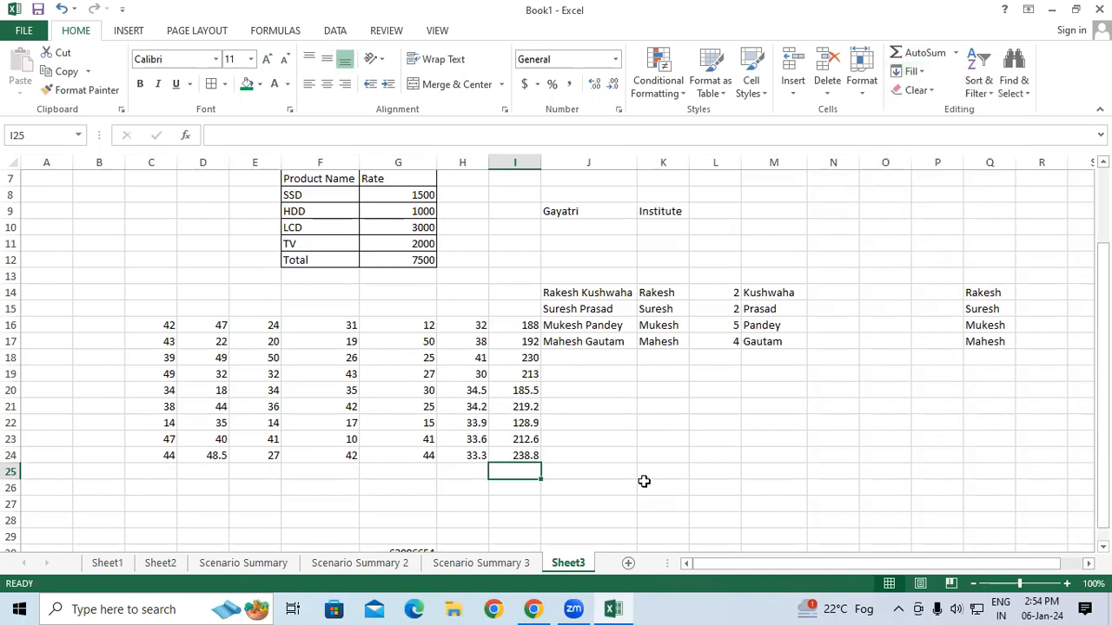
Add two new blank worksheets after Sheet3 and look over both of them.
{"action": "left_click", "coordinate": [629, 564]}
{"action": "left_click", "coordinate": [629, 565]}
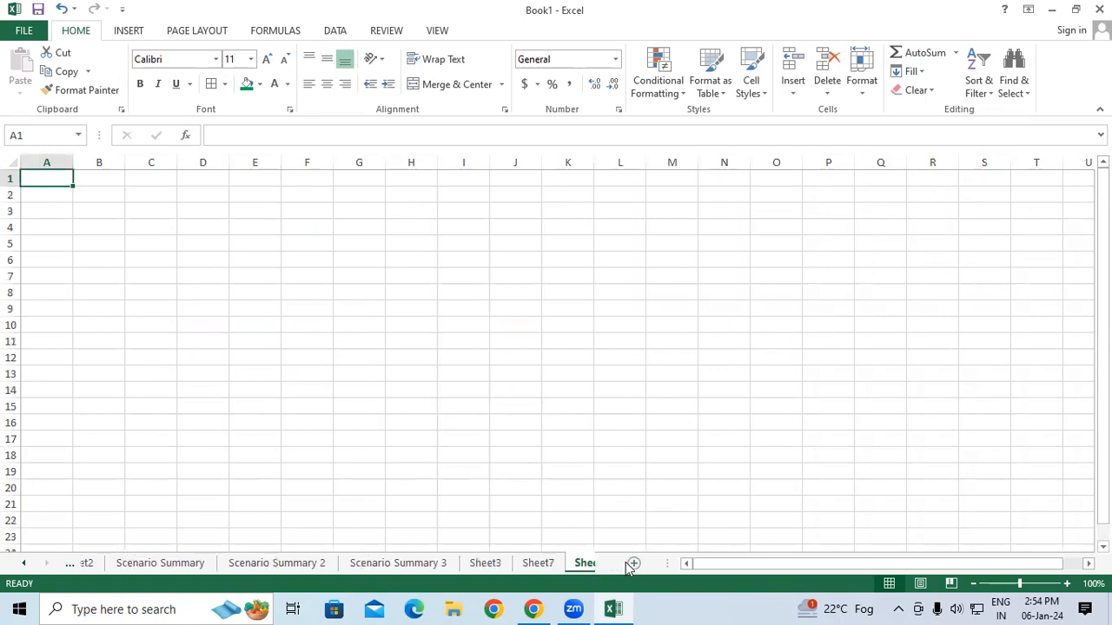
{"action": "left_click", "coordinate": [534, 564]}
{"action": "left_click_drag", "start_coordinate": [349, 181], "coordinate": [683, 249]}
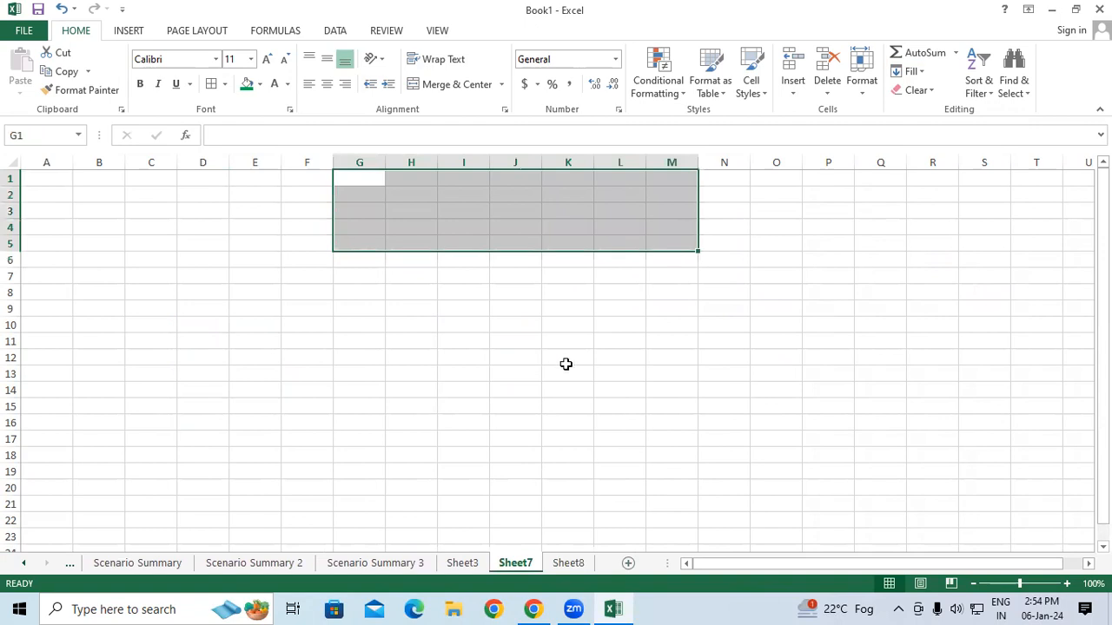
{"action": "left_click", "coordinate": [568, 563]}
{"action": "left_click_drag", "start_coordinate": [378, 189], "coordinate": [710, 252]}
{"action": "left_click", "coordinate": [569, 290]}
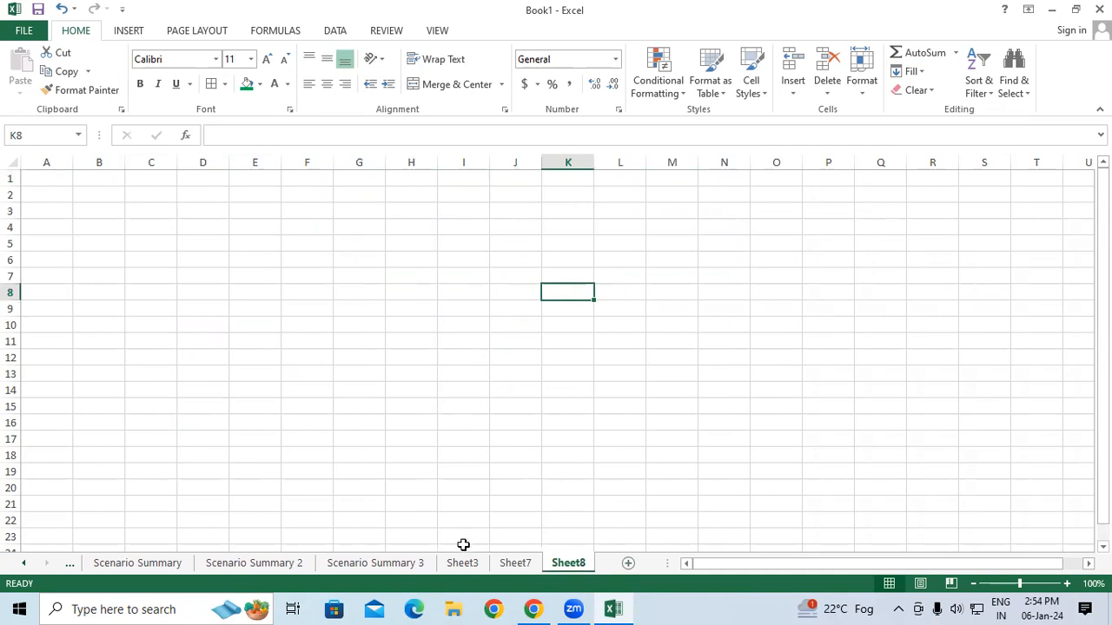
Enter 7 in cell B2 of Sheet7.
{"action": "left_click", "coordinate": [516, 563]}
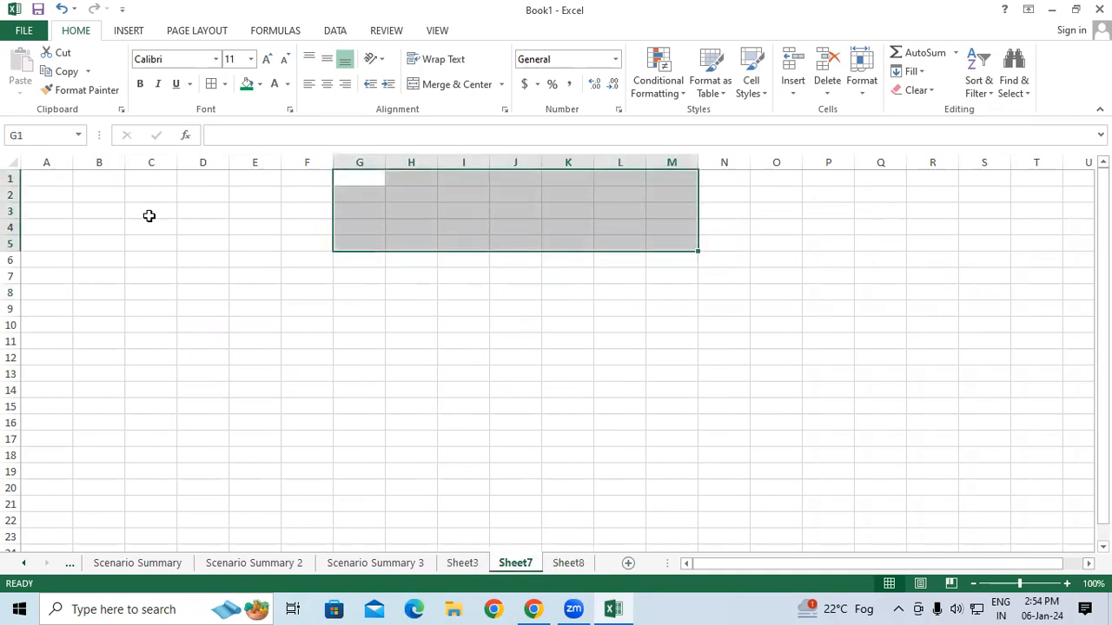
{"action": "left_click", "coordinate": [128, 190]}
{"action": "left_click", "coordinate": [109, 194]}
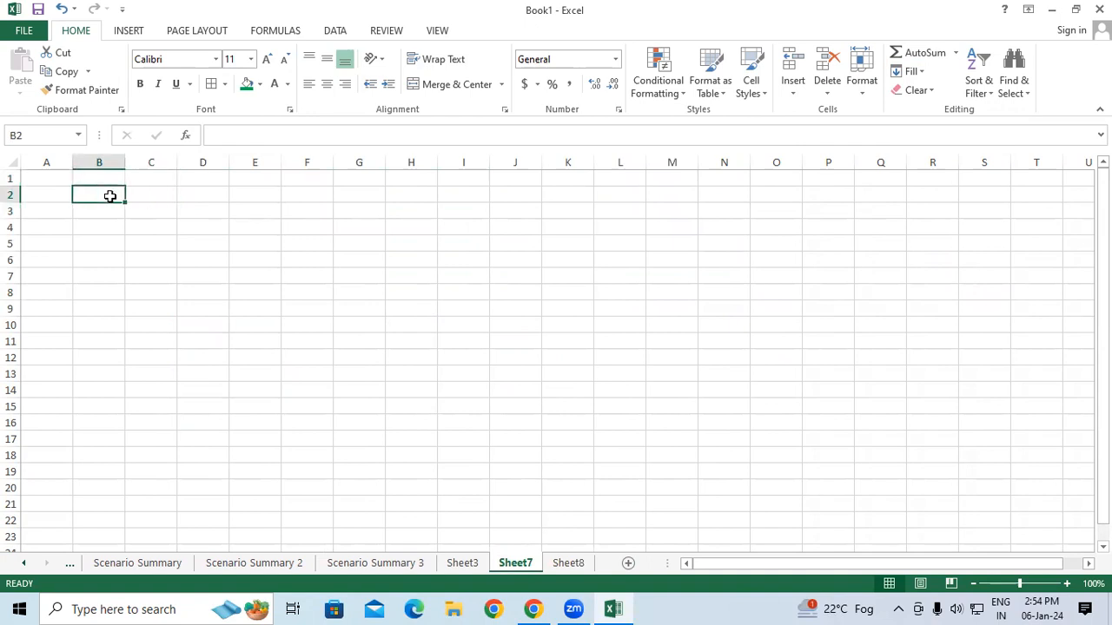
{"action": "type", "text": "7"}
{"action": "left_click", "coordinate": [111, 275]}
Make the 7 in cell B2 bold and enlarge its font size to 22.
{"action": "left_click", "coordinate": [111, 196]}
{"action": "left_click", "coordinate": [141, 84]}
{"action": "left_click", "coordinate": [266, 59]}
{"action": "left_click", "coordinate": [267, 59]}
{"action": "left_click", "coordinate": [267, 59]}
{"action": "left_click", "coordinate": [267, 59]}
{"action": "left_click", "coordinate": [267, 59]}
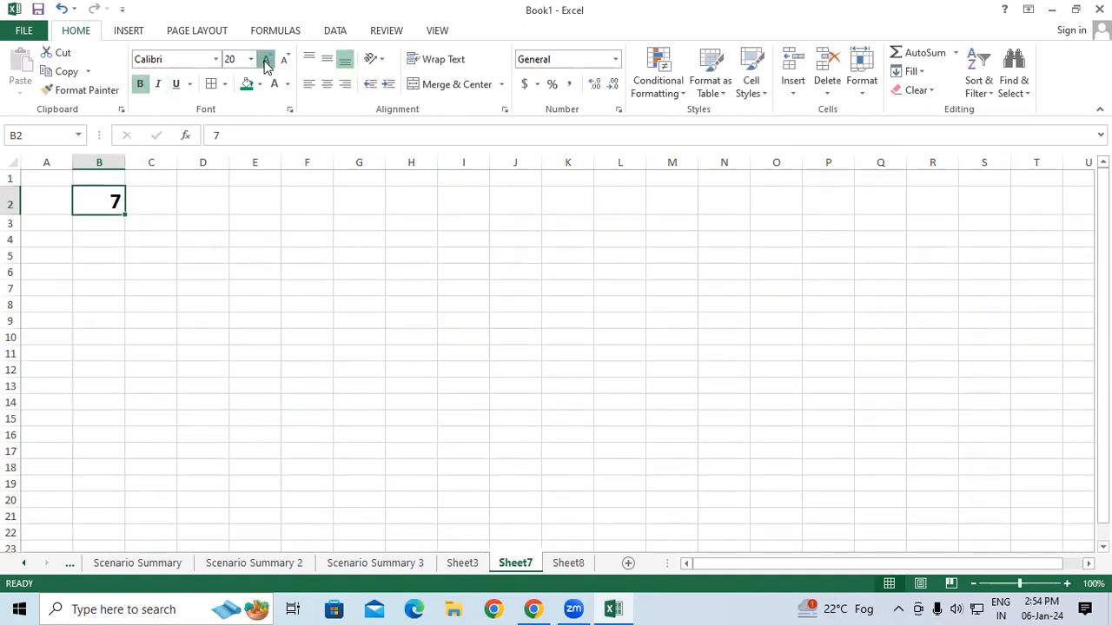
{"action": "left_click", "coordinate": [267, 59]}
{"action": "left_click", "coordinate": [248, 483]}
On Sheet8, enter 8 in cell B6 and format it bold with font size 18.
{"action": "left_click", "coordinate": [568, 563]}
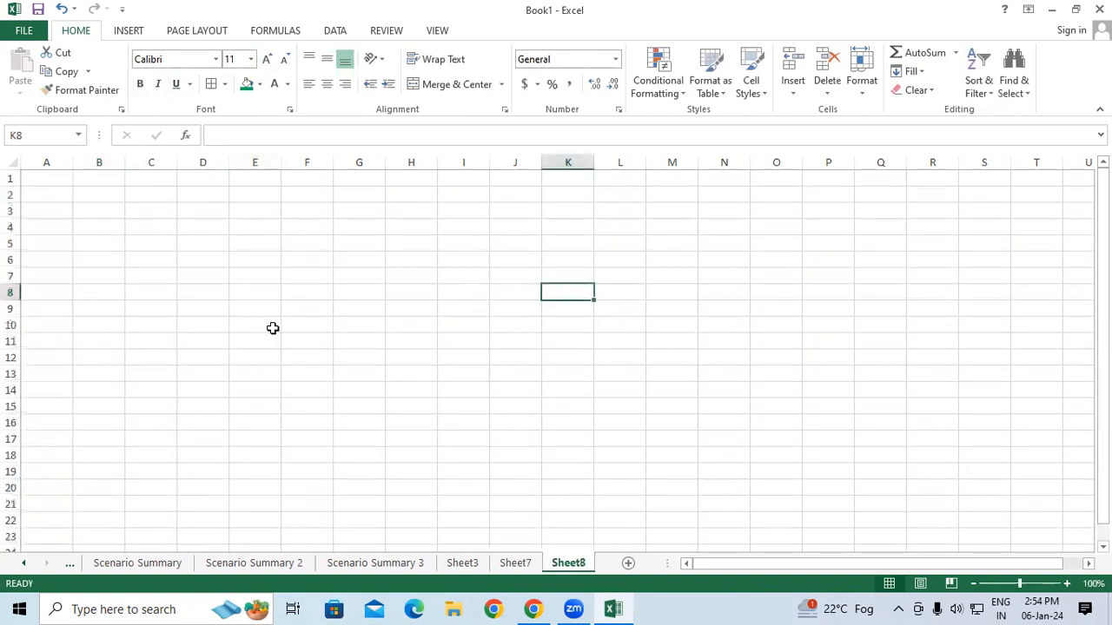
{"action": "left_click", "coordinate": [83, 259]}
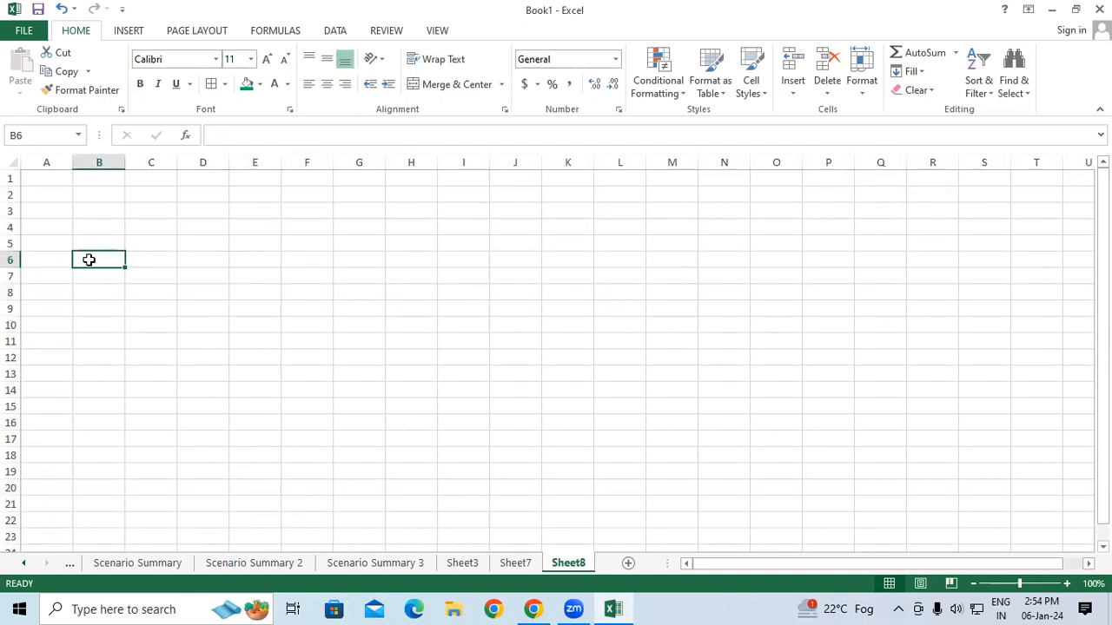
{"action": "type", "text": "8"}
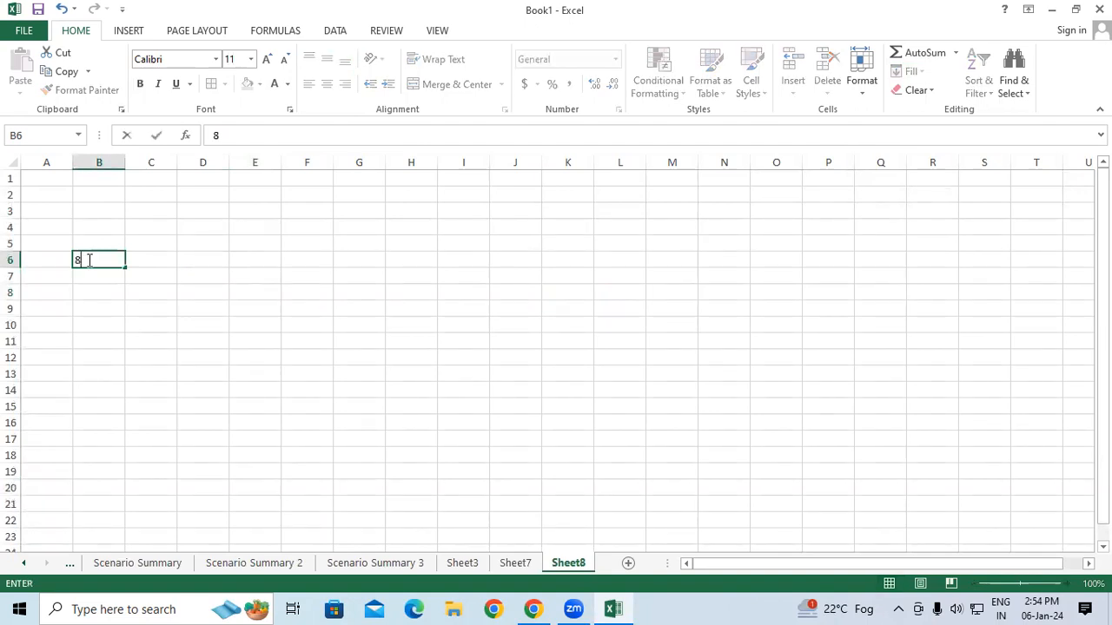
{"action": "left_click", "coordinate": [87, 293]}
{"action": "left_click", "coordinate": [94, 260]}
{"action": "left_click", "coordinate": [140, 84]}
{"action": "left_click", "coordinate": [267, 61]}
{"action": "left_click", "coordinate": [268, 61]}
{"action": "left_click", "coordinate": [267, 60]}
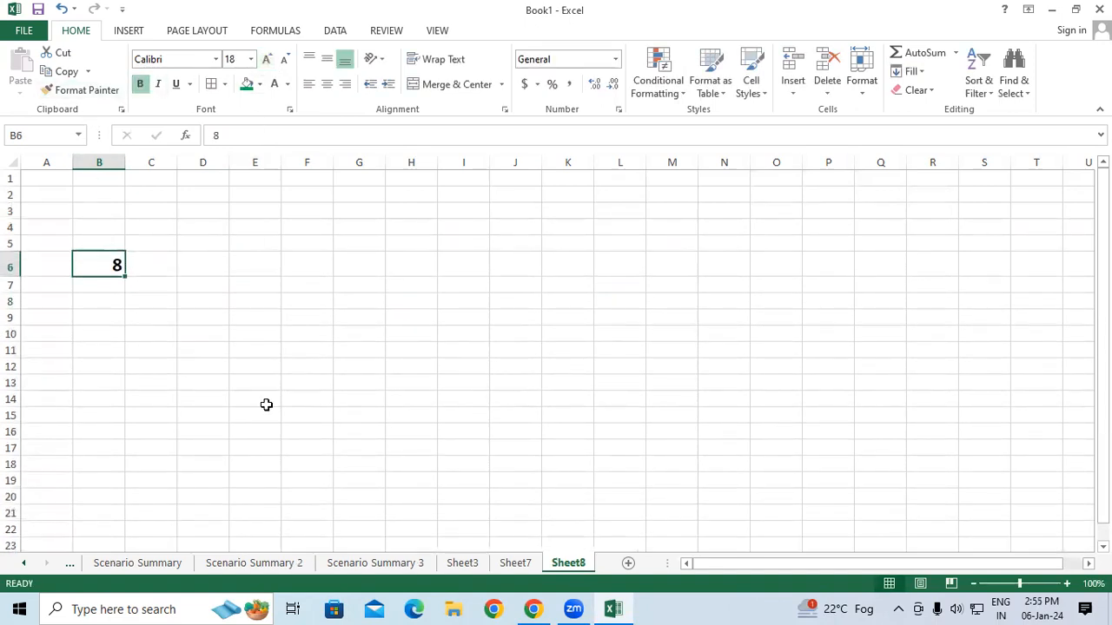
{"action": "left_click", "coordinate": [264, 367]}
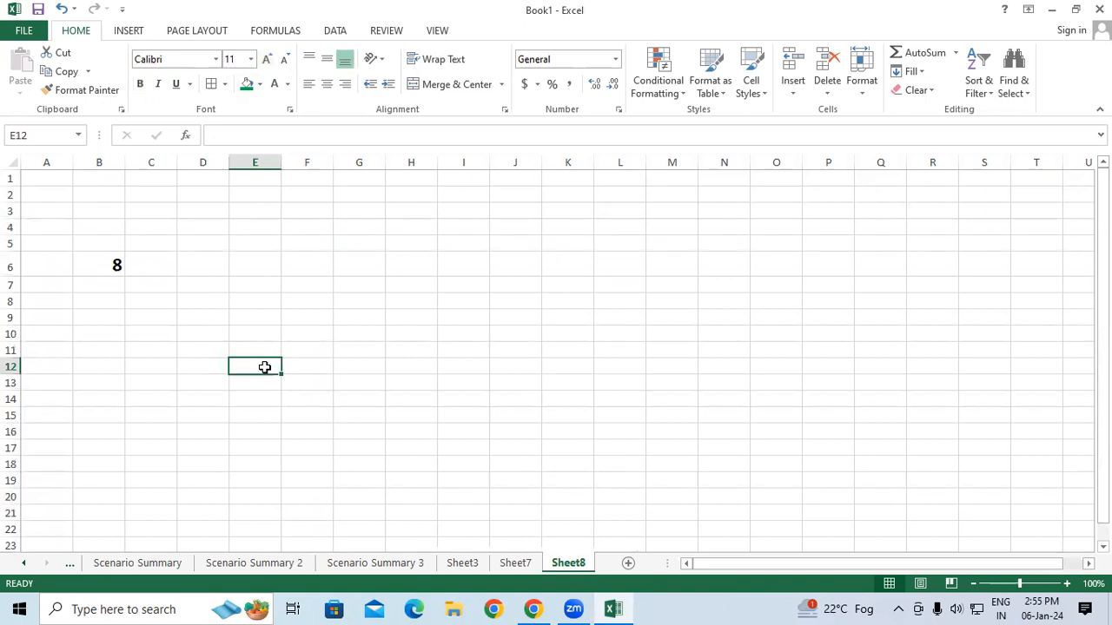
Group Sheet7 and Sheet8 and apply Fill Across Worksheets with the All option.
{"action": "left_click", "coordinate": [516, 565]}
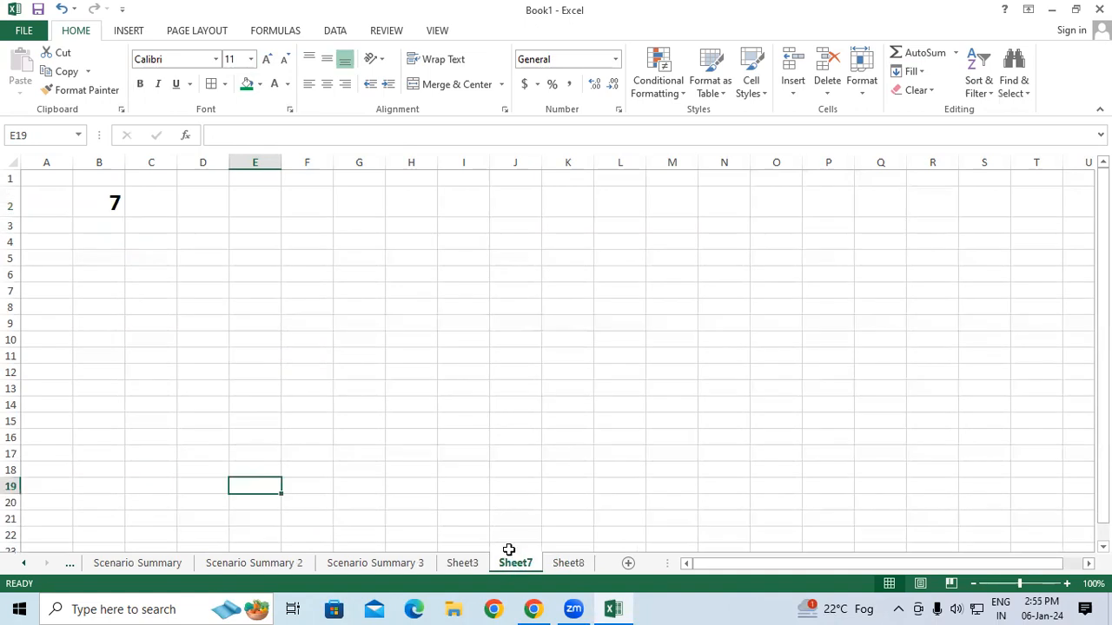
{"action": "left_click", "coordinate": [569, 563], "text": "ctrl"}
{"action": "mouse_move", "coordinate": [555, 606]}
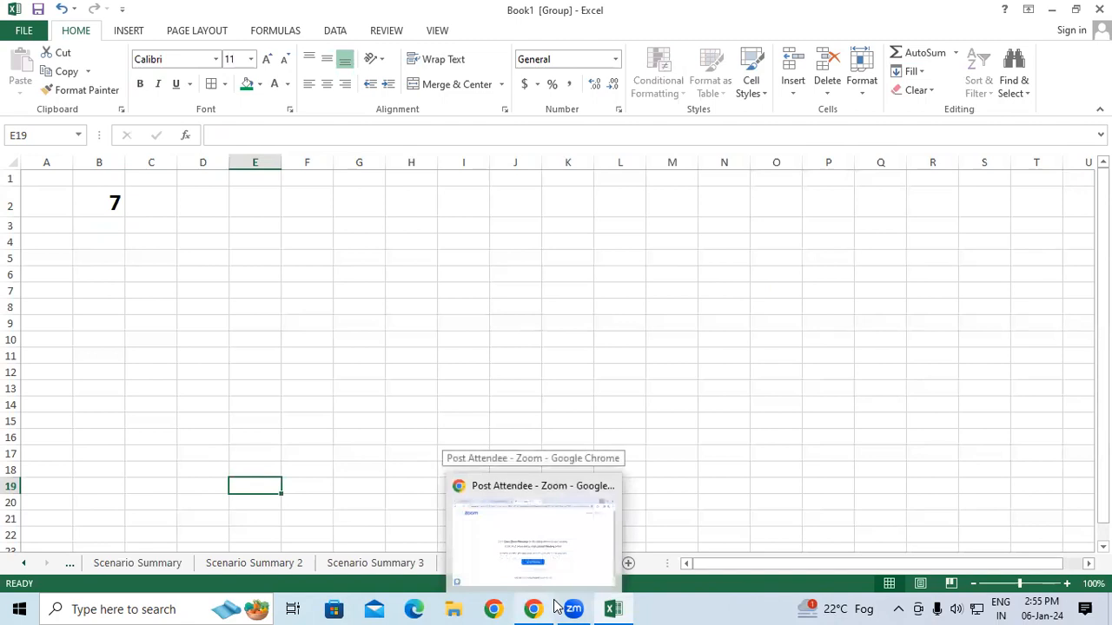
{"action": "left_click", "coordinate": [912, 72]}
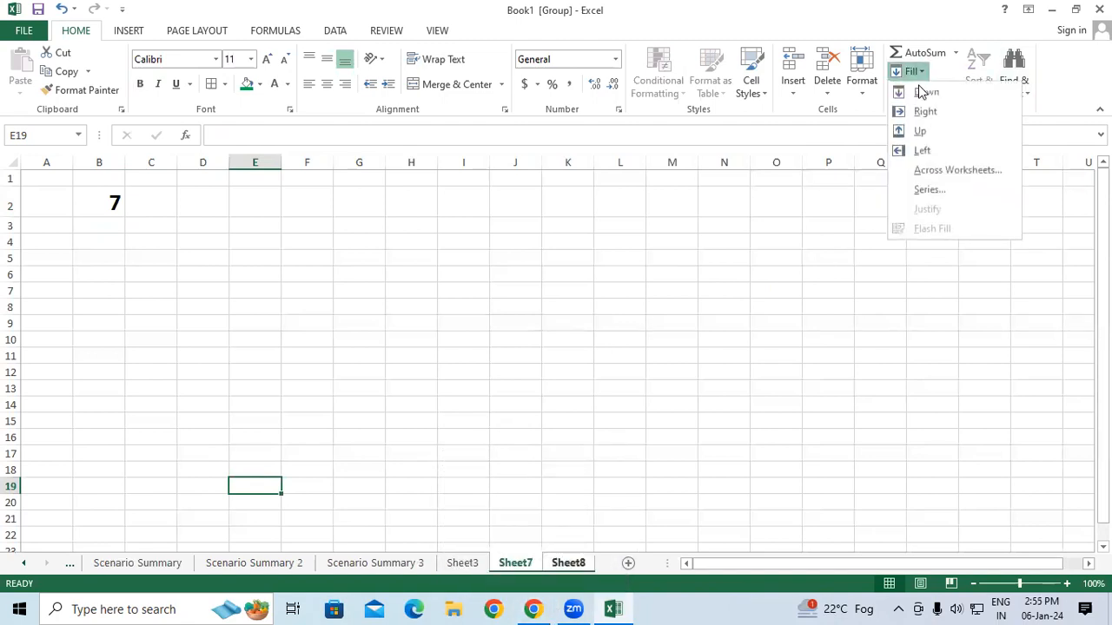
{"action": "left_click", "coordinate": [944, 170]}
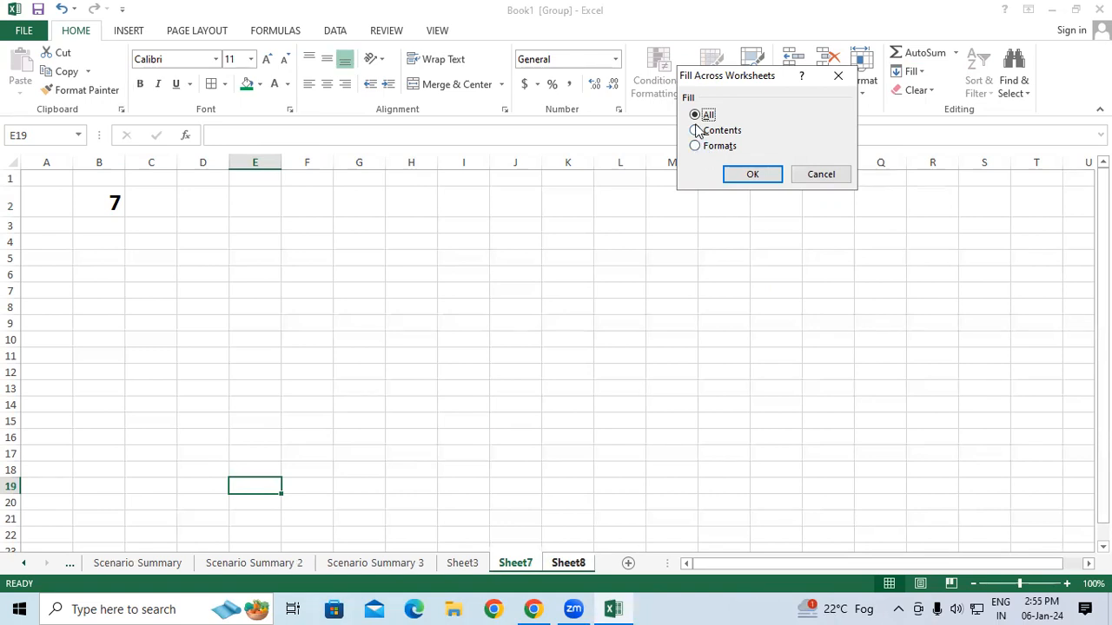
{"action": "left_click", "coordinate": [743, 174]}
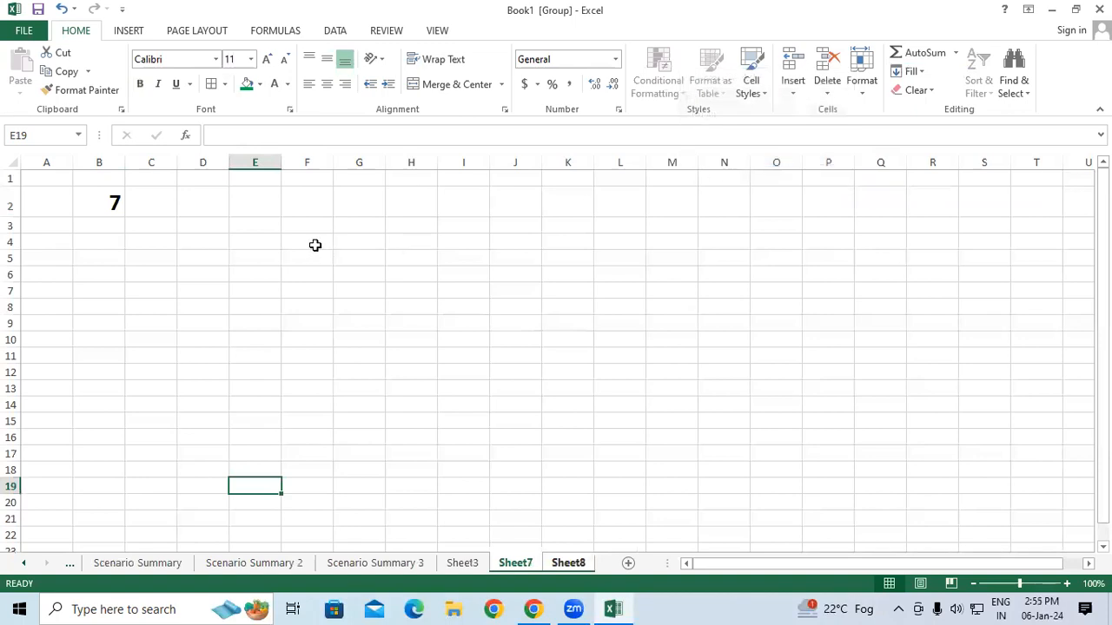
Merge and center cells F4:N8 on the grouped sheets and enter the text git.
{"action": "left_click_drag", "start_coordinate": [307, 241], "coordinate": [722, 313]}
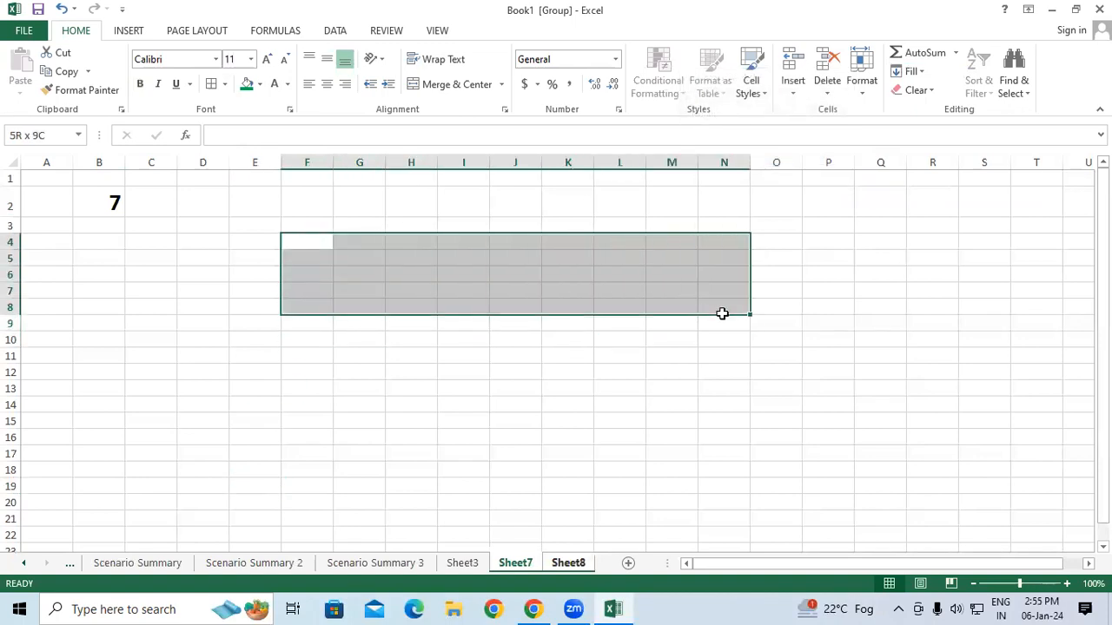
{"action": "left_click", "coordinate": [476, 90]}
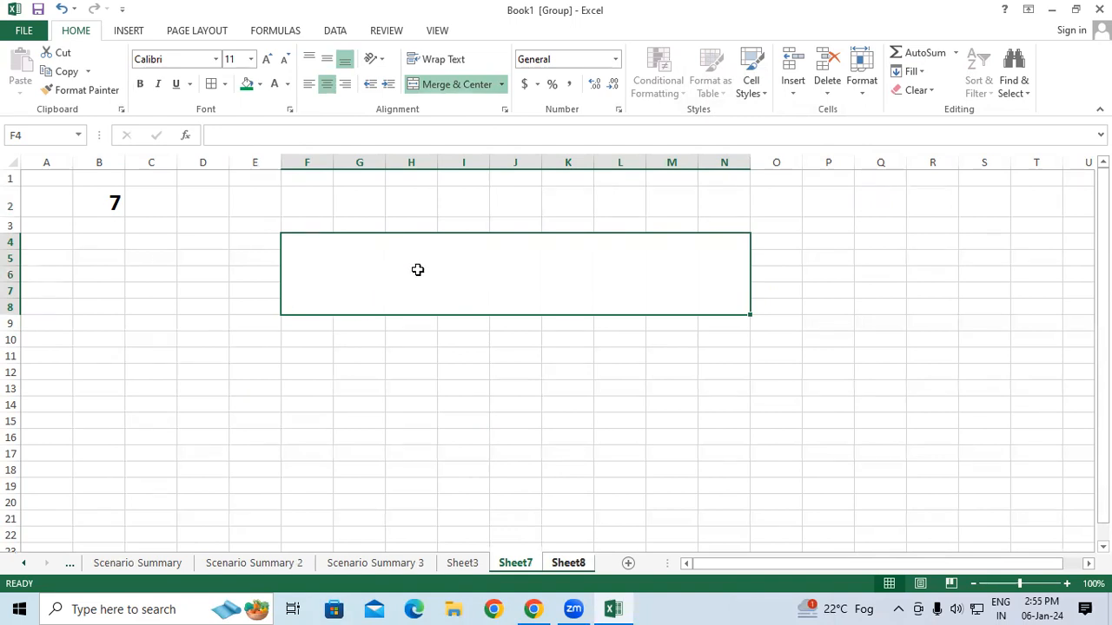
{"action": "type", "text": "git"}
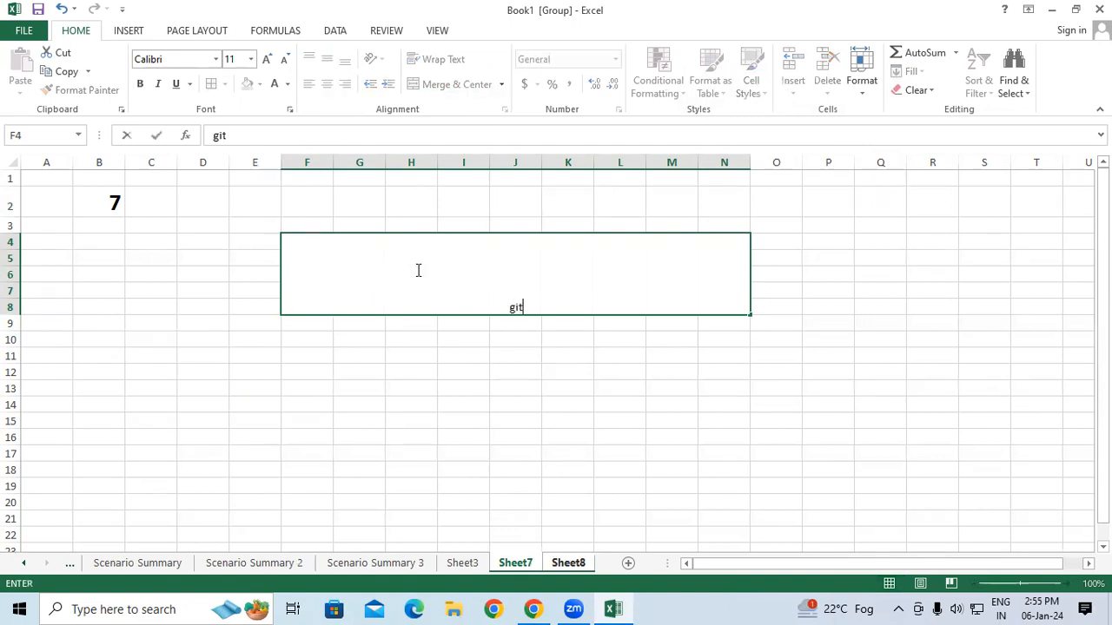
{"action": "left_click", "coordinate": [424, 330]}
{"action": "left_click", "coordinate": [424, 280]}
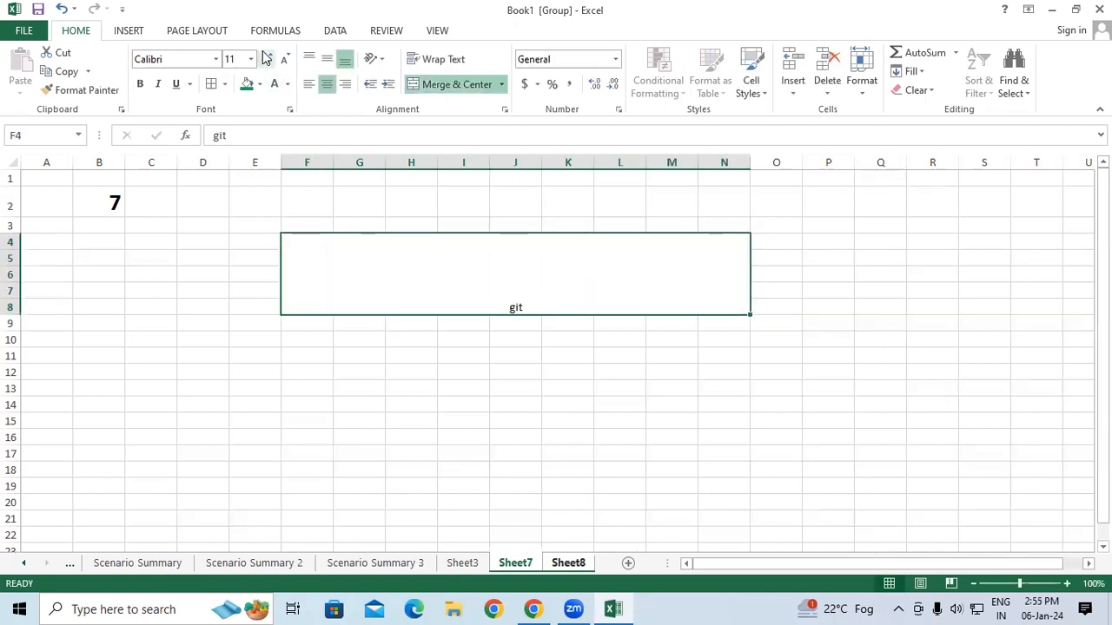
Format the merged git heading as bold, size 72, with white text on a green fill.
{"action": "left_click", "coordinate": [251, 59]}
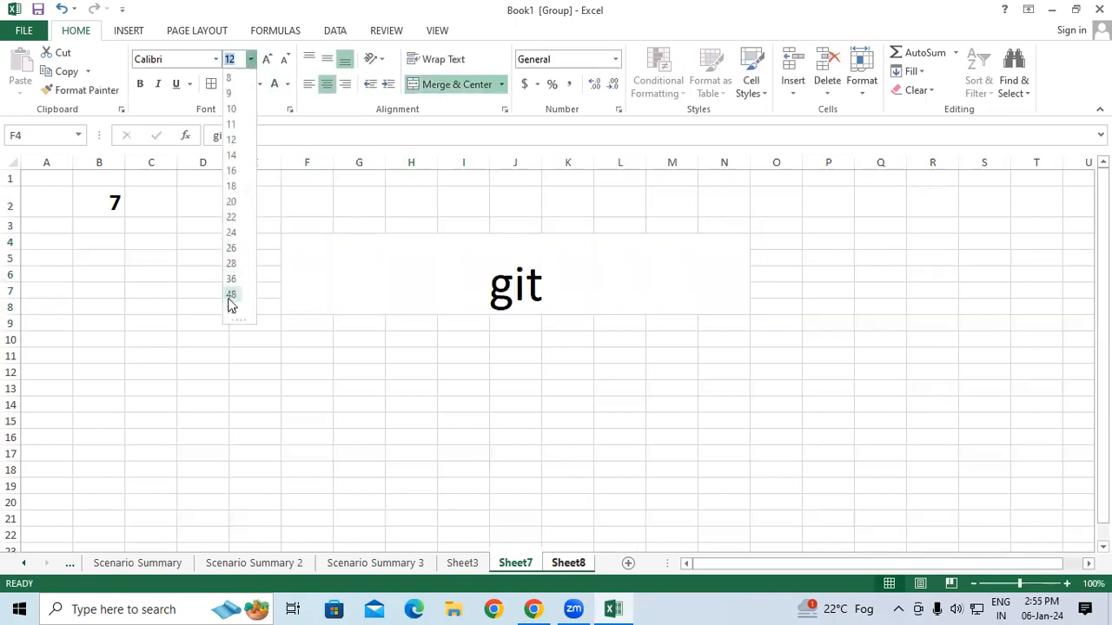
{"action": "left_click", "coordinate": [231, 310]}
{"action": "left_click", "coordinate": [139, 84]}
{"action": "left_click", "coordinate": [247, 84]}
{"action": "left_click", "coordinate": [275, 84]}
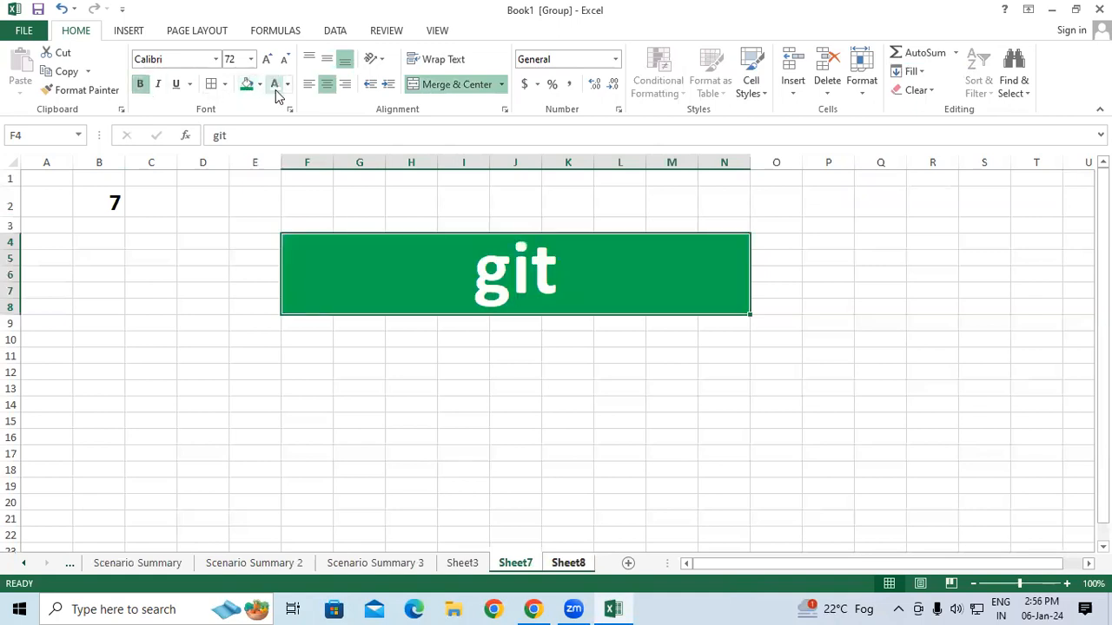
{"action": "left_click", "coordinate": [282, 365]}
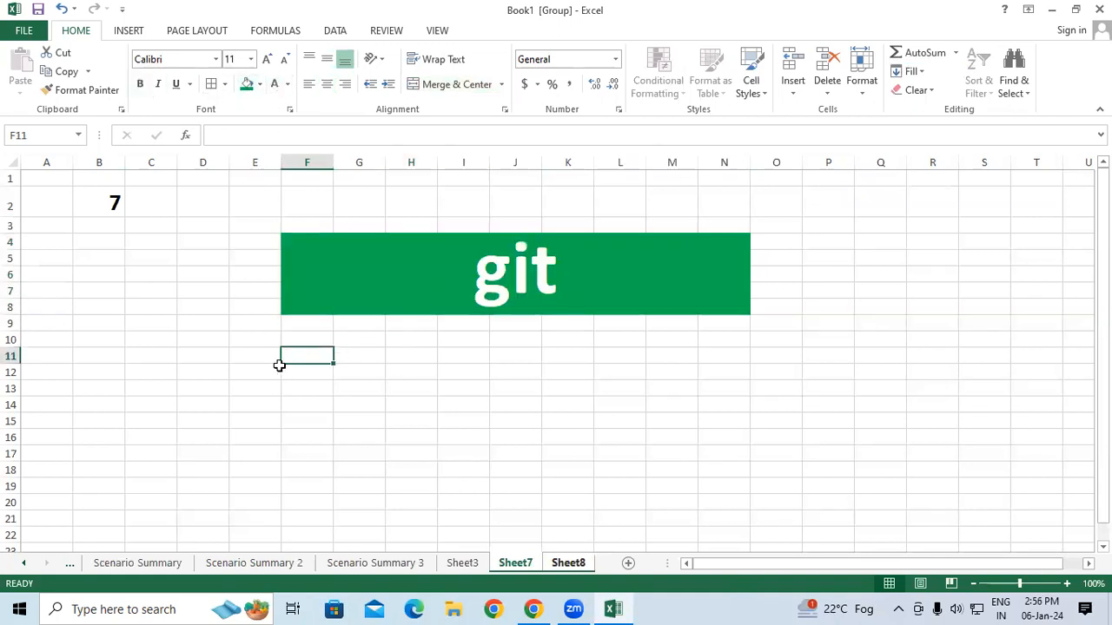
Enter a RANDBETWEEN formula for numbers from 10 to 50 in cell E11.
{"action": "left_click", "coordinate": [269, 362]}
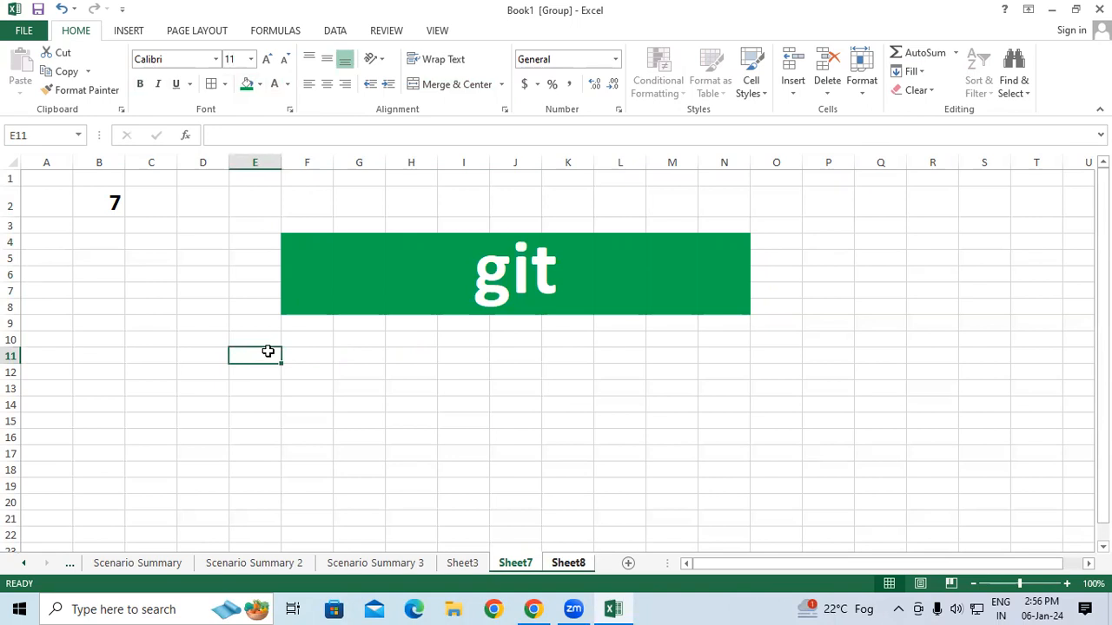
{"action": "type", "text": "=ra"}
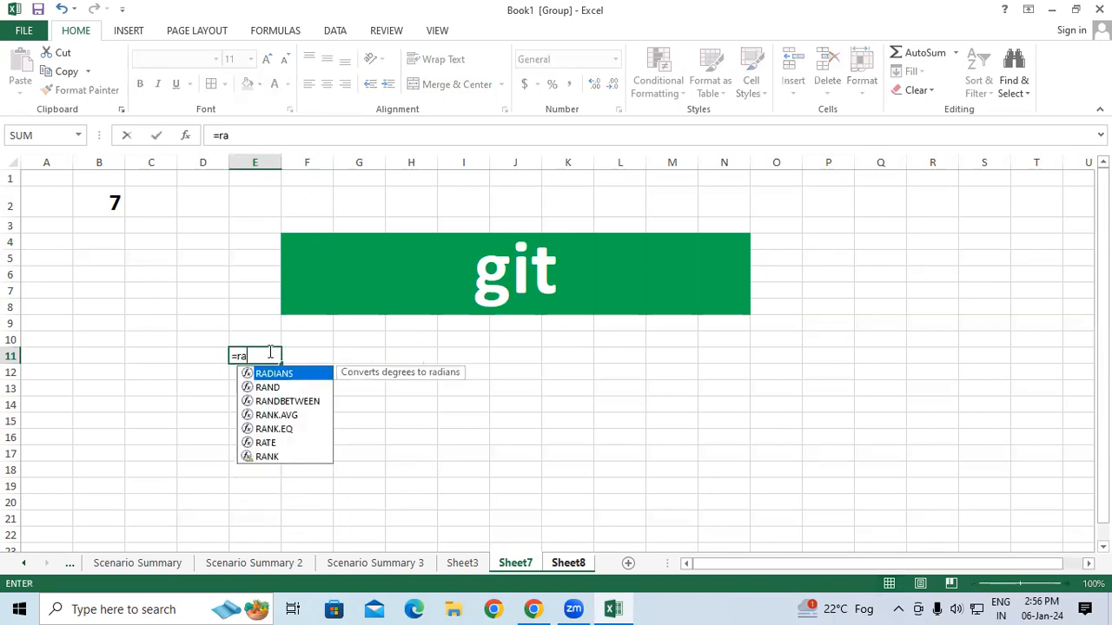
{"action": "type", "text": "ndb"}
{"action": "key", "text": "Tab"}
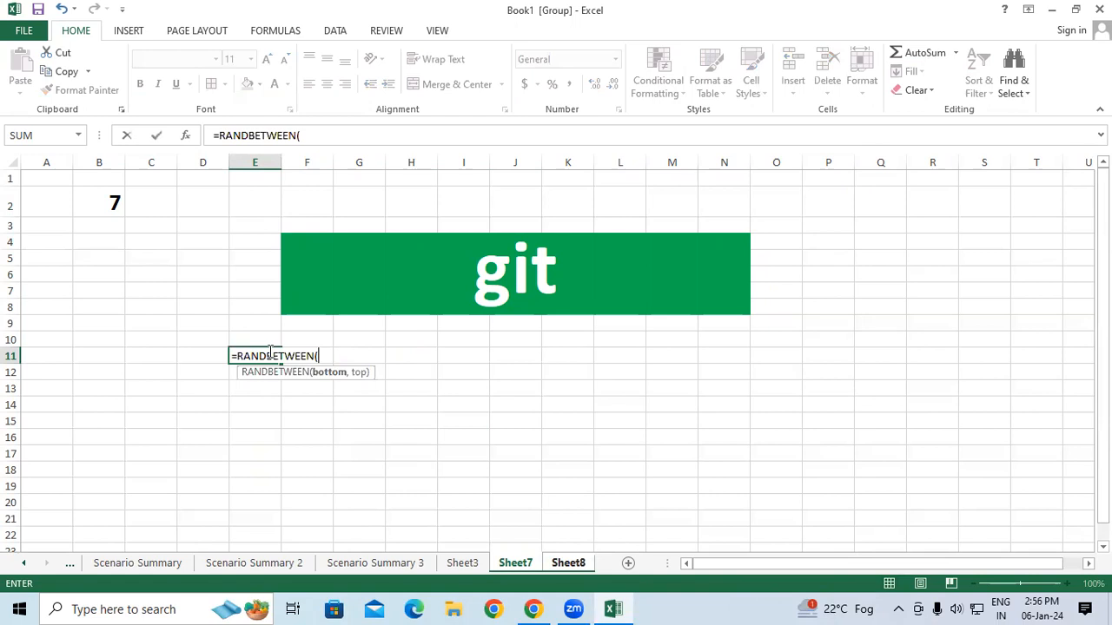
{"action": "type", "text": "10,50"}
{"action": "key", "text": "Return"}
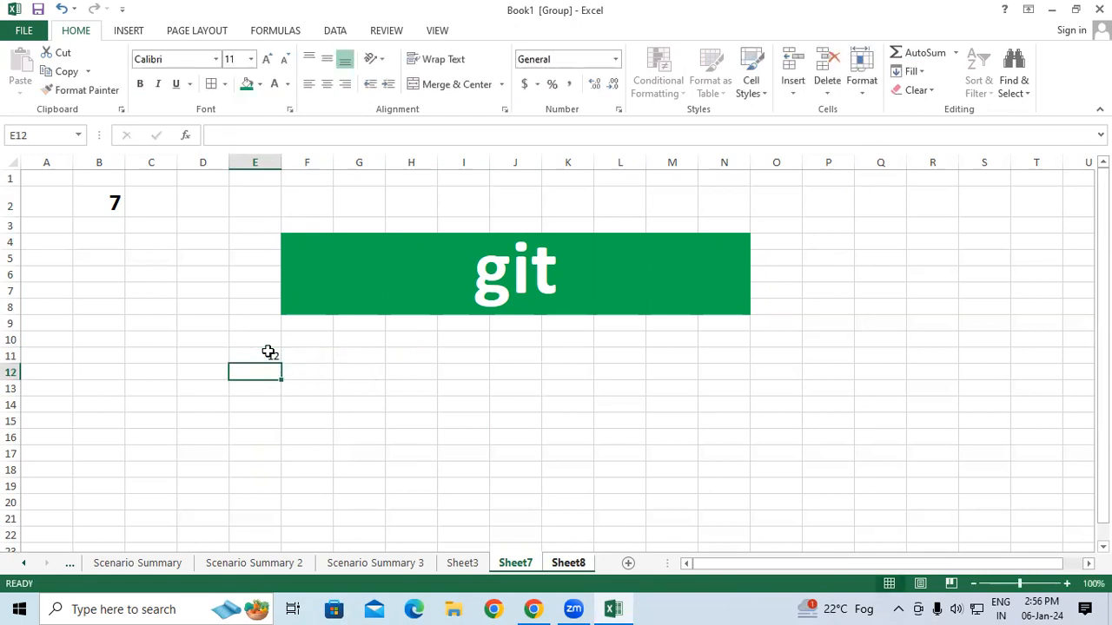
Fill the RANDBETWEEN formula through E11:N19 and replace the formulas with their values.
{"action": "left_click", "coordinate": [268, 352]}
{"action": "left_click_drag", "start_coordinate": [282, 365], "coordinate": [739, 493]}
{"action": "right_click", "coordinate": [610, 417]}
{"action": "left_click", "coordinate": [647, 139]}
{"action": "right_click", "coordinate": [599, 400]}
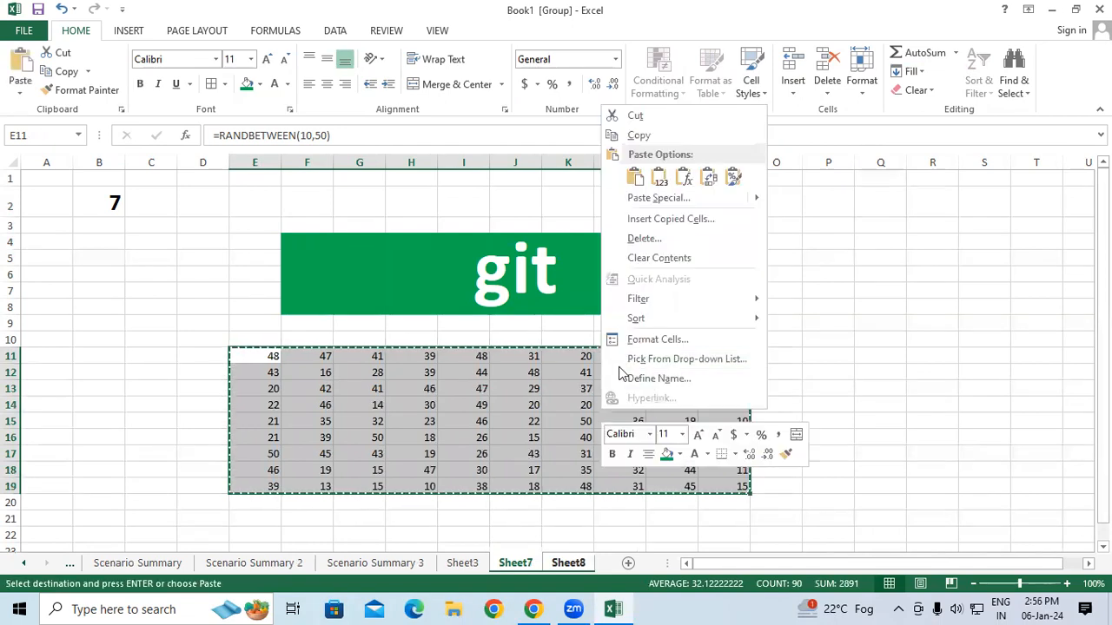
{"action": "left_click", "coordinate": [659, 177]}
{"action": "key", "text": "Escape"}
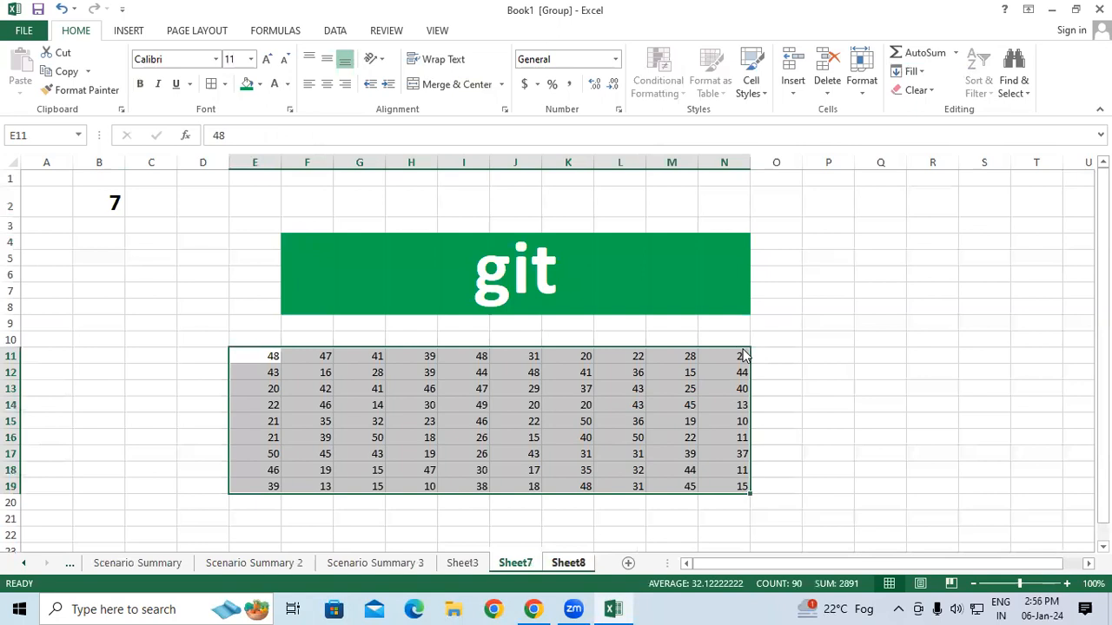
Ungroup Sheet7 and Sheet8 by returning to Sheet3.
{"action": "left_click", "coordinate": [824, 339]}
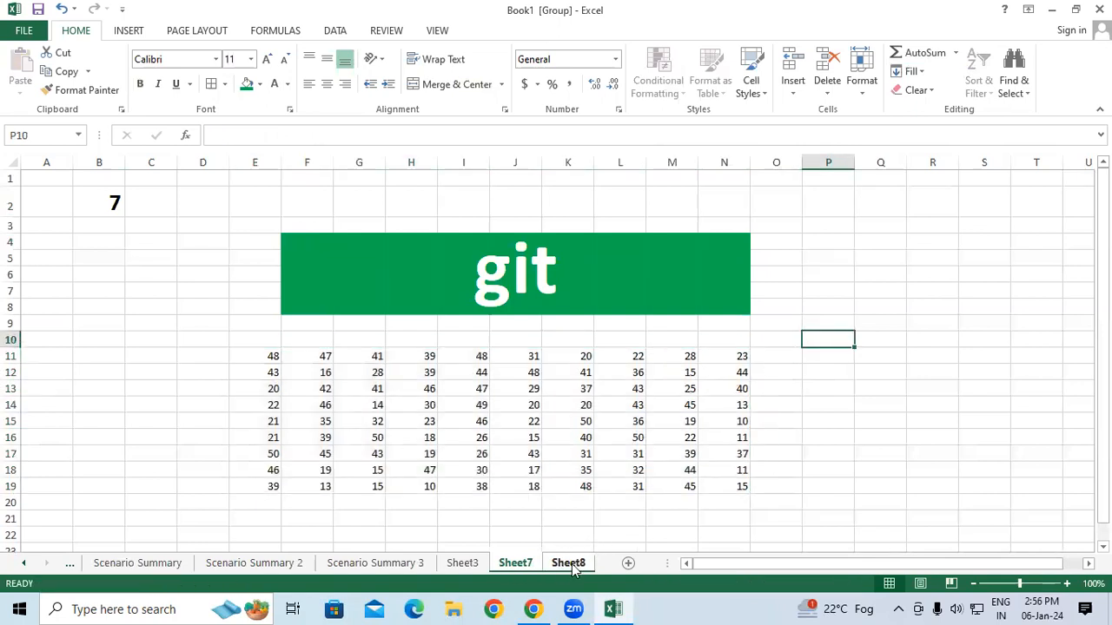
{"action": "left_click", "coordinate": [463, 565], "text": "ctrl"}
{"action": "left_click", "coordinate": [462, 564]}
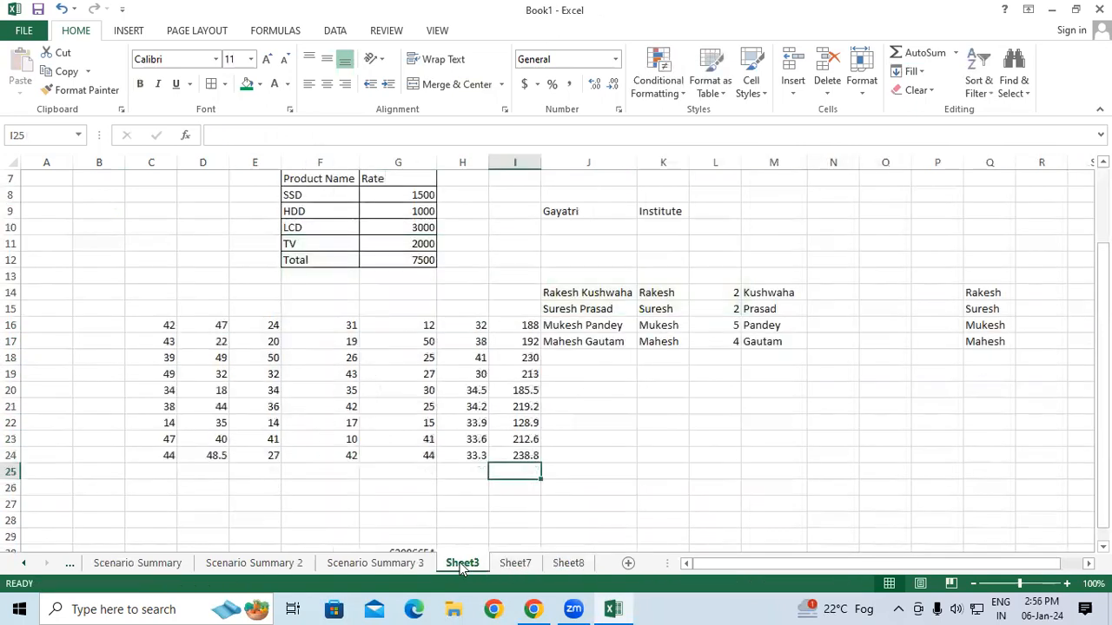
Examine the git heading and the random-number block E11:N19 on Sheet7 and Sheet8.
{"action": "left_click", "coordinate": [515, 564]}
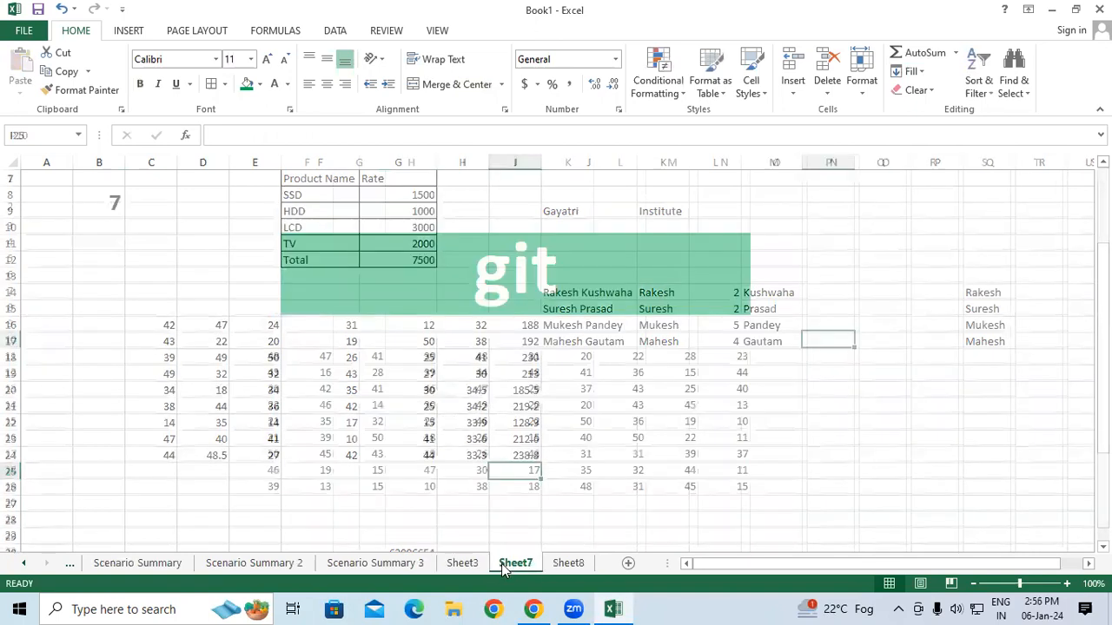
{"action": "left_click_drag", "start_coordinate": [286, 256], "coordinate": [686, 462]}
{"action": "left_click", "coordinate": [826, 496]}
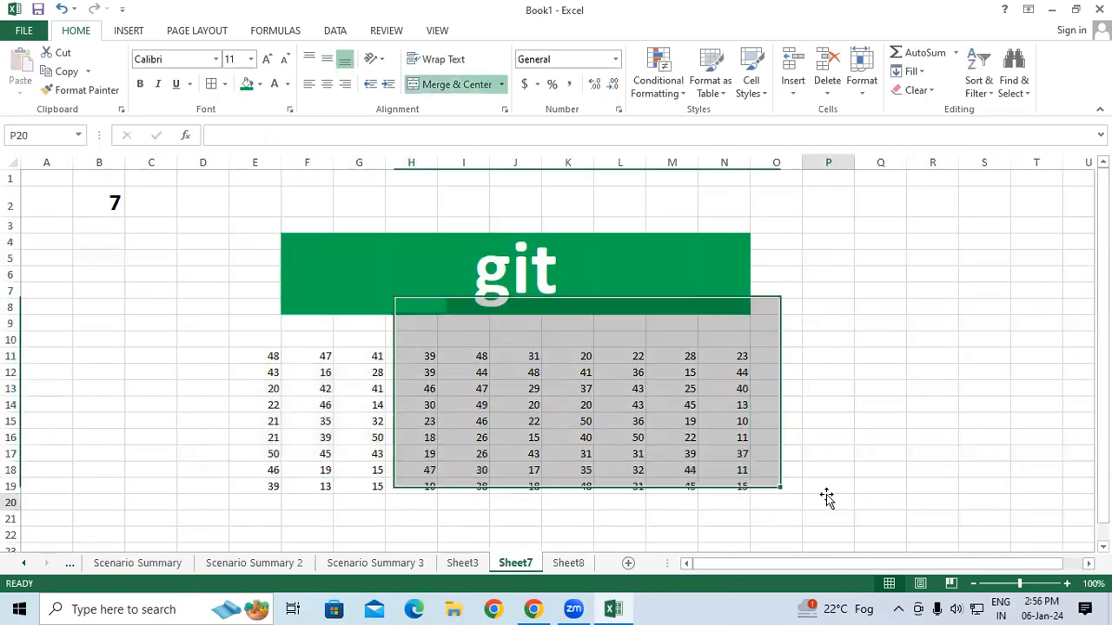
{"action": "left_click", "coordinate": [566, 564]}
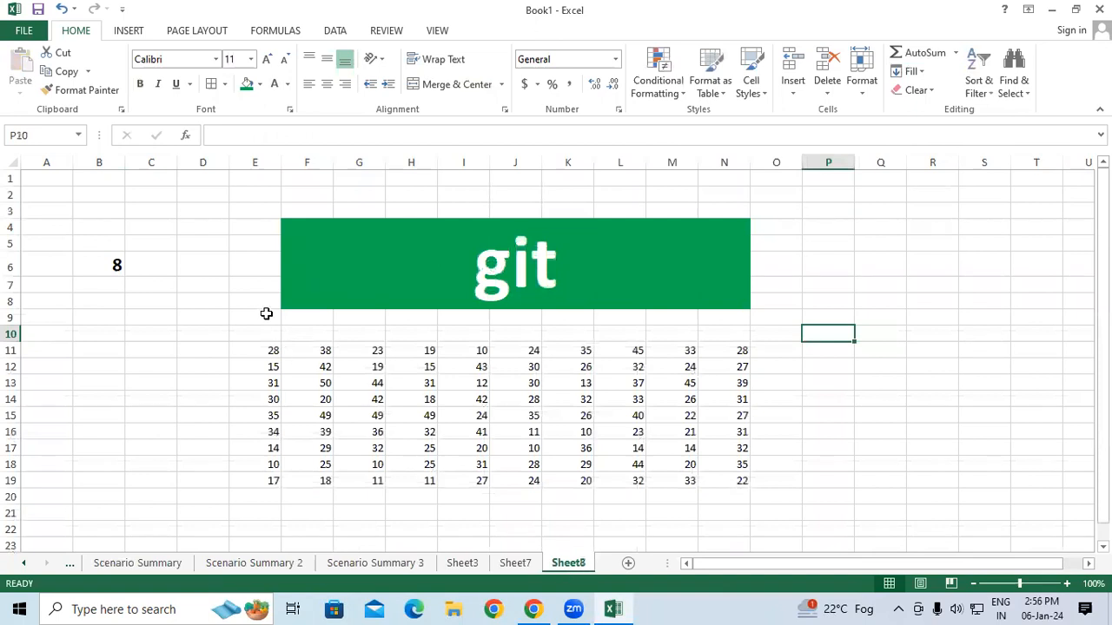
{"action": "left_click_drag", "start_coordinate": [246, 226], "coordinate": [644, 481]}
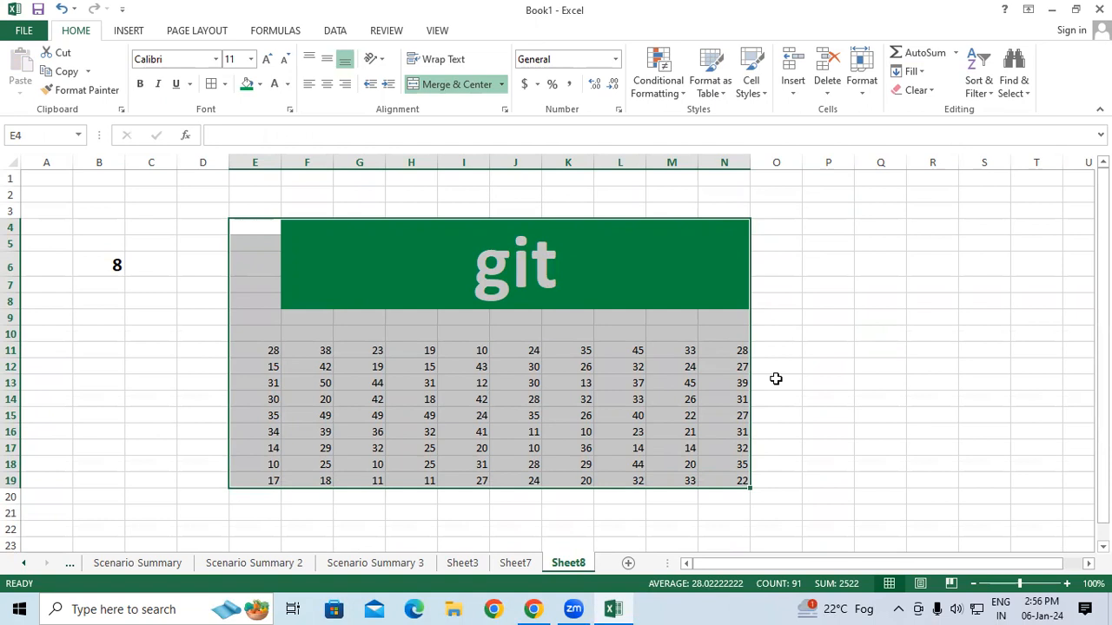
{"action": "left_click", "coordinate": [777, 318]}
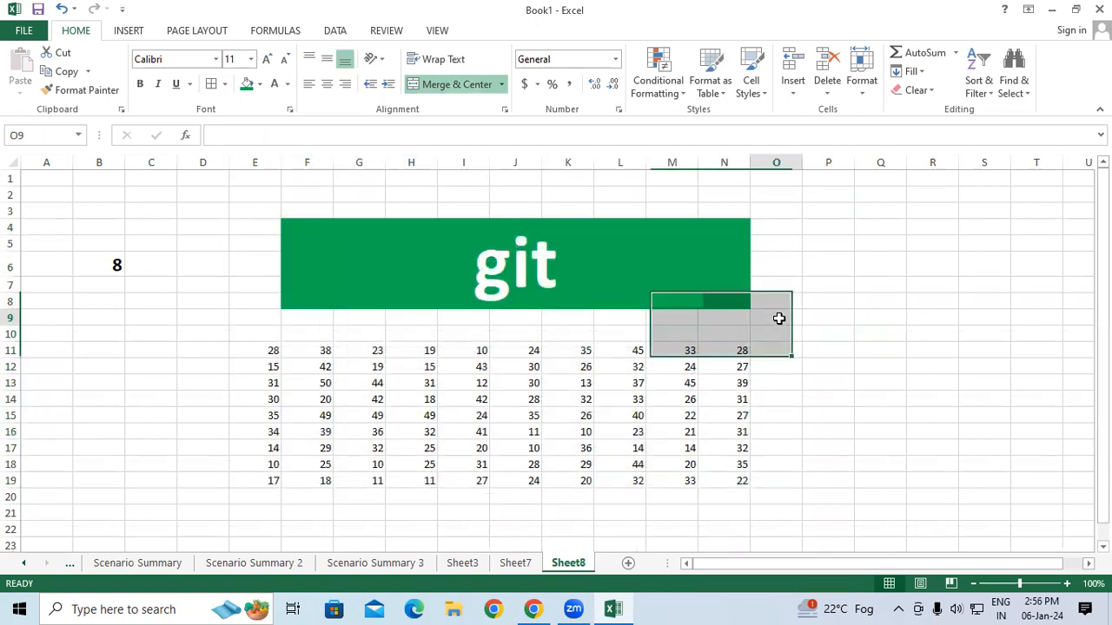
{"action": "left_click_drag", "start_coordinate": [253, 216], "coordinate": [777, 476]}
{"action": "left_click", "coordinate": [864, 280]}
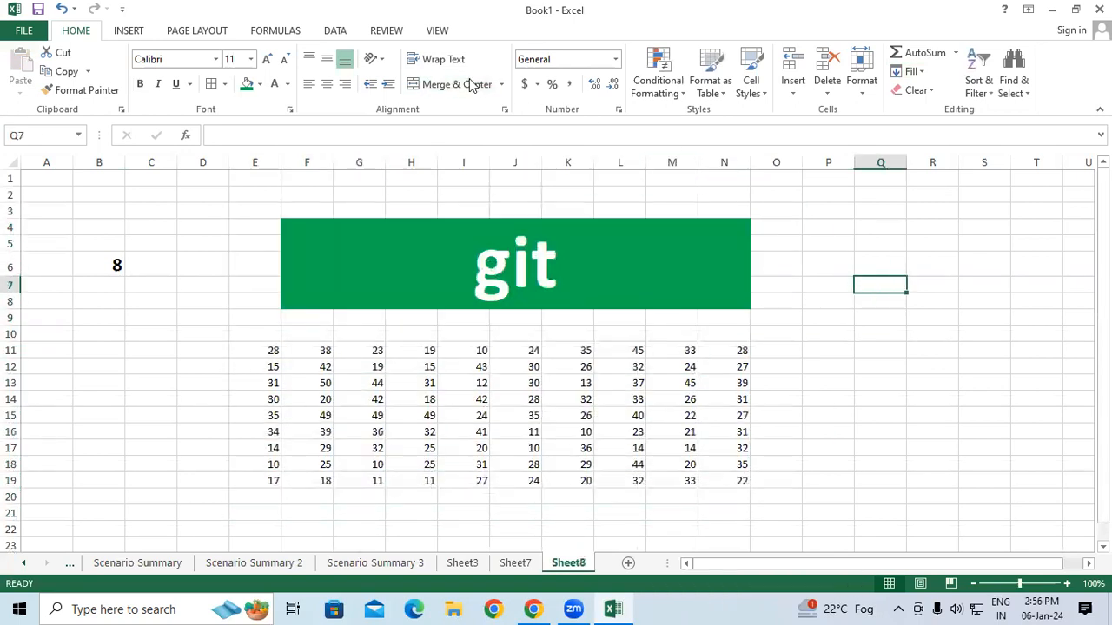
{"action": "left_click", "coordinate": [343, 32]}
{"action": "left_click", "coordinate": [675, 92]}
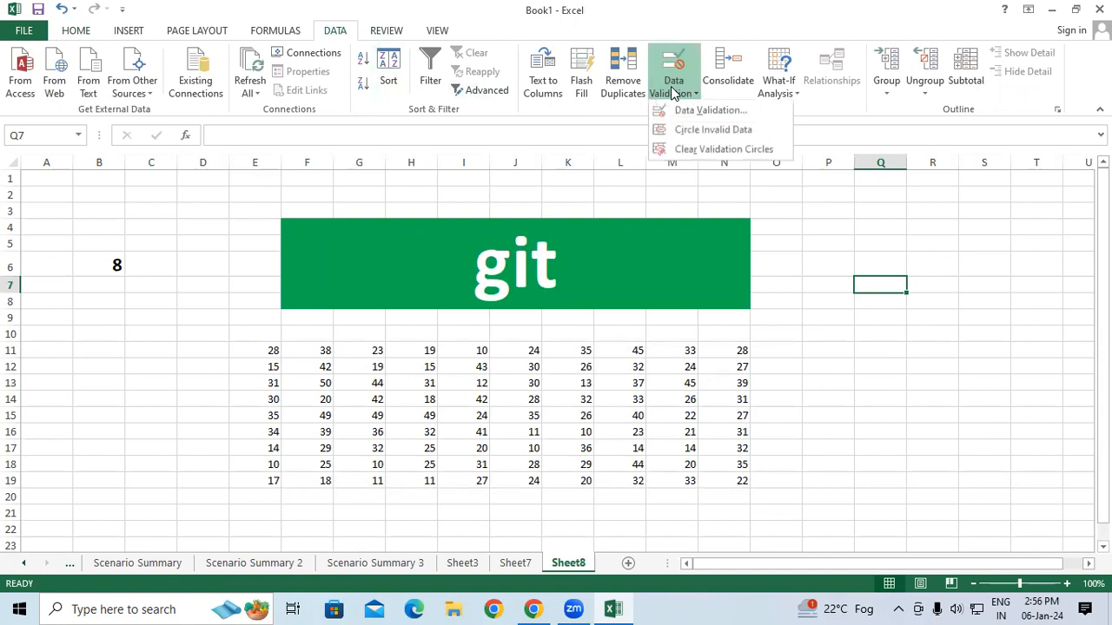
{"action": "left_click", "coordinate": [838, 300]}
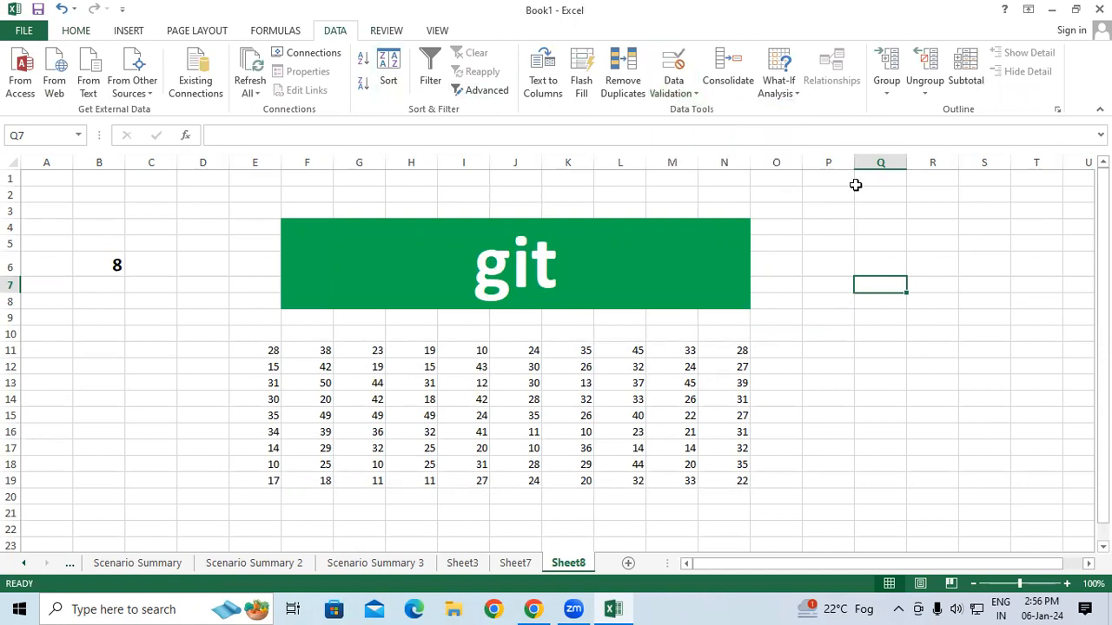